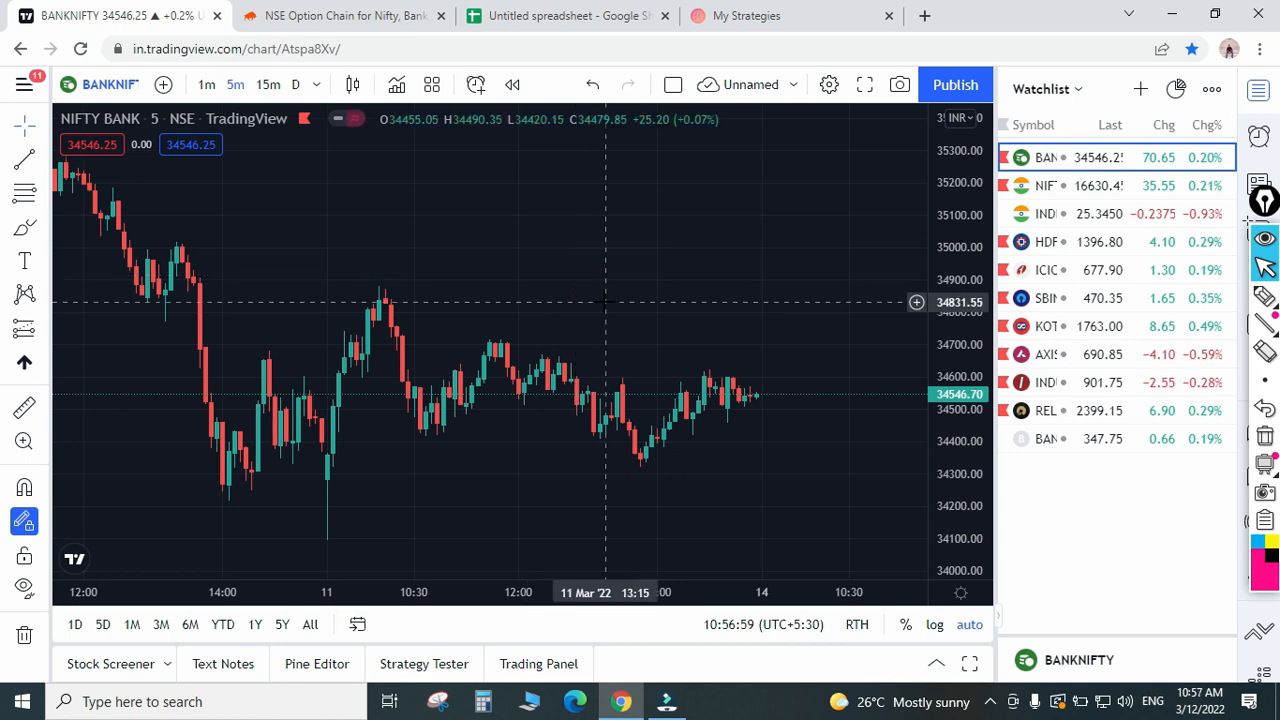
# Switch to the Sensibull BANKNIFTY option chain and turn on the Delta column in its settings.
pyautogui.click(343, 12)
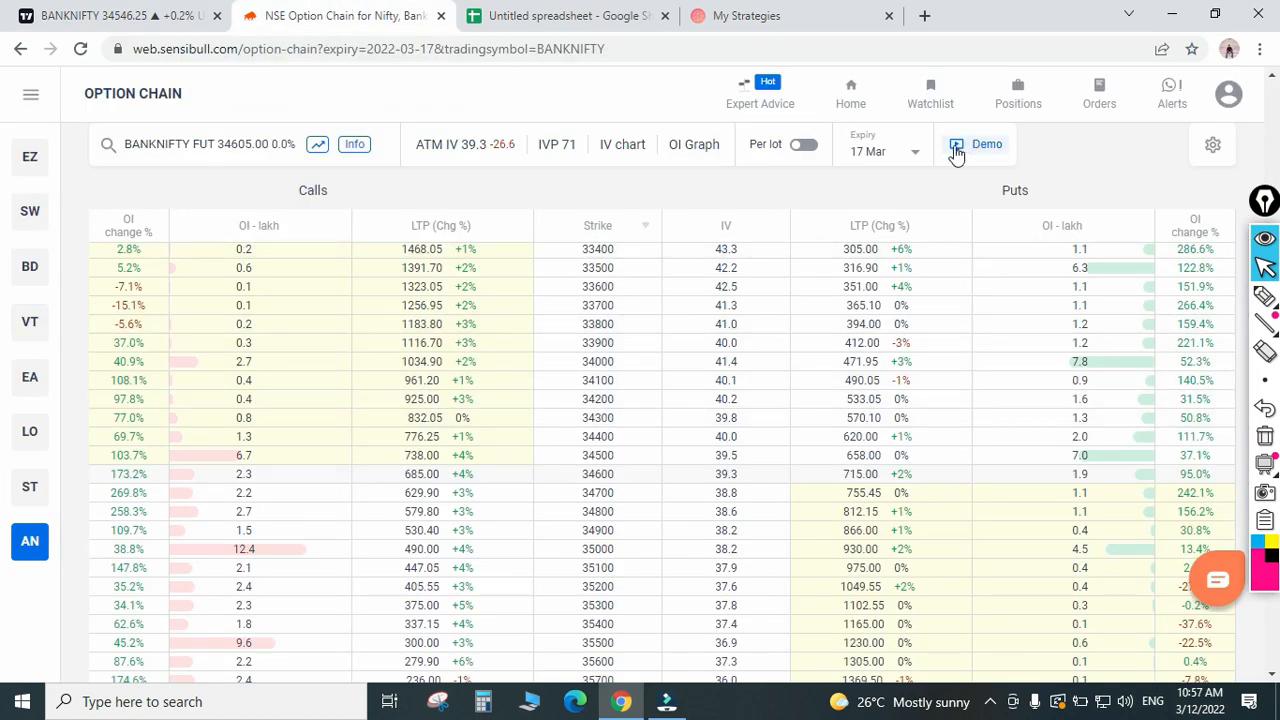
pyautogui.click(1214, 149)
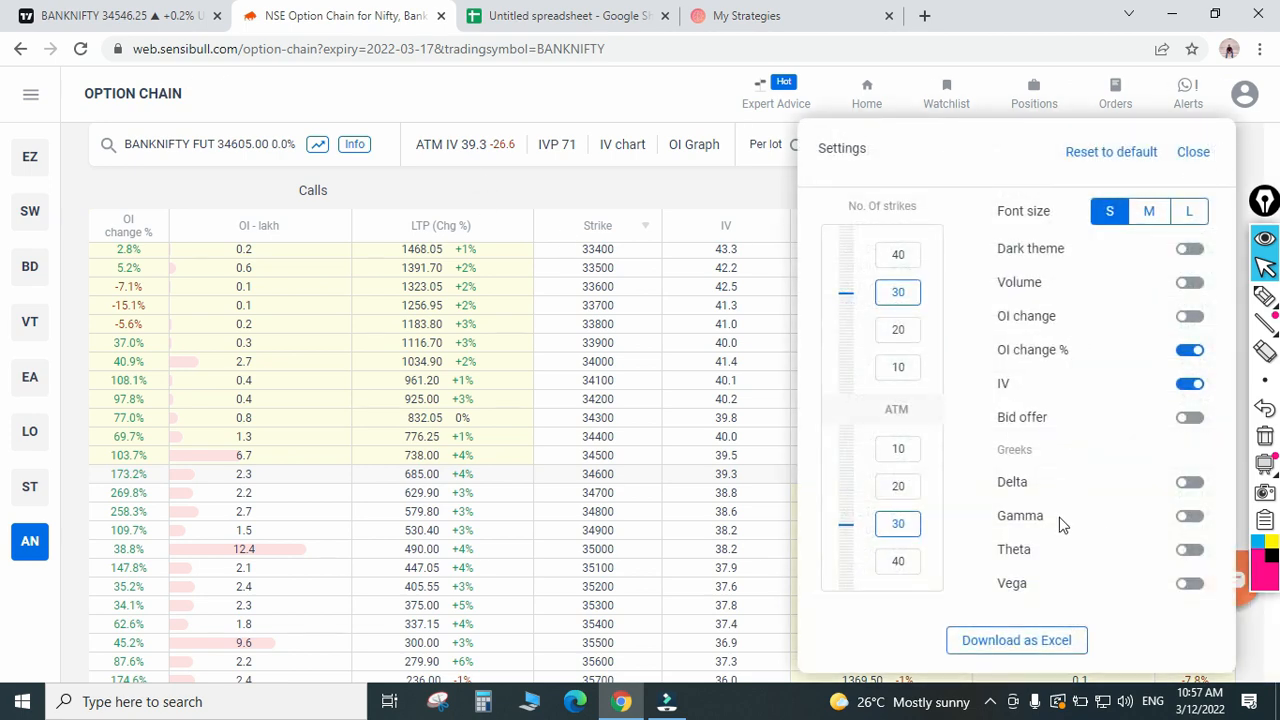
pyautogui.click(1188, 484)
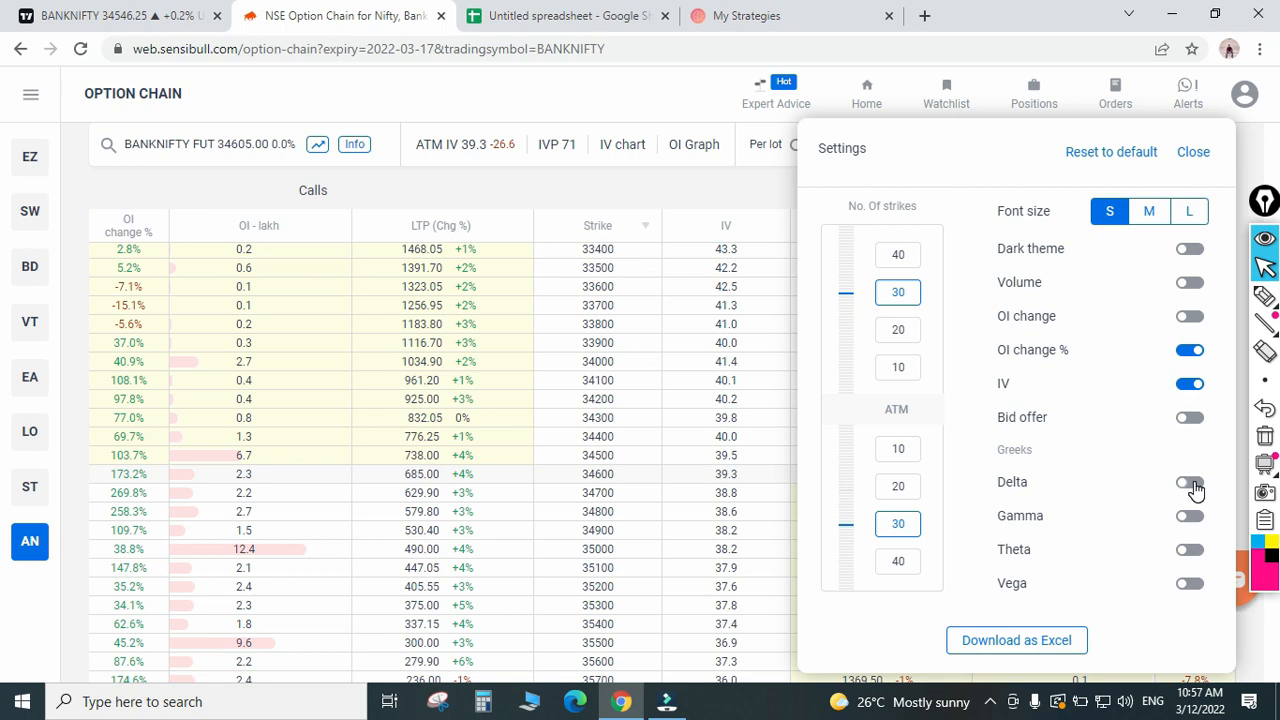
pyautogui.click(644, 192)
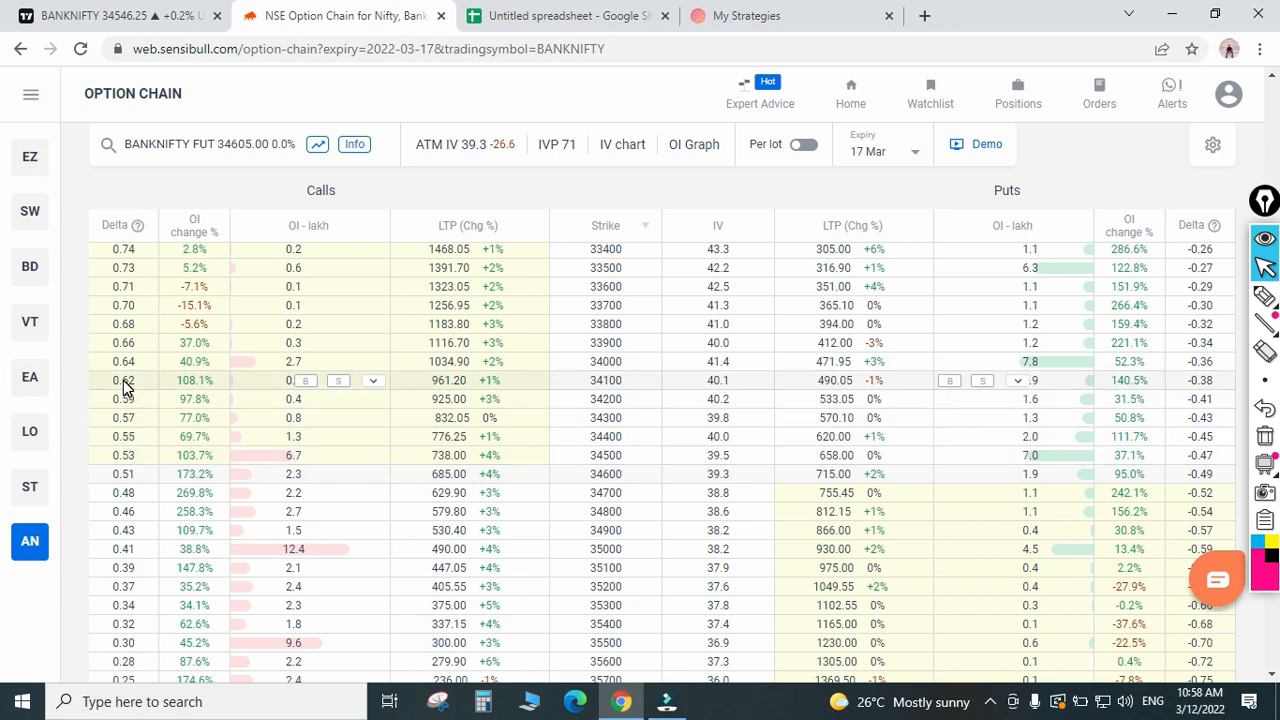
# Examine how call and put deltas vary across the in-the-money, at-the-money and out-of-the-money strikes of the BANKNIFTY option chain.
pyautogui.scroll(1, 125, 388)
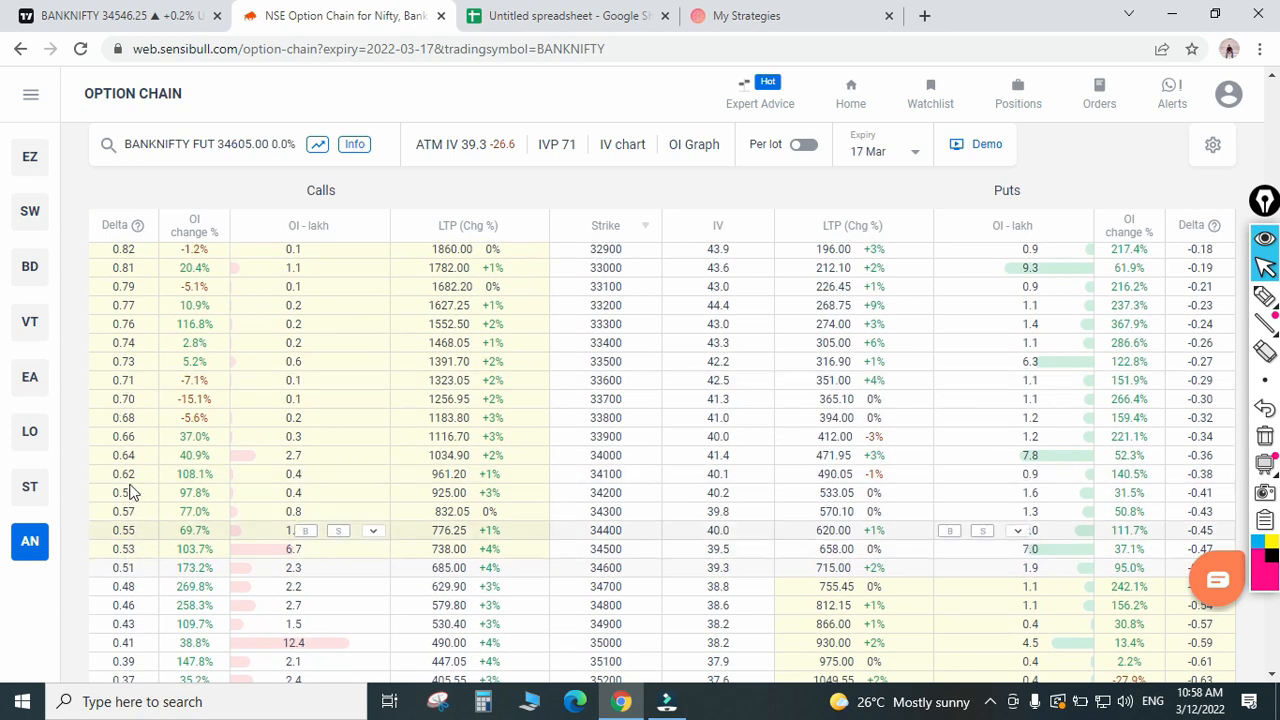
pyautogui.scroll(3, 125, 380)
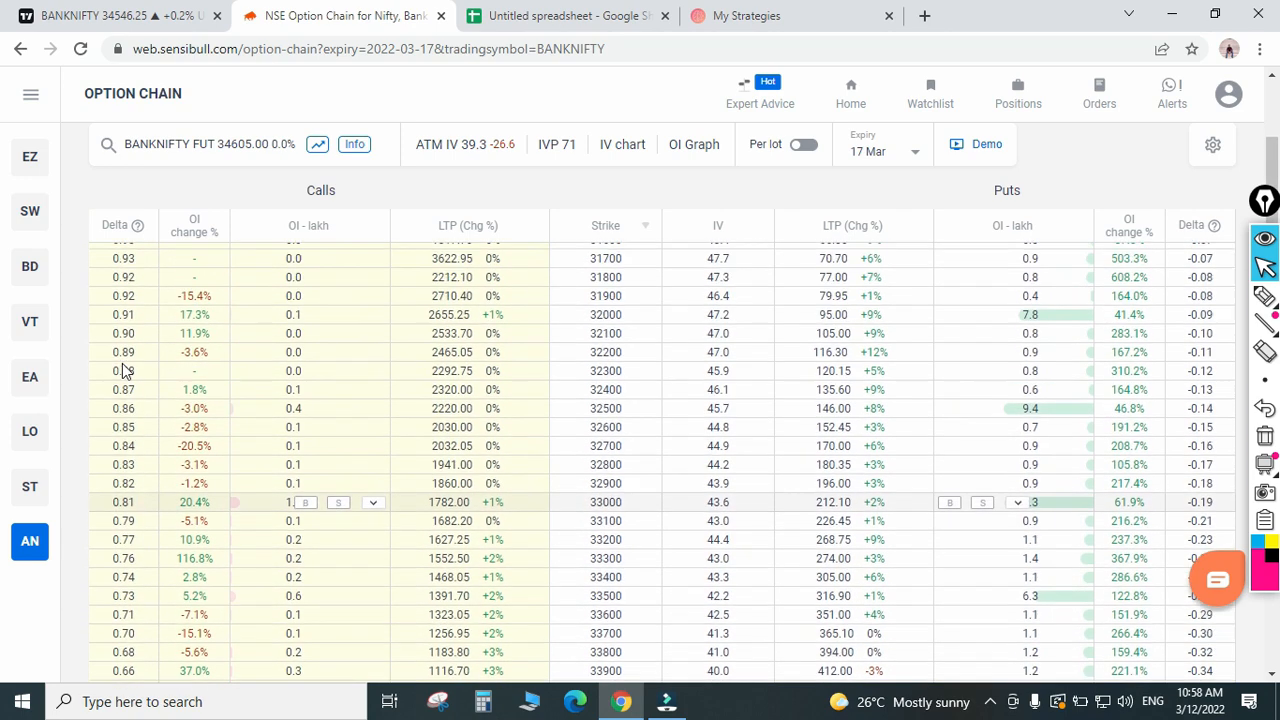
pyautogui.scroll(2, 125, 370)
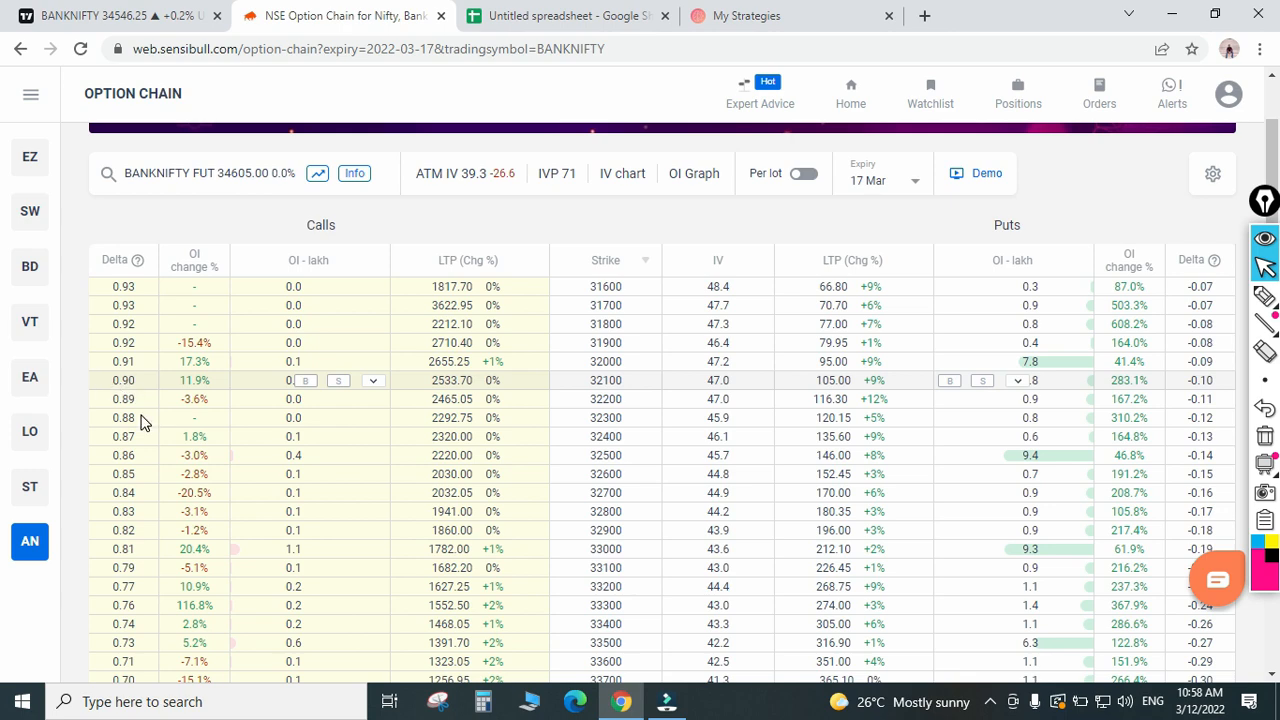
pyautogui.scroll(-3, 135, 424)
pyautogui.scroll(-1, 130, 447)
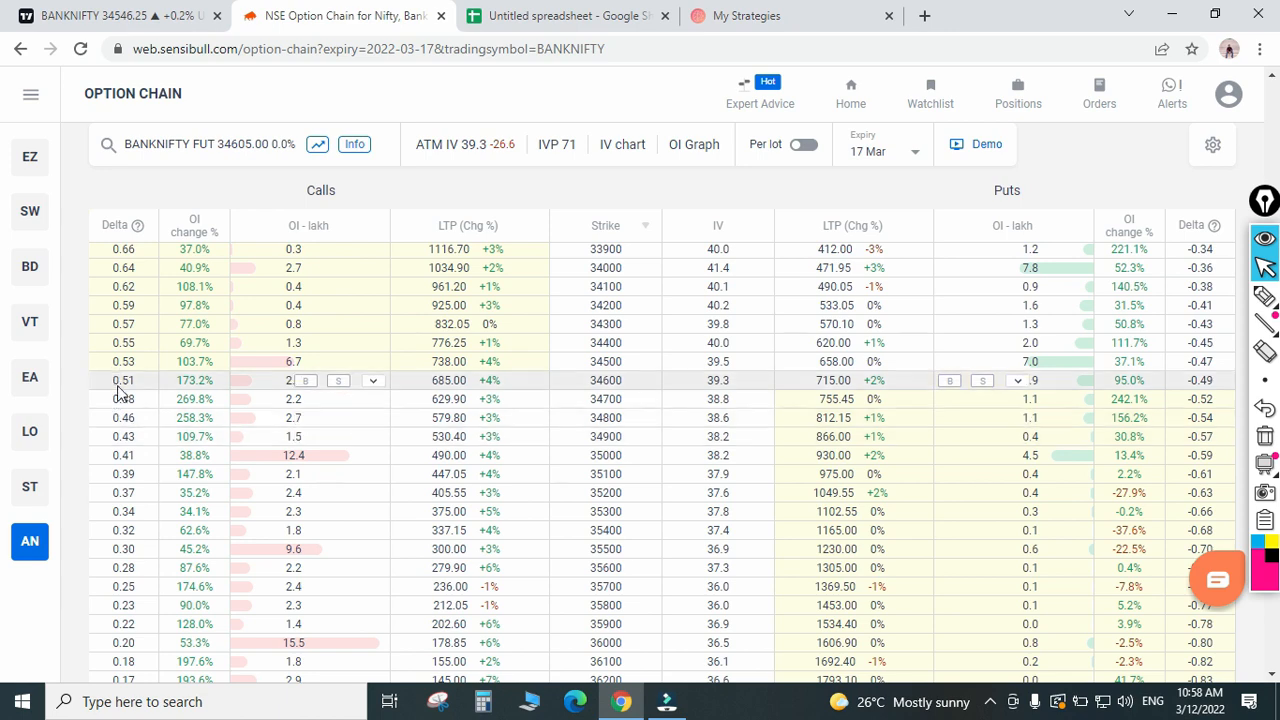
pyautogui.scroll(-1, 122, 530)
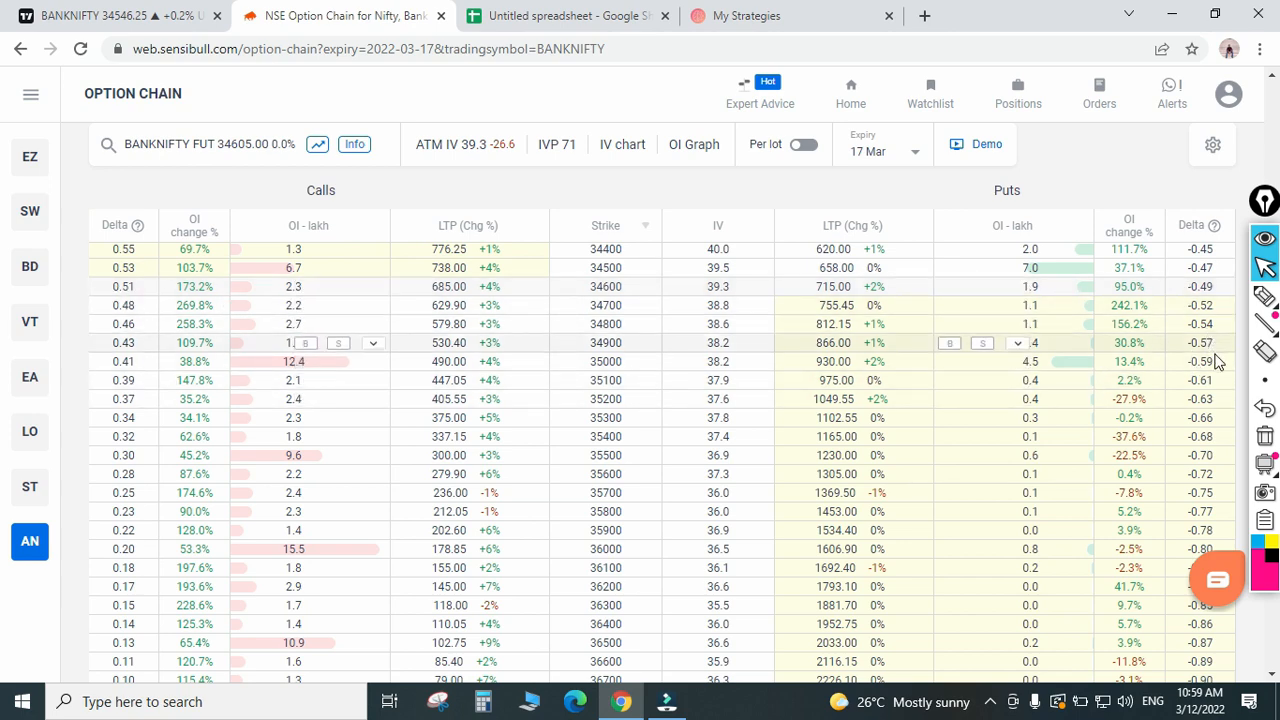
pyautogui.scroll(1, 1210, 360)
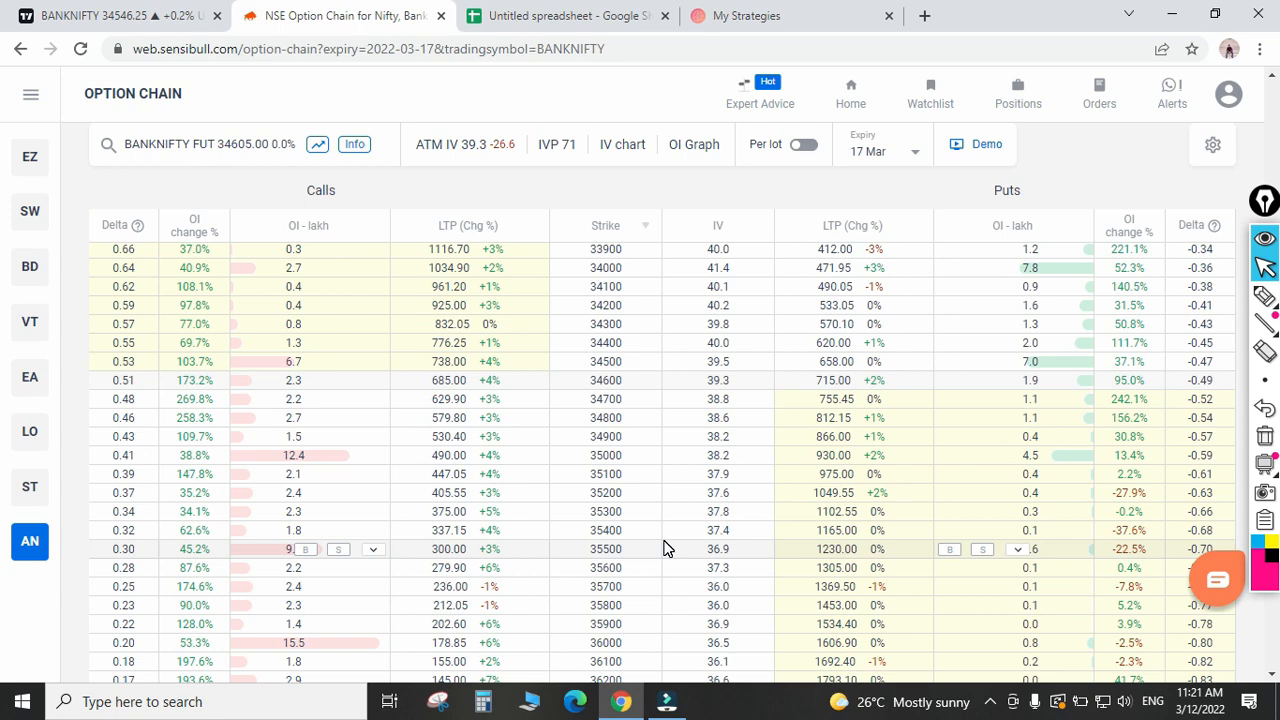
pyautogui.scroll(1, 668, 548)
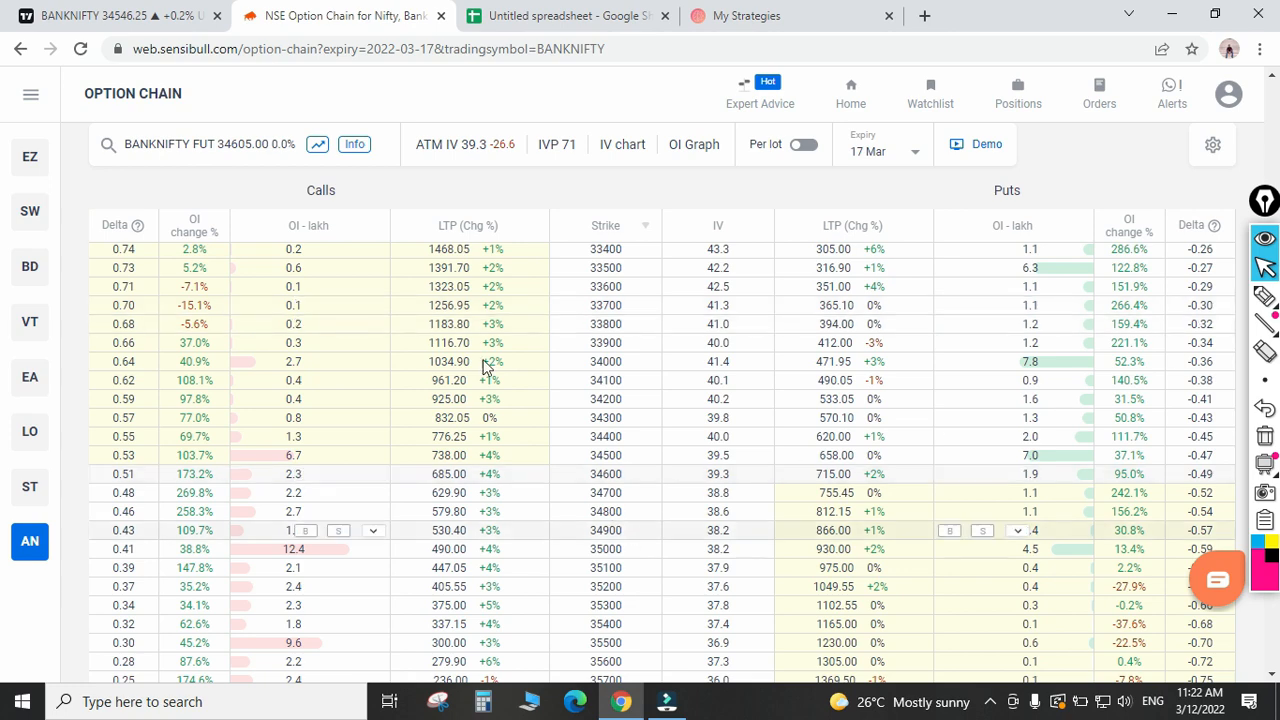
# Switch to Tradetron and start creating a new strategy.
pyautogui.click(155, 9)
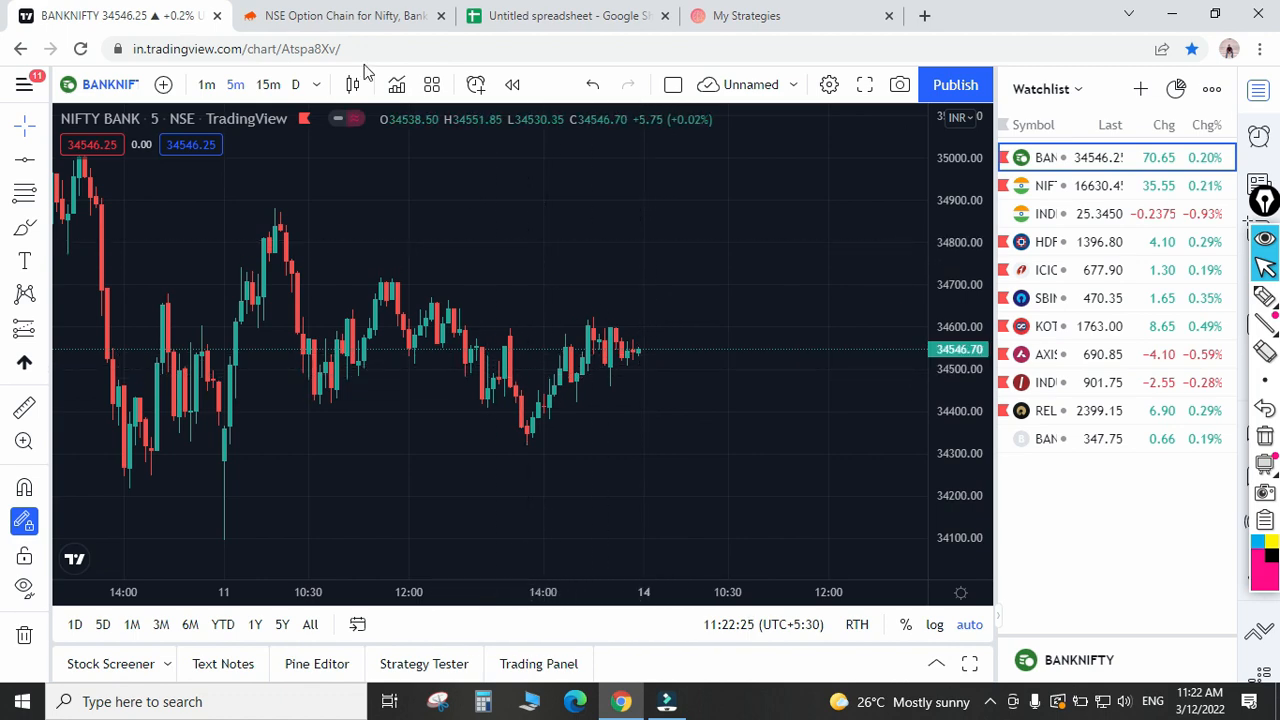
pyautogui.click(772, 10)
pyautogui.click(543, 122)
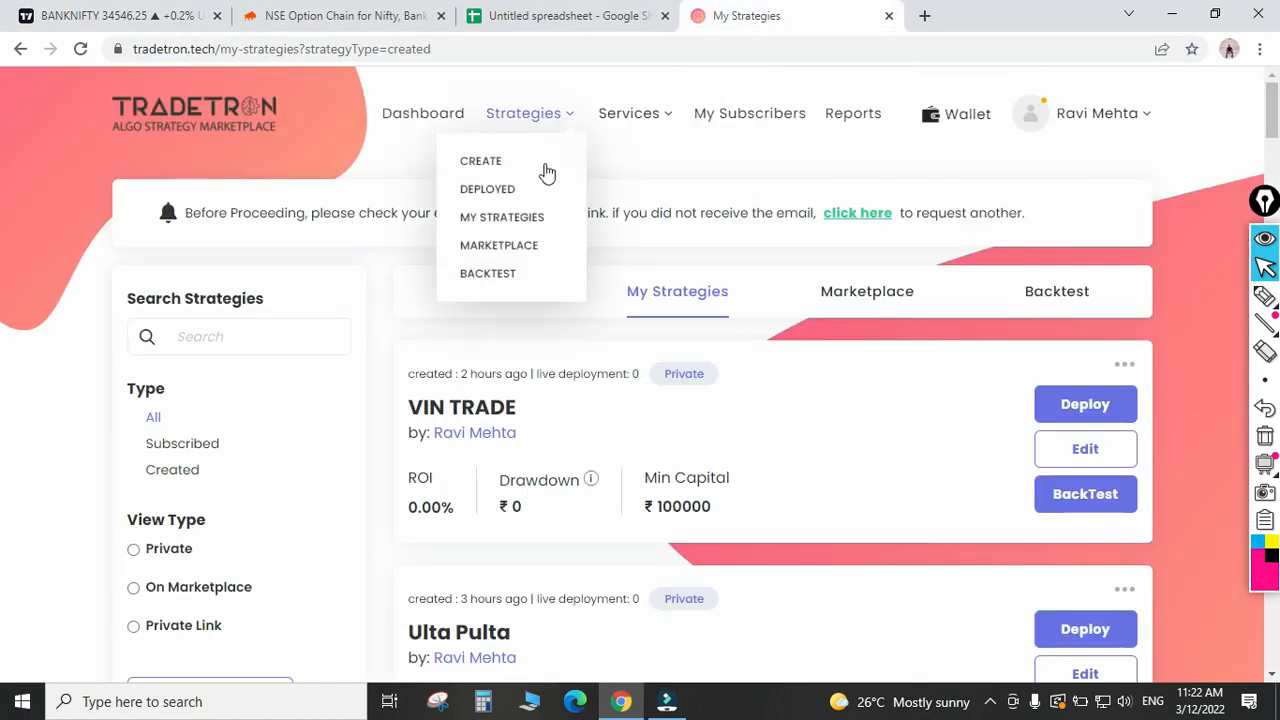
pyautogui.click(480, 161)
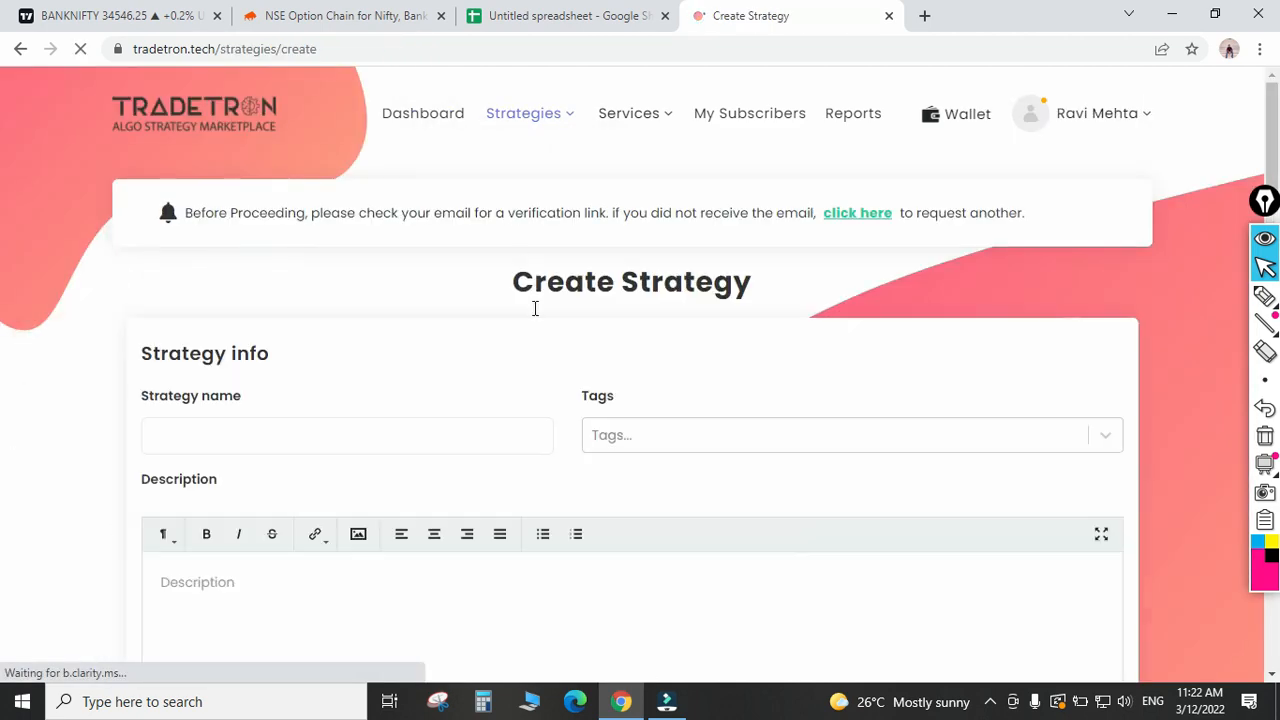
# Name the new strategy "Delta based strangle".
pyautogui.click(376, 434)
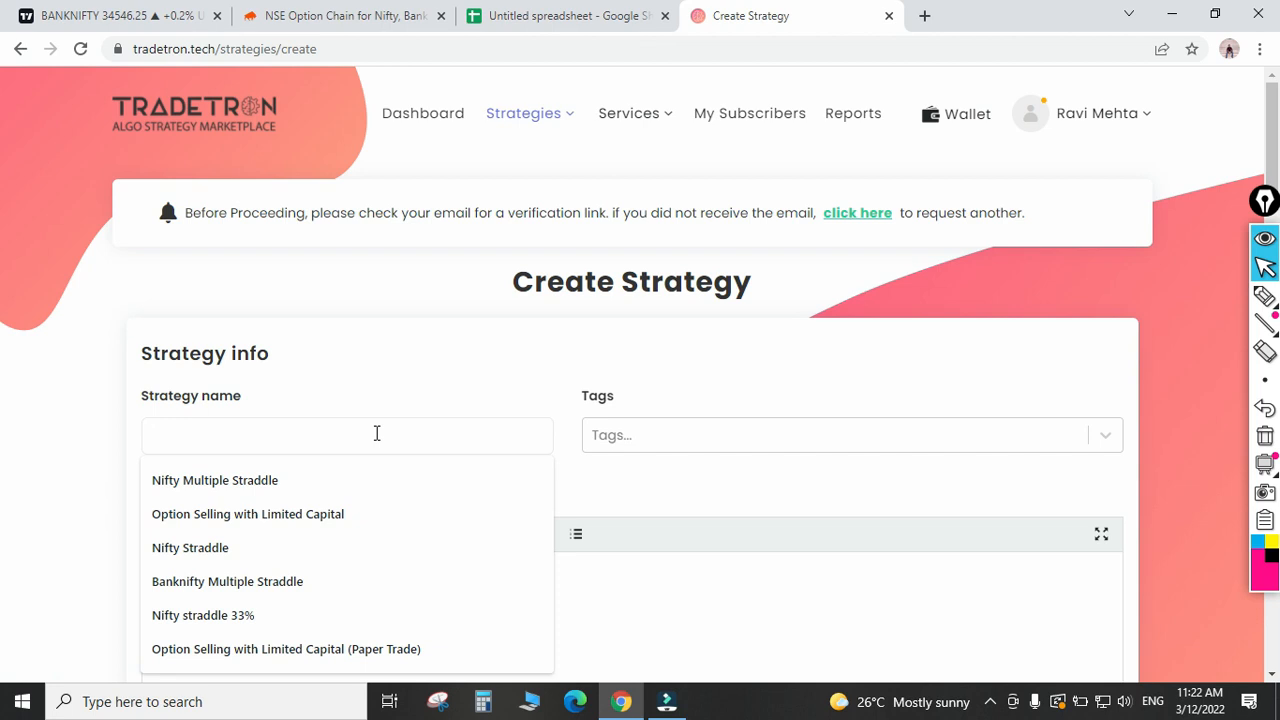
pyautogui.write('Delta ')
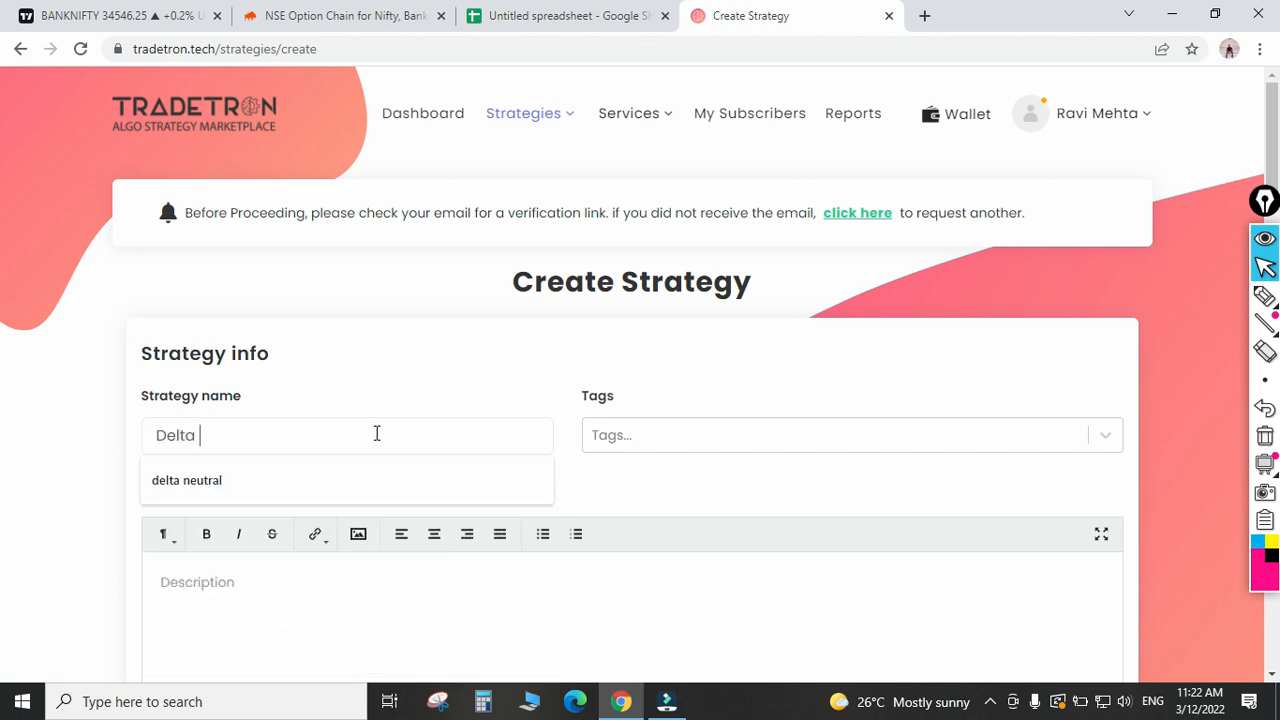
pyautogui.write('based str')
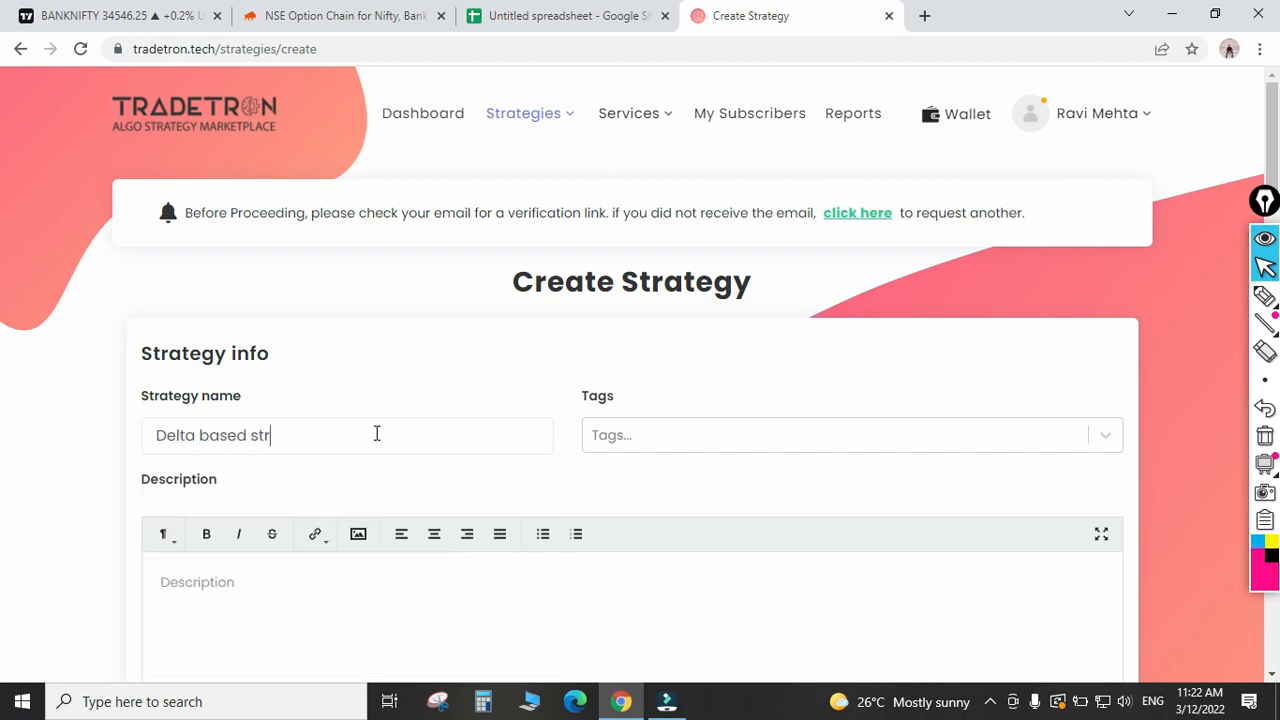
pyautogui.write('angle')
pyautogui.press('Tab')
# Add an entry condition to Set 1 that begins with the Time keyword for the NSE exchange.
pyautogui.scroll(-5, 372, 418)
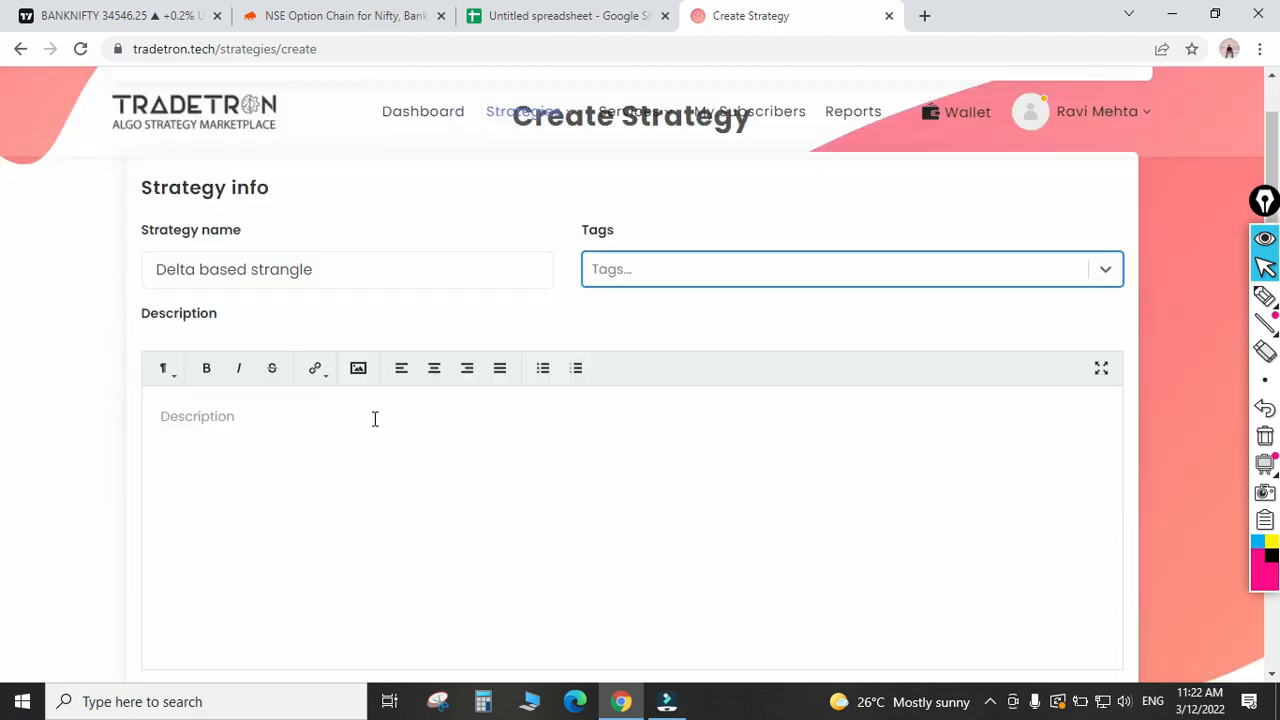
pyautogui.scroll(-1, 365, 418)
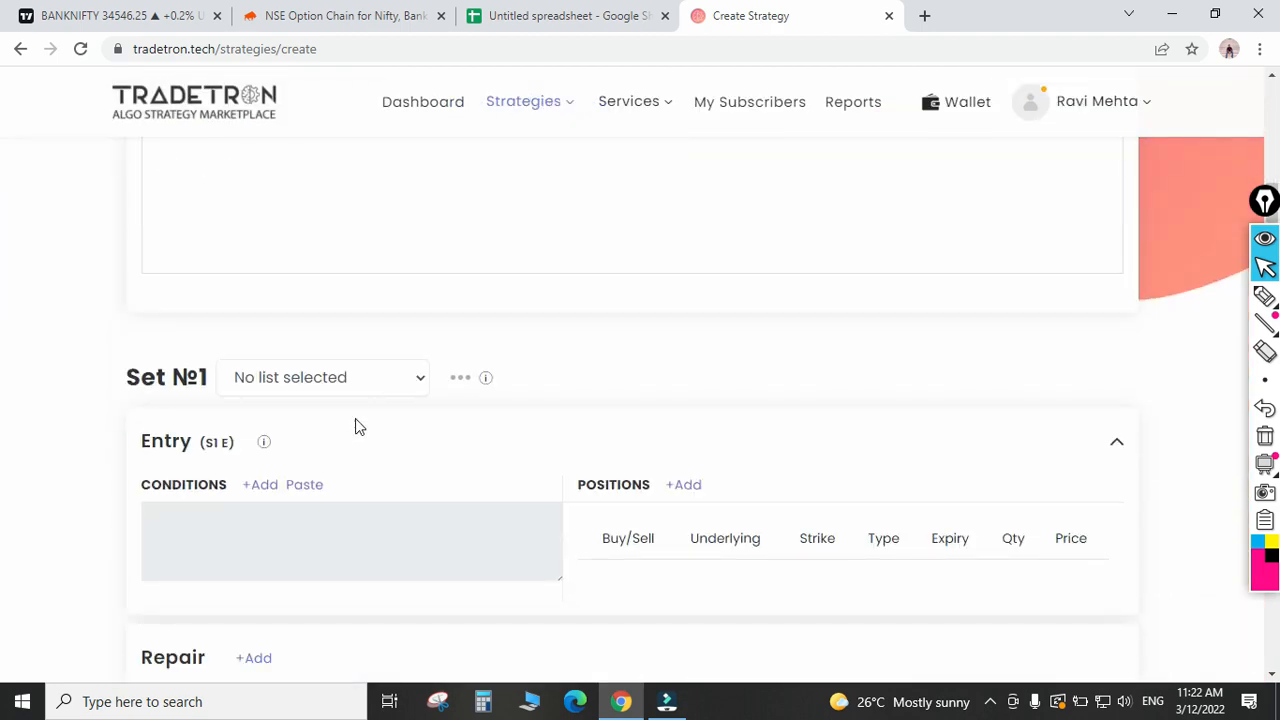
pyautogui.click(261, 484)
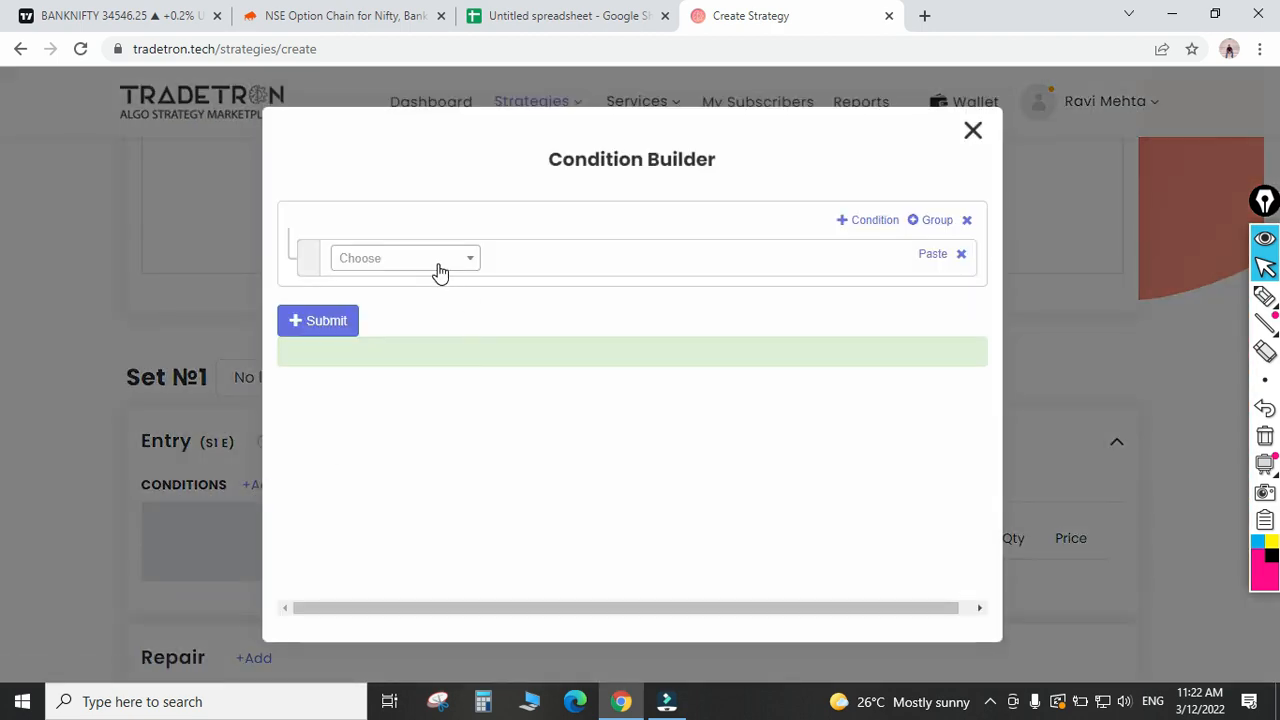
pyautogui.click(437, 262)
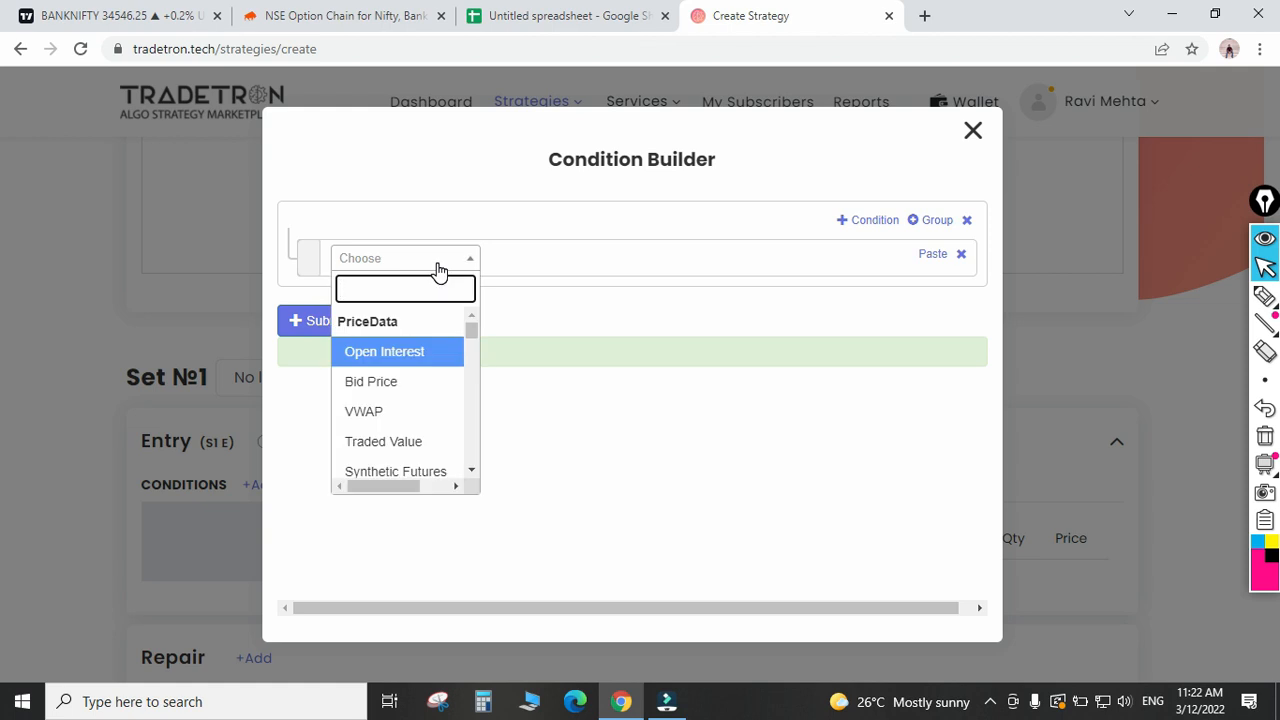
pyautogui.write('time')
pyautogui.press('Down')
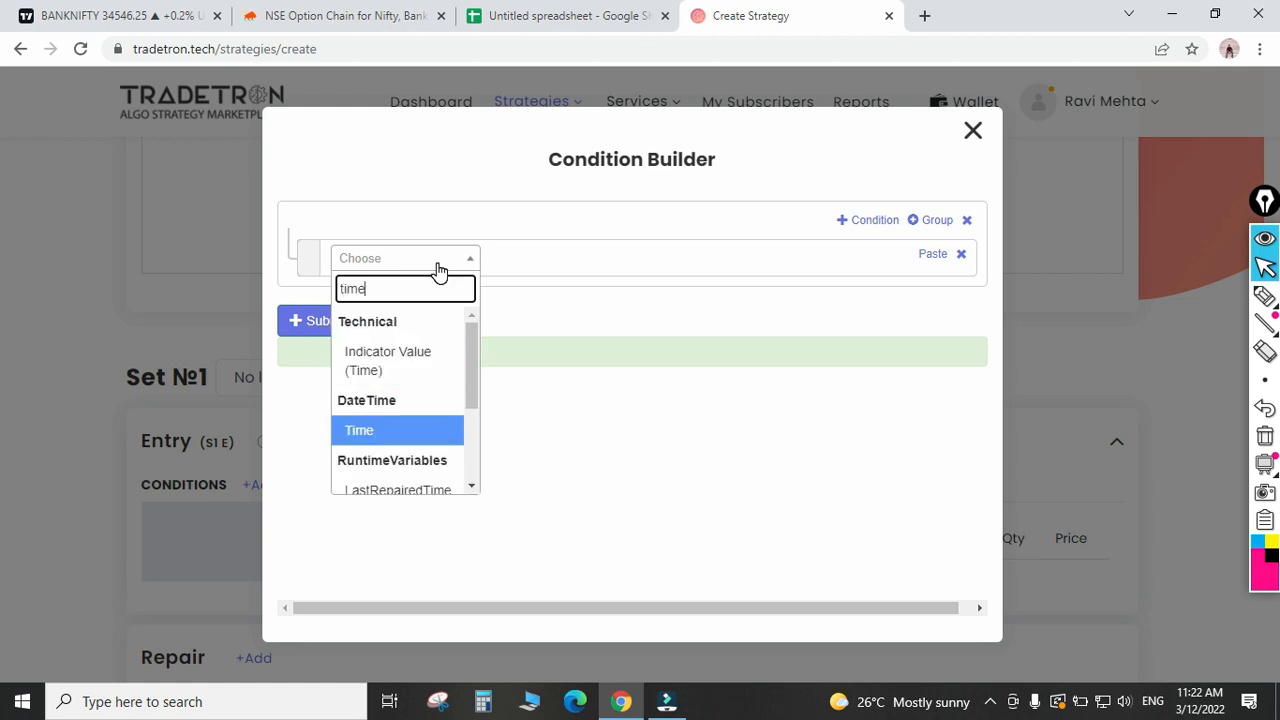
pyautogui.press('Return')
pyautogui.press('Return')
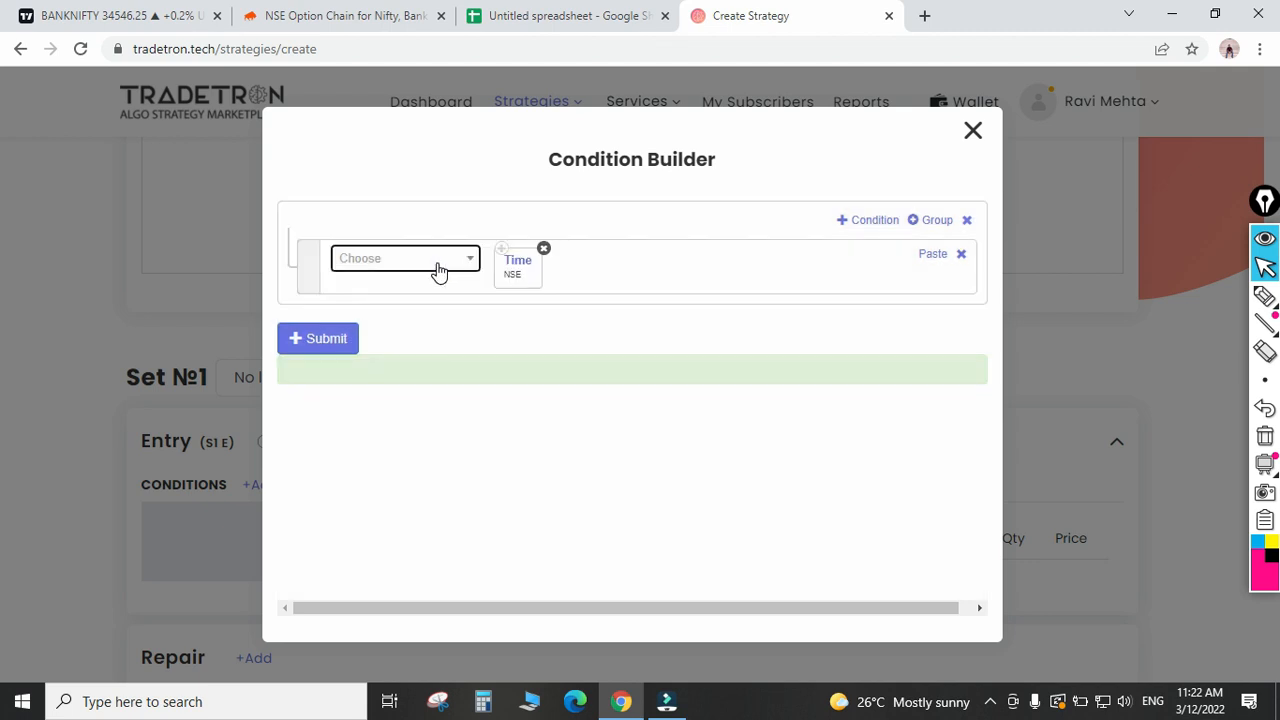
# Complete the first time condition with the >= operator and the Number value 920.
pyautogui.click(439, 260)
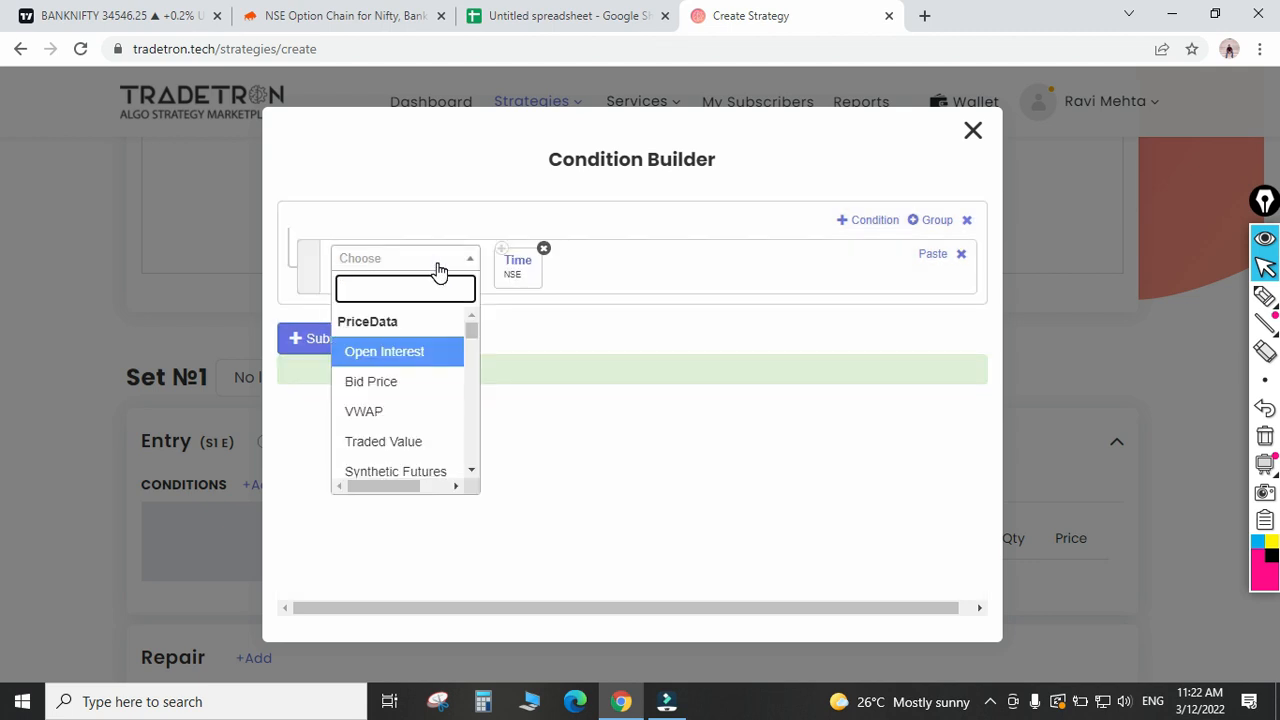
pyautogui.write('>=')
pyautogui.press('Return')
pyautogui.click(439, 260)
pyautogui.write('num')
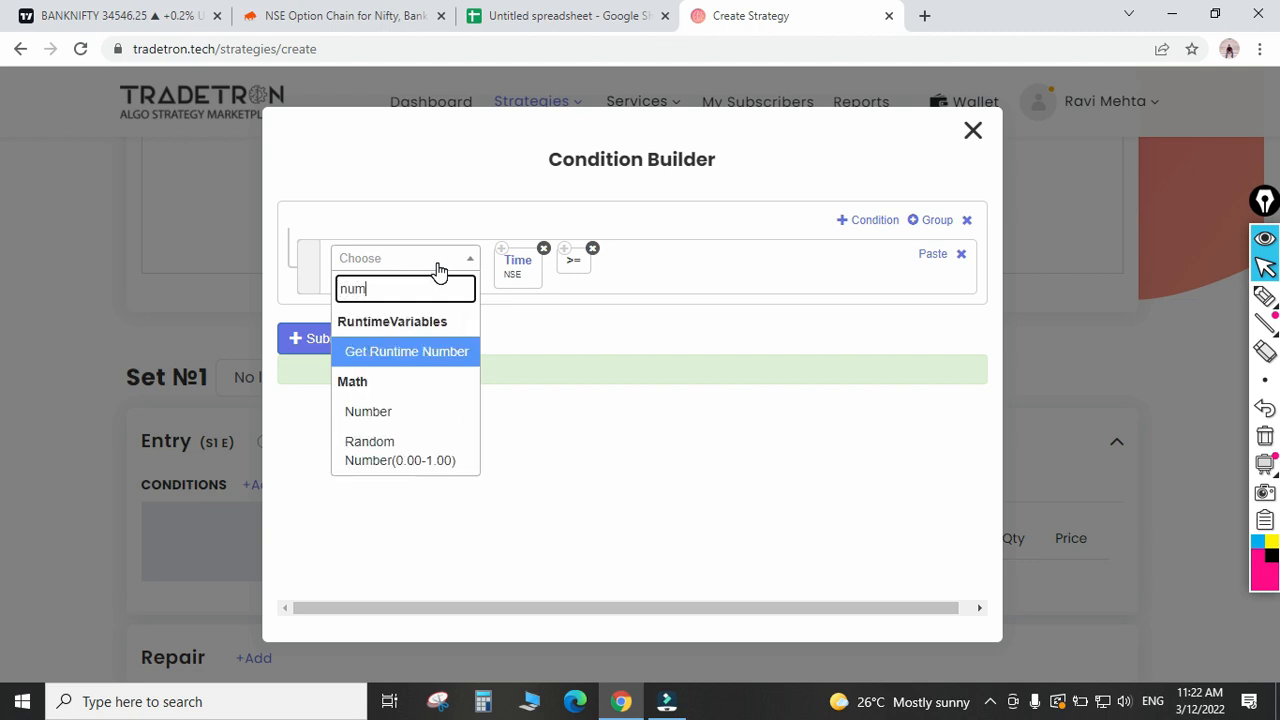
pyautogui.press('Down')
pyautogui.press('Return')
pyautogui.write('920')
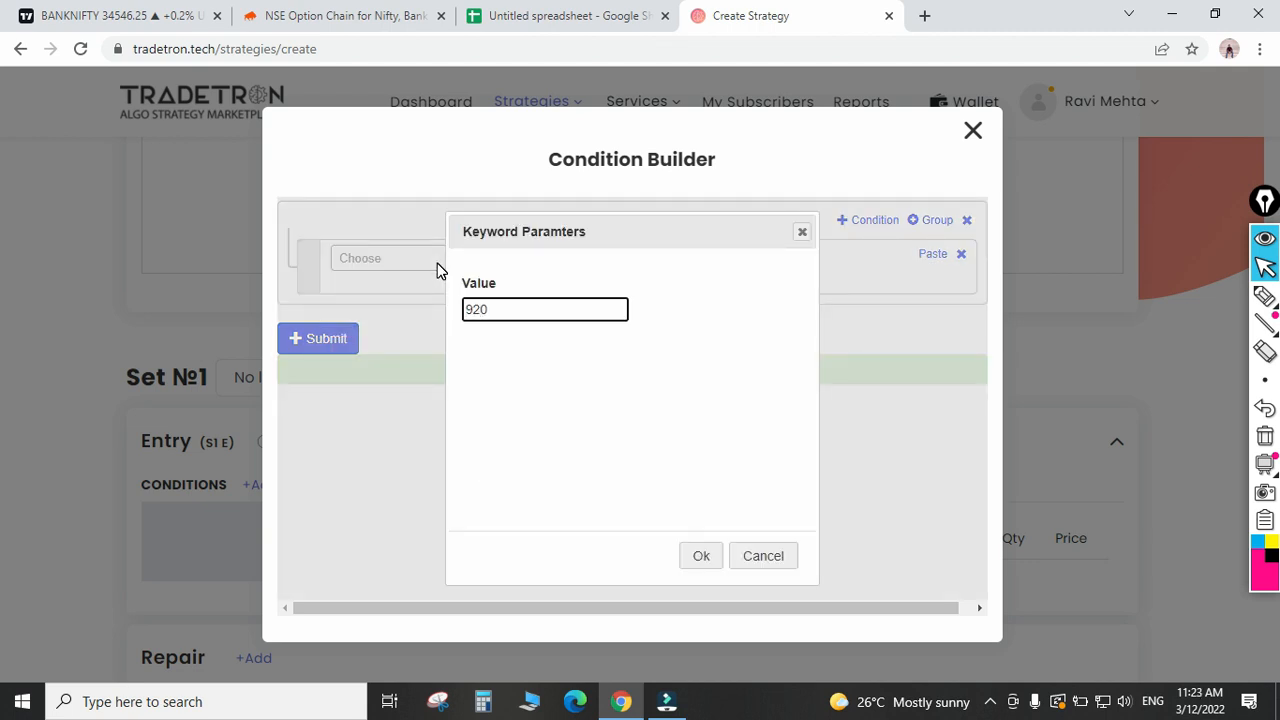
pyautogui.press('Return')
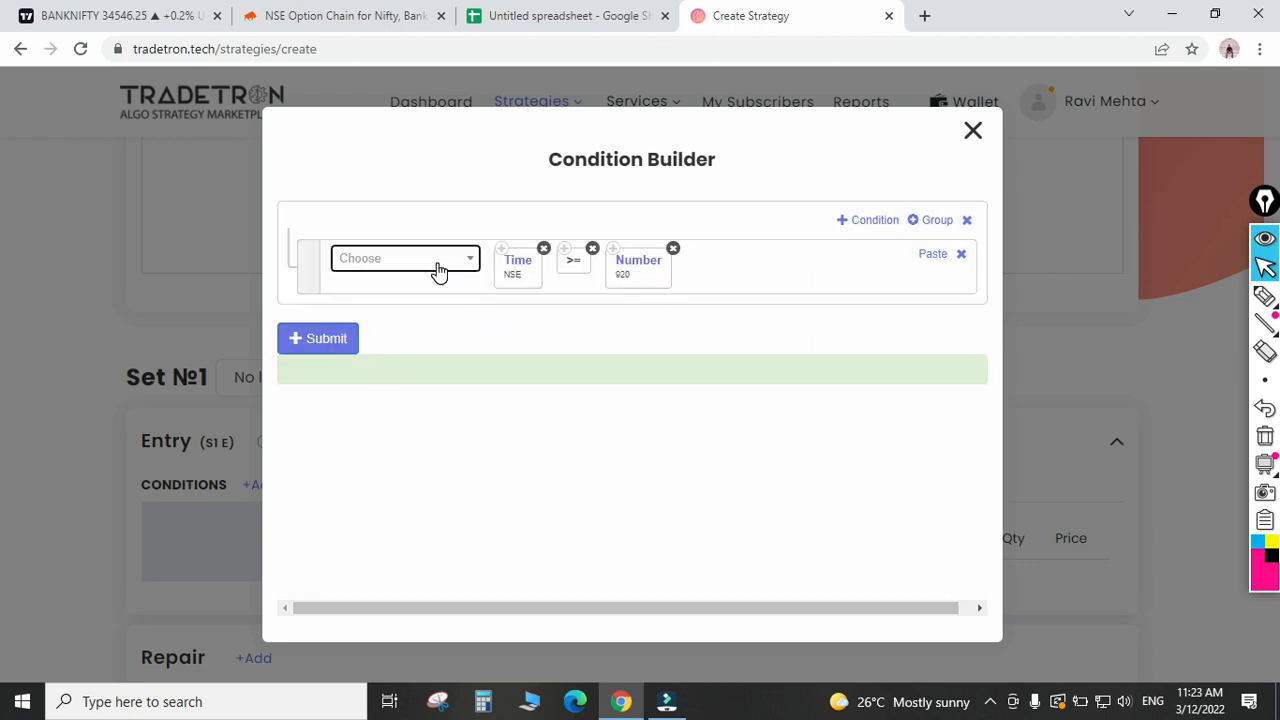
# Add a second condition row that begins with the Time keyword for the NSE exchange.
pyautogui.click(854, 222)
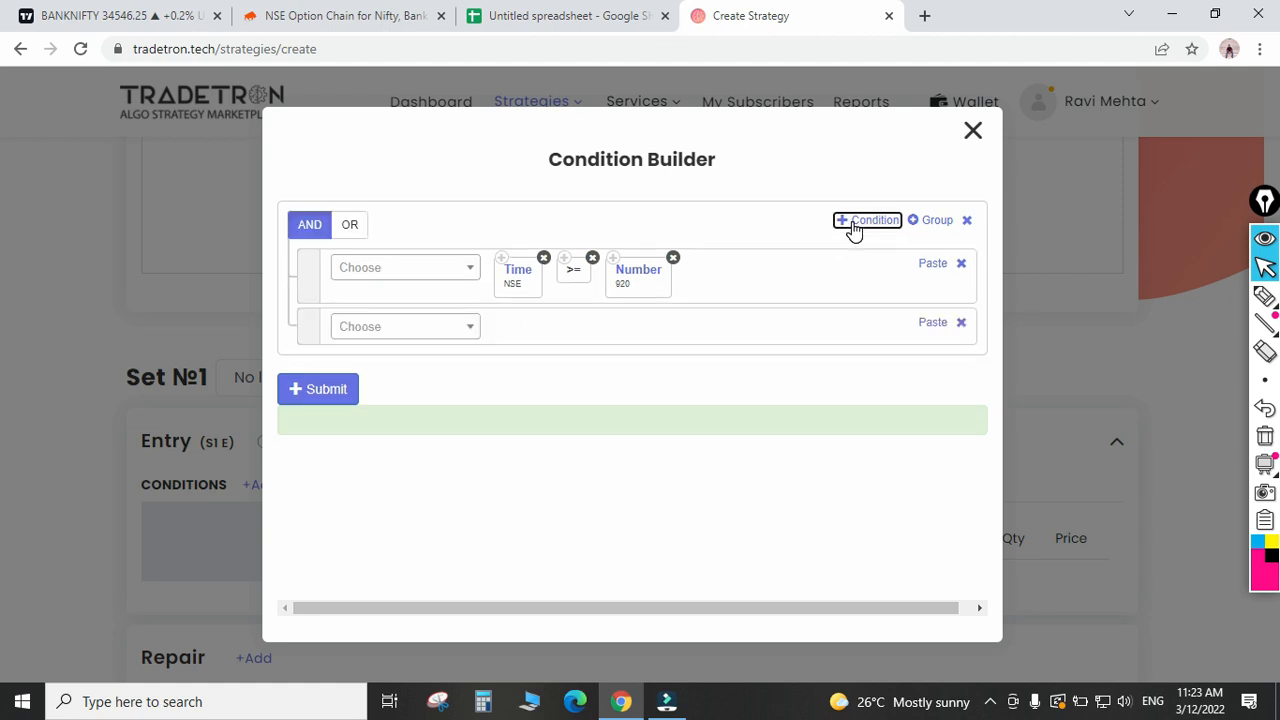
pyautogui.click(414, 330)
pyautogui.write('time')
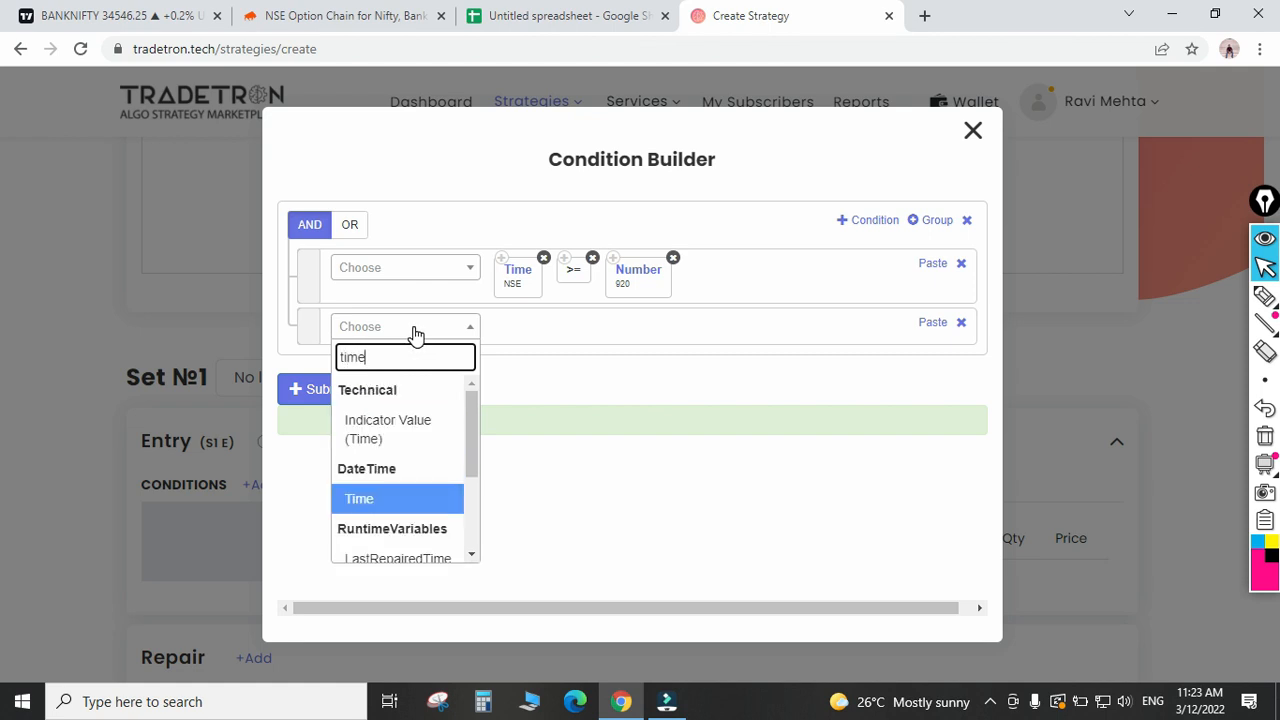
pyautogui.press('Return')
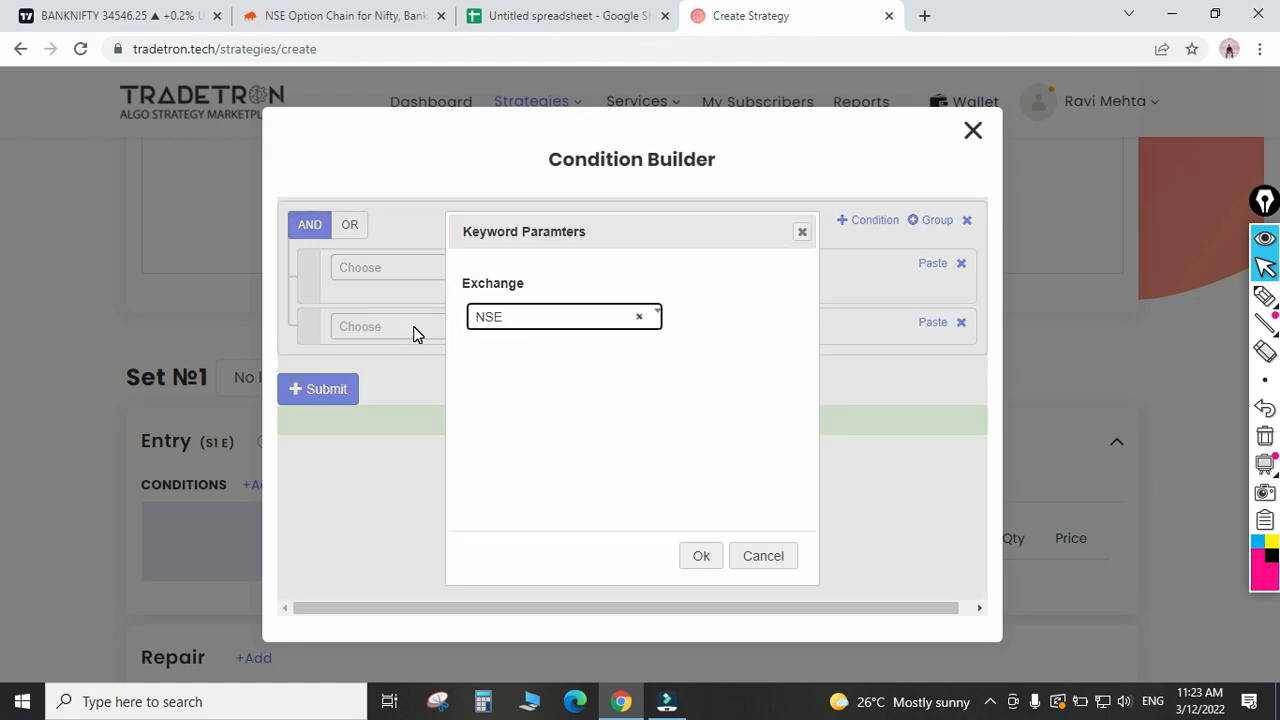
pyautogui.click(700, 558)
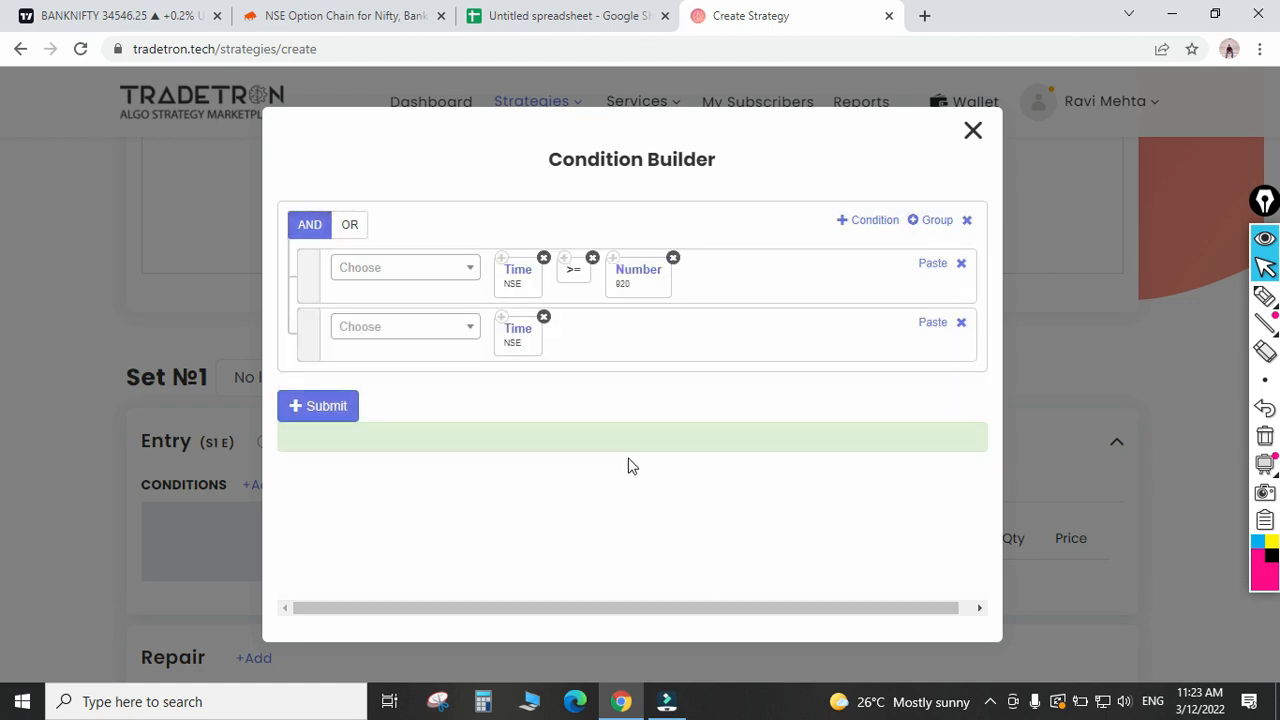
pyautogui.click(566, 260)
pyautogui.click(915, 324)
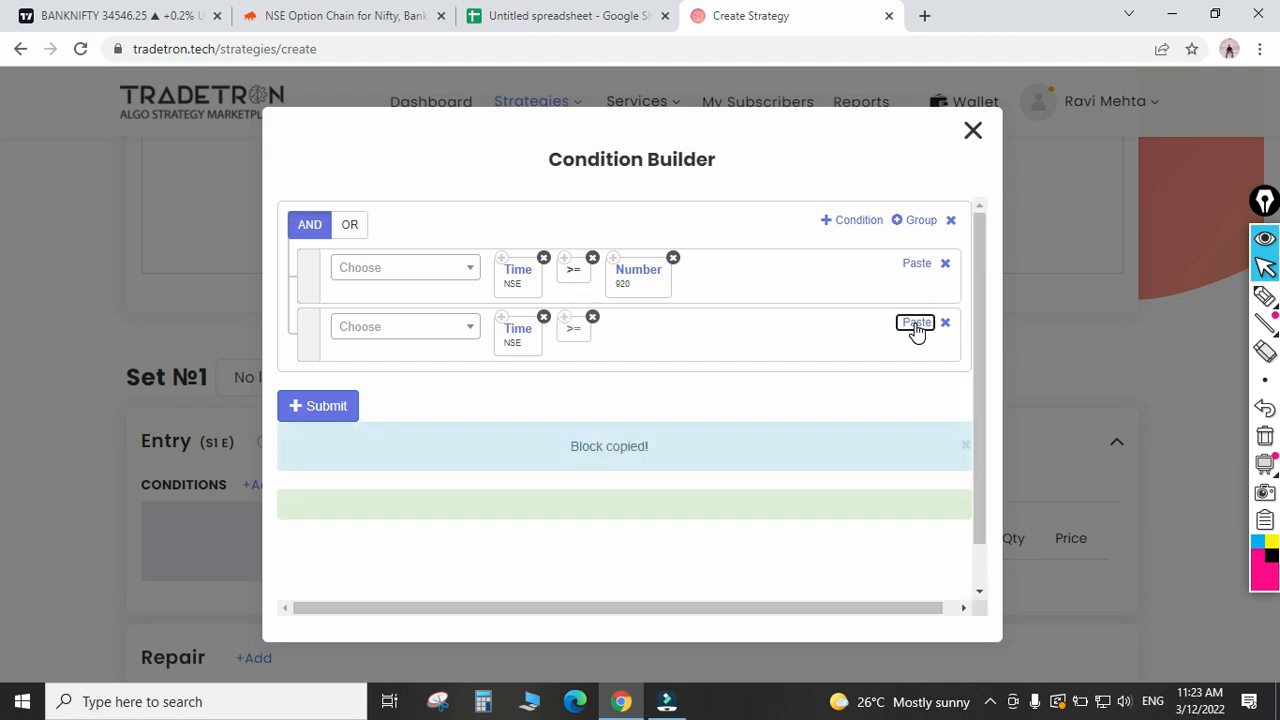
pyautogui.click(592, 317)
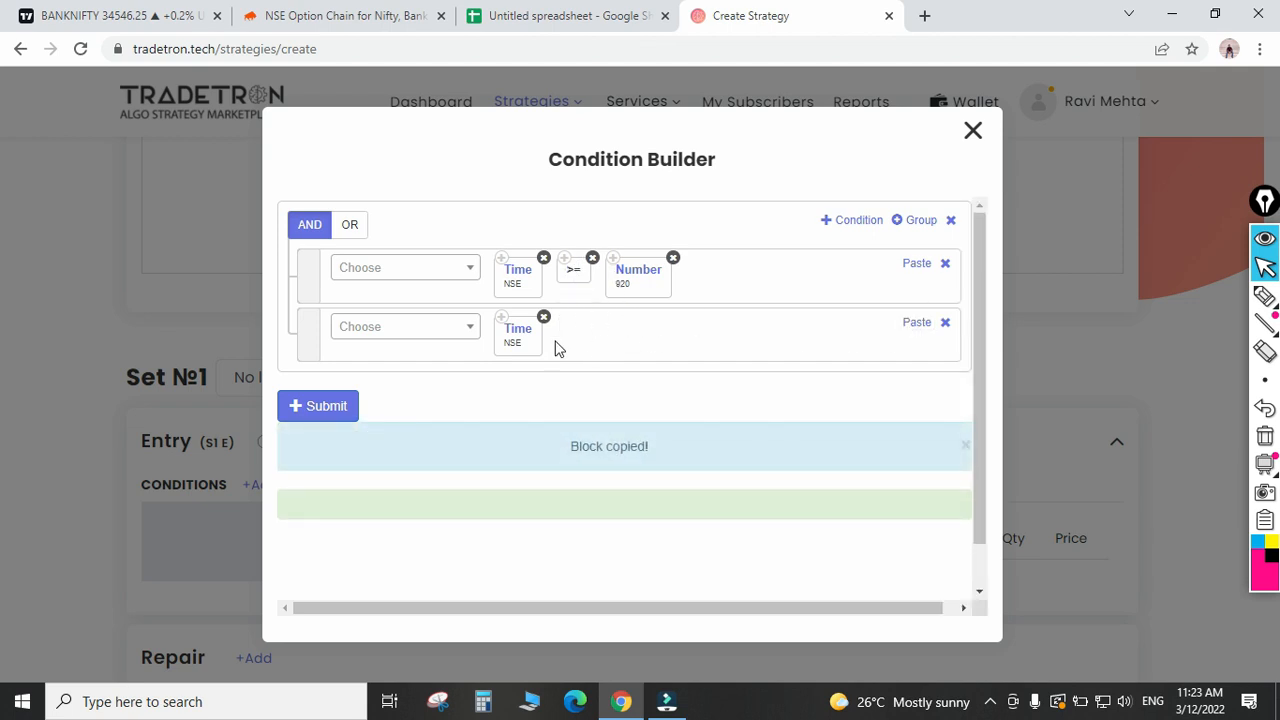
# Add the < operator and a copy of the first condition's Number block to the second time condition.
pyautogui.click(418, 338)
pyautogui.write('<')
pyautogui.press('Return')
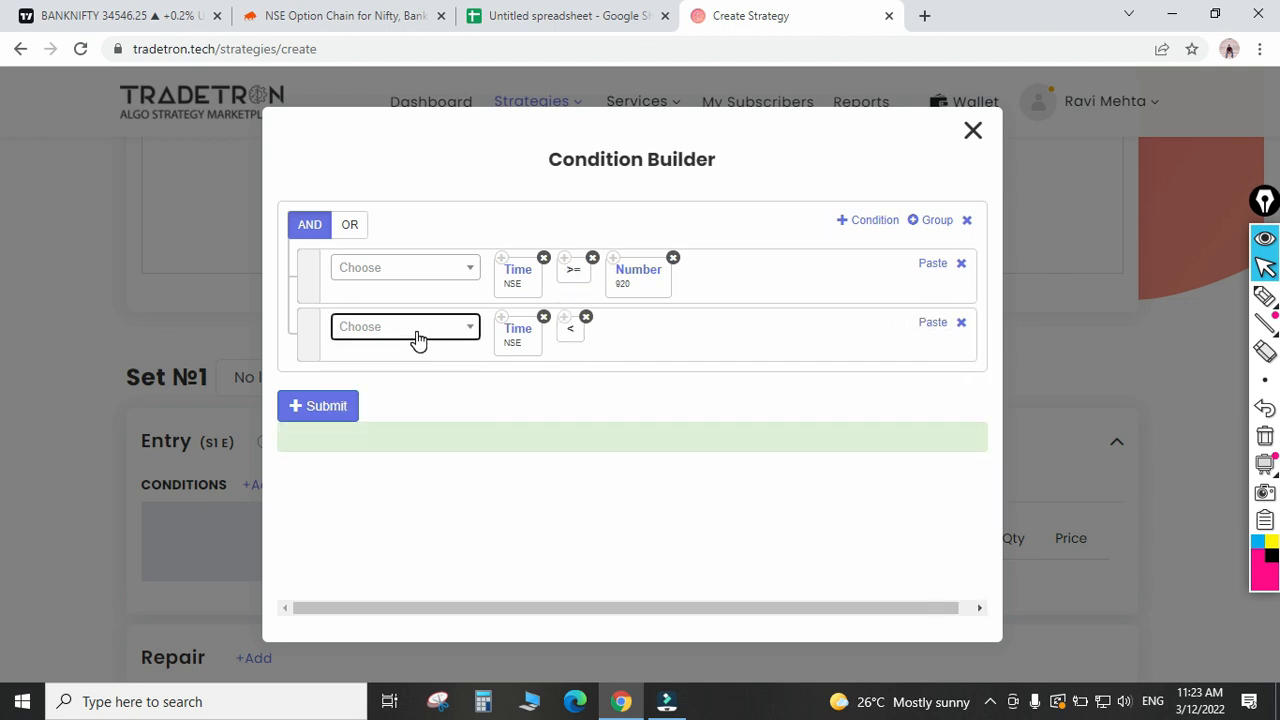
pyautogui.click(612, 259)
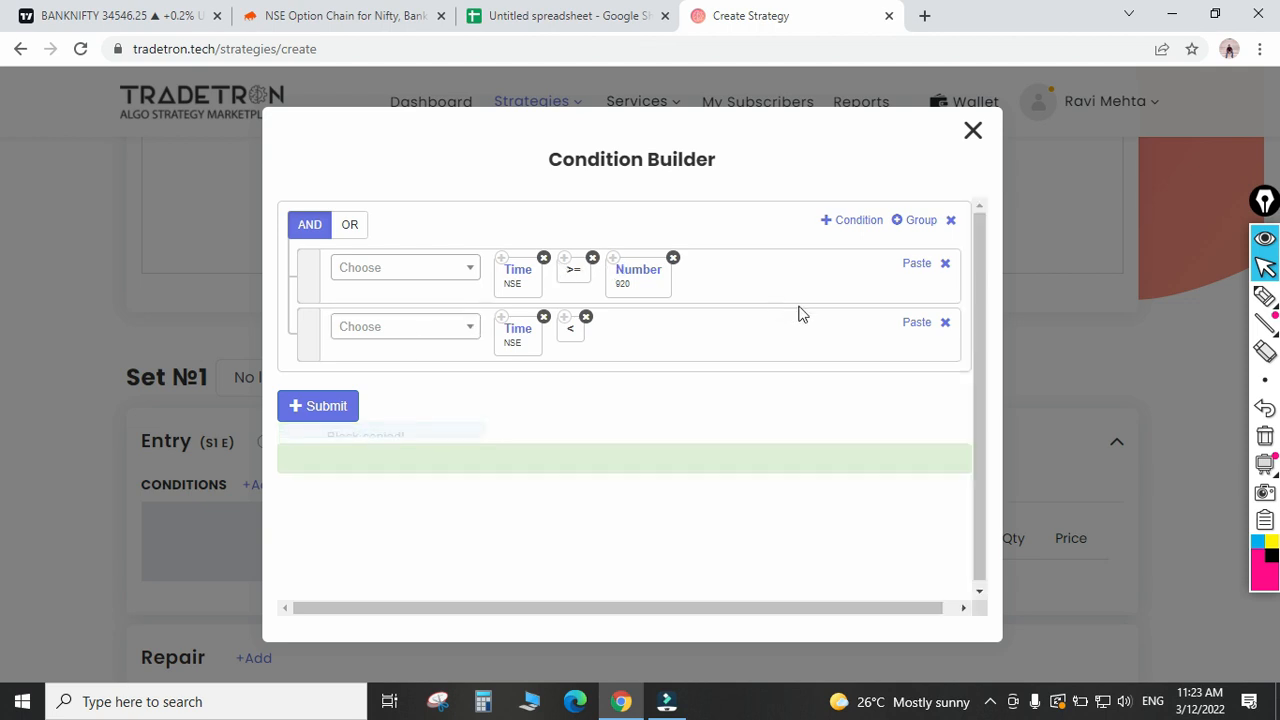
pyautogui.click(916, 322)
# Set the second condition's Number value to 1500, then submit the entry conditions and close the condition builder.
pyautogui.click(638, 333)
pyautogui.doubleClick(561, 313)
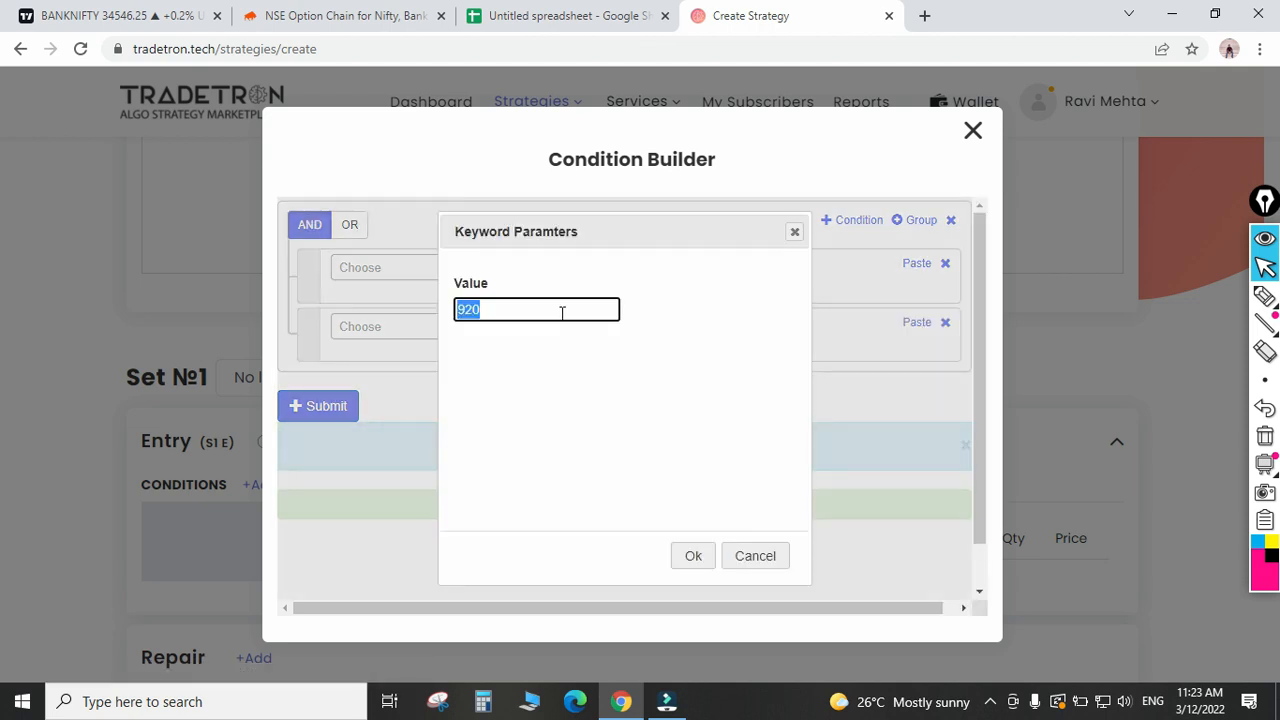
pyautogui.write('1500')
pyautogui.press('Tab')
pyautogui.press('Return')
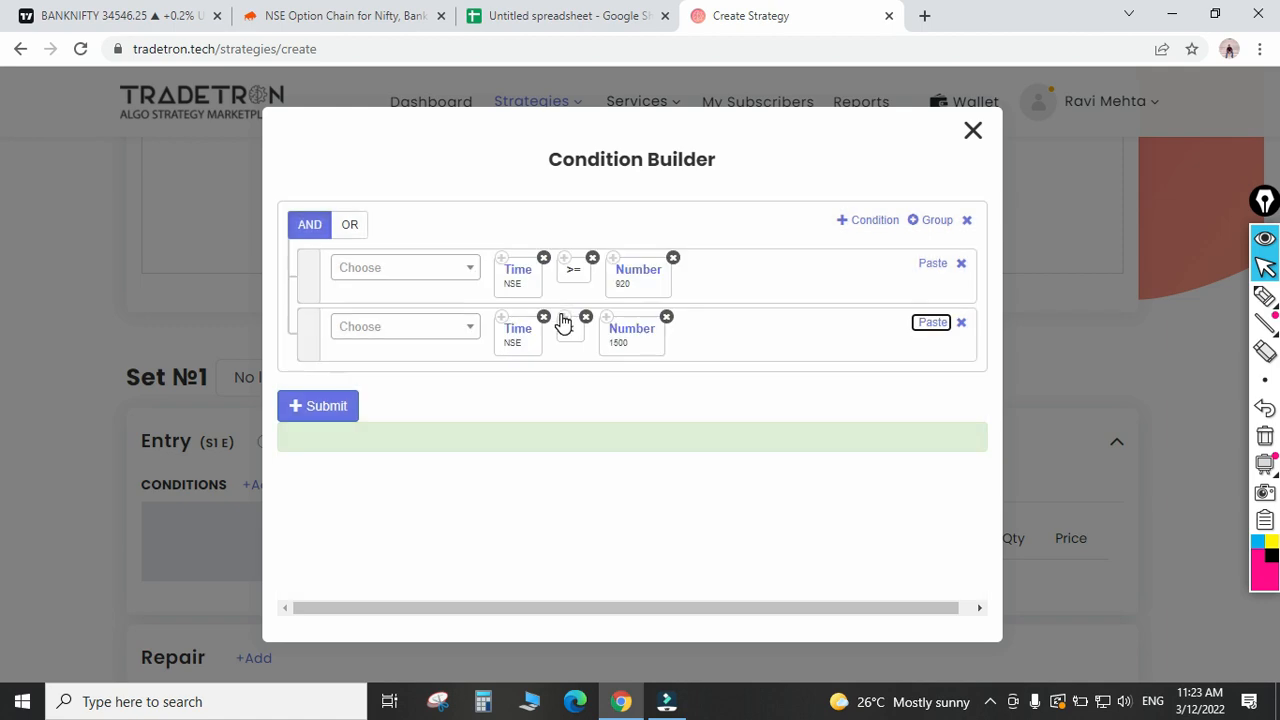
pyautogui.click(330, 406)
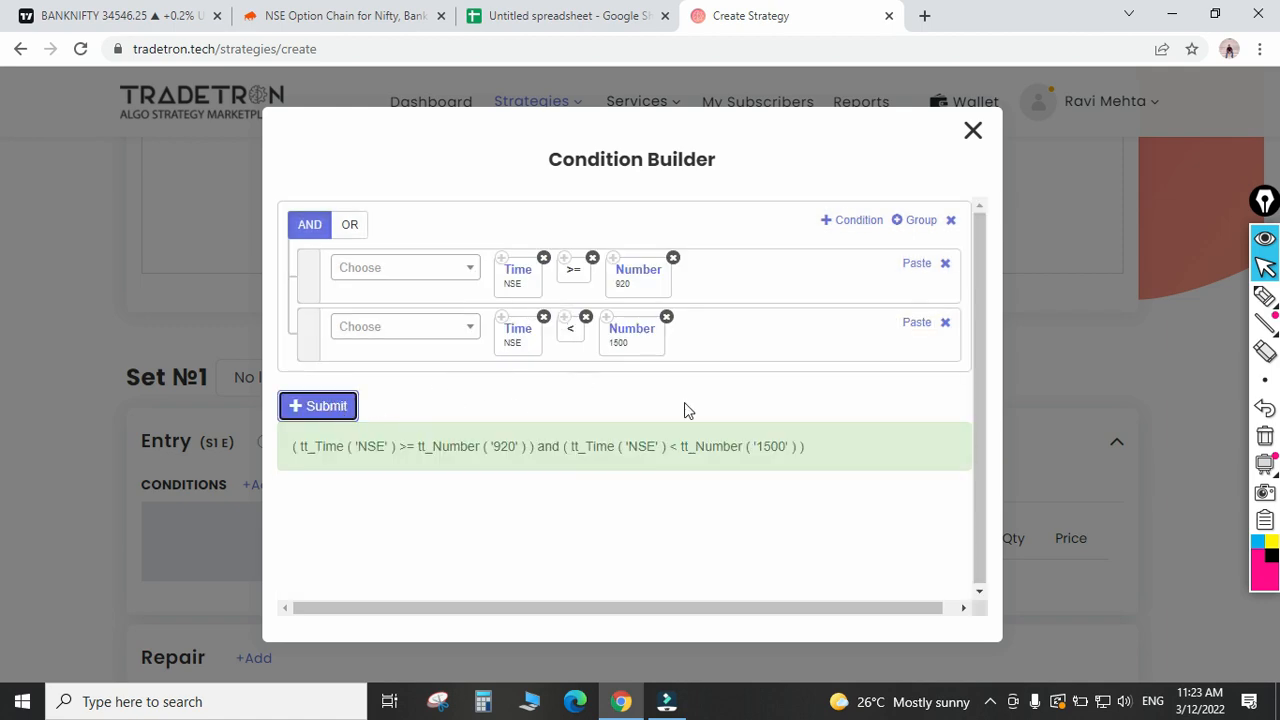
pyautogui.click(971, 132)
# Start a sell position in Set 1's entry with the exchange NFO and the type Call.
pyautogui.scroll(-2, 446, 450)
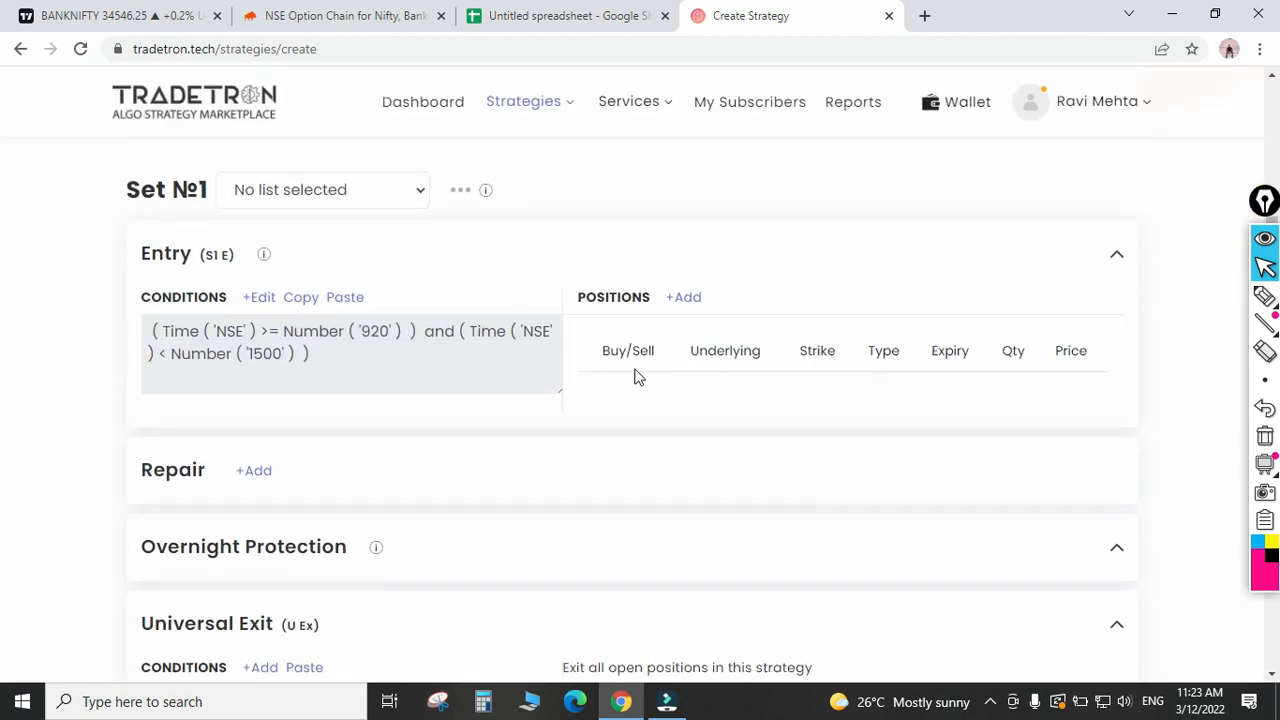
pyautogui.click(693, 302)
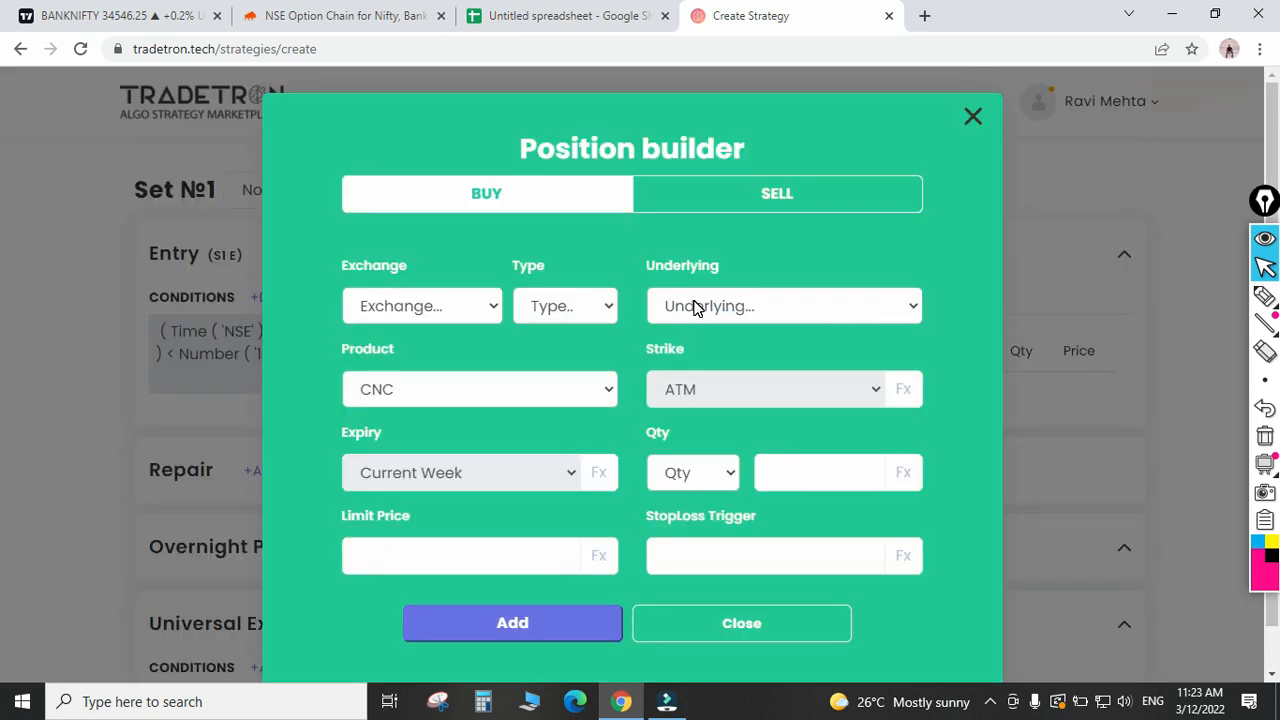
pyautogui.click(774, 198)
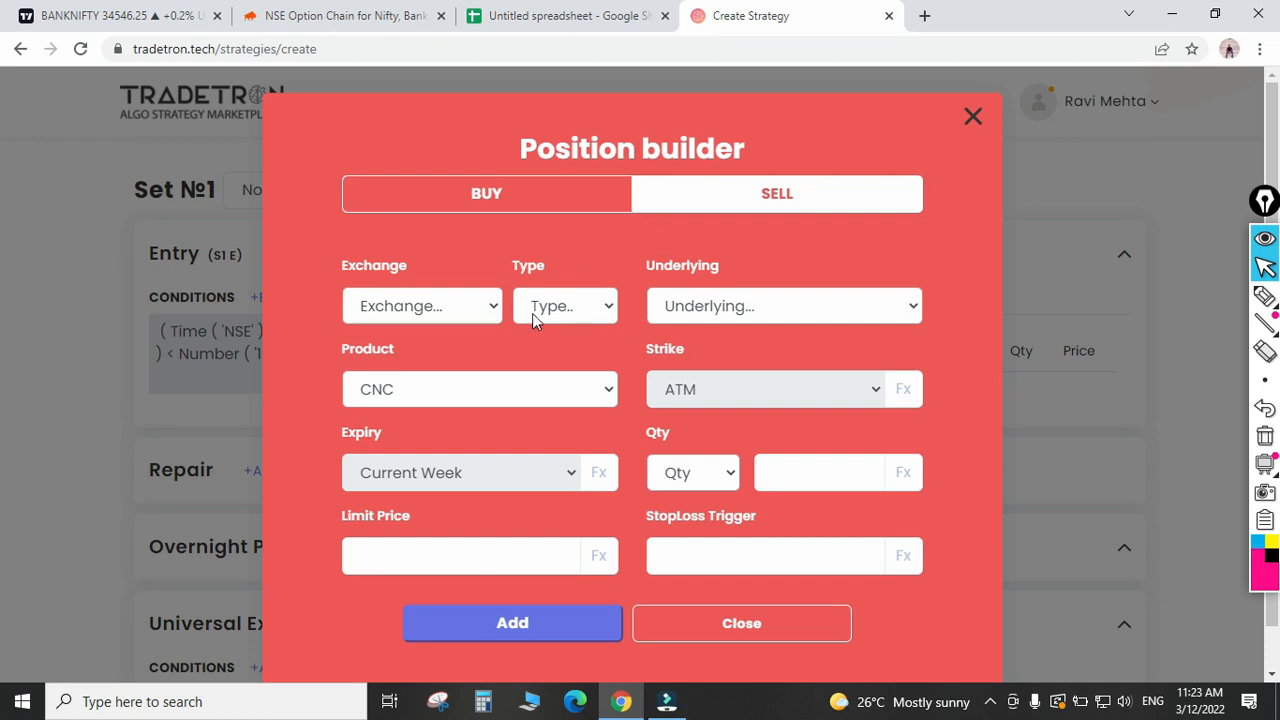
pyautogui.click(392, 309)
pyautogui.click(388, 412)
pyautogui.click(565, 310)
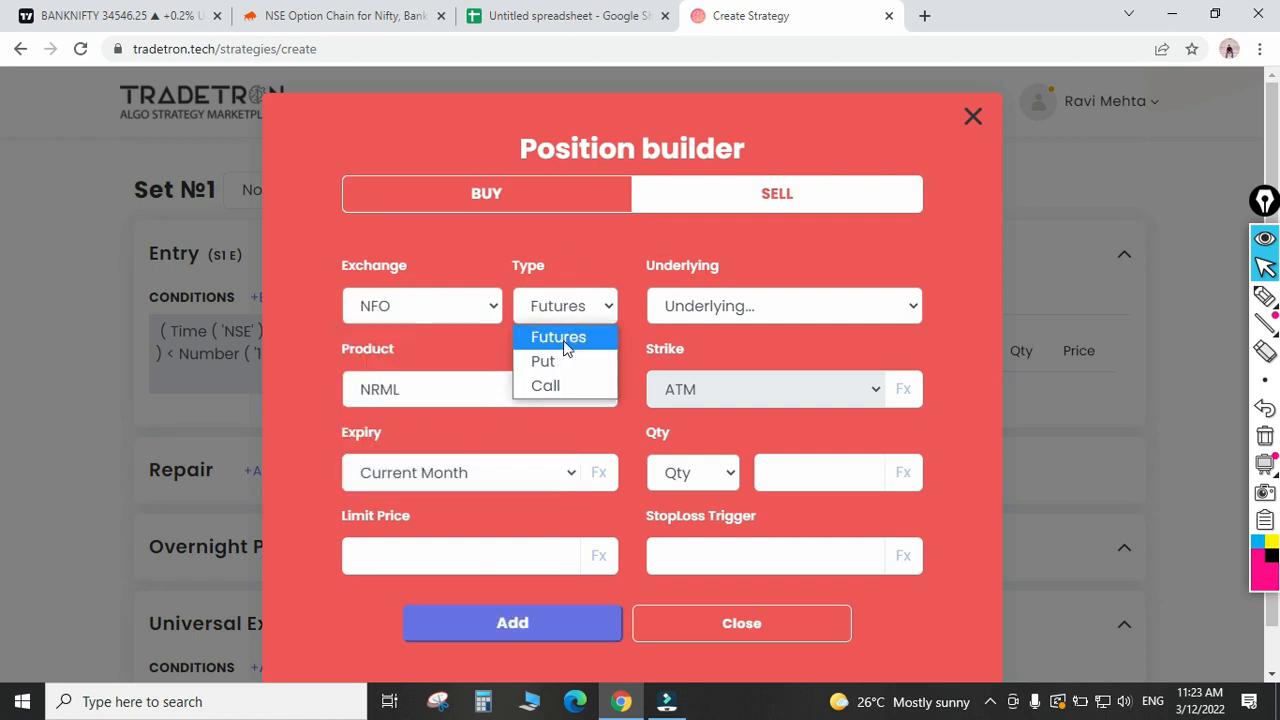
pyautogui.click(545, 383)
# Set the call position's underlying to NIFTY BANK and its expiry to Current Week.
pyautogui.click(754, 306)
pyautogui.write('nifty')
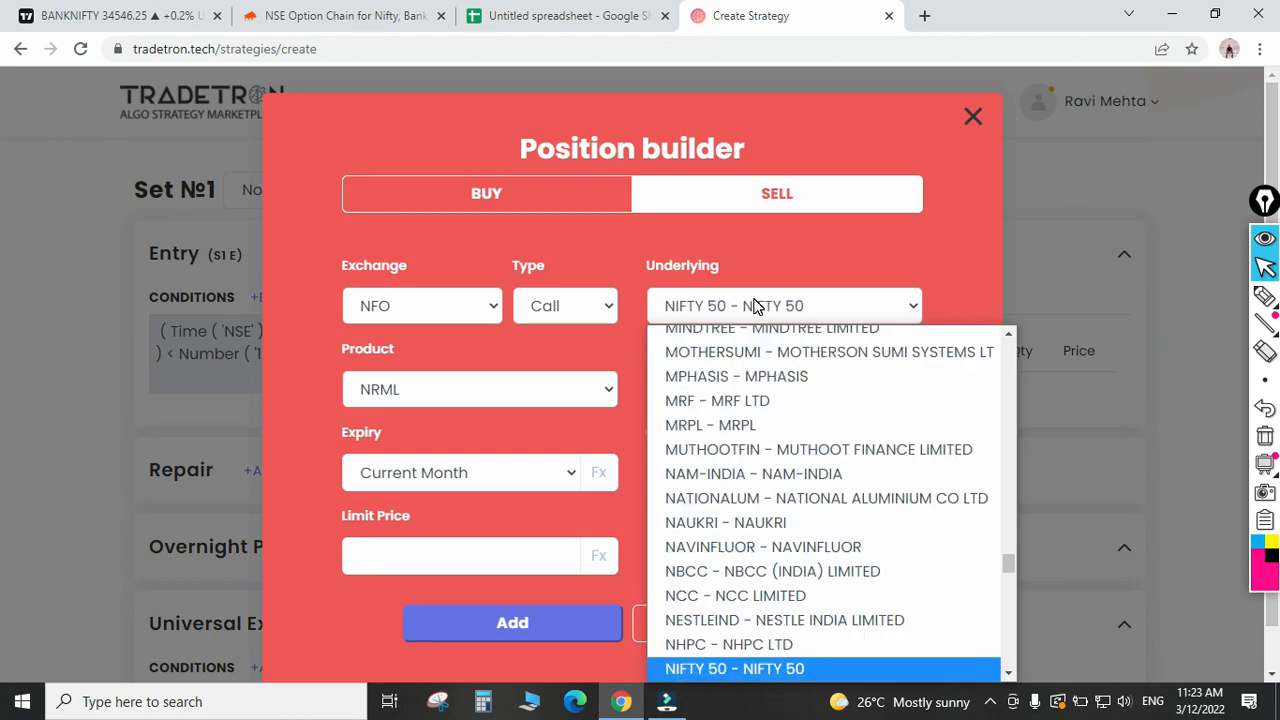
pyautogui.press('Down')
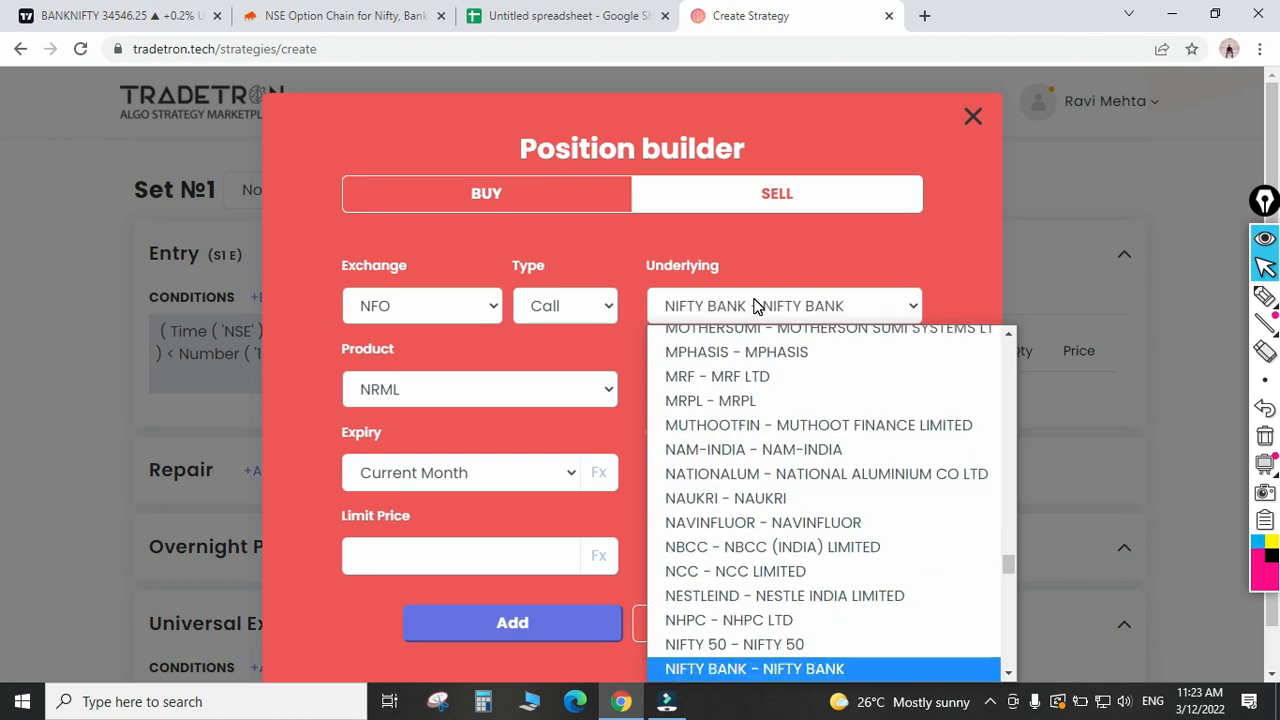
pyautogui.press('Return')
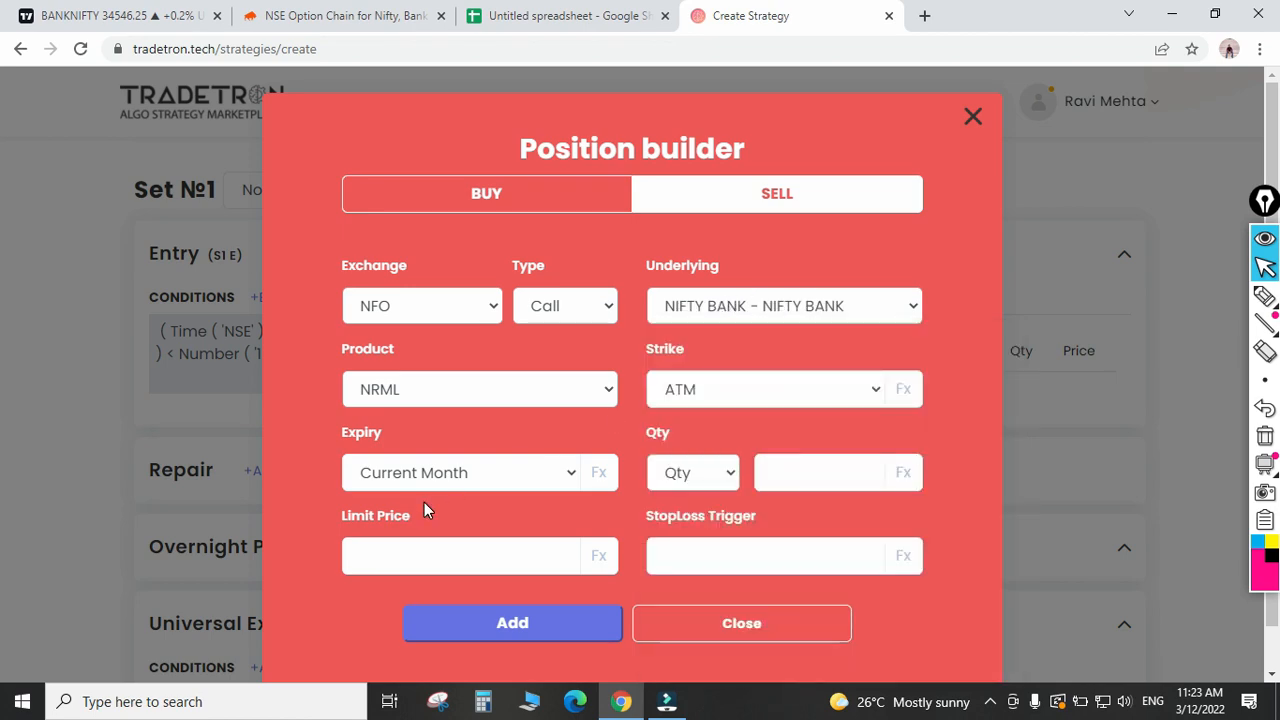
pyautogui.click(440, 472)
pyautogui.click(462, 146)
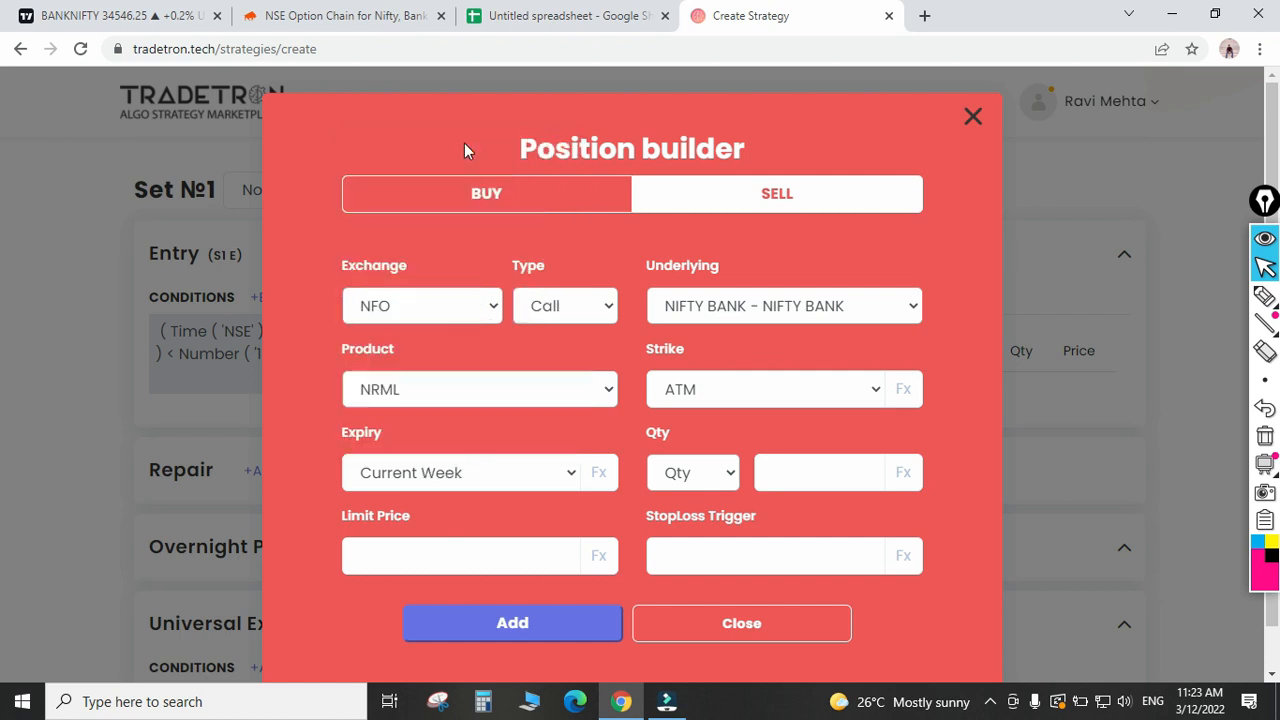
# Set the call position's quantity to 1 in Lots.
pyautogui.click(694, 474)
pyautogui.click(686, 551)
pyautogui.click(811, 463)
pyautogui.write('1')
# Set the call position's strike to Fx and insert the Find Strike keyword in its formula.
pyautogui.click(761, 392)
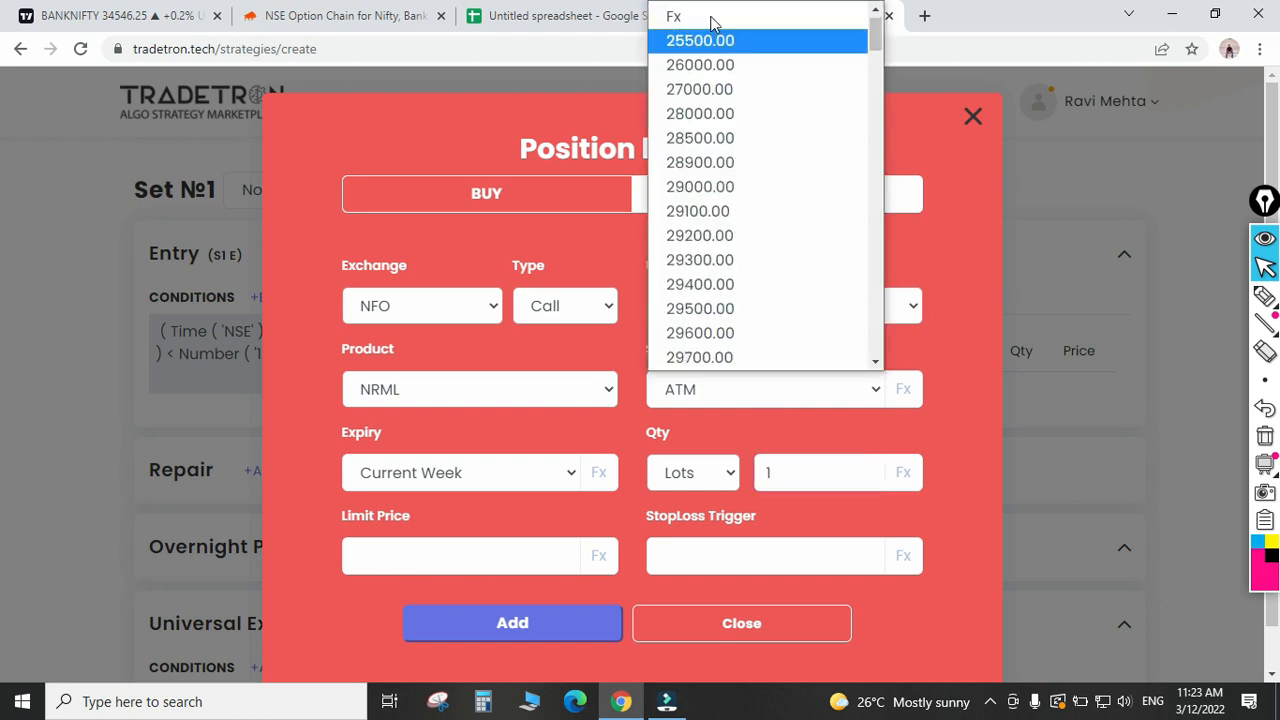
pyautogui.click(676, 17)
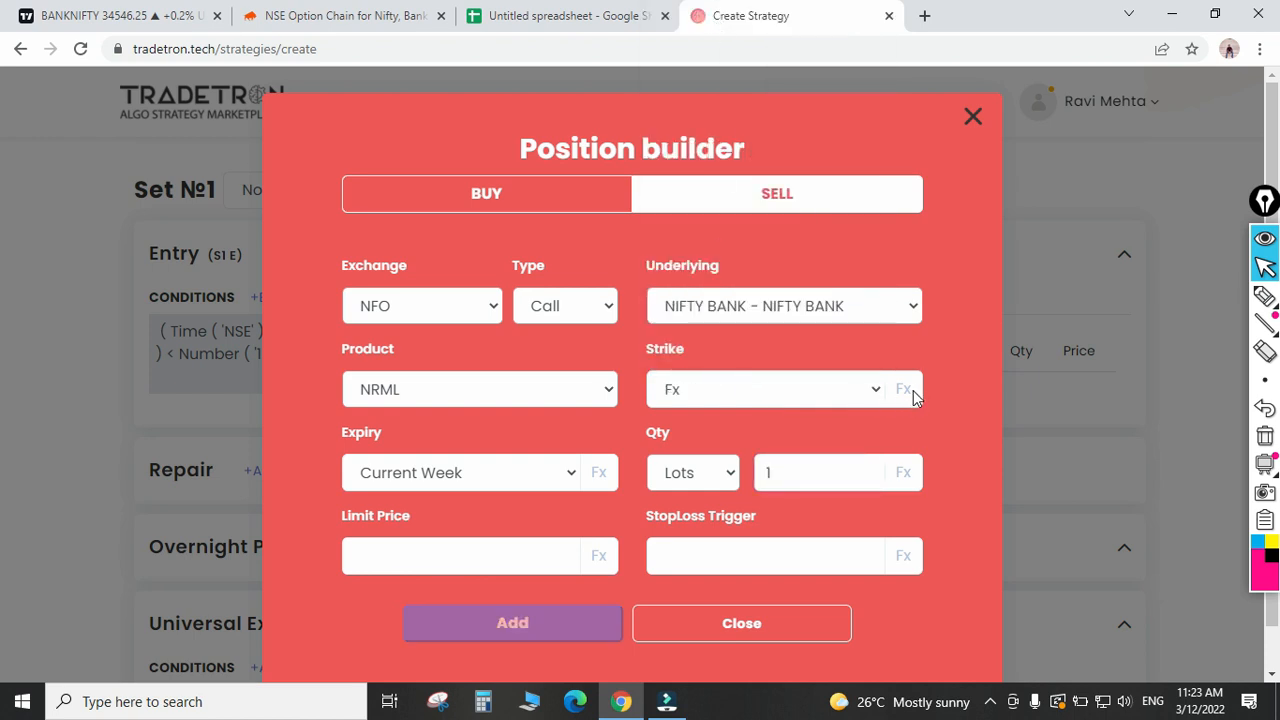
pyautogui.click(912, 395)
pyautogui.click(330, 257)
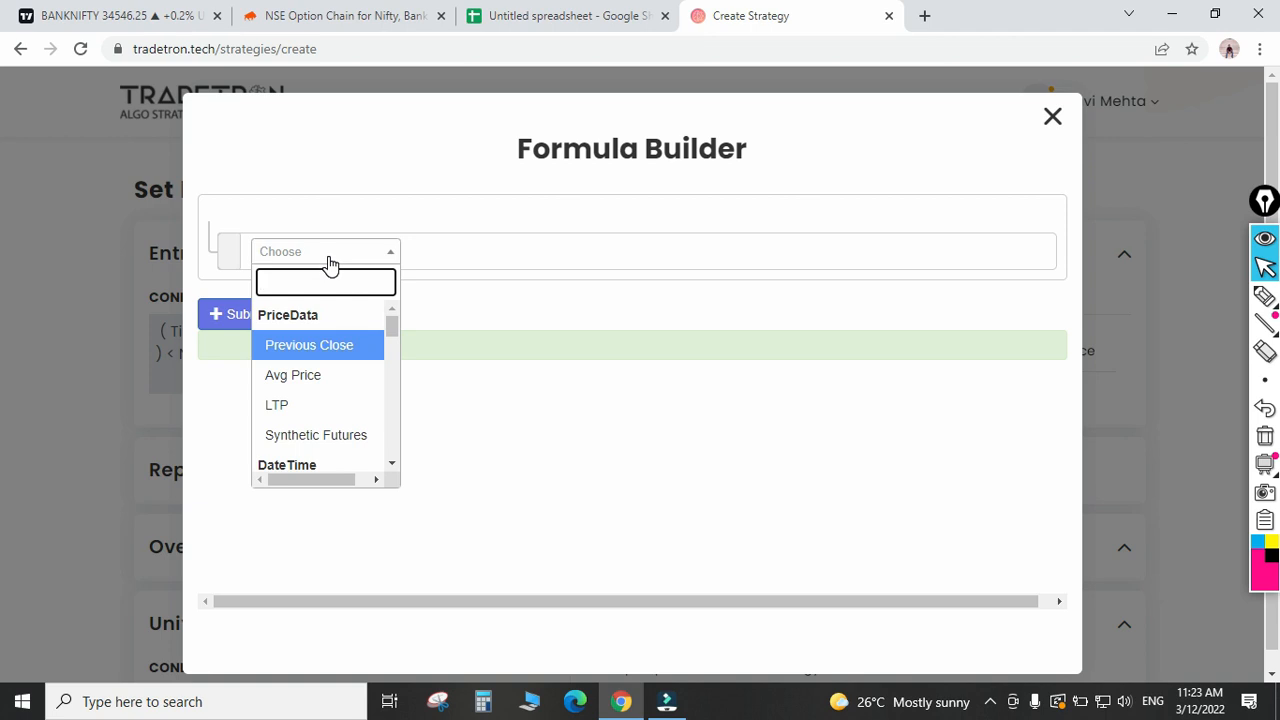
pyautogui.write('find')
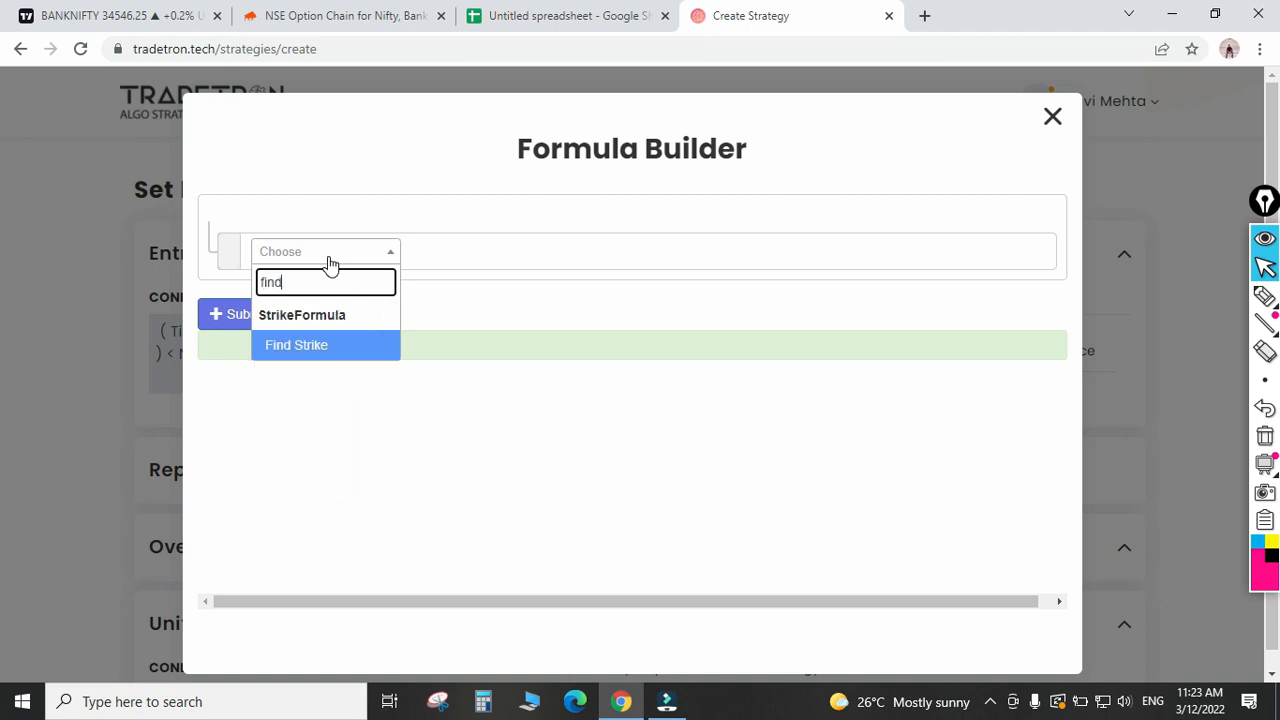
pyautogui.press('Return')
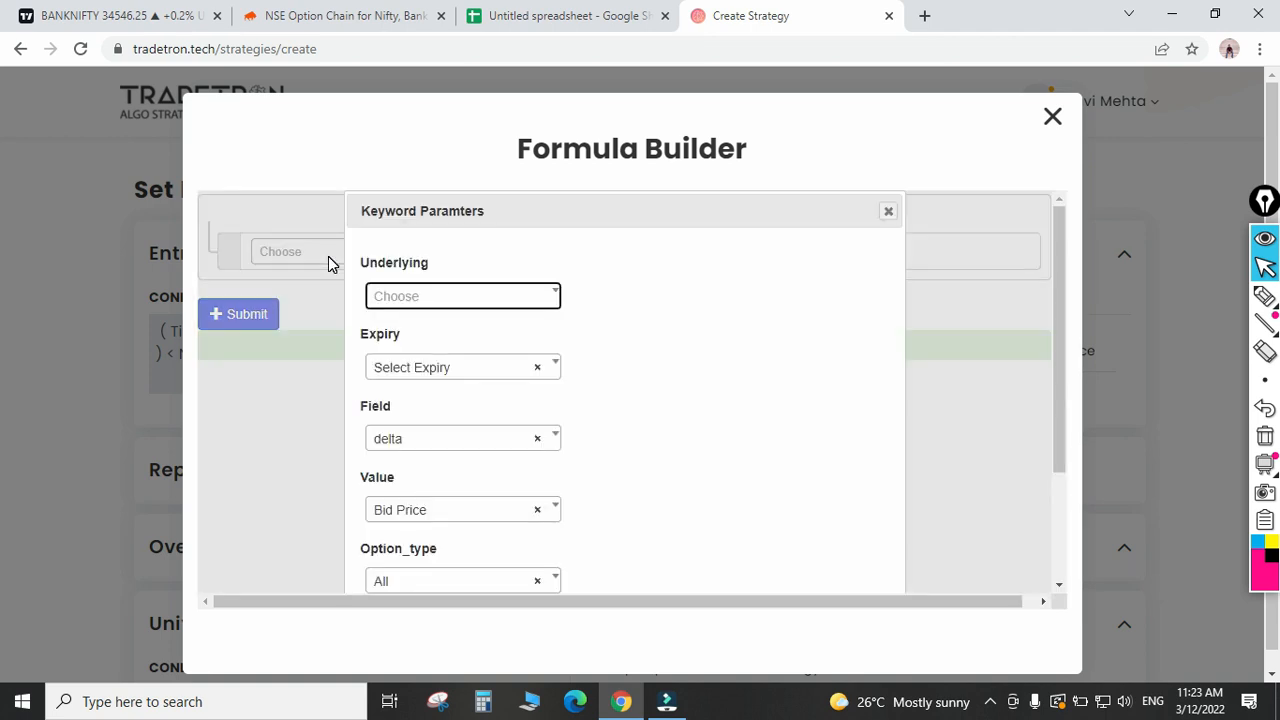
# Choose NIFTY BANK as the underlying of the Find Strike keyword.
pyautogui.click(500, 302)
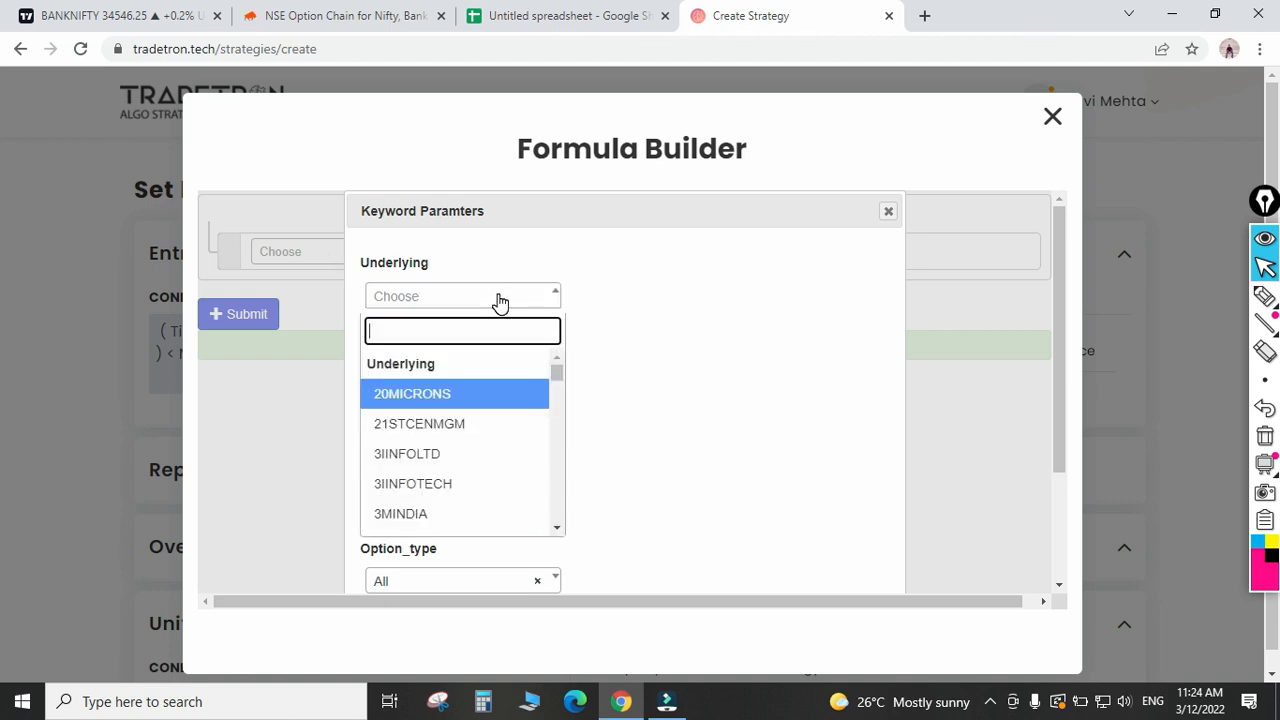
pyautogui.write('nifty')
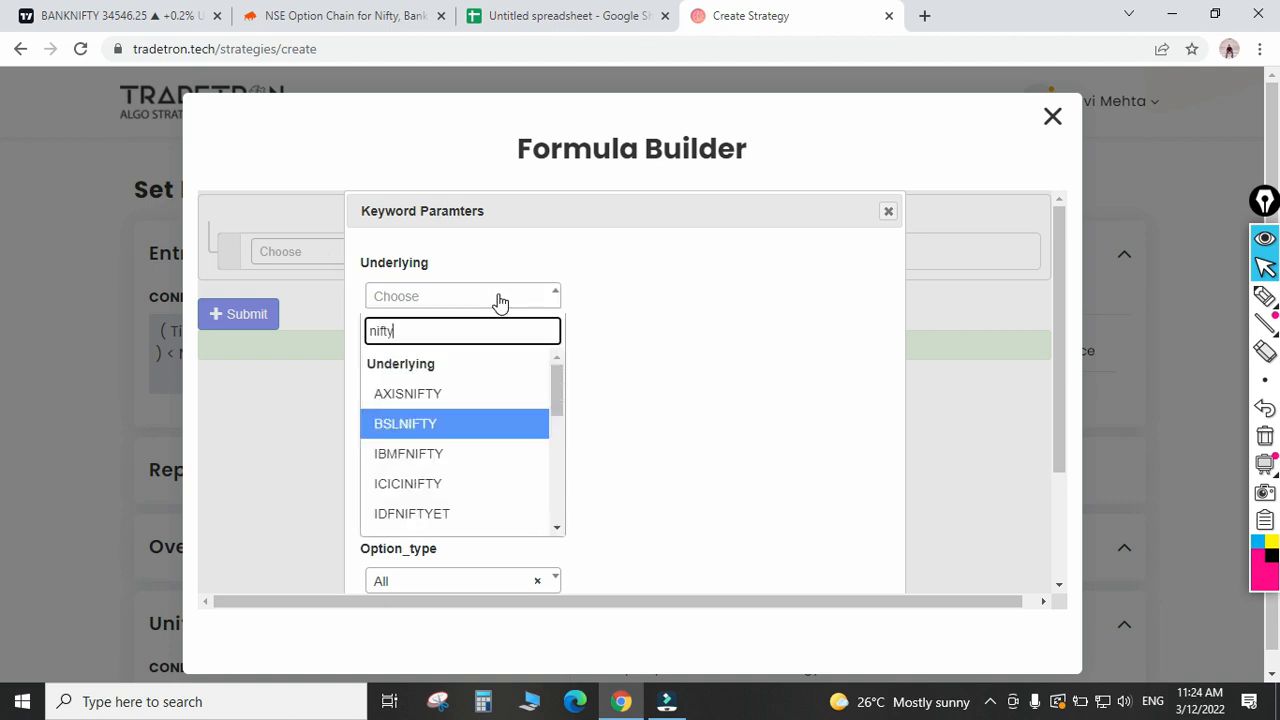
pyautogui.press('BackSpace')
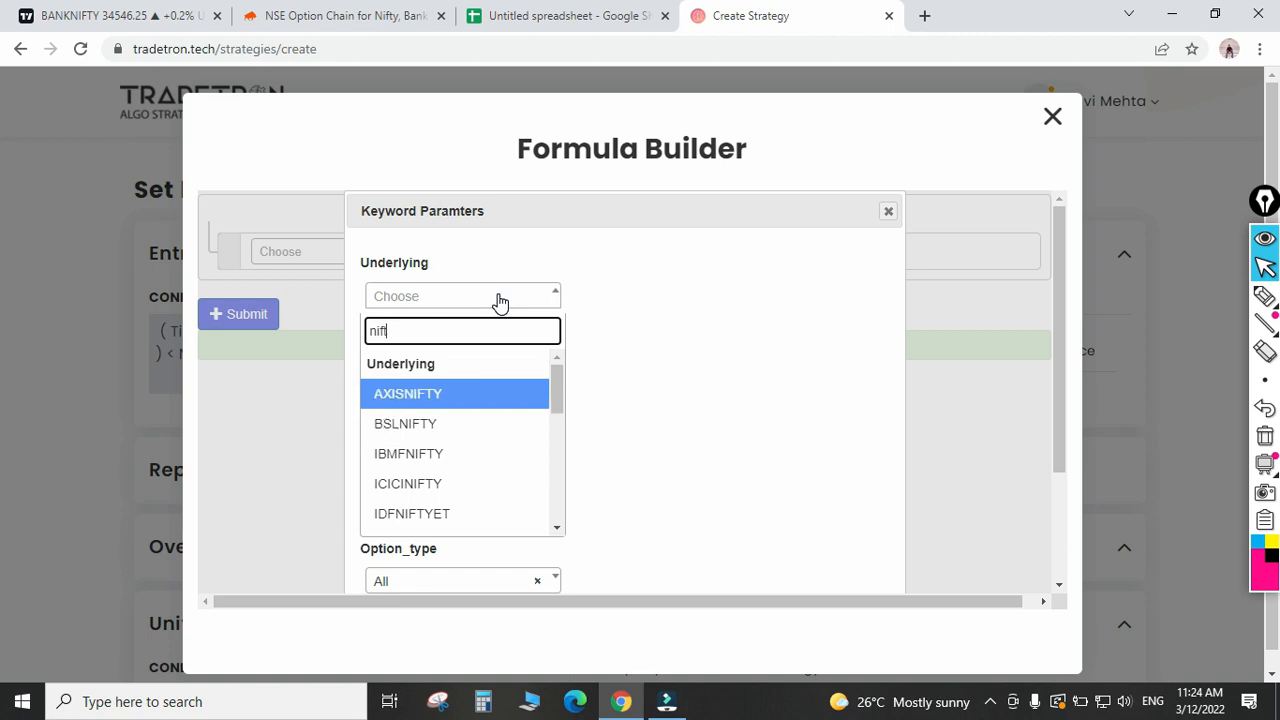
pyautogui.press('BackSpace')
pyautogui.press('BackSpace')
pyautogui.press('BackSpace')
pyautogui.press('BackSpace')
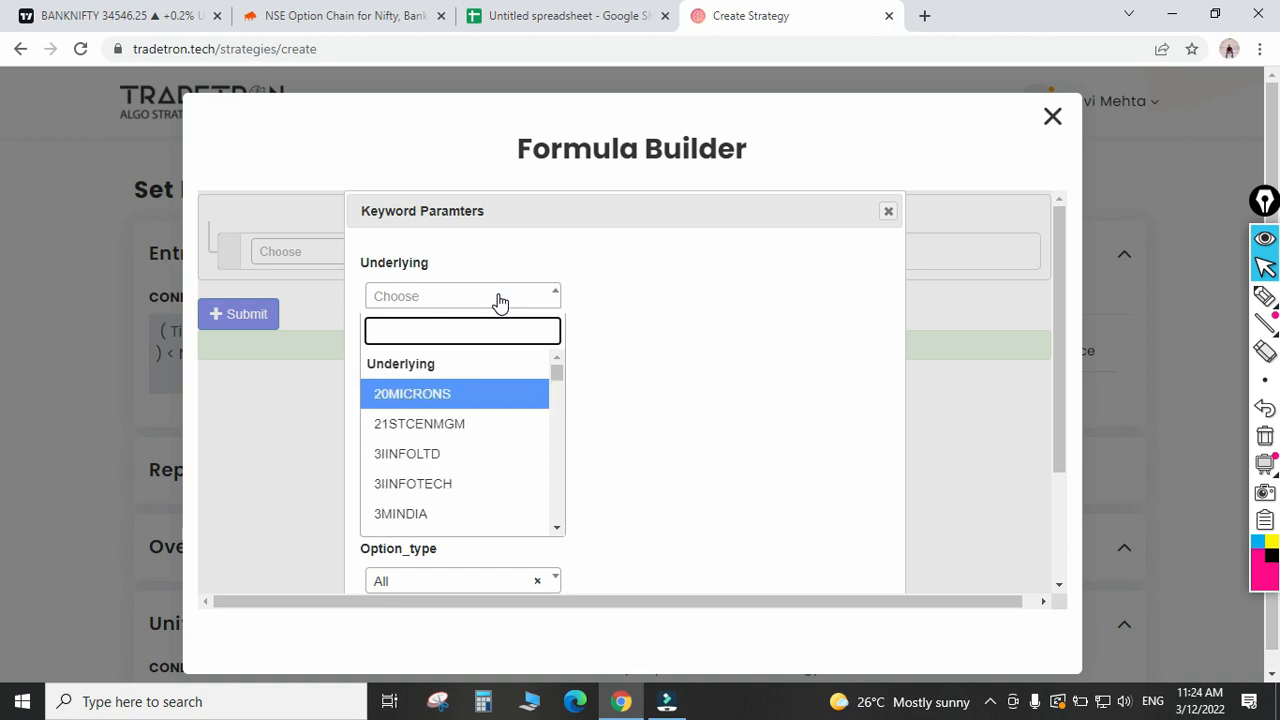
pyautogui.write('nifty')
pyautogui.press('Down')
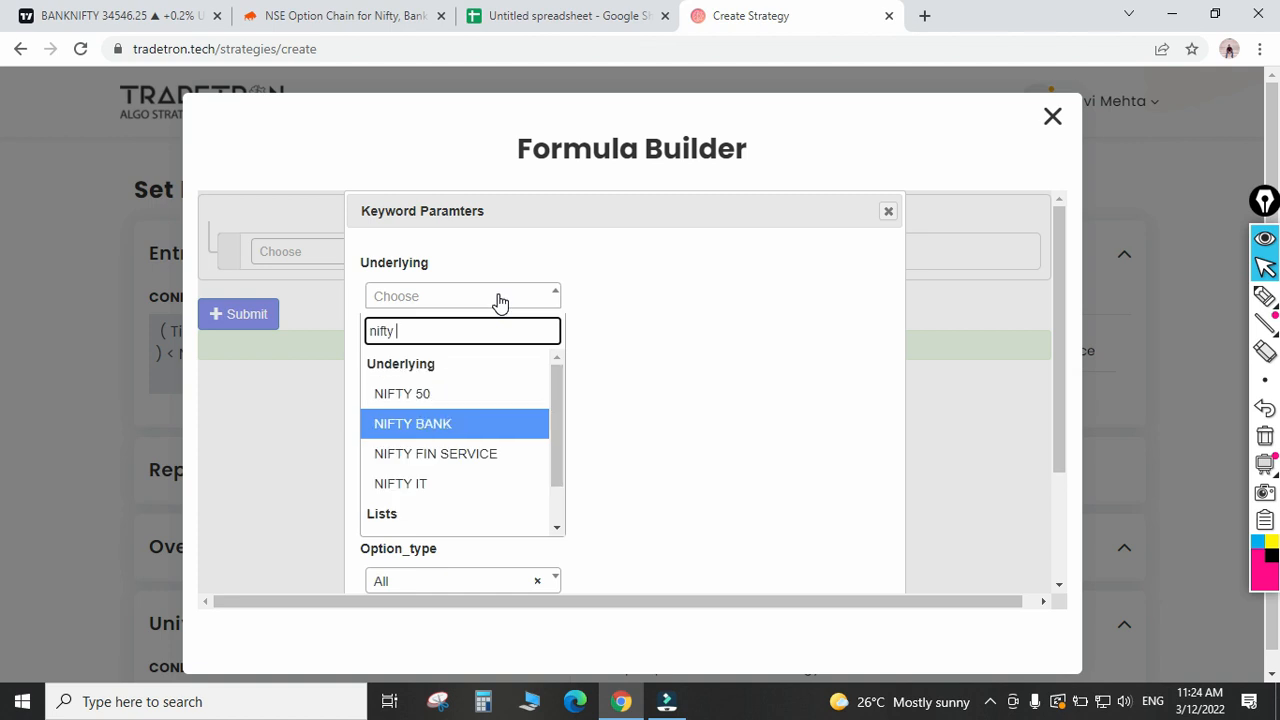
pyautogui.press('Return')
# Use Select Expiry as the Find Strike expiry and delta as its field.
pyautogui.press('Tab')
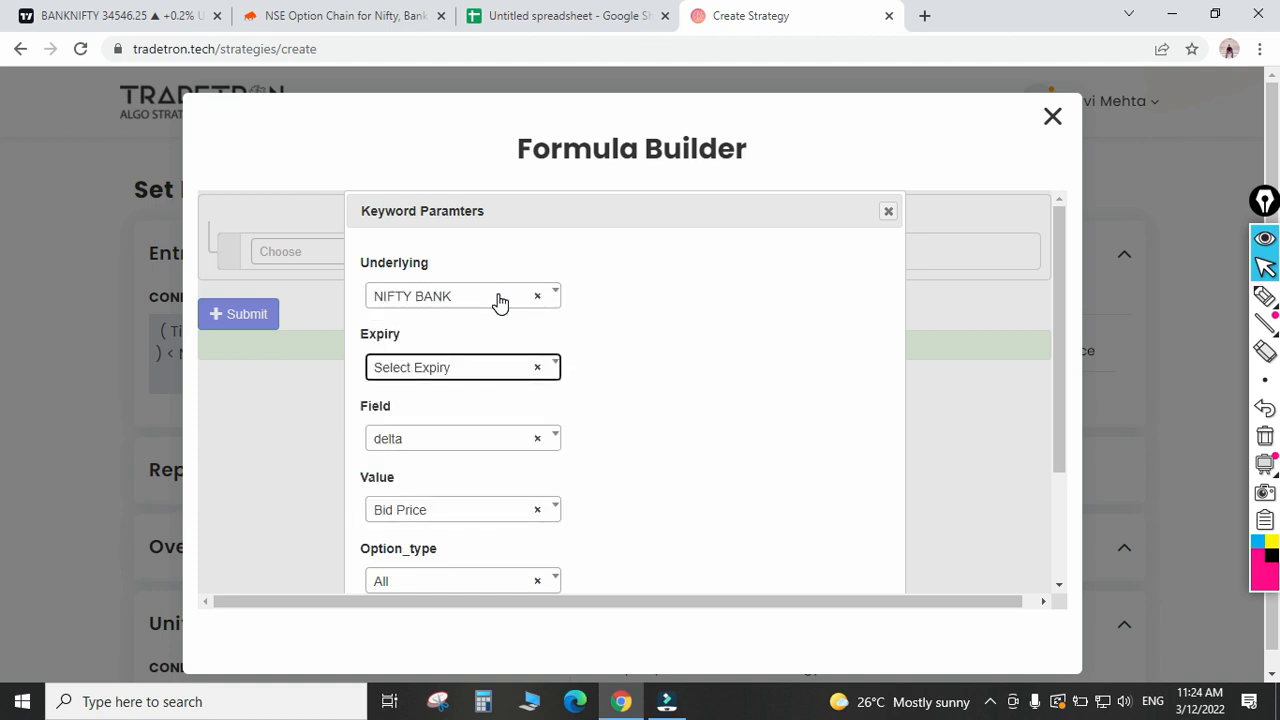
pyautogui.press('Down')
pyautogui.press('Return')
pyautogui.press('Tab')
pyautogui.click(459, 449)
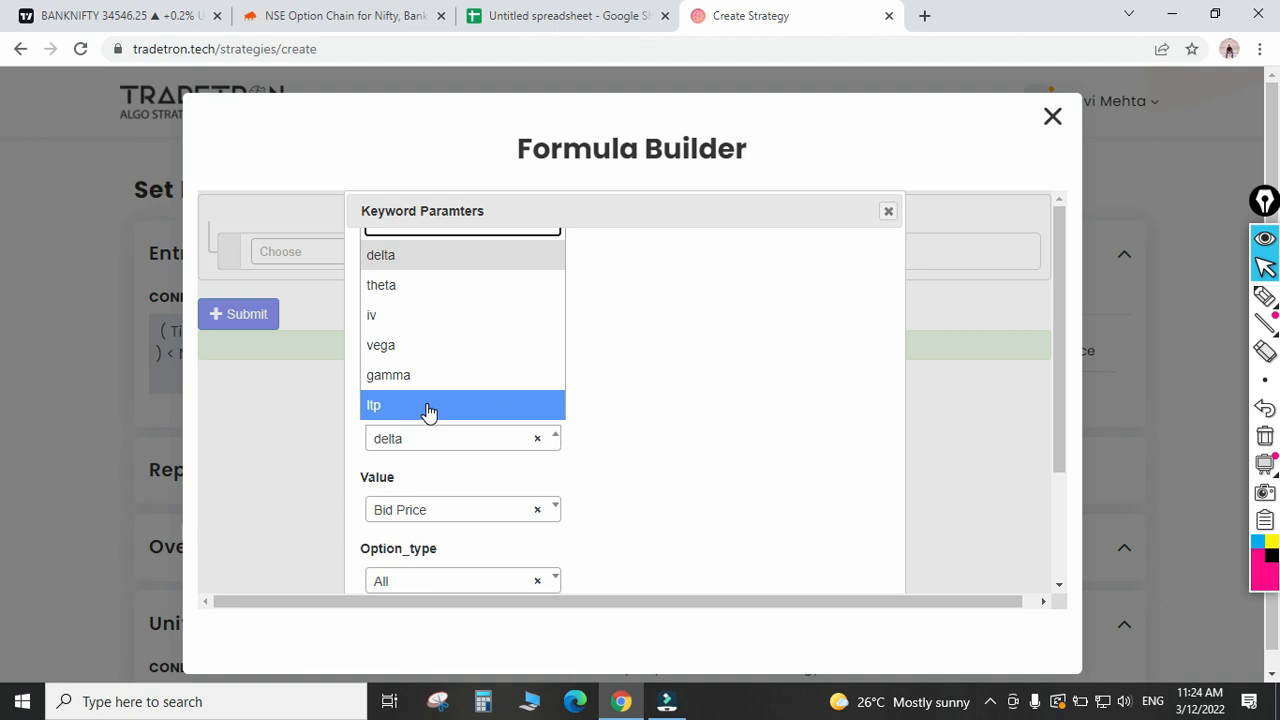
pyautogui.click(399, 259)
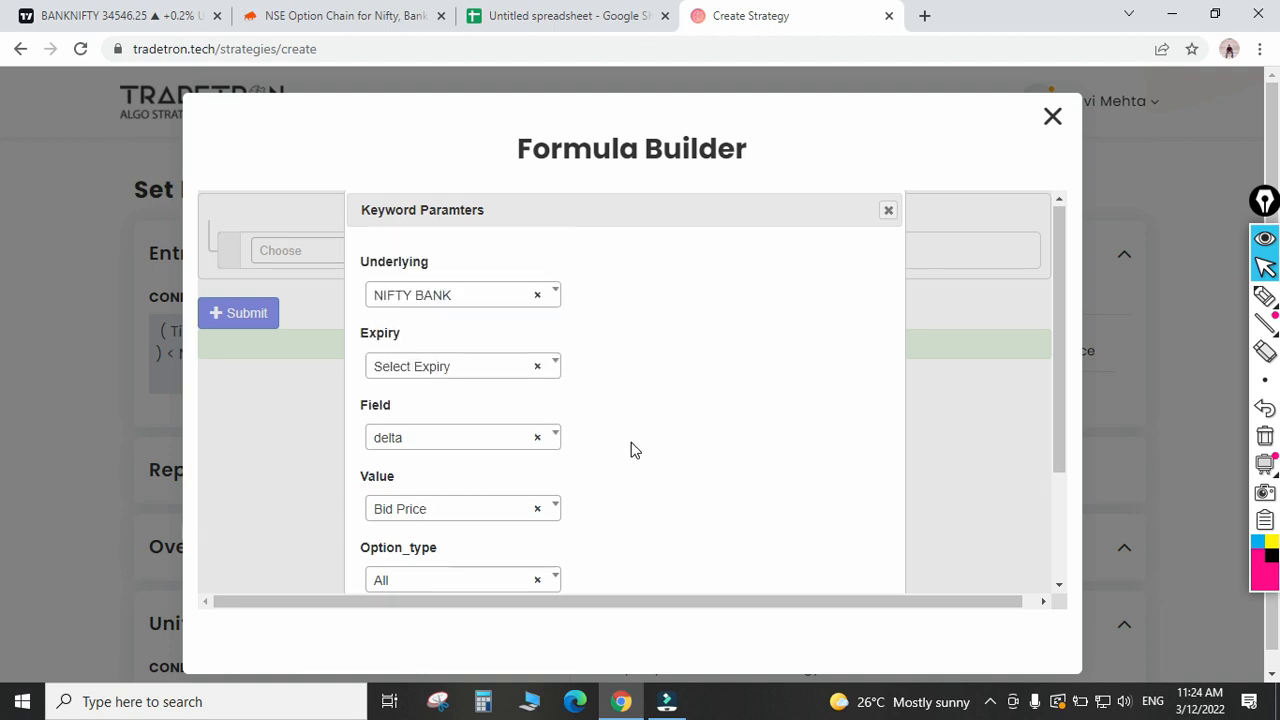
# Set the Find Strike value parameter to the Number keyword.
pyautogui.scroll(-1, 620, 445)
pyautogui.click(460, 422)
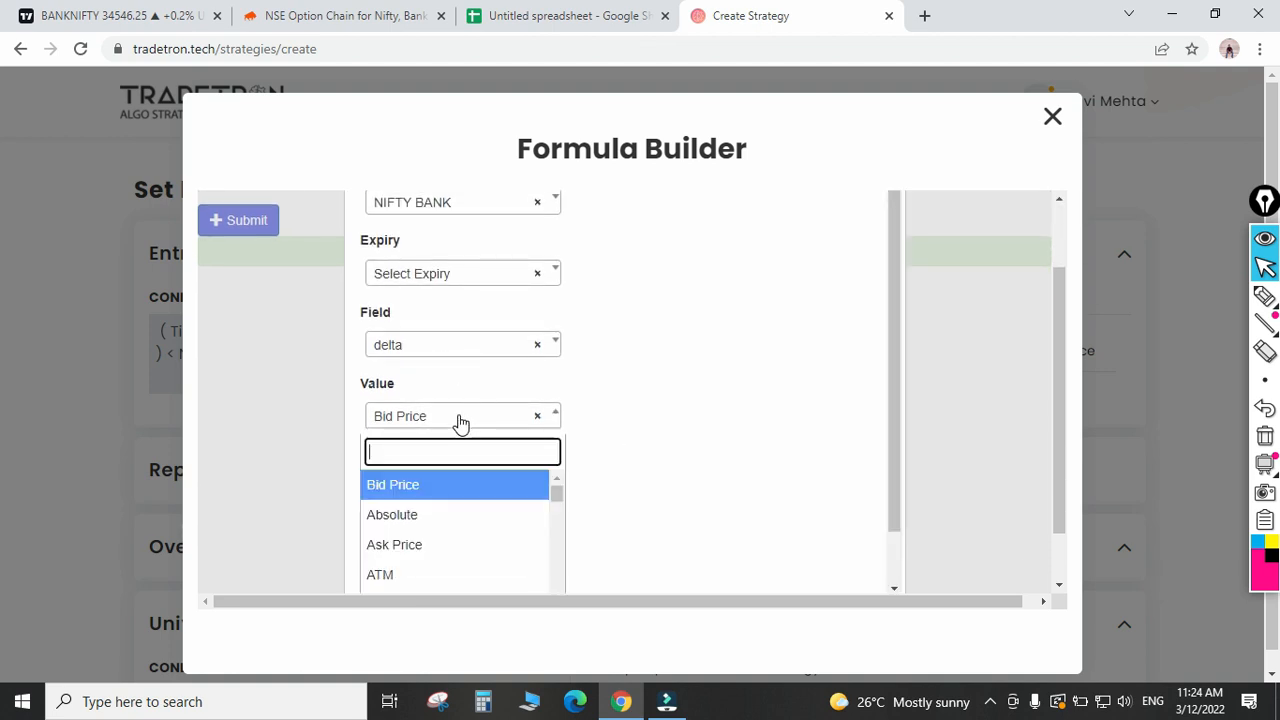
pyautogui.write('num')
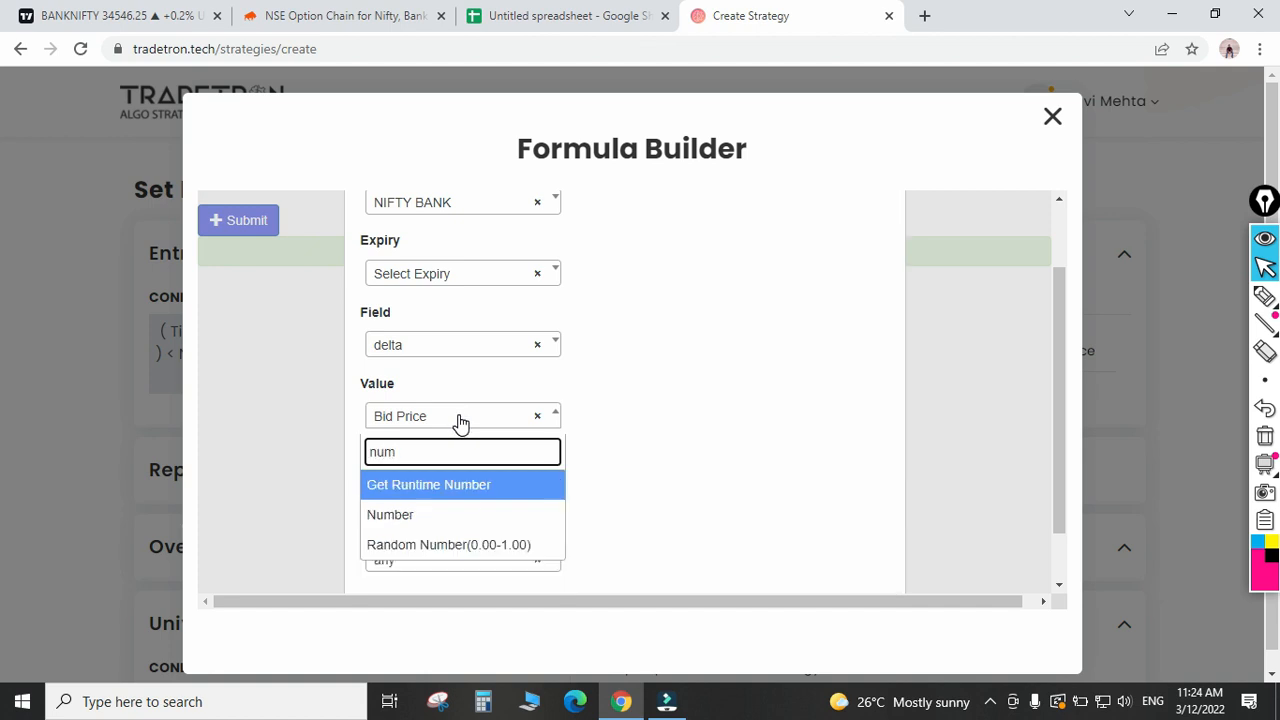
pyautogui.press('Down')
pyautogui.press('Return')
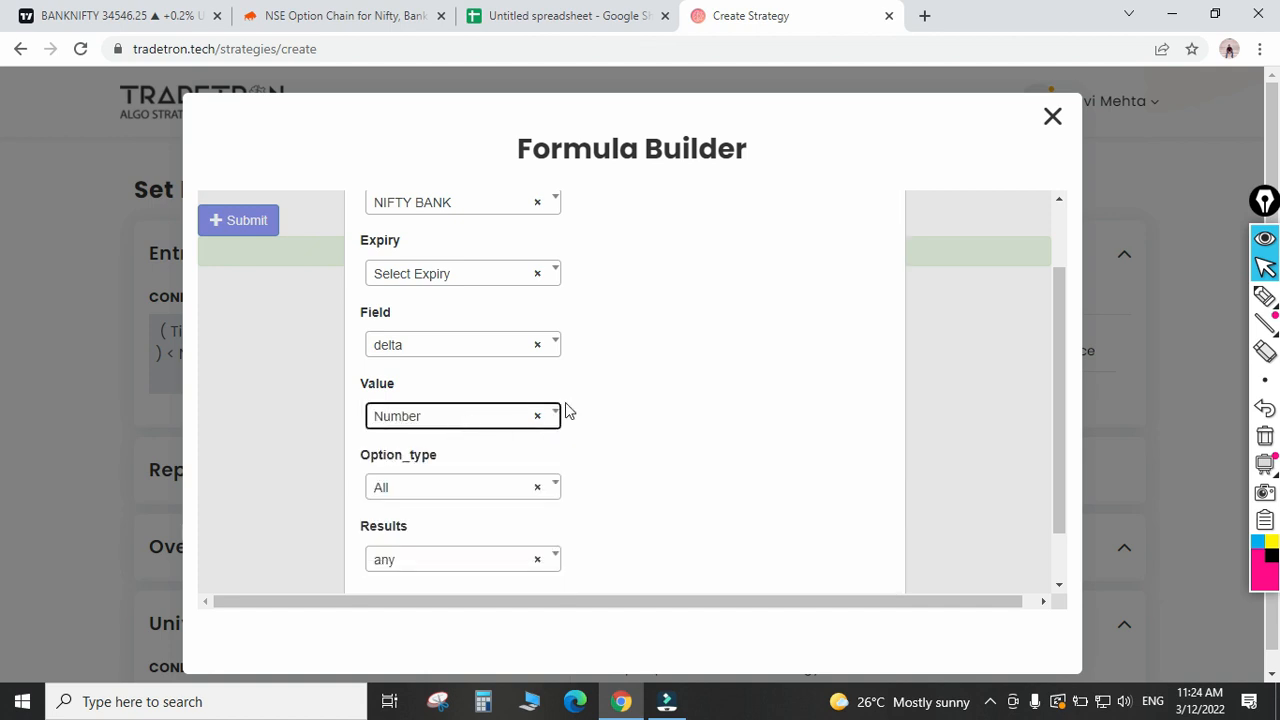
# Set the Find Strike option type to CE, keep the results at any, and apply the keyword parameters.
pyautogui.scroll(-1, 455, 475)
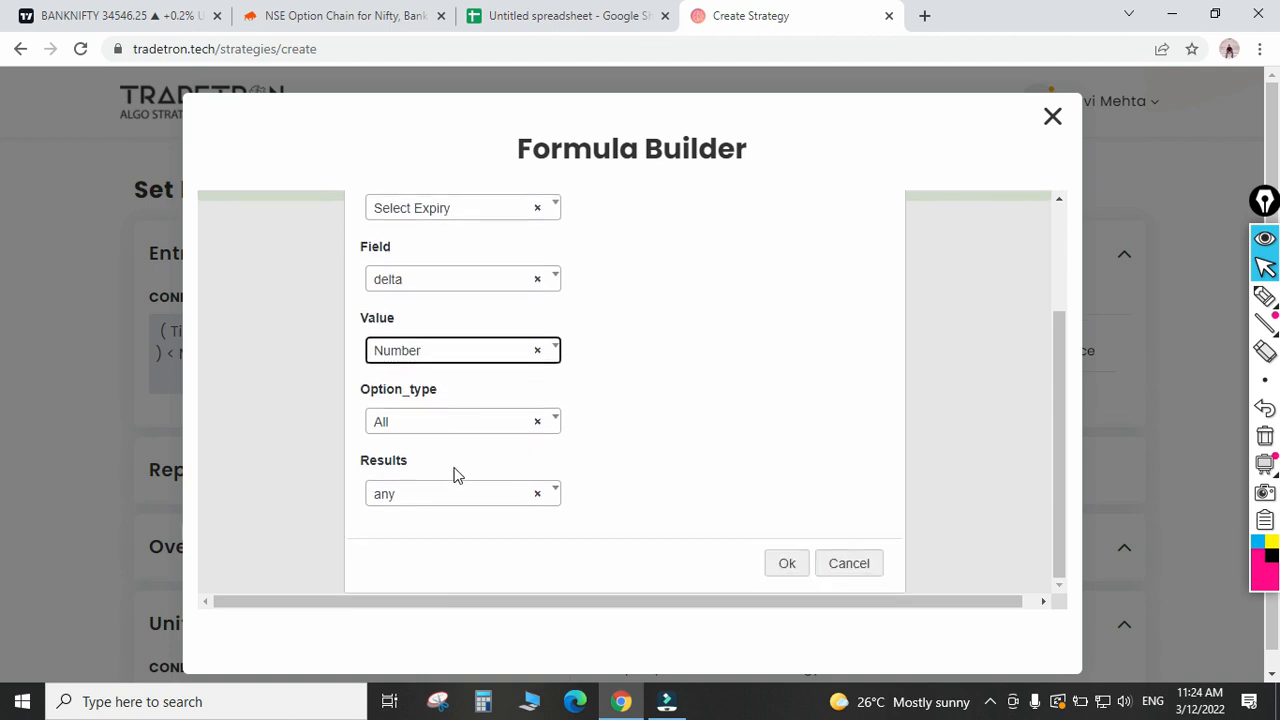
pyautogui.click(432, 422)
pyautogui.scroll(-1, 423, 505)
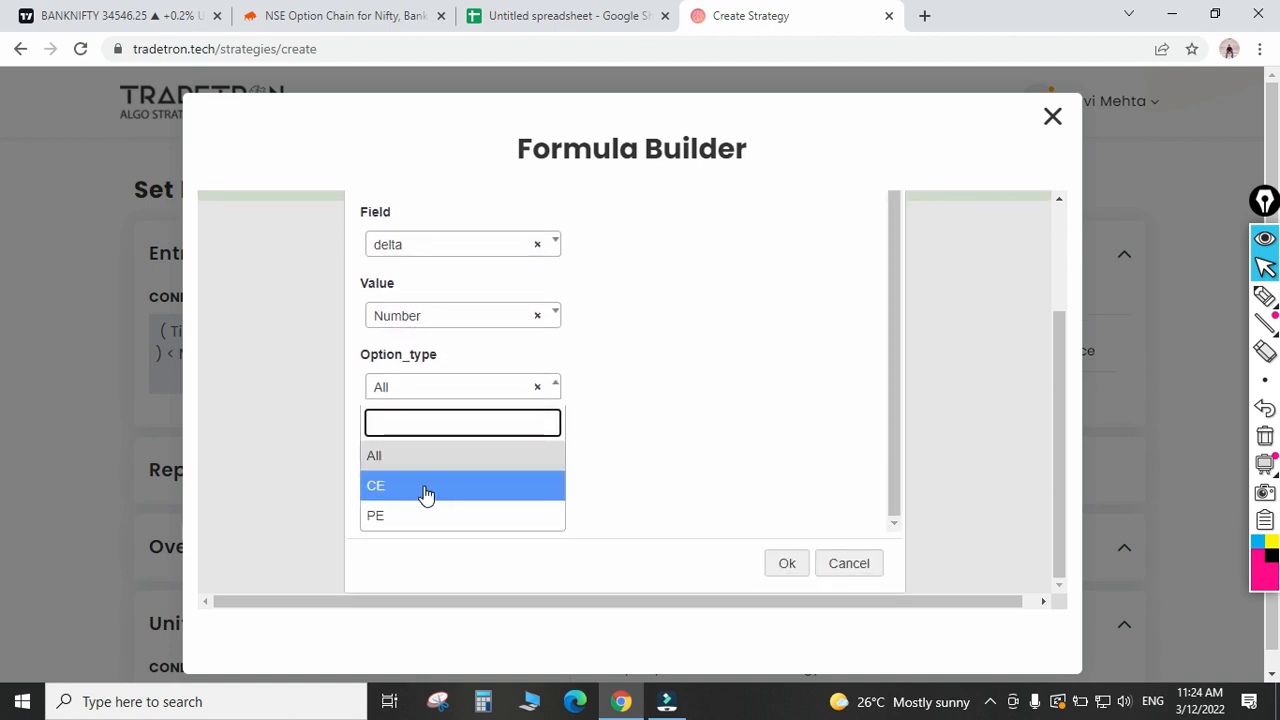
pyautogui.click(414, 488)
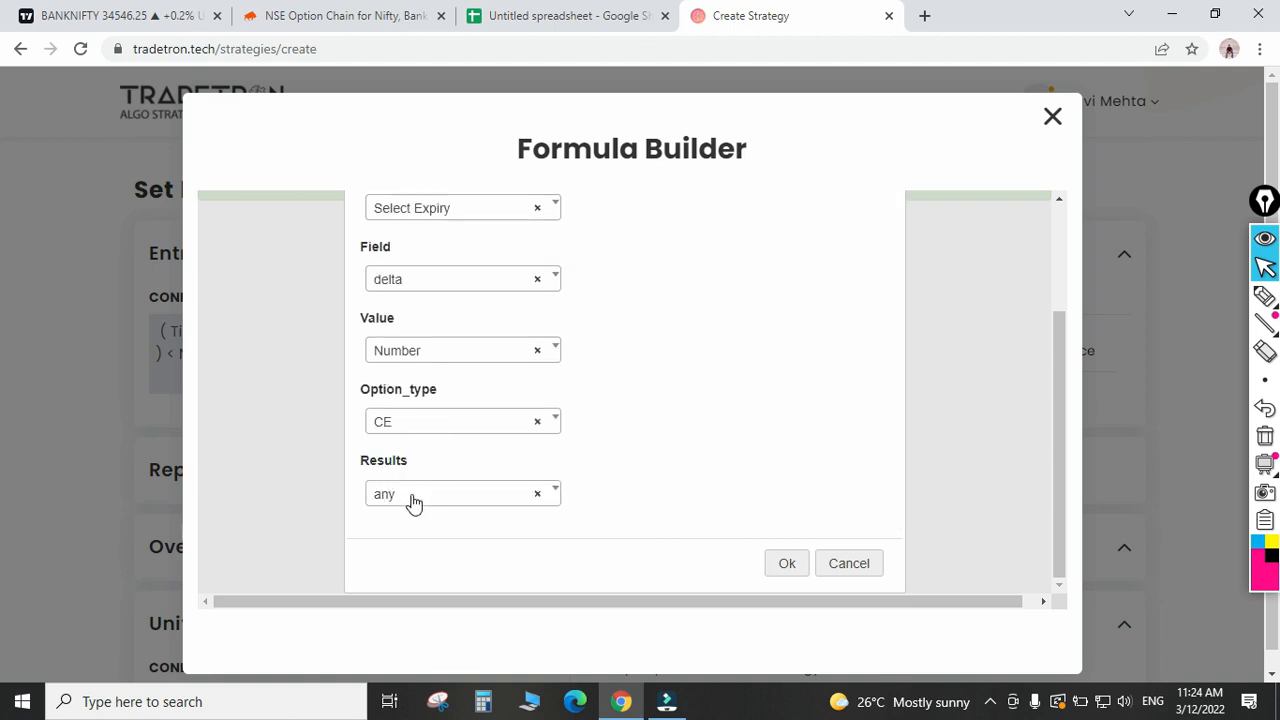
pyautogui.click(458, 496)
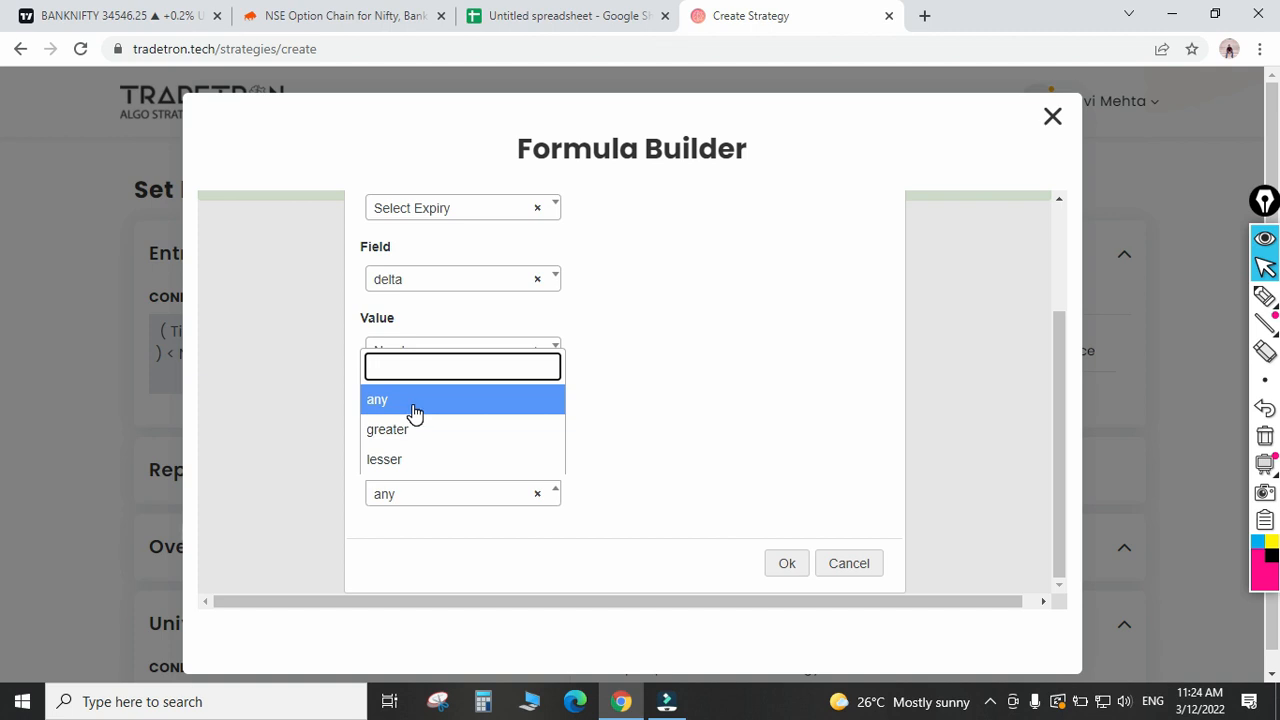
pyautogui.click(664, 475)
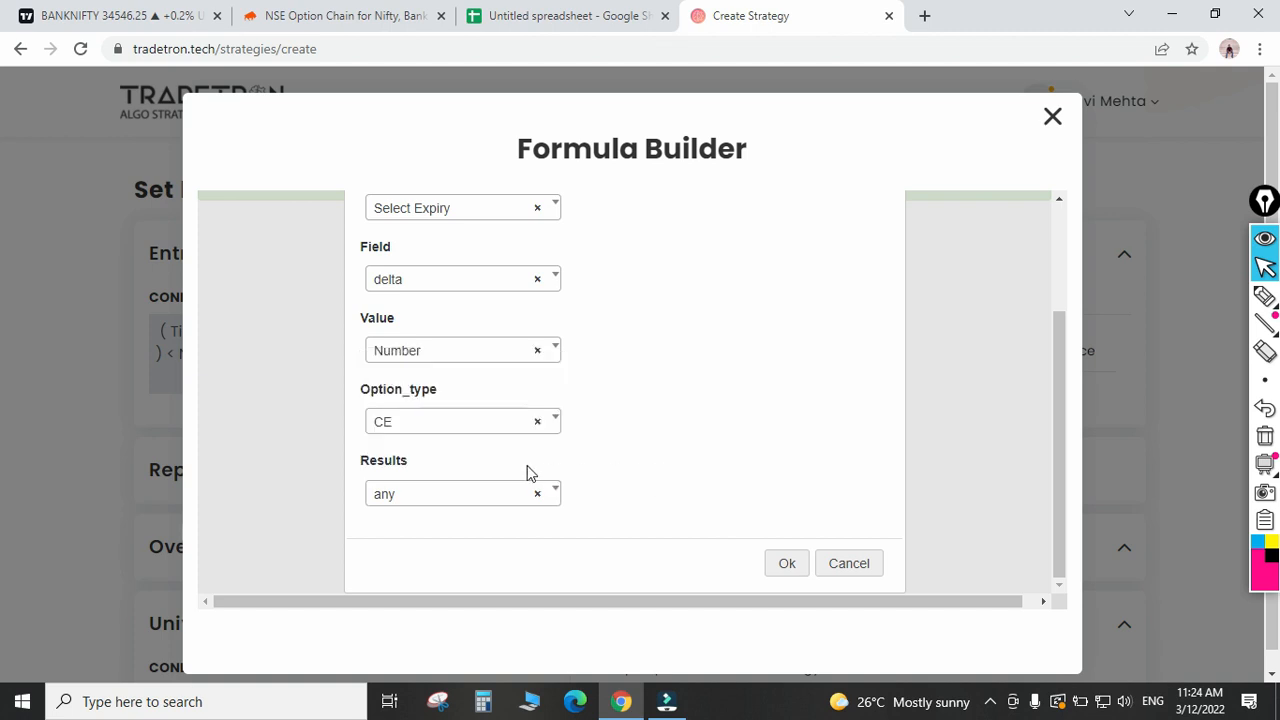
pyautogui.click(788, 564)
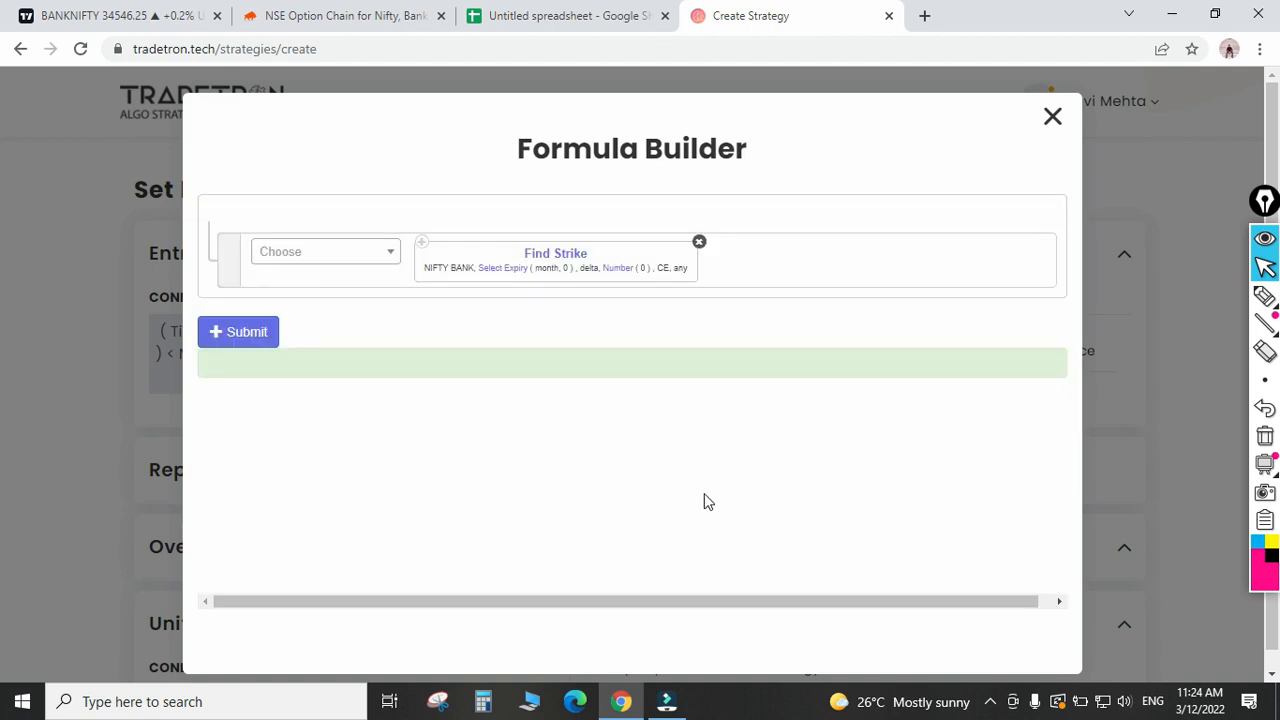
# Set the expiry type of the Find Strike keyword's Select Expiry to week, with offset 0.
pyautogui.click(500, 279)
pyautogui.click(522, 316)
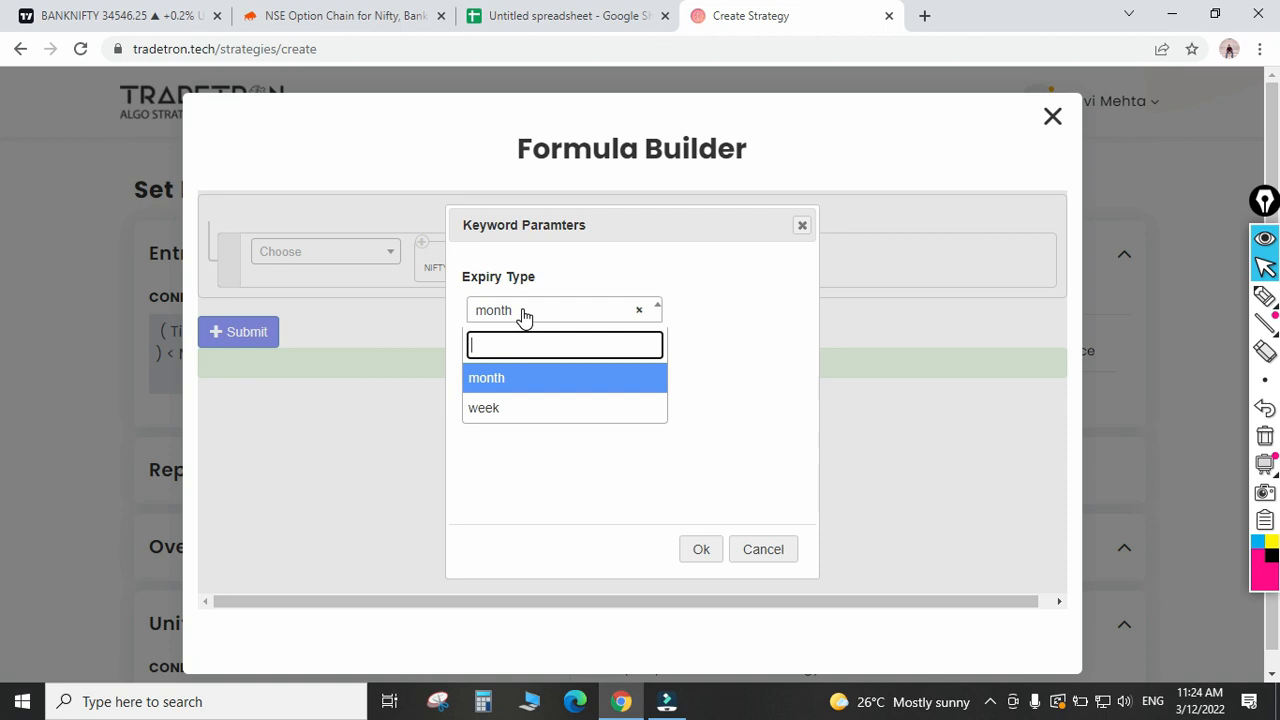
pyautogui.click(500, 416)
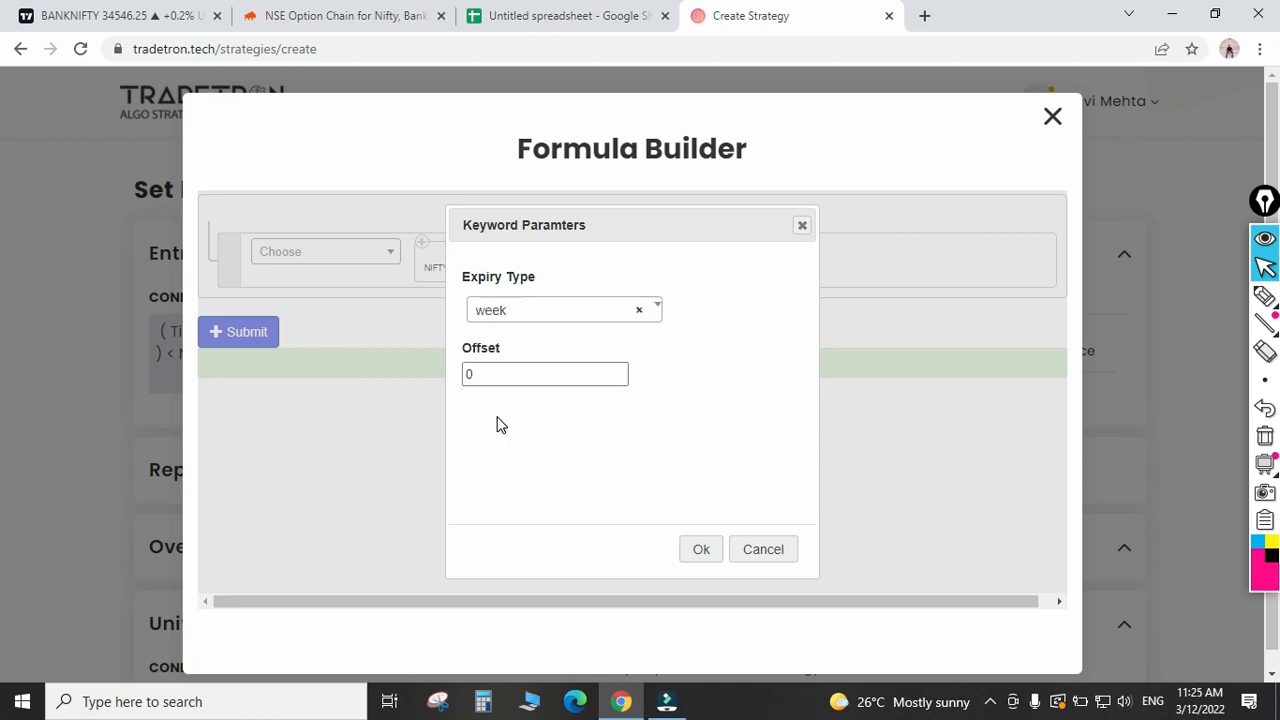
pyautogui.click(697, 549)
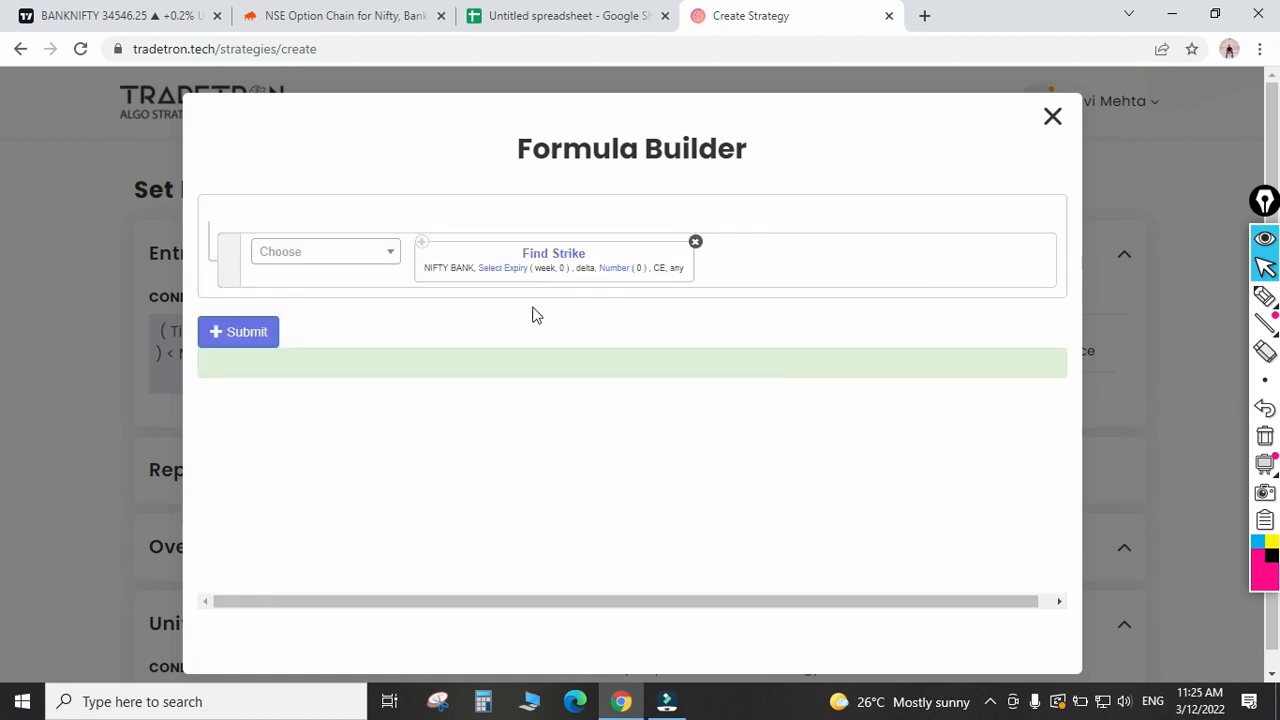
# Set the Number value of the Find Strike keyword to 0.3.
pyautogui.click(617, 270)
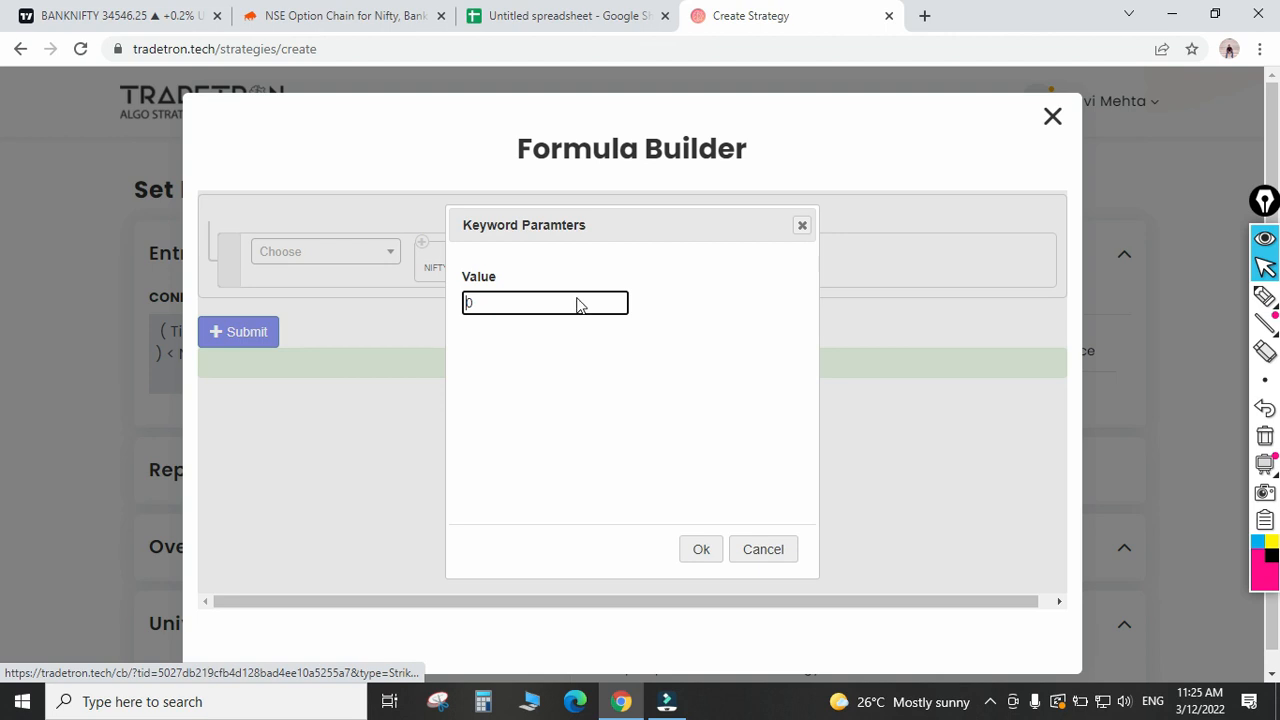
pyautogui.click(507, 303)
pyautogui.hotkey('ctrl', 'a')
pyautogui.write('0.3')
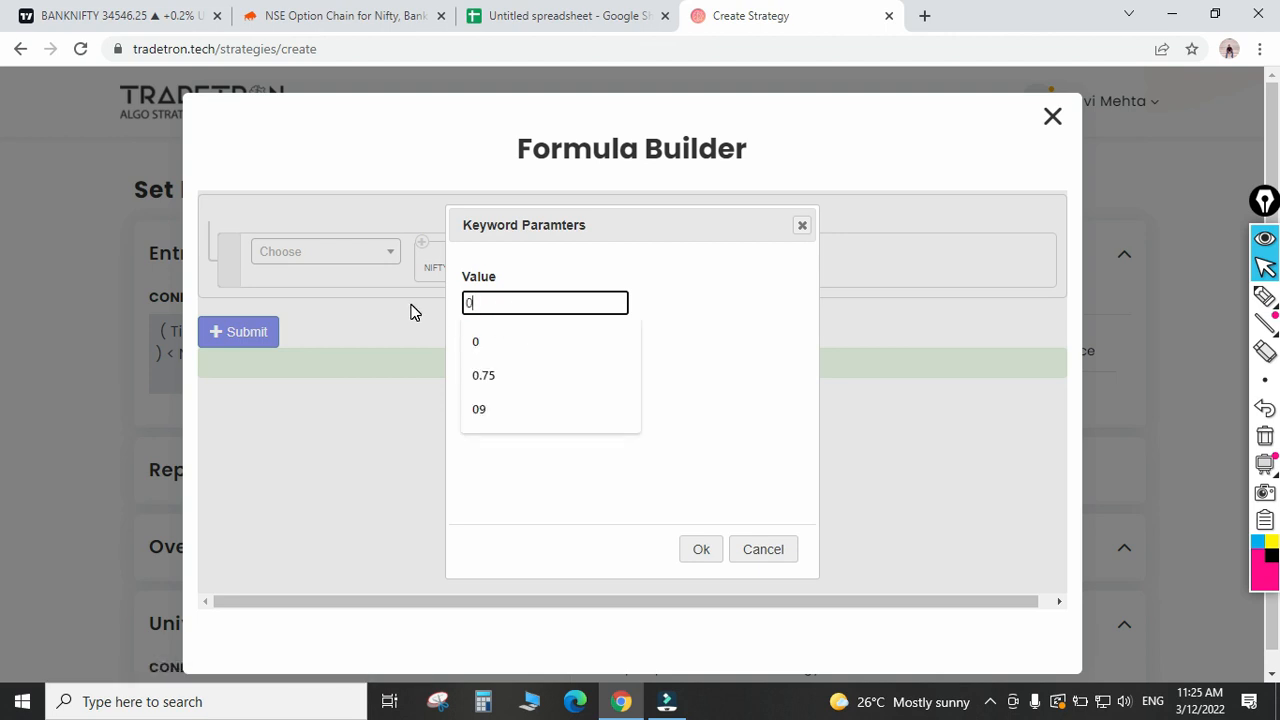
pyautogui.click(700, 549)
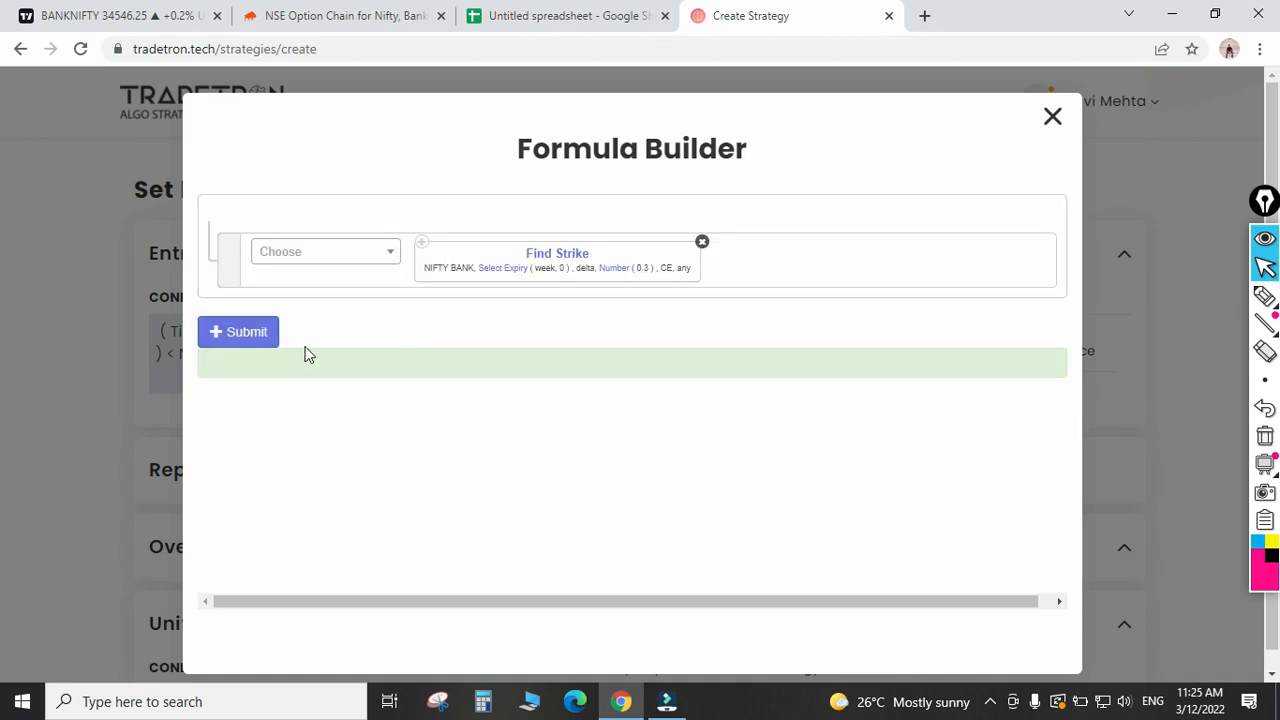
# Submit the call strike formula and add the sold NIFTY BANK call position to the entry set.
pyautogui.click(263, 334)
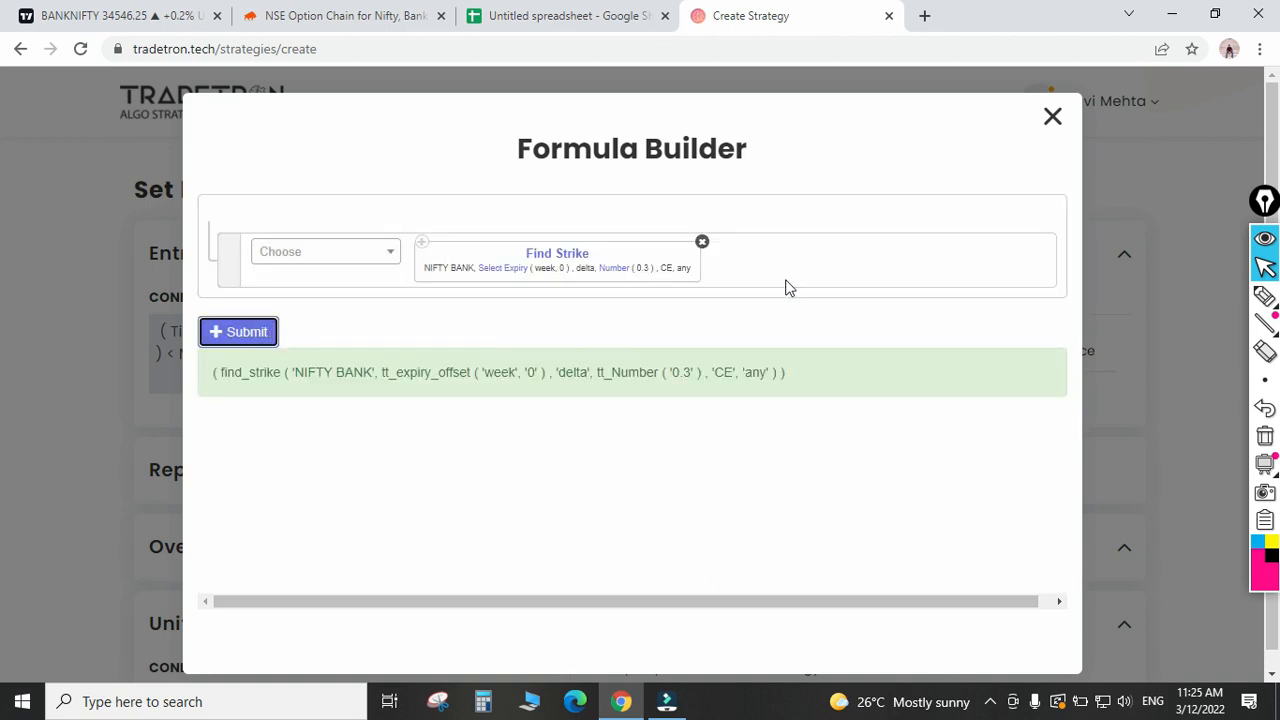
pyautogui.click(1053, 118)
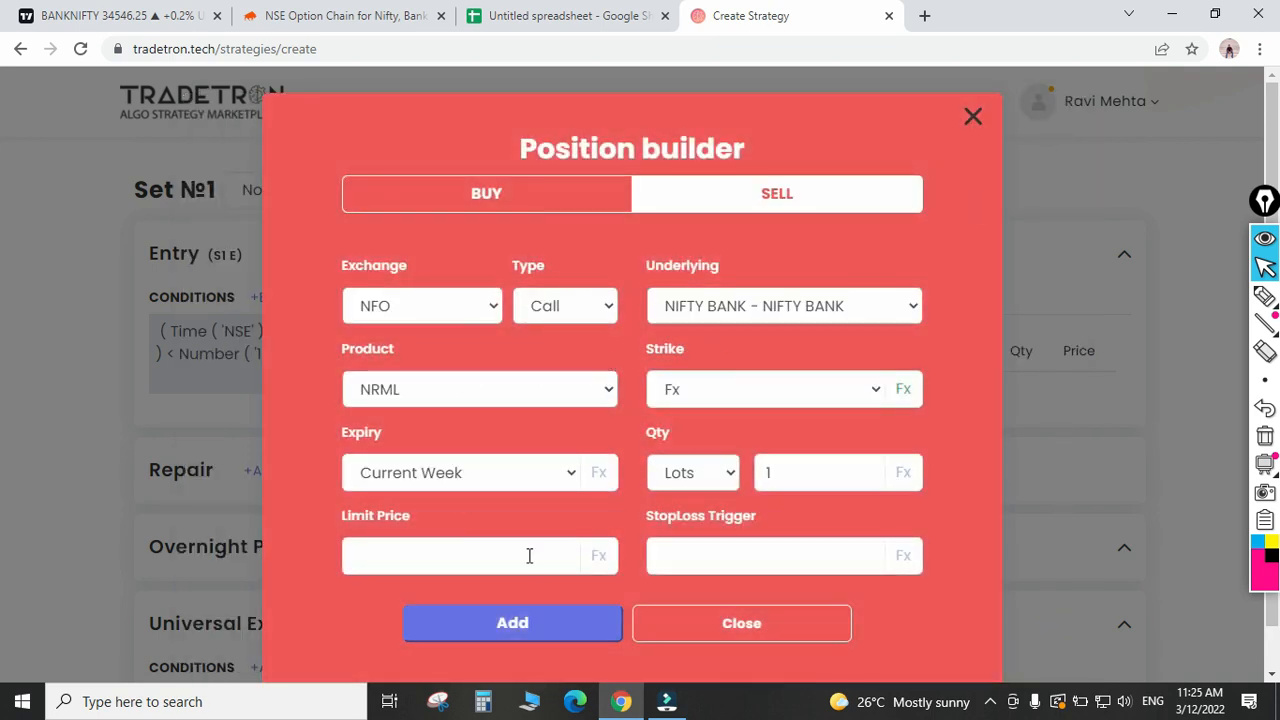
pyautogui.click(508, 624)
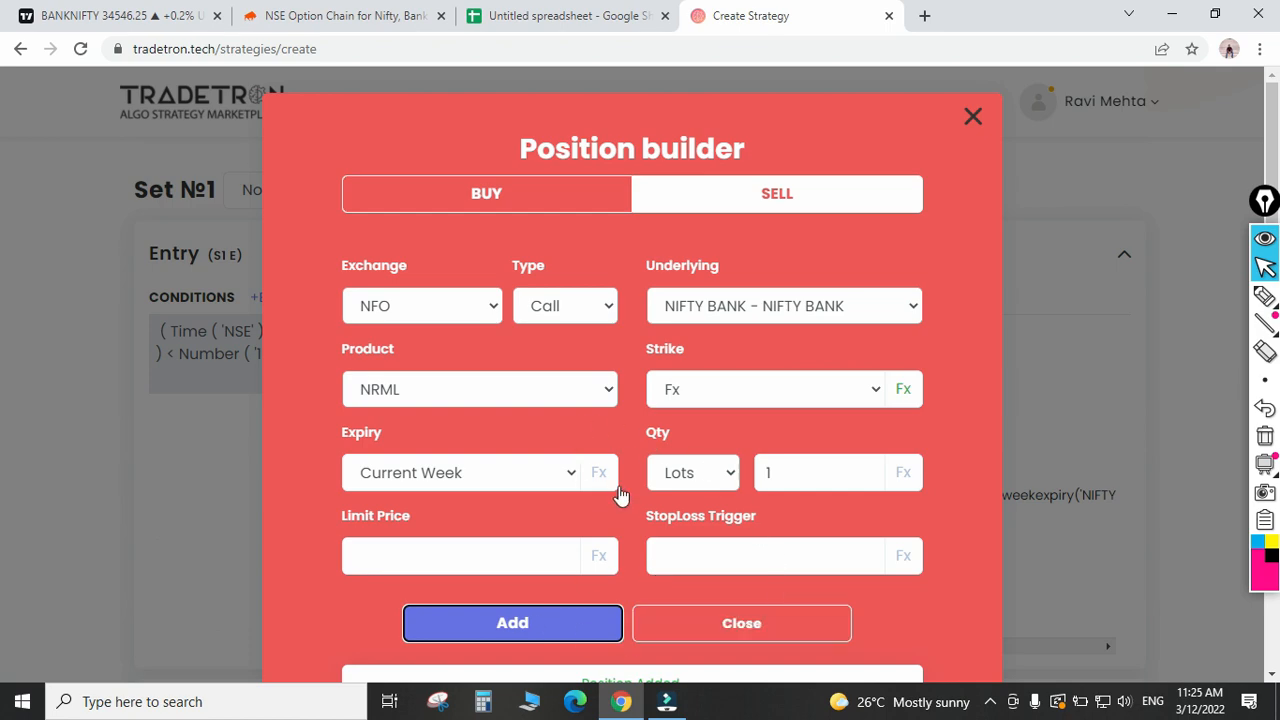
# Configure the second sold position as a Put on NIFTY BANK with Current Week expiry.
pyautogui.click(570, 310)
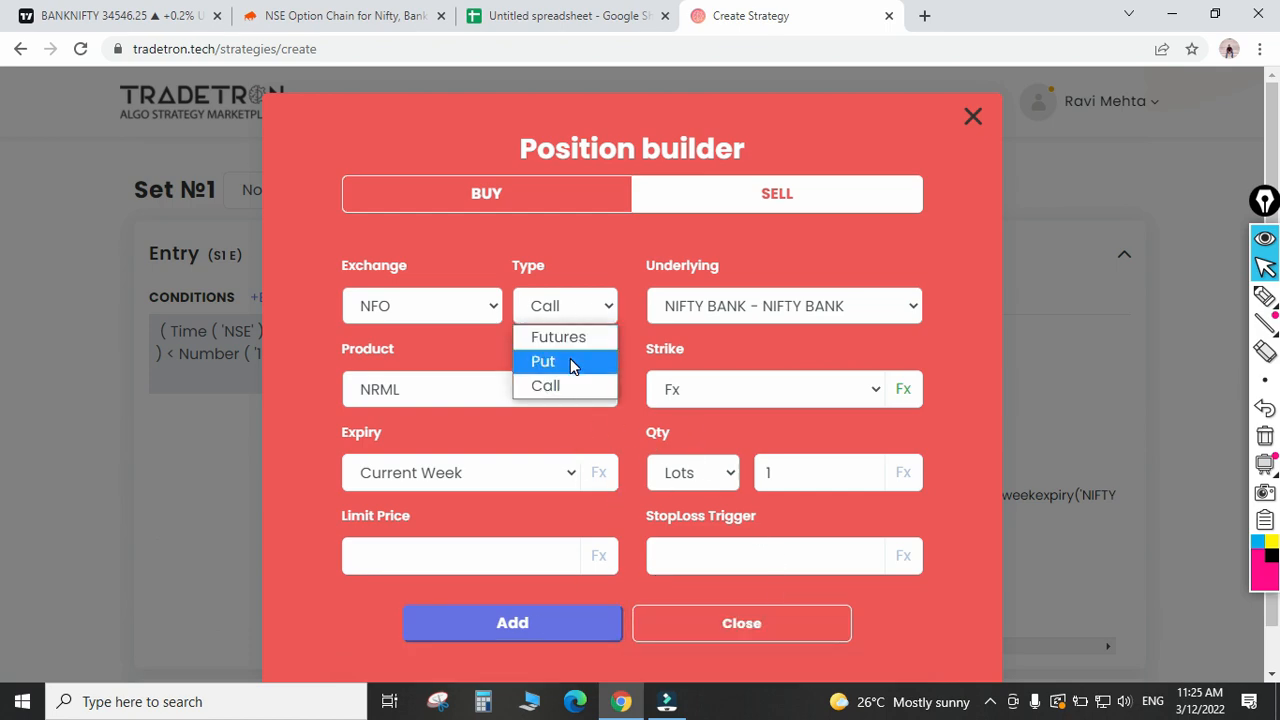
pyautogui.click(570, 360)
pyautogui.click(806, 312)
pyautogui.write('nifty')
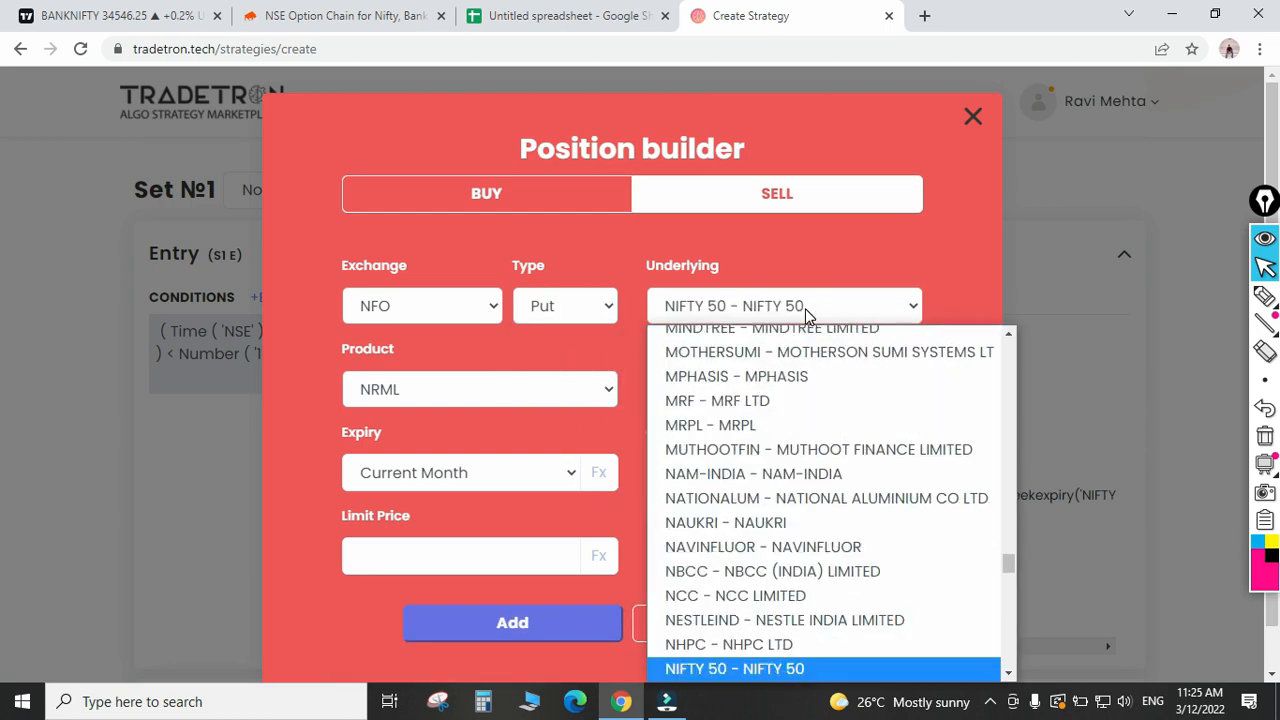
pyautogui.press('Down')
pyautogui.press('Return')
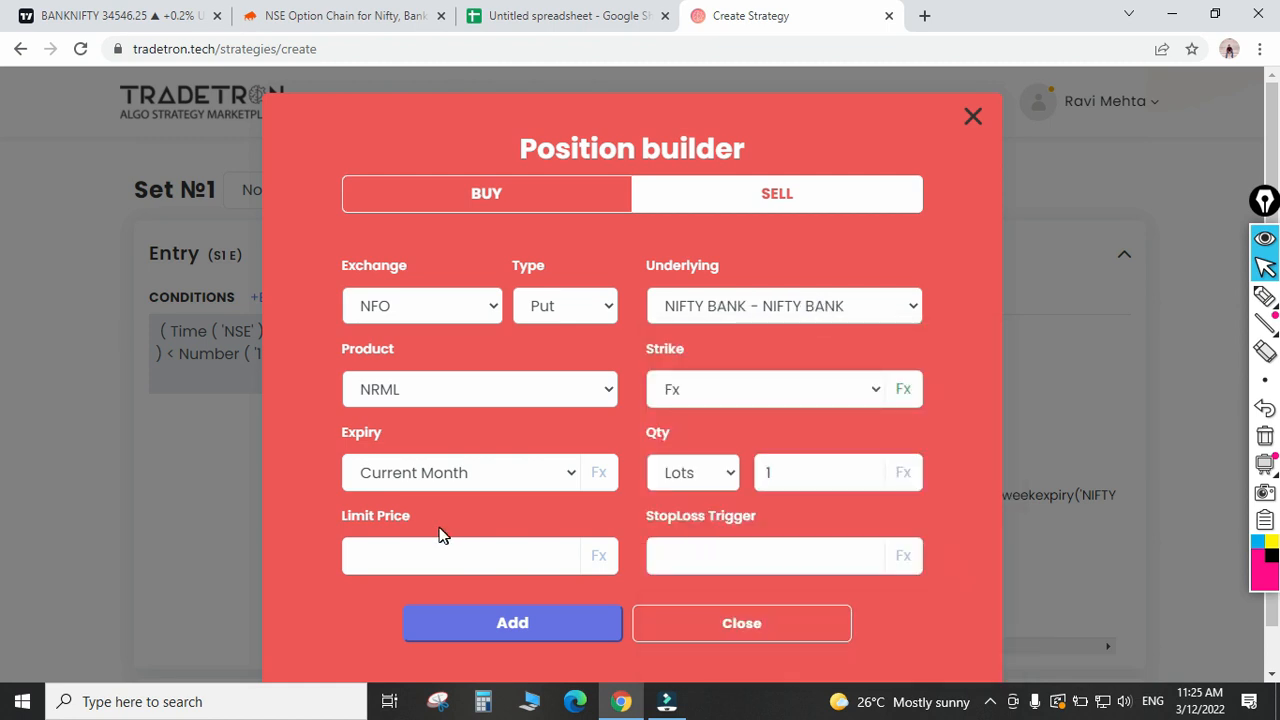
pyautogui.click(486, 468)
pyautogui.click(470, 141)
# Change the option type in the put position's Find Strike formula to PE.
pyautogui.click(906, 390)
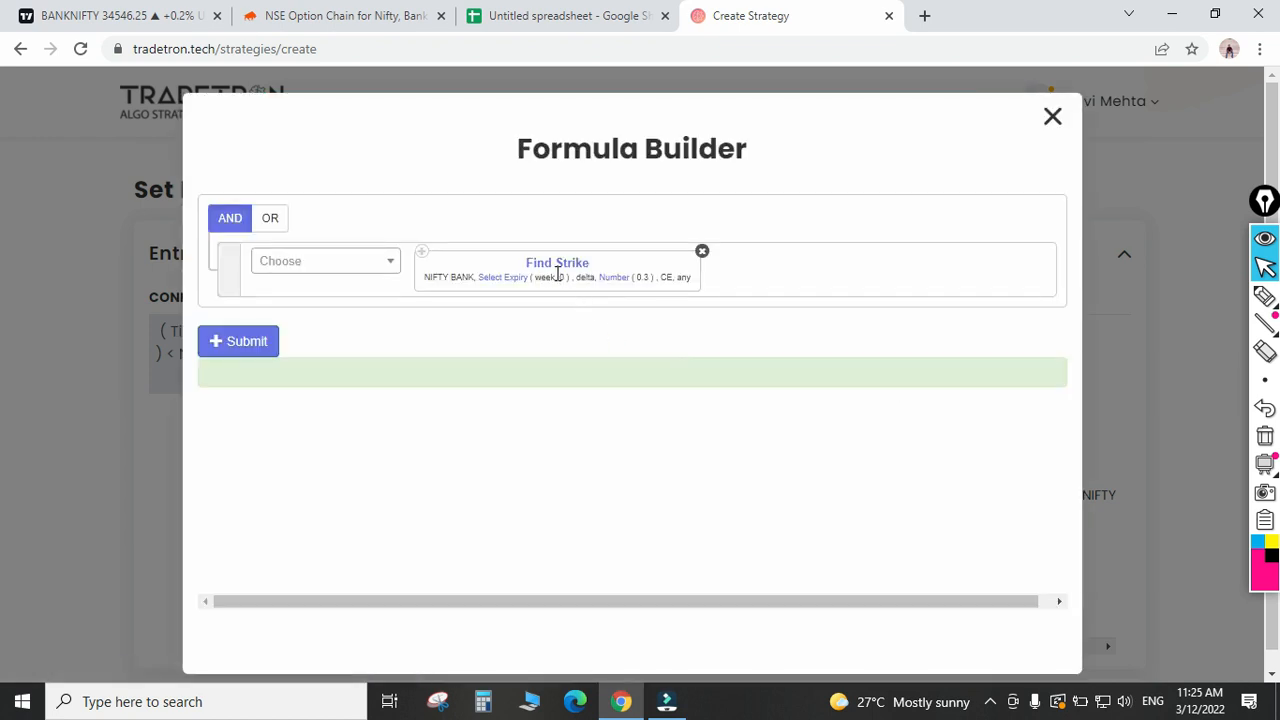
pyautogui.click(551, 268)
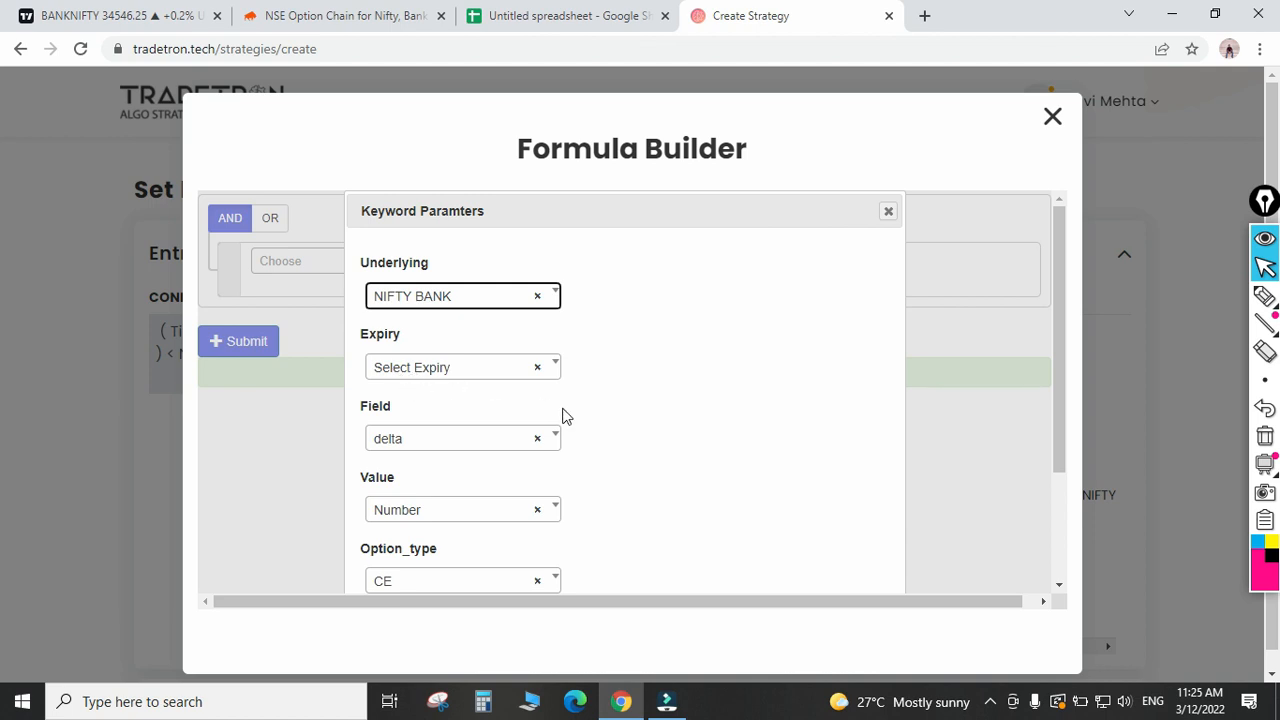
pyautogui.scroll(-1, 540, 410)
pyautogui.scroll(-1, 477, 466)
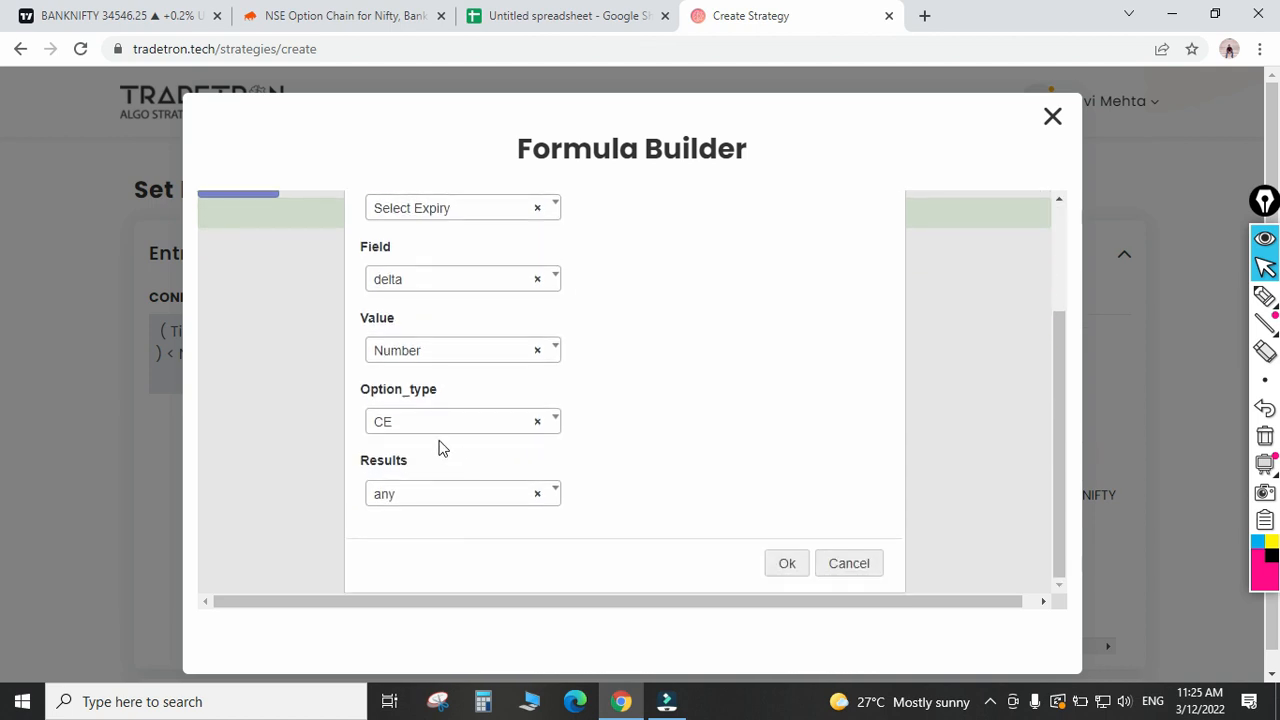
pyautogui.click(440, 423)
pyautogui.scroll(-1, 426, 478)
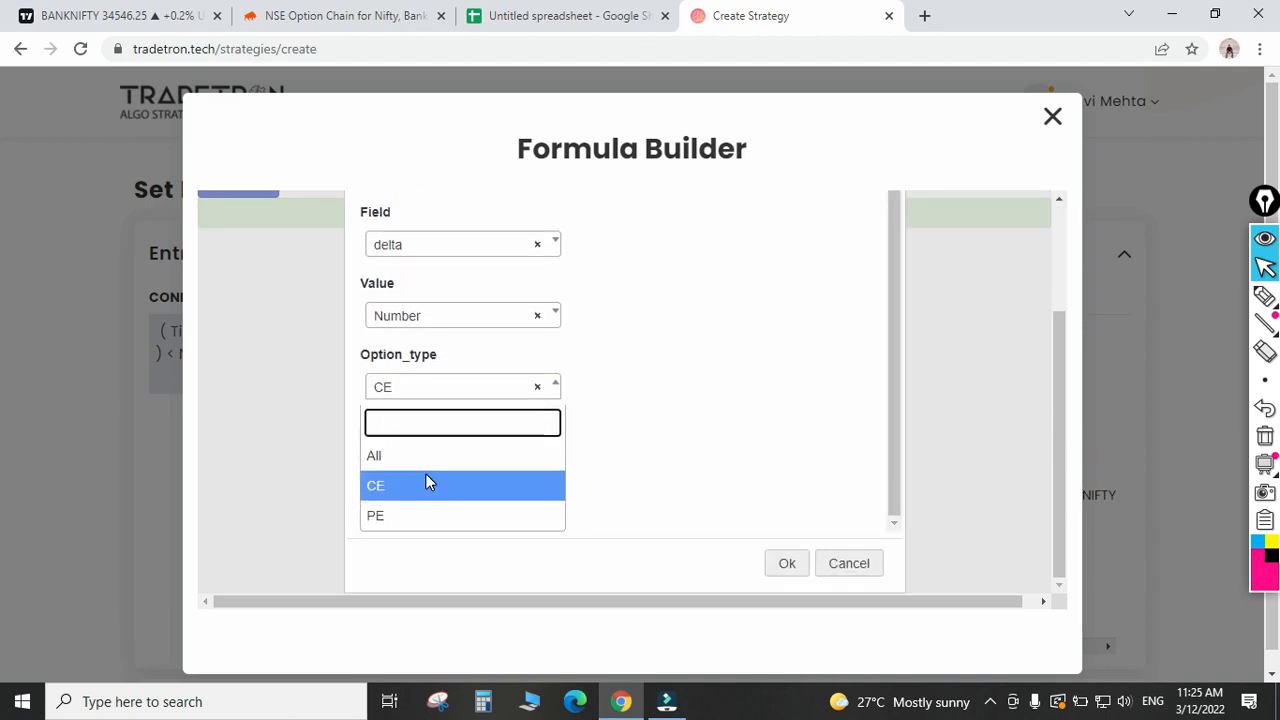
pyautogui.click(396, 532)
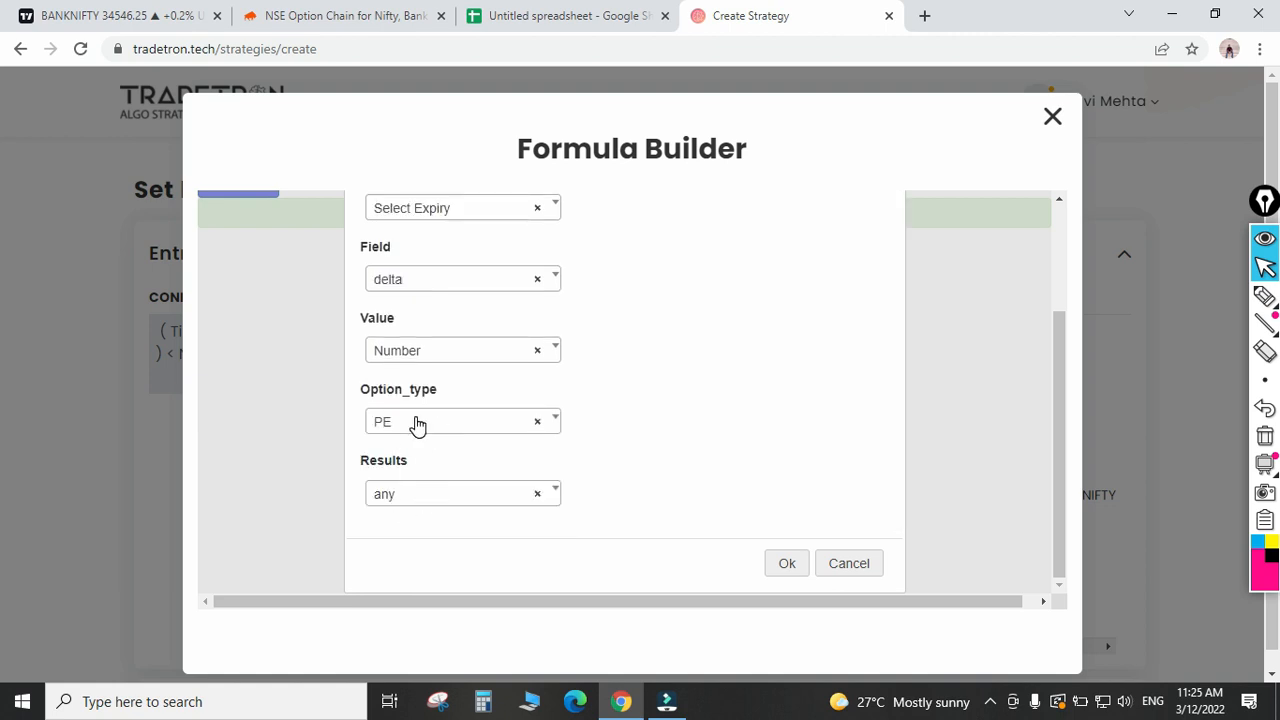
pyautogui.click(781, 566)
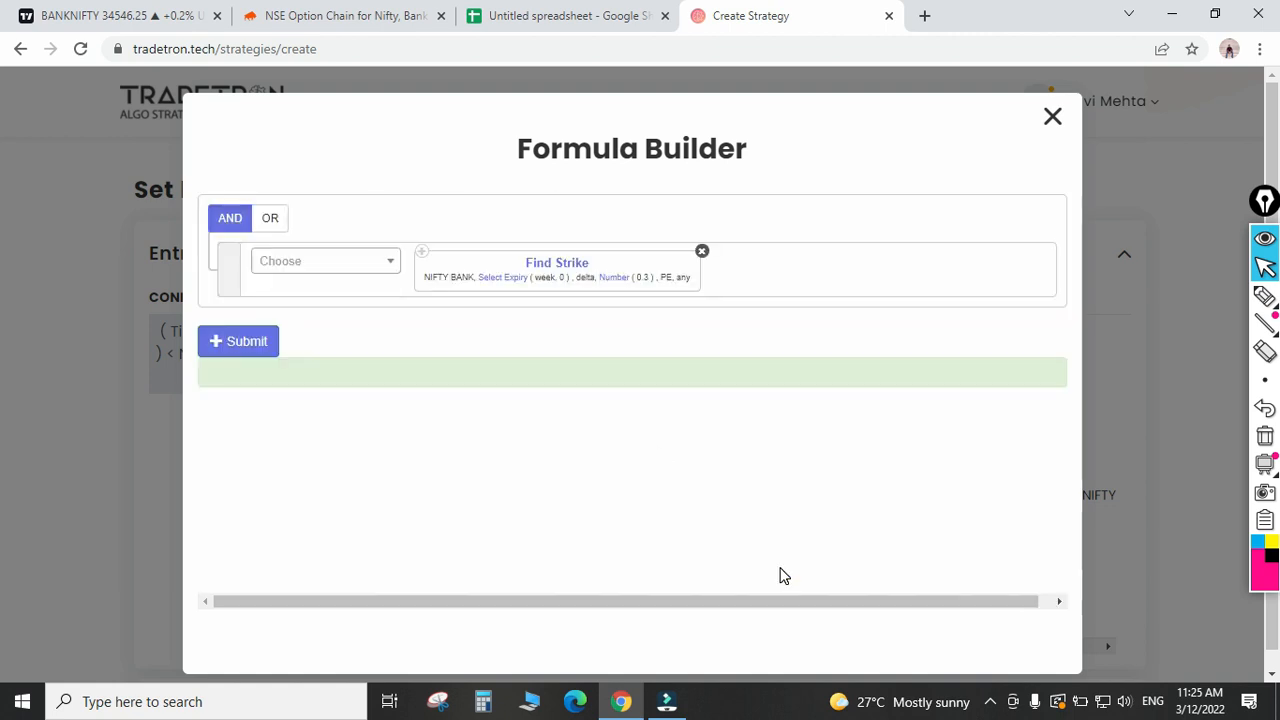
# Set the Number value in the put's Find Strike formula to -0.3.
pyautogui.click(616, 278)
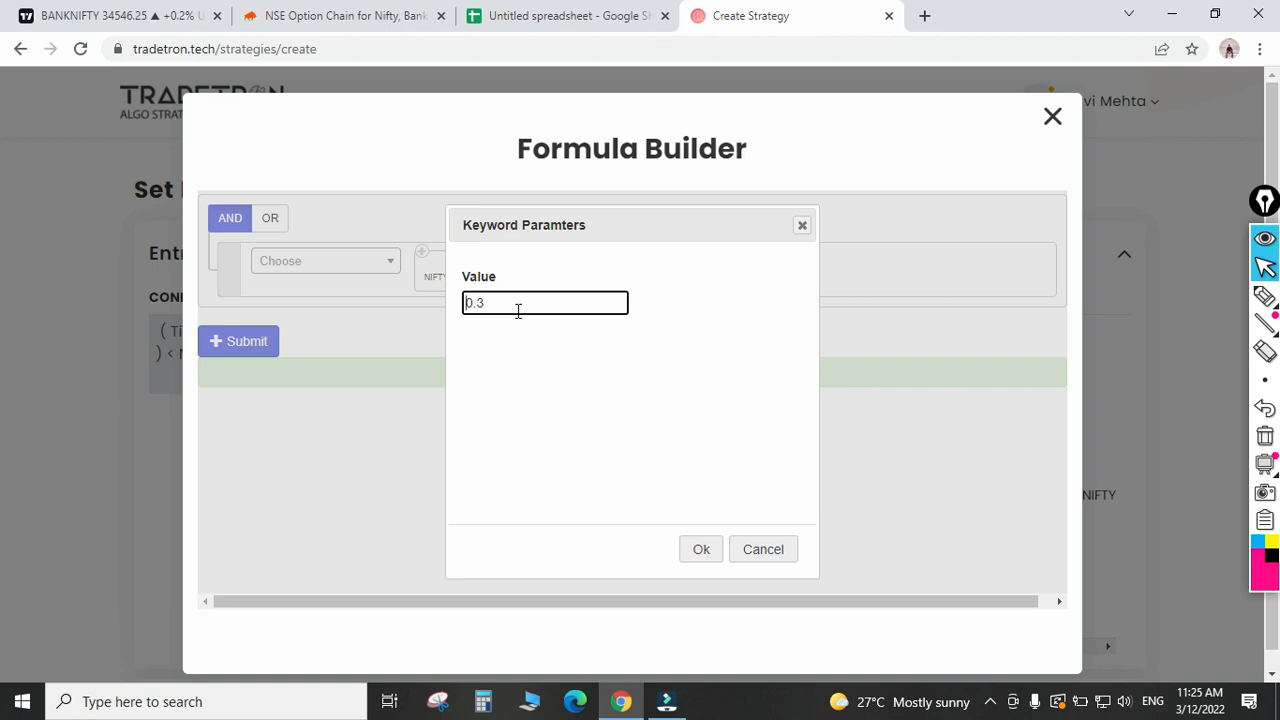
pyautogui.write('-')
pyautogui.click(704, 552)
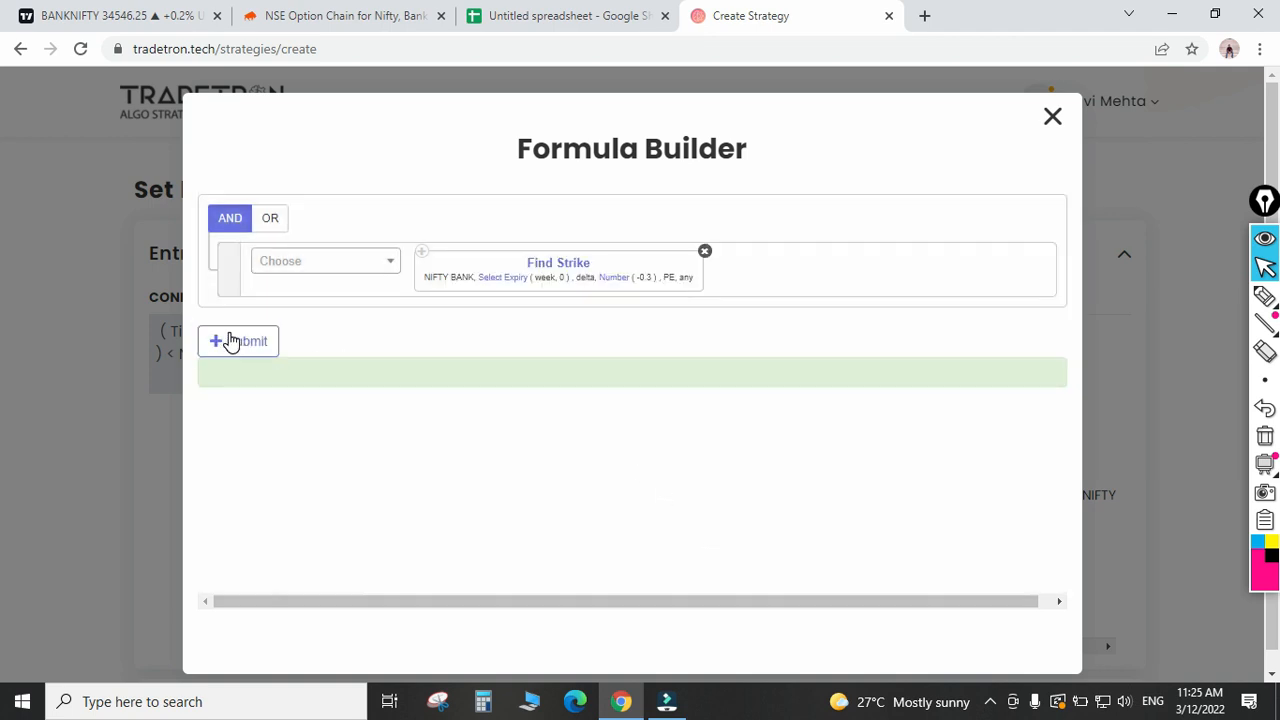
# Submit the put strike formula, add the sold NIFTY BANK put position and close the position builder.
pyautogui.click(229, 341)
pyautogui.click(1052, 116)
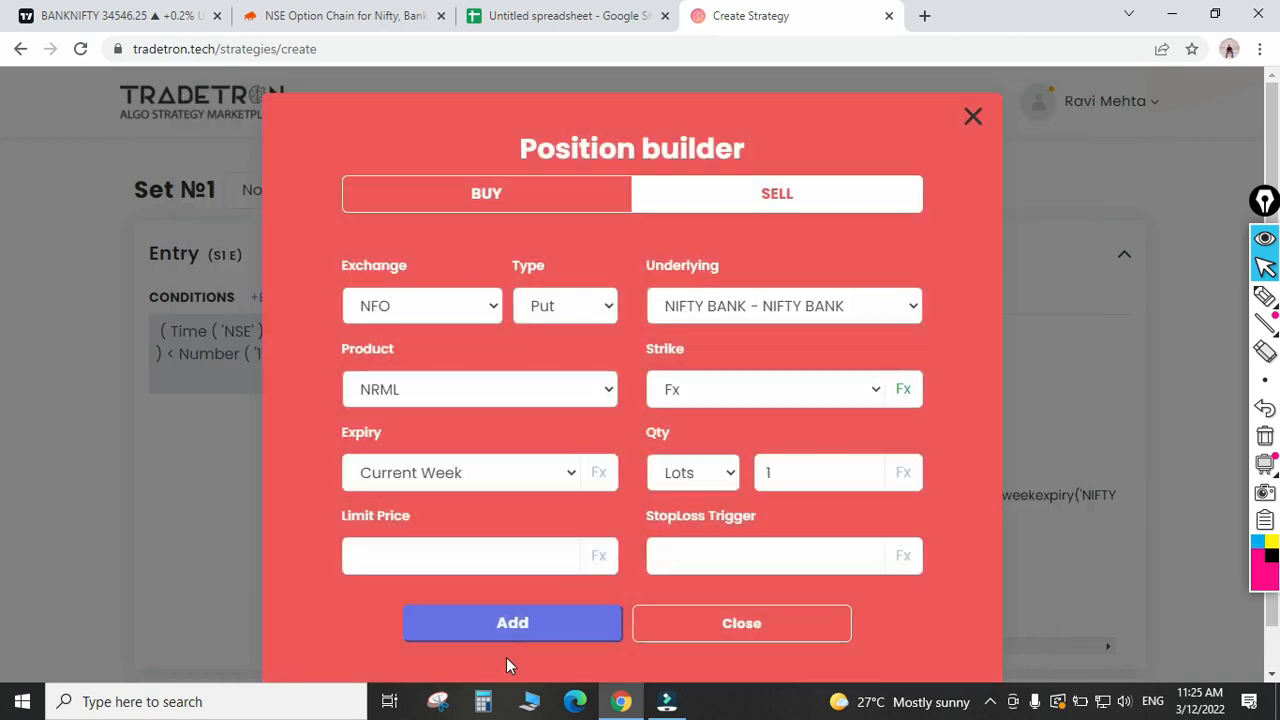
pyautogui.click(512, 625)
pyautogui.click(709, 623)
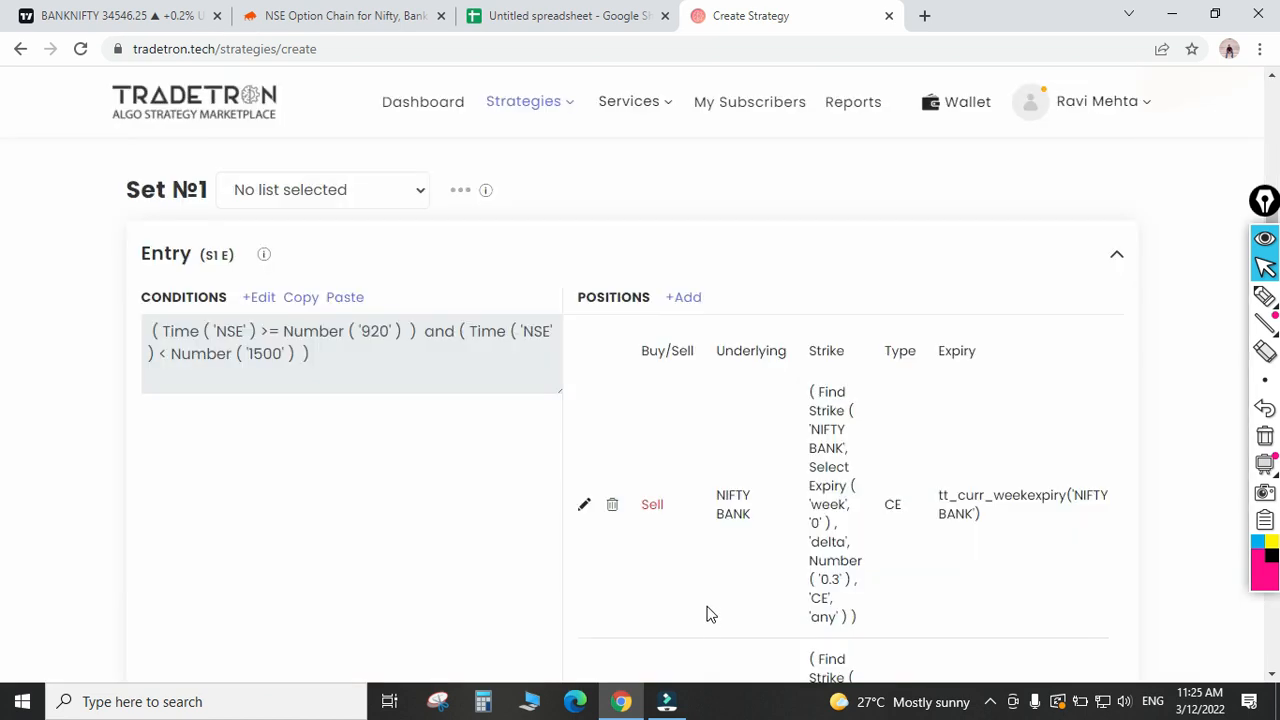
# Review the strike formulas and expiries of the sold call and put positions in the entry set.
pyautogui.scroll(-3, 690, 530)
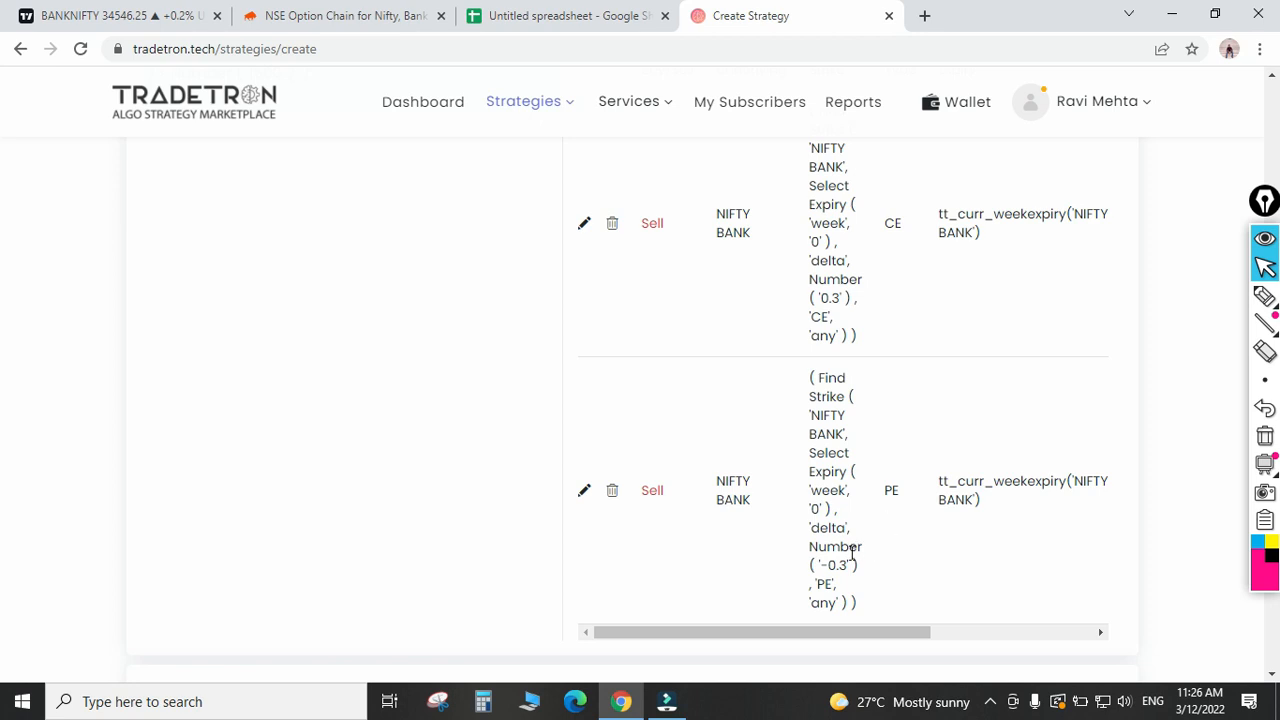
pyautogui.scroll(3, 748, 478)
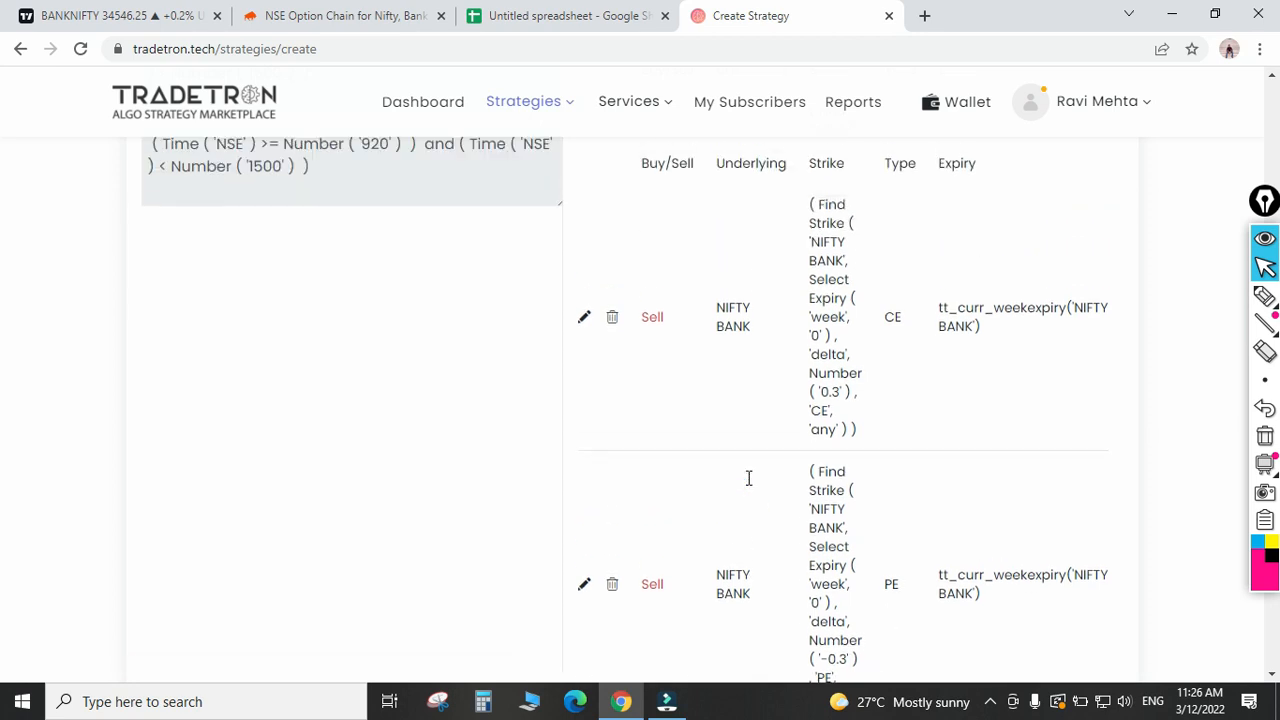
pyautogui.scroll(-2, 730, 400)
pyautogui.scroll(-1, 778, 432)
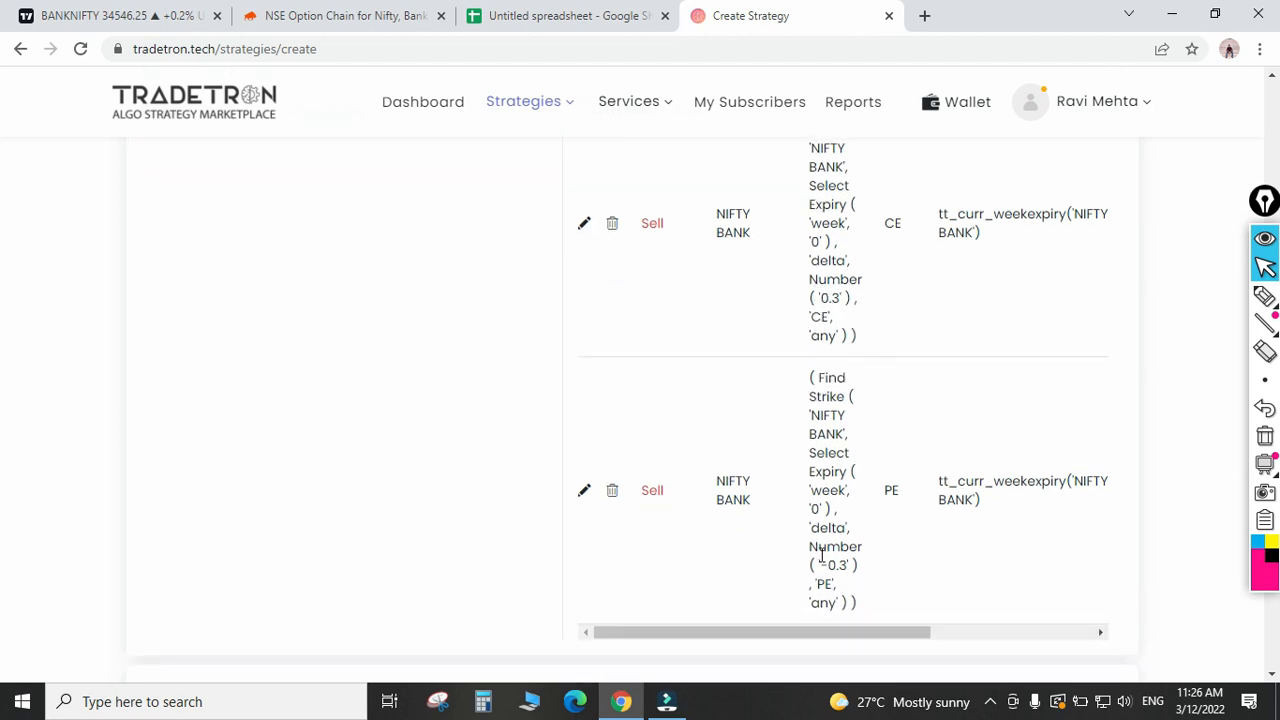
pyautogui.scroll(-1, 817, 548)
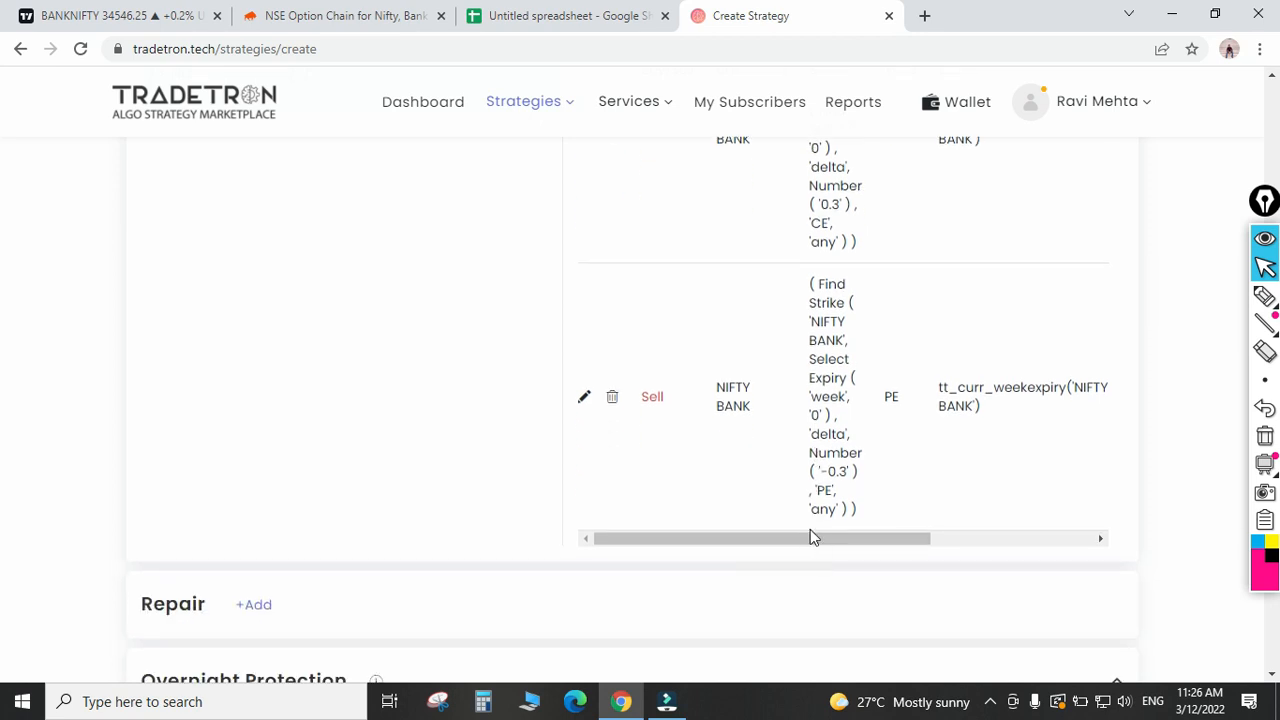
# Switch to the Google Sheets spreadsheet and enter the labels call in C3 and put in C4.
pyautogui.click(556, 12)
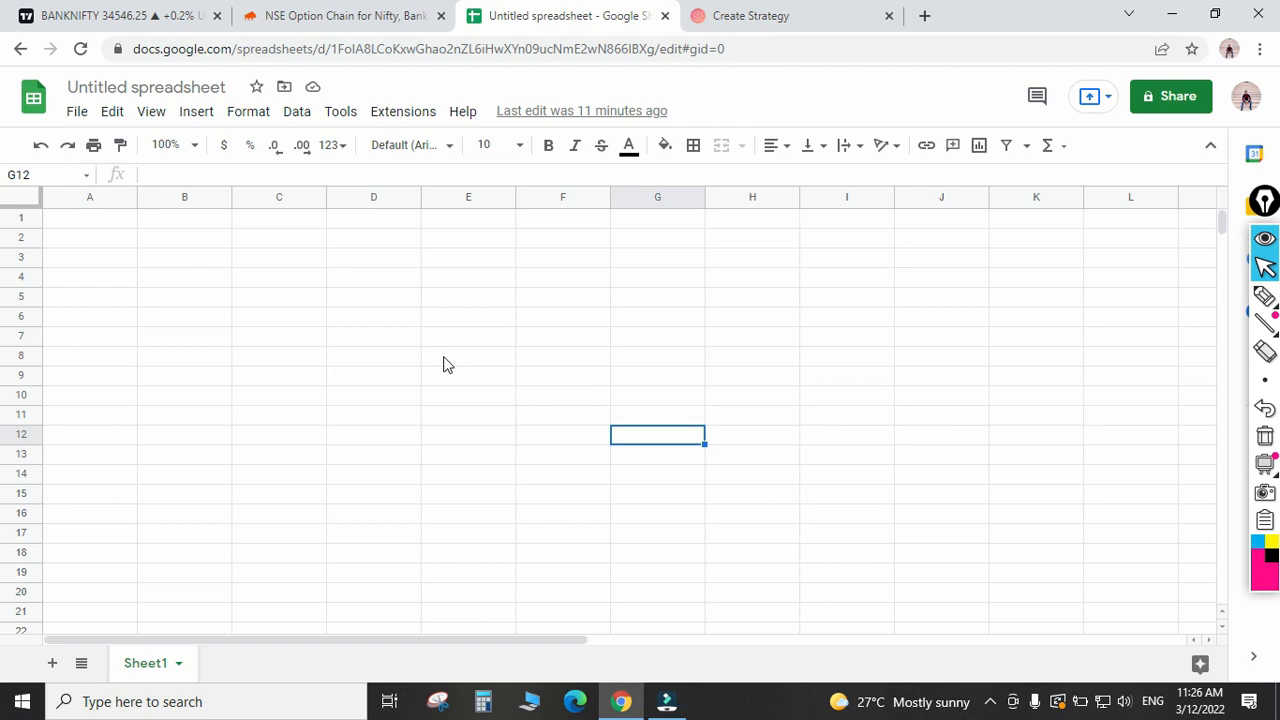
pyautogui.click(271, 257)
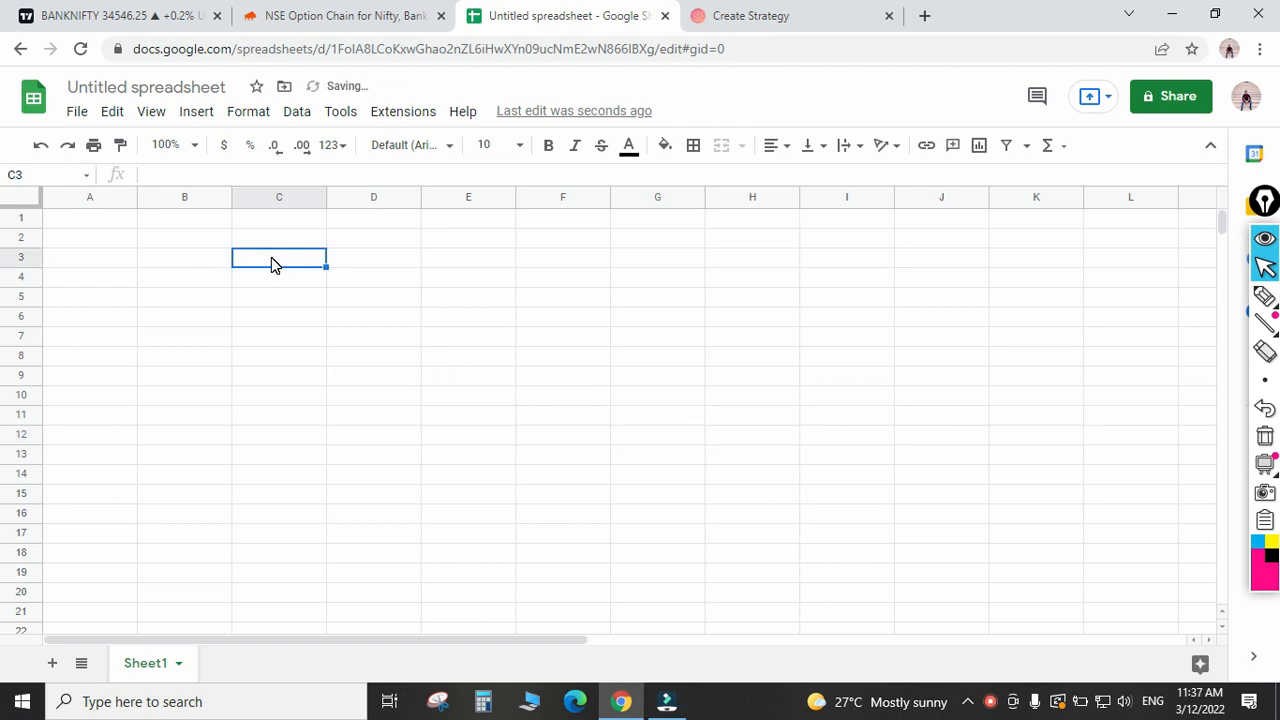
pyautogui.write('call')
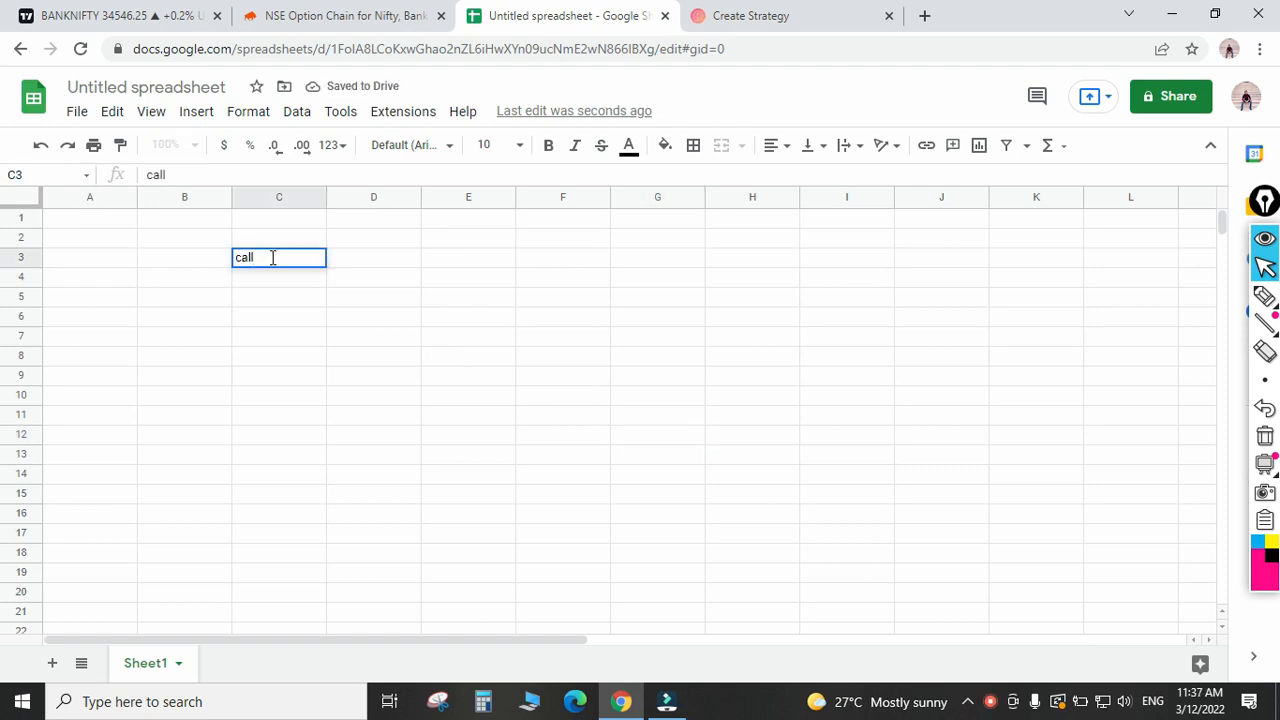
pyautogui.press('Tab')
pyautogui.press('Return')
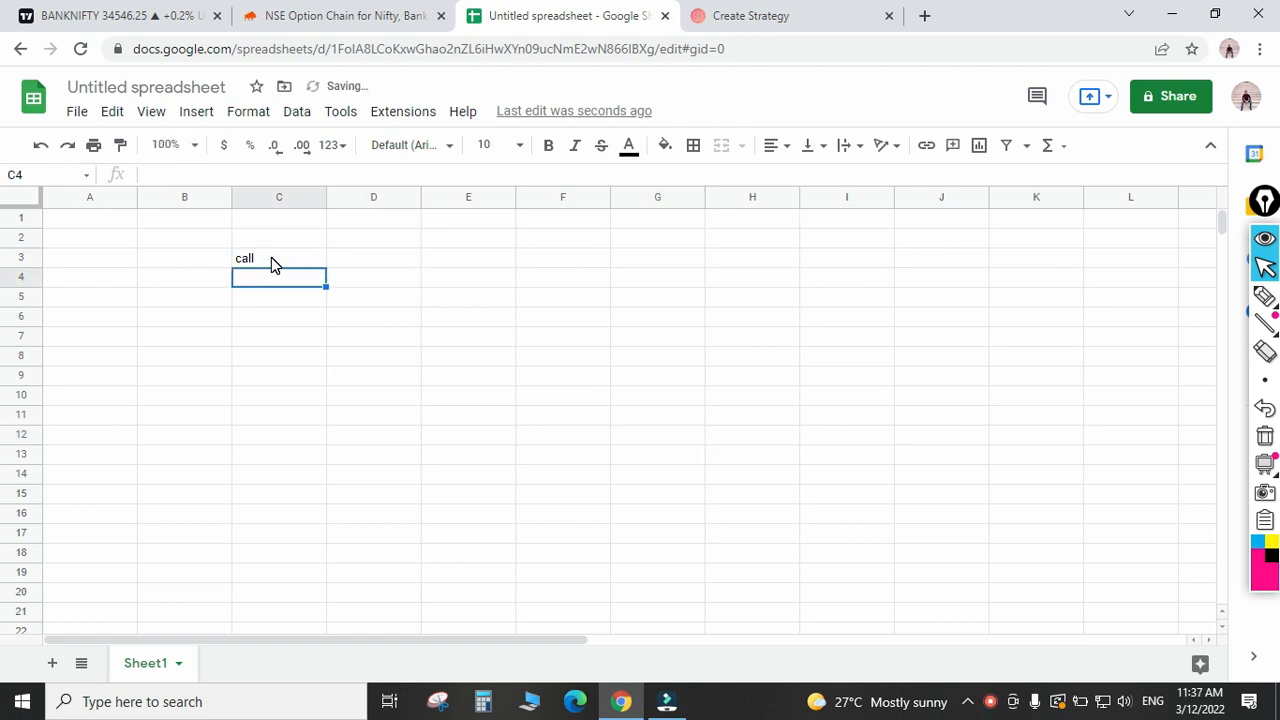
pyautogui.write('put')
pyautogui.press('Tab')
pyautogui.press('Up')
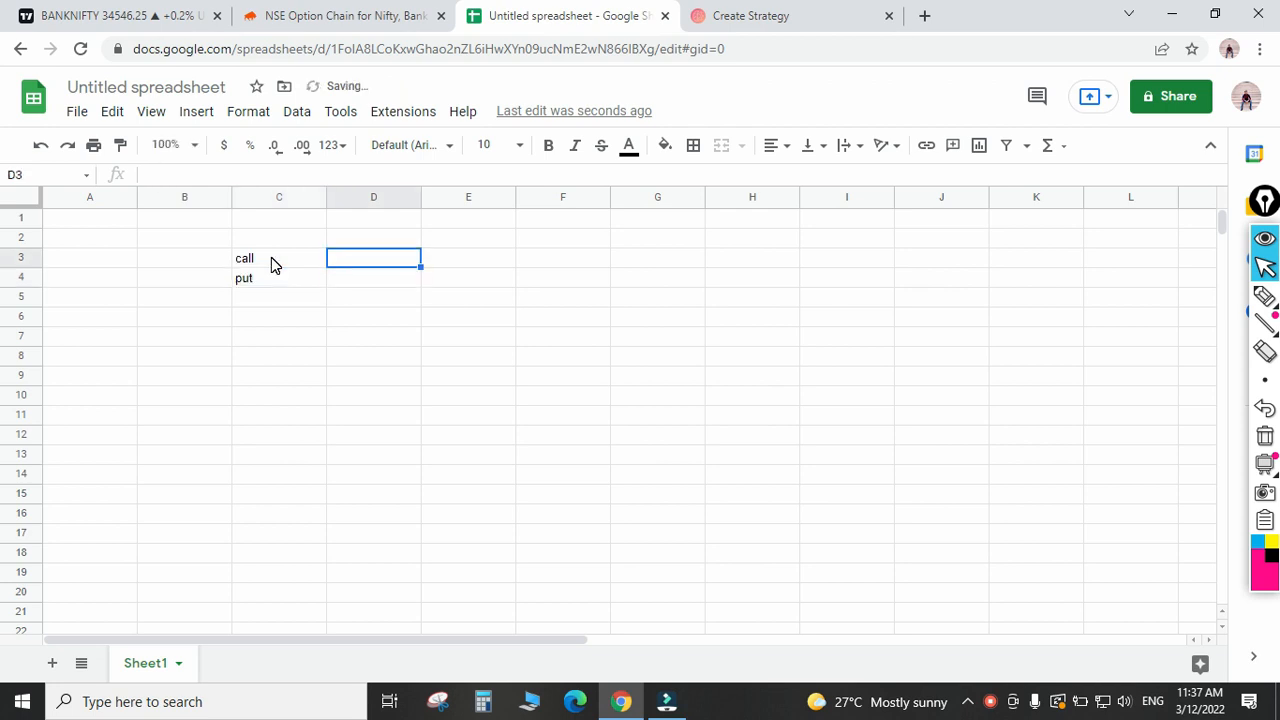
# Fill in the call row with a delta of 0.3 in D3 and a quantity of -25 in E3.
pyautogui.write('0.3')
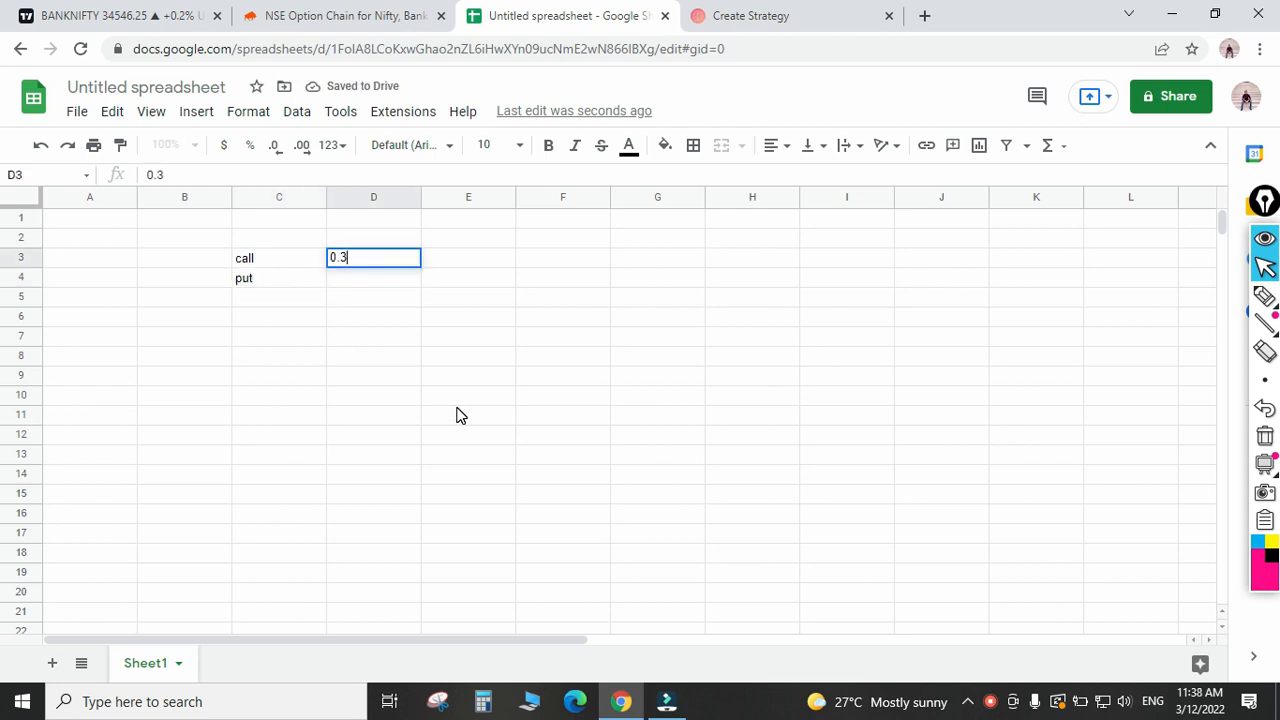
pyautogui.press('Tab')
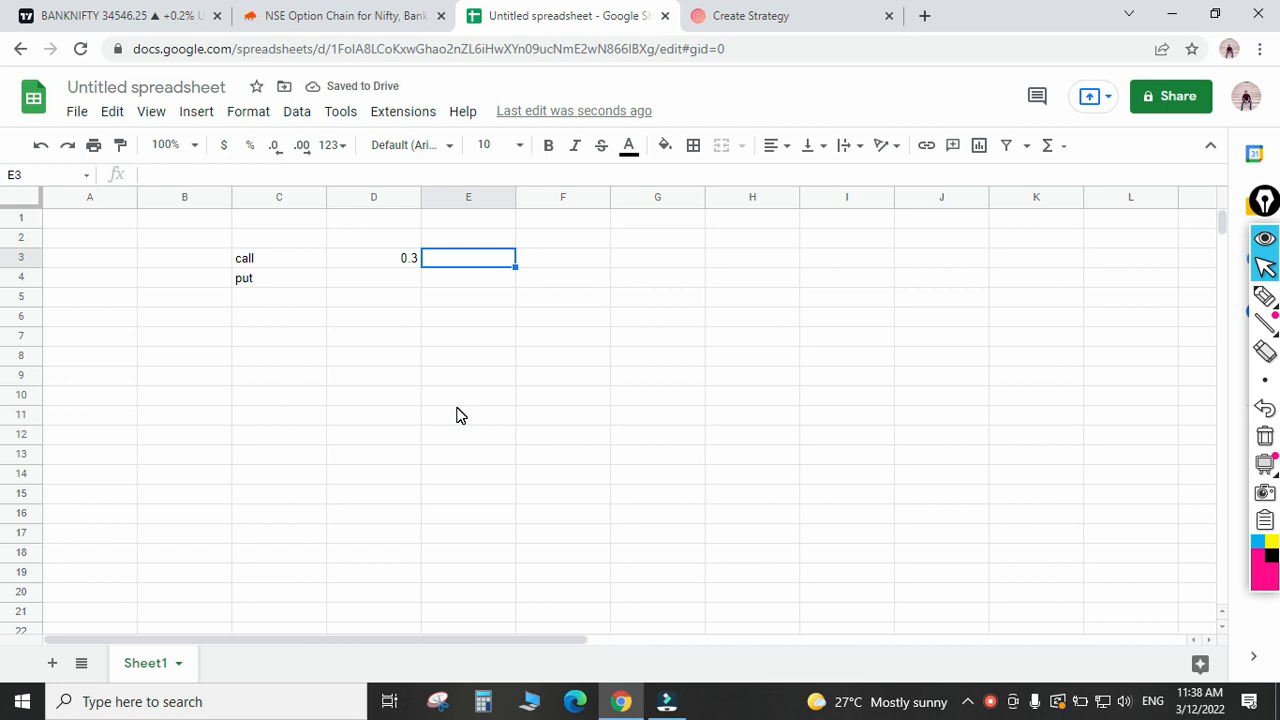
pyautogui.write('-')
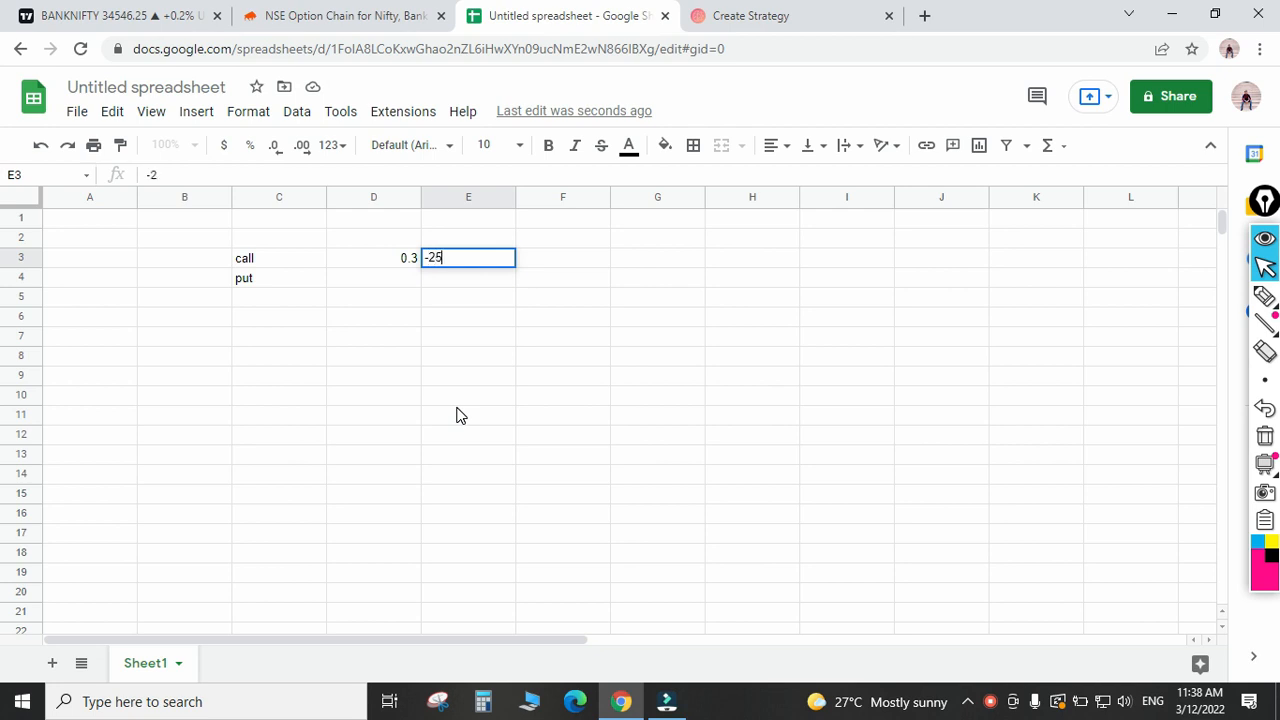
pyautogui.write('25')
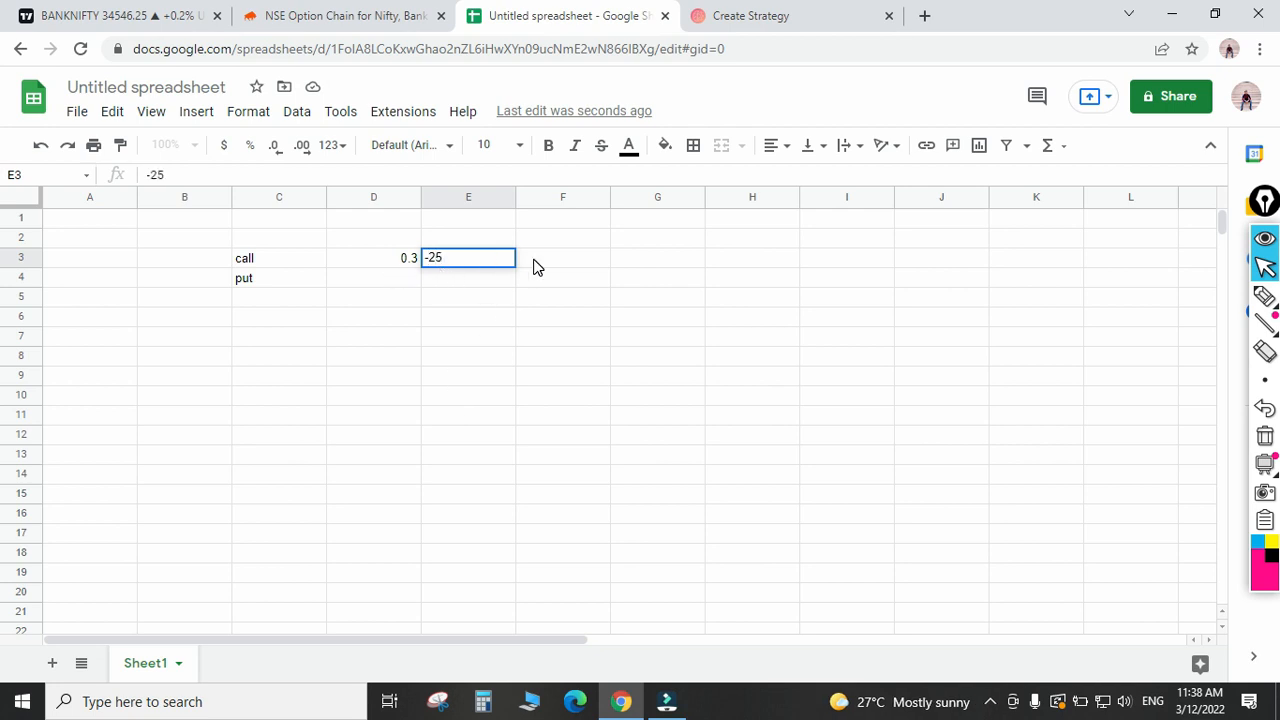
# Calculate the call's position delta in F3 with the formula =D3*E3.
pyautogui.click(537, 259)
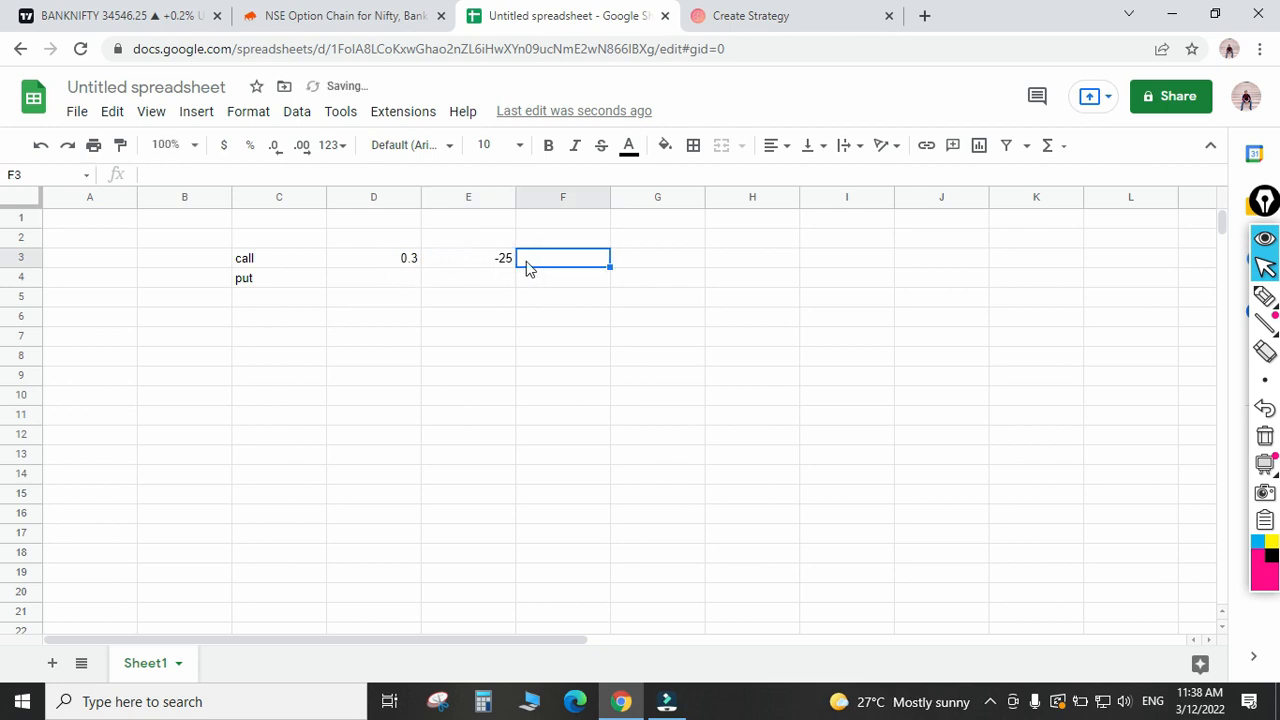
pyautogui.write('=')
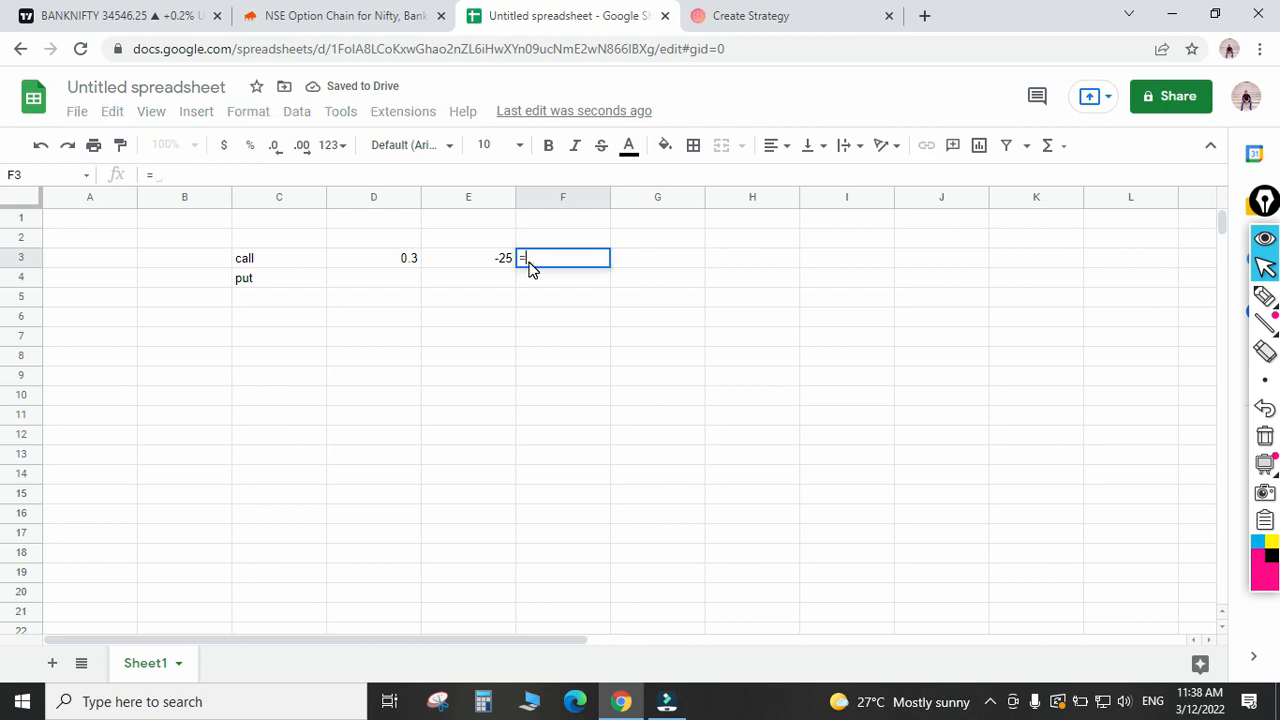
pyautogui.write('D3*')
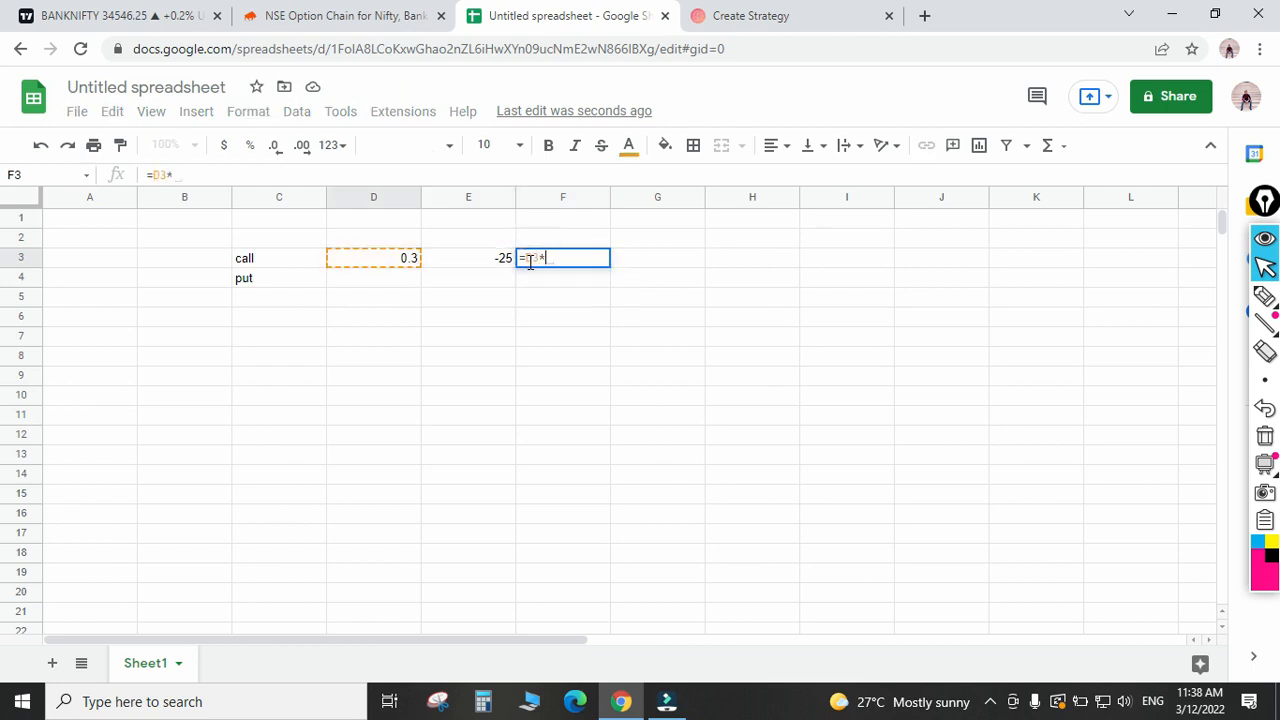
pyautogui.write('E3')
pyautogui.press('Return')
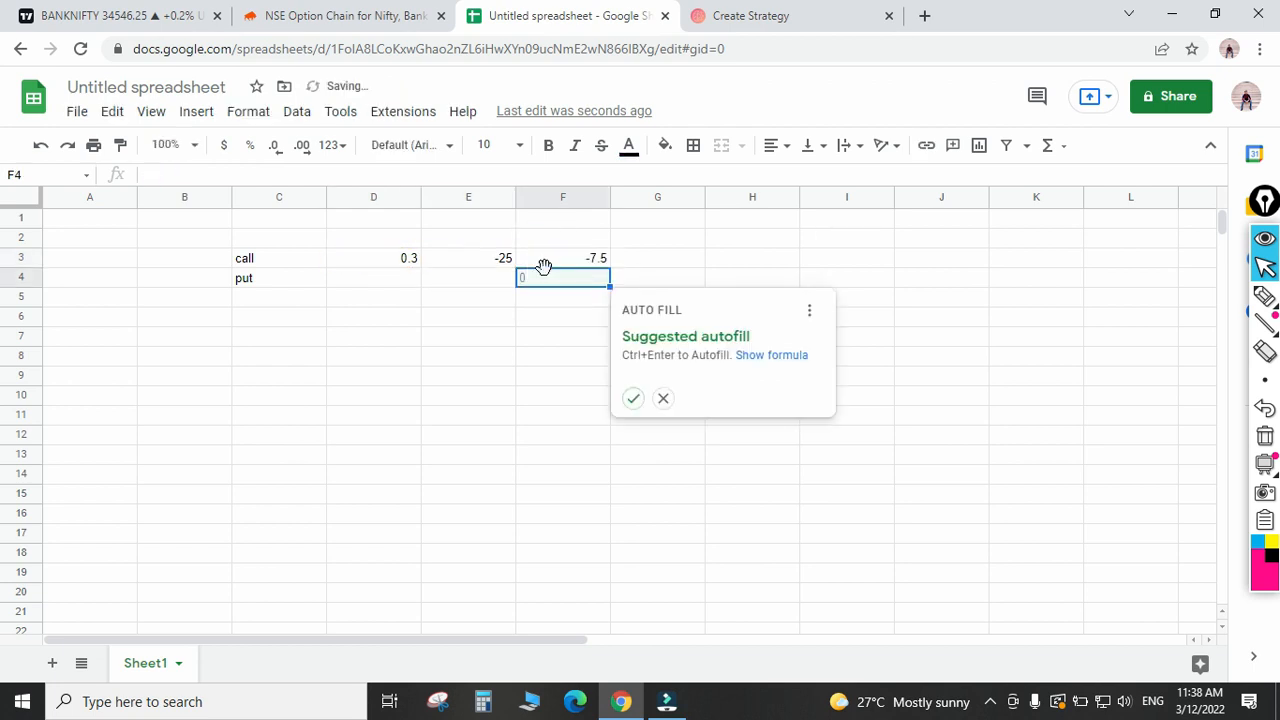
pyautogui.click(565, 259)
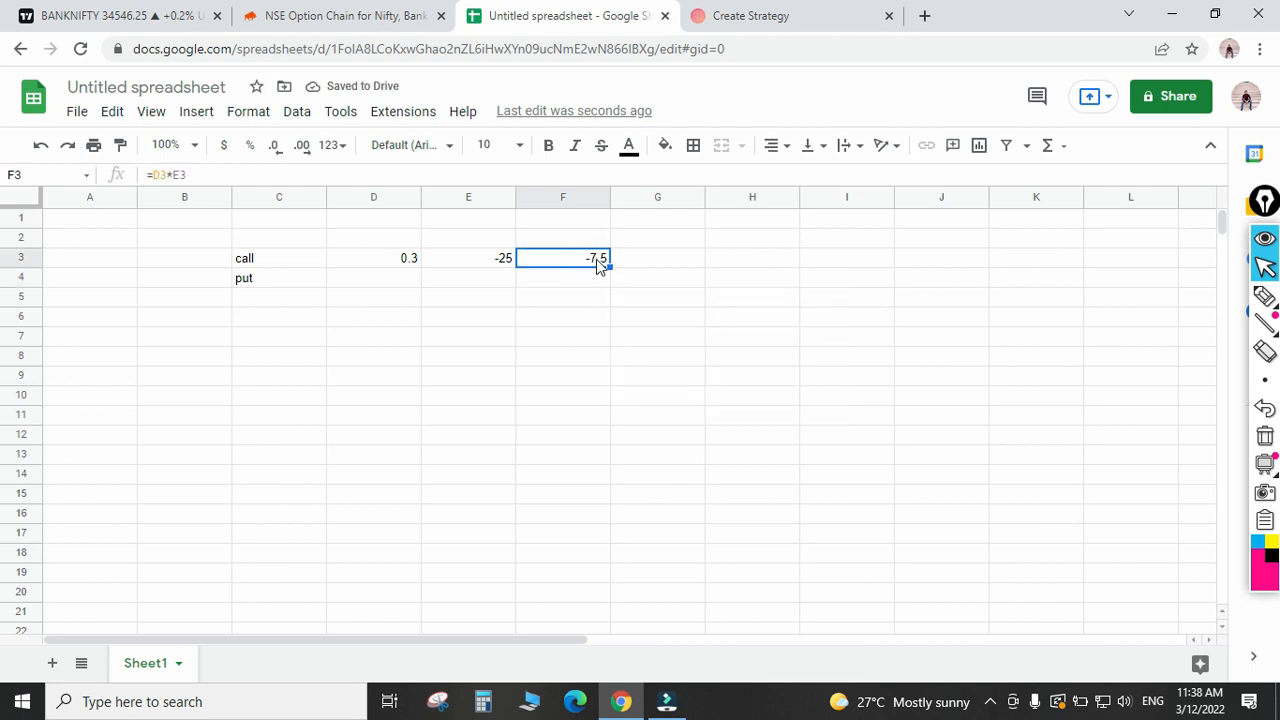
# Fill in the put row with a delta of -0.3 in D4 and a quantity of -25 in E4.
pyautogui.click(381, 282)
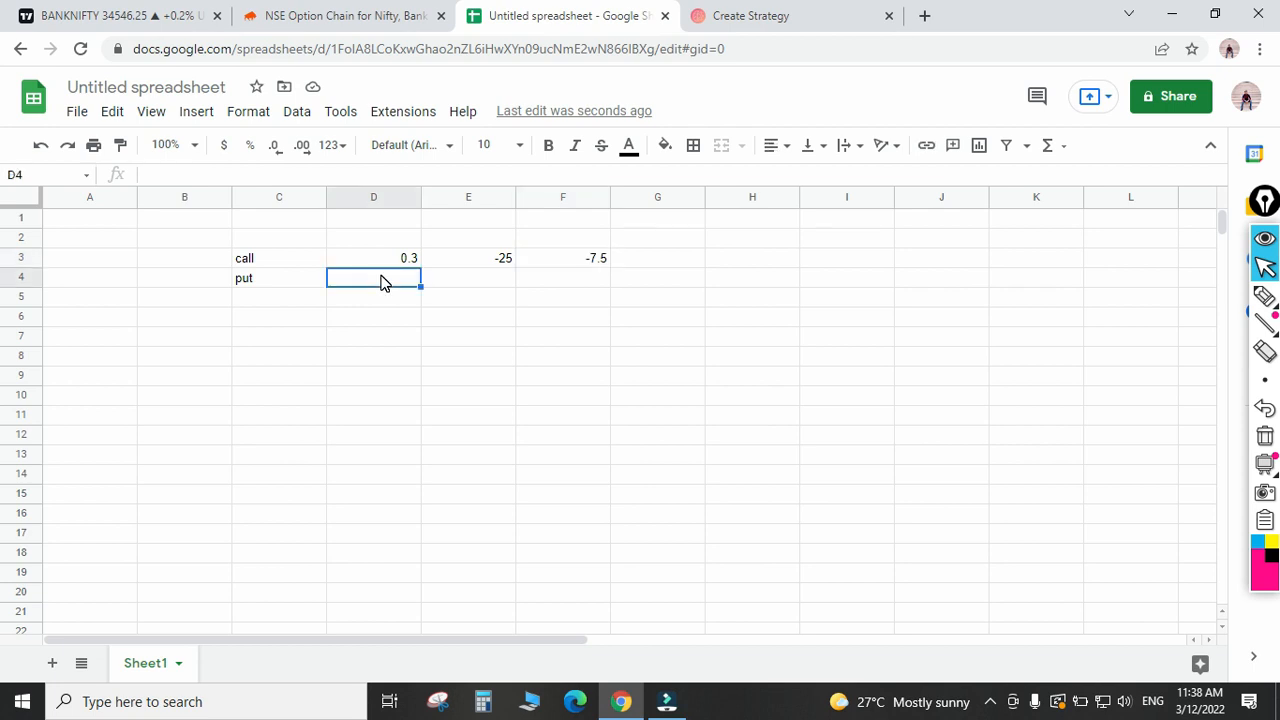
pyautogui.write('-0.3')
pyautogui.press('Tab')
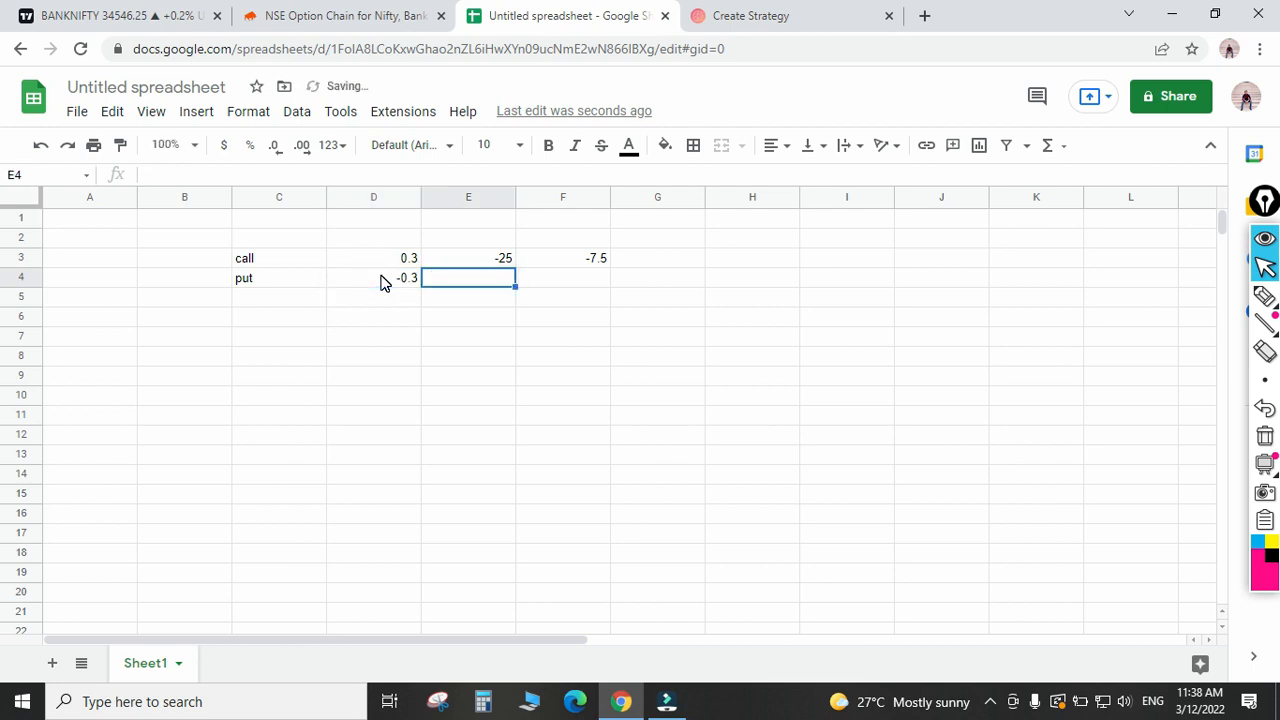
pyautogui.write('-25')
pyautogui.press('Tab')
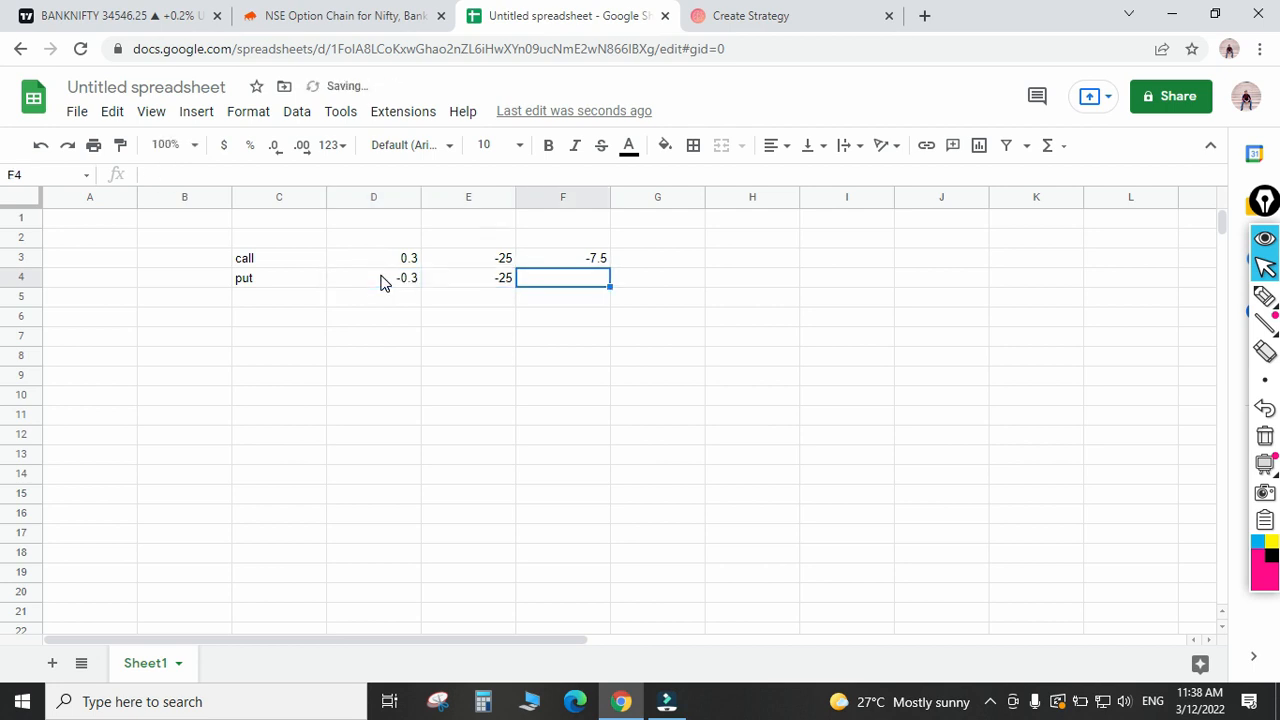
# Calculate the put's position delta in F4 with the formula =D4*E4.
pyautogui.write('=')
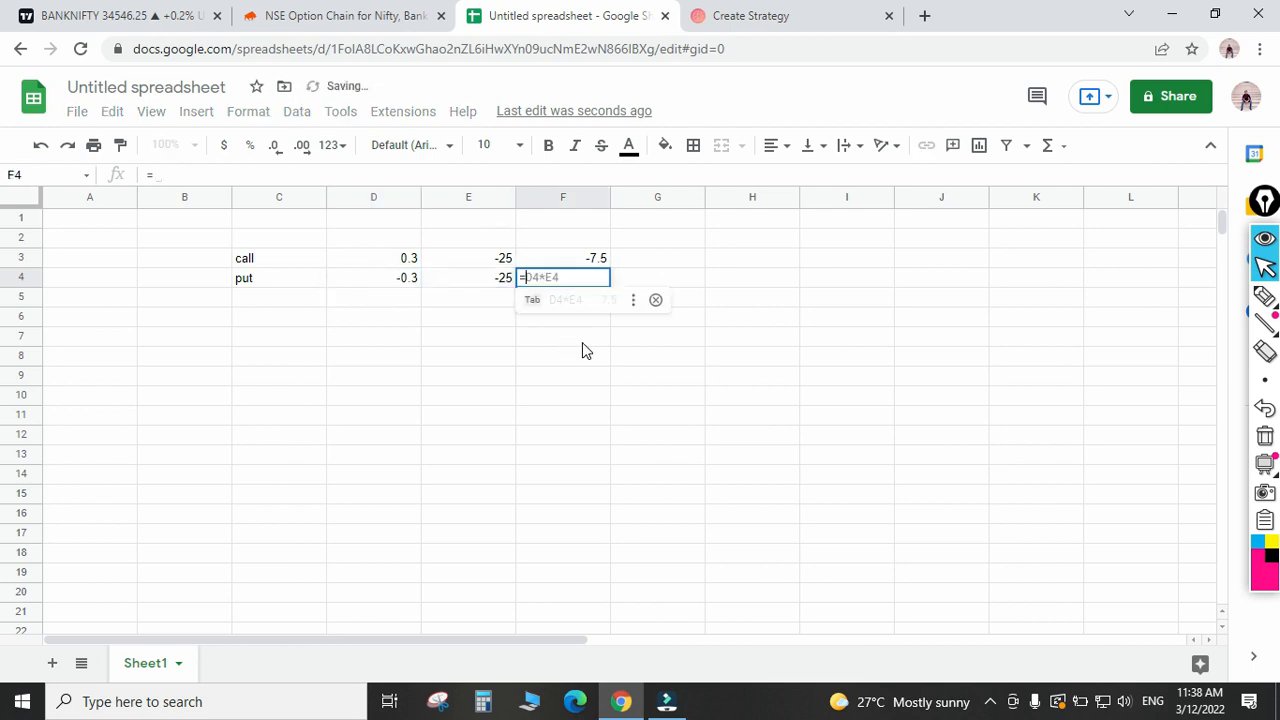
pyautogui.write('D4*E4')
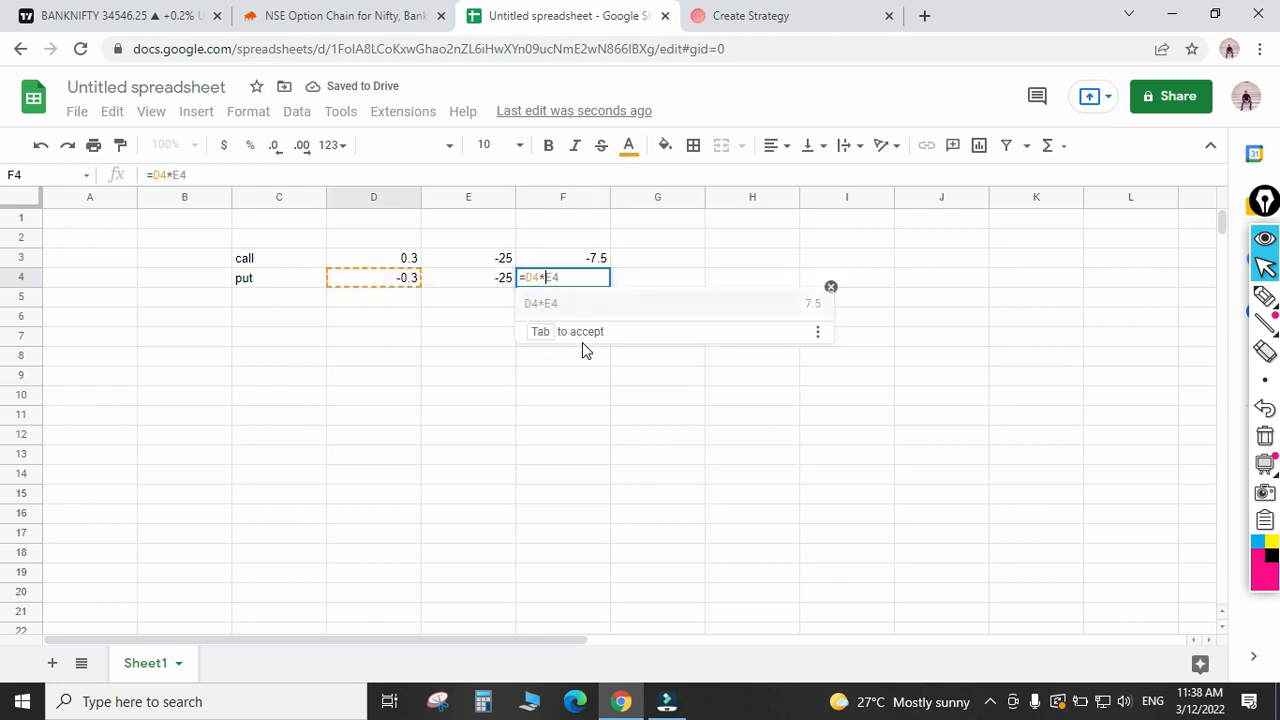
pyautogui.press('Return')
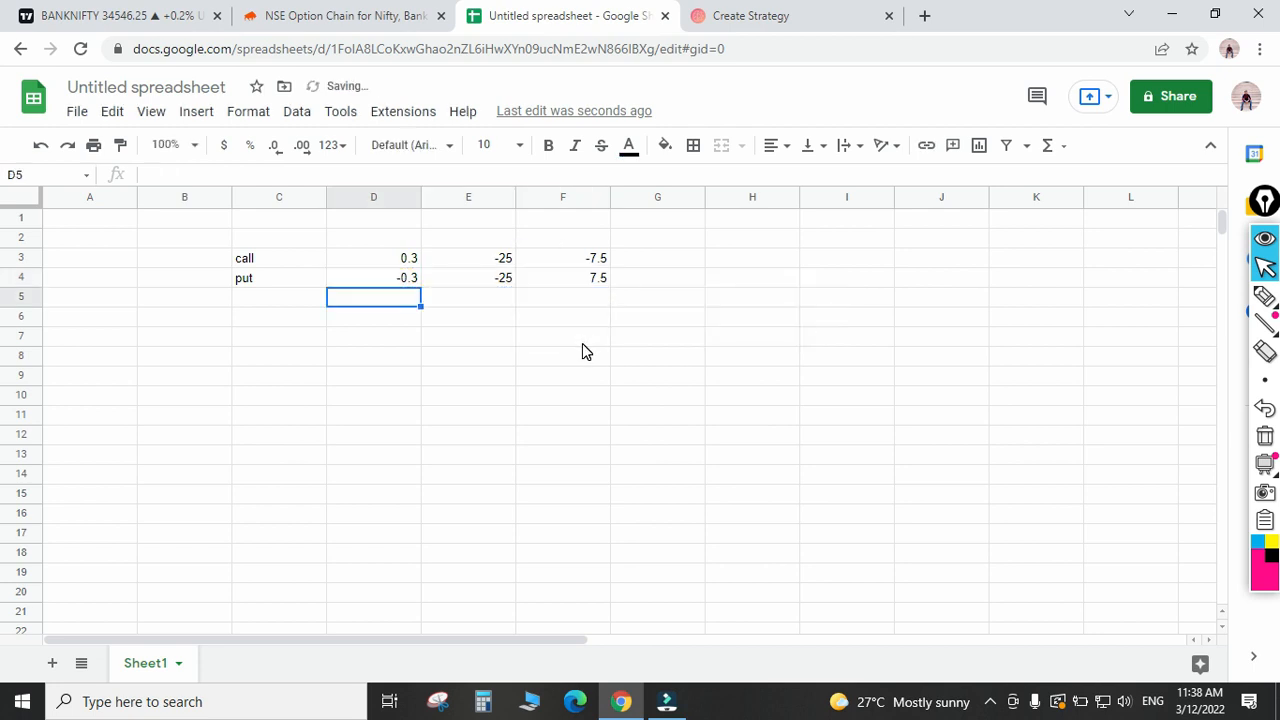
pyautogui.click(582, 282)
# Add the label net delta in E5 and sum the two position deltas in F5 with =F3+F4.
pyautogui.click(499, 306)
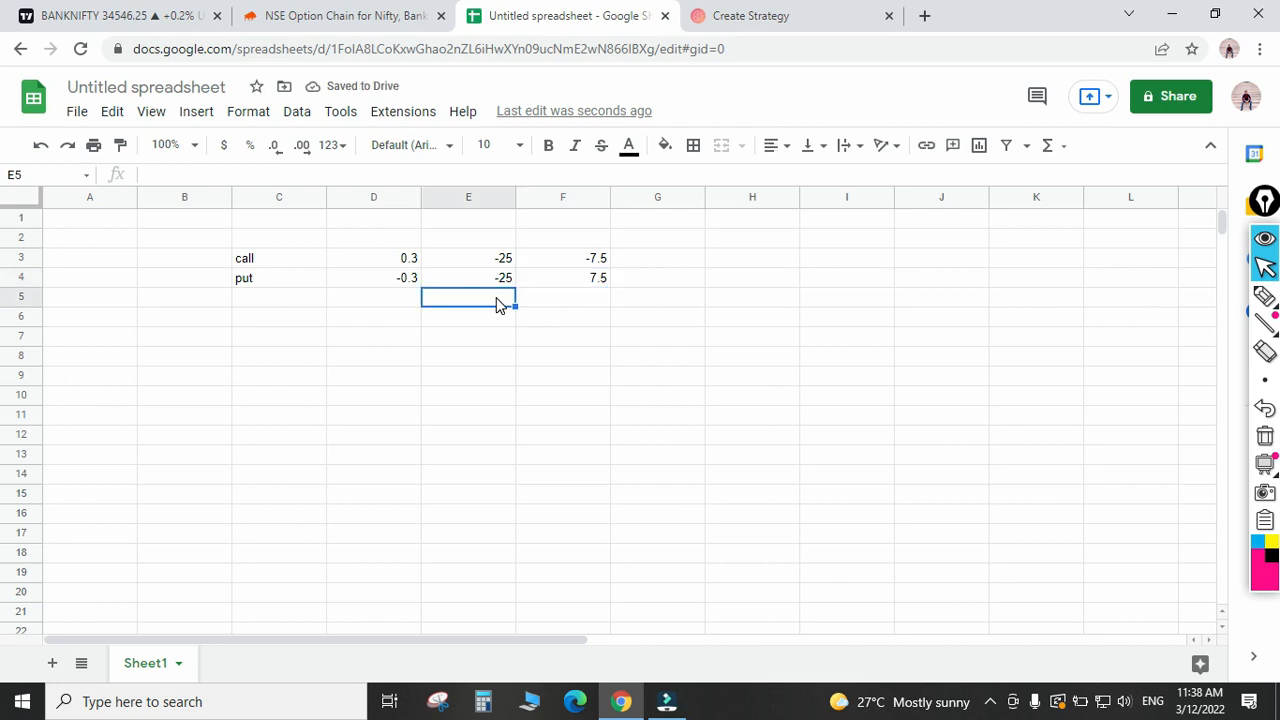
pyautogui.write('net delta')
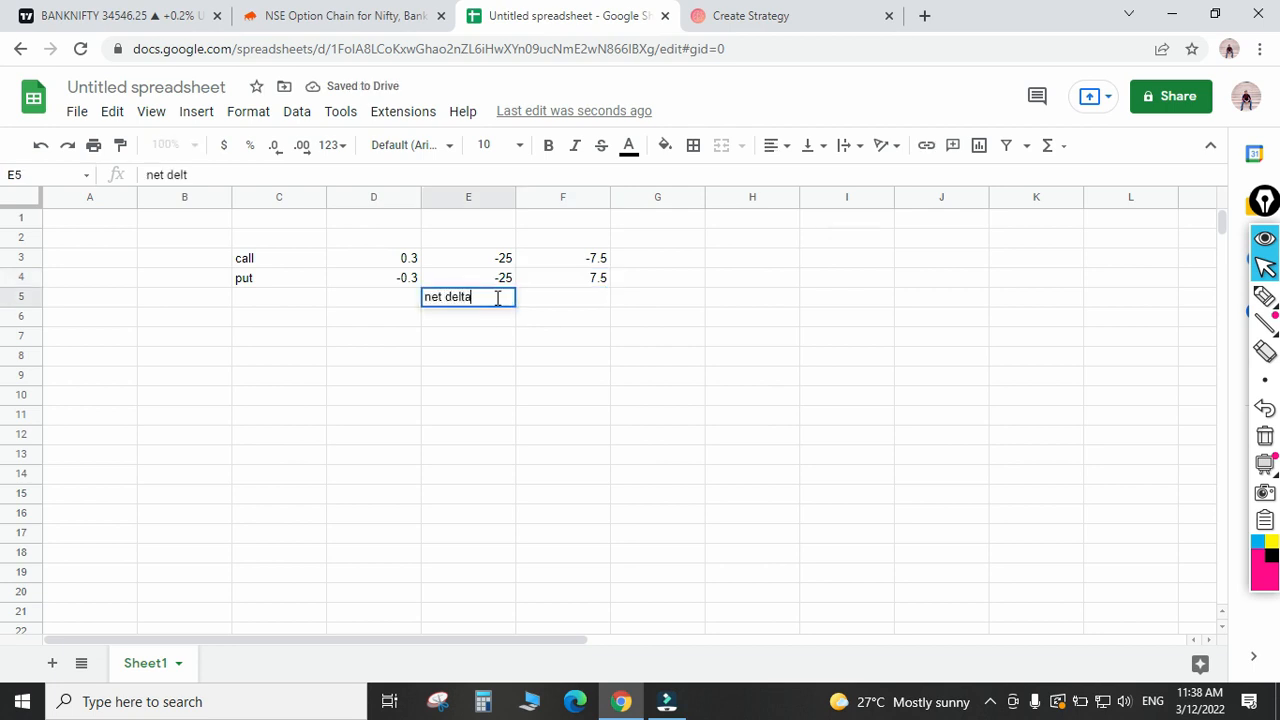
pyautogui.press('Tab')
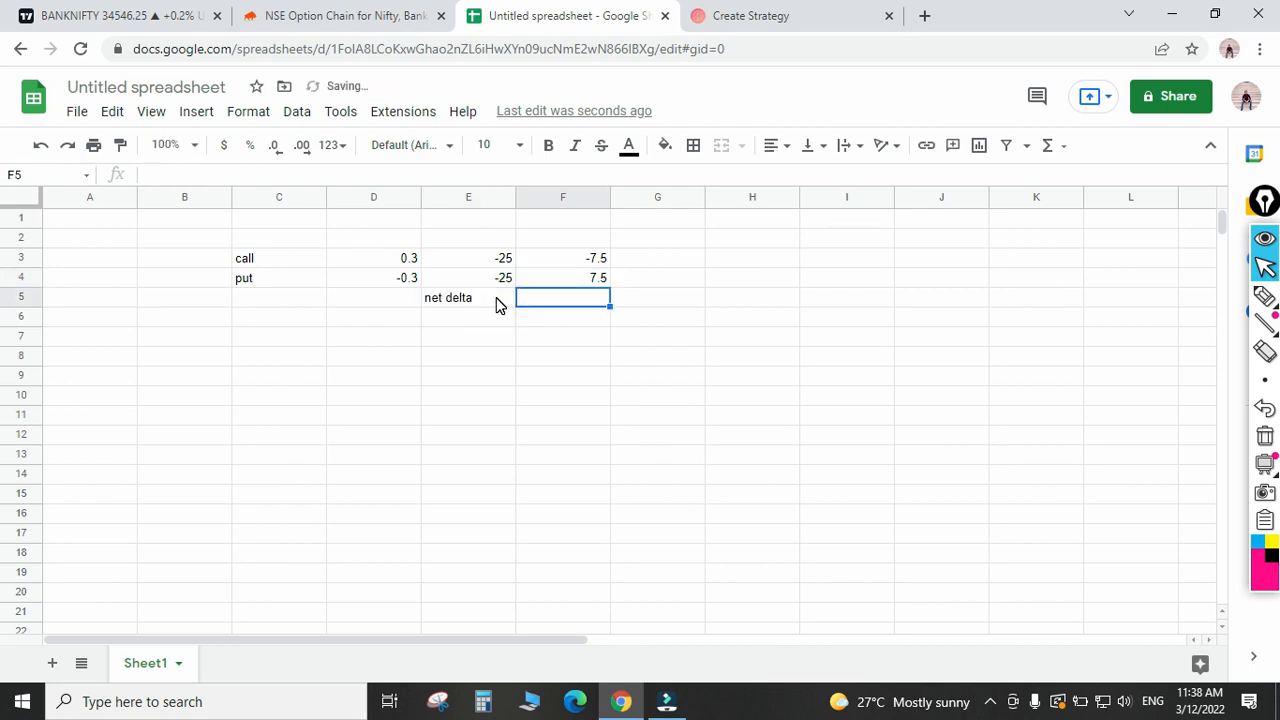
pyautogui.write('=F3+')
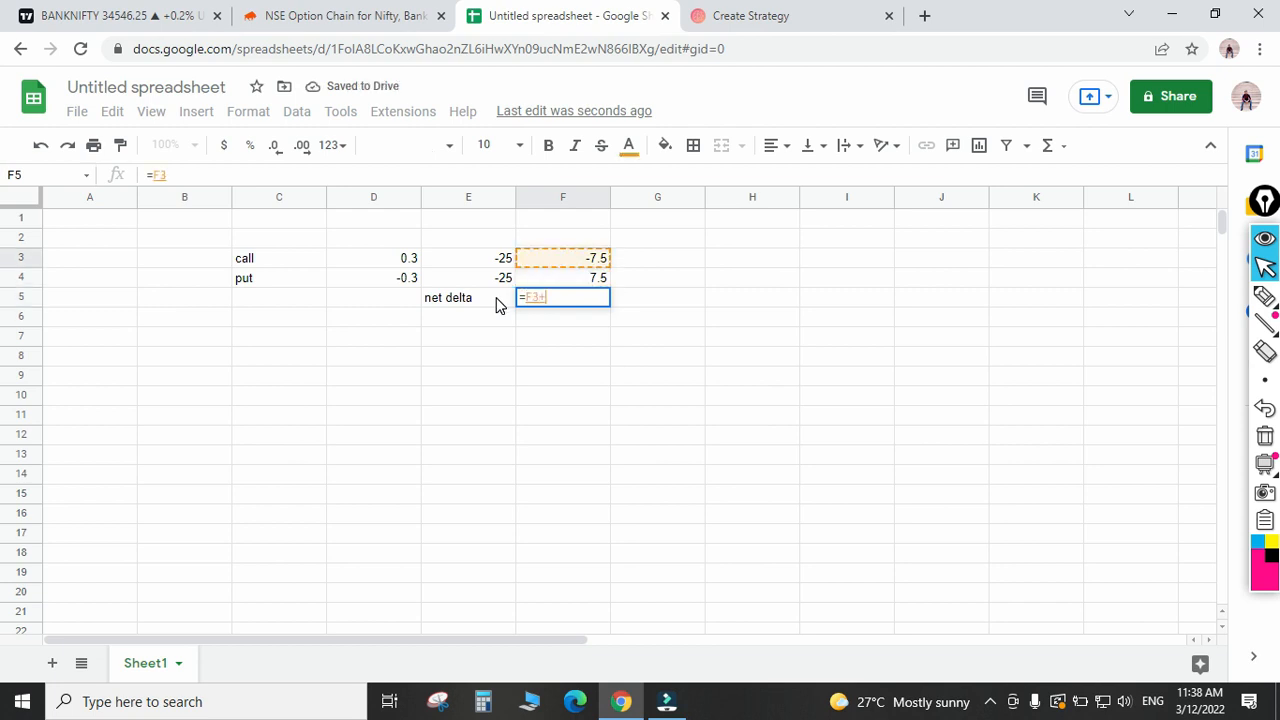
pyautogui.write('F4')
pyautogui.press('Return')
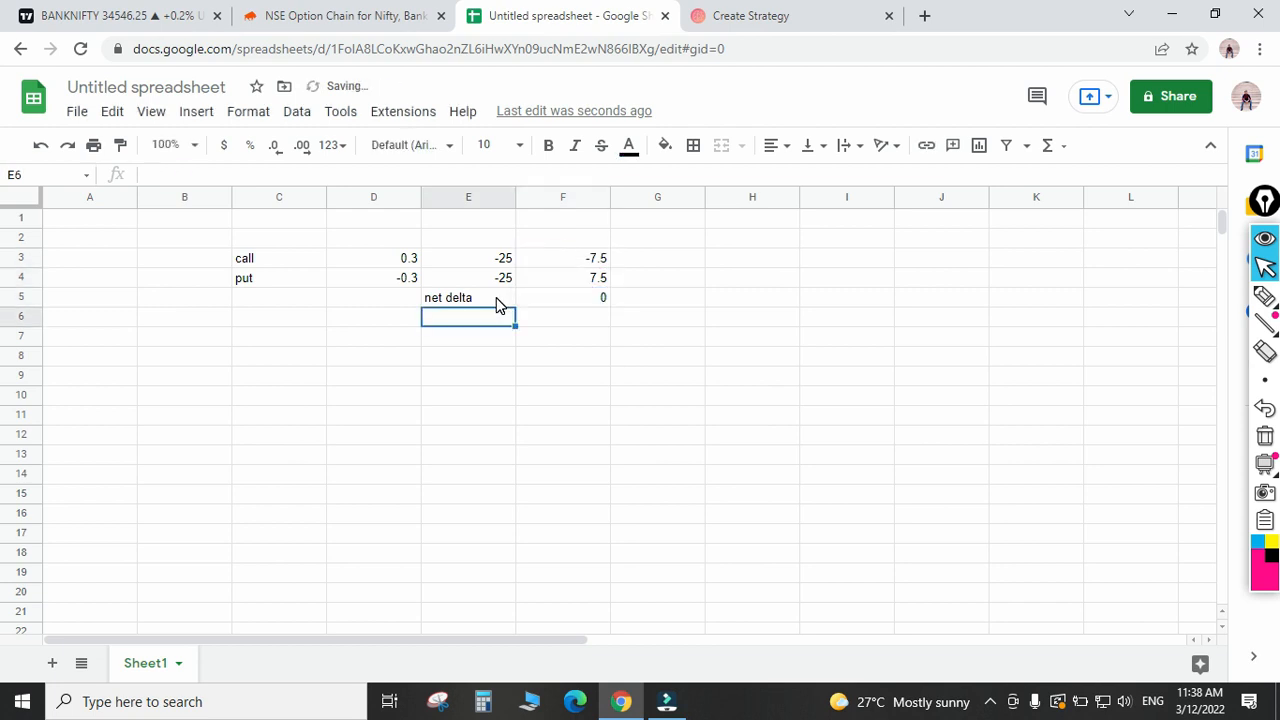
pyautogui.click(550, 303)
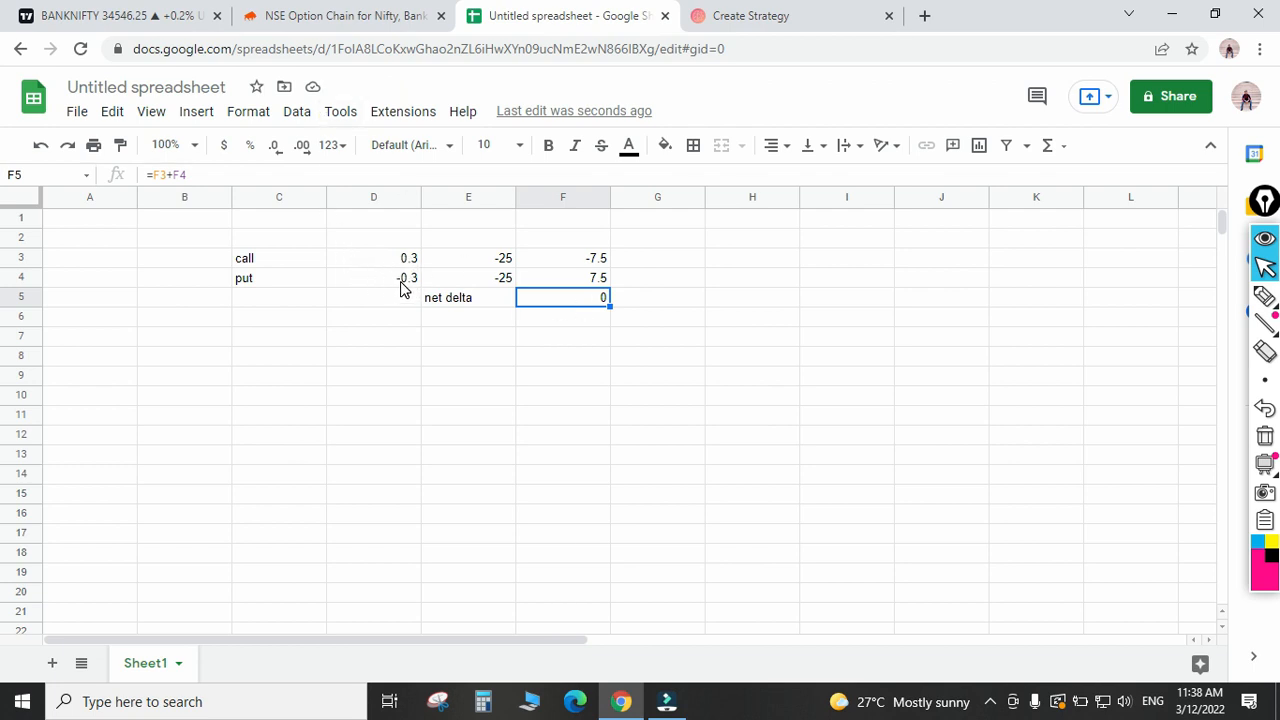
# Switch to TradingView to examine the latest NIFTY BANK candles on the 5-minute chart, and return to the Google Sheets spreadsheet.
pyautogui.click(127, 15)
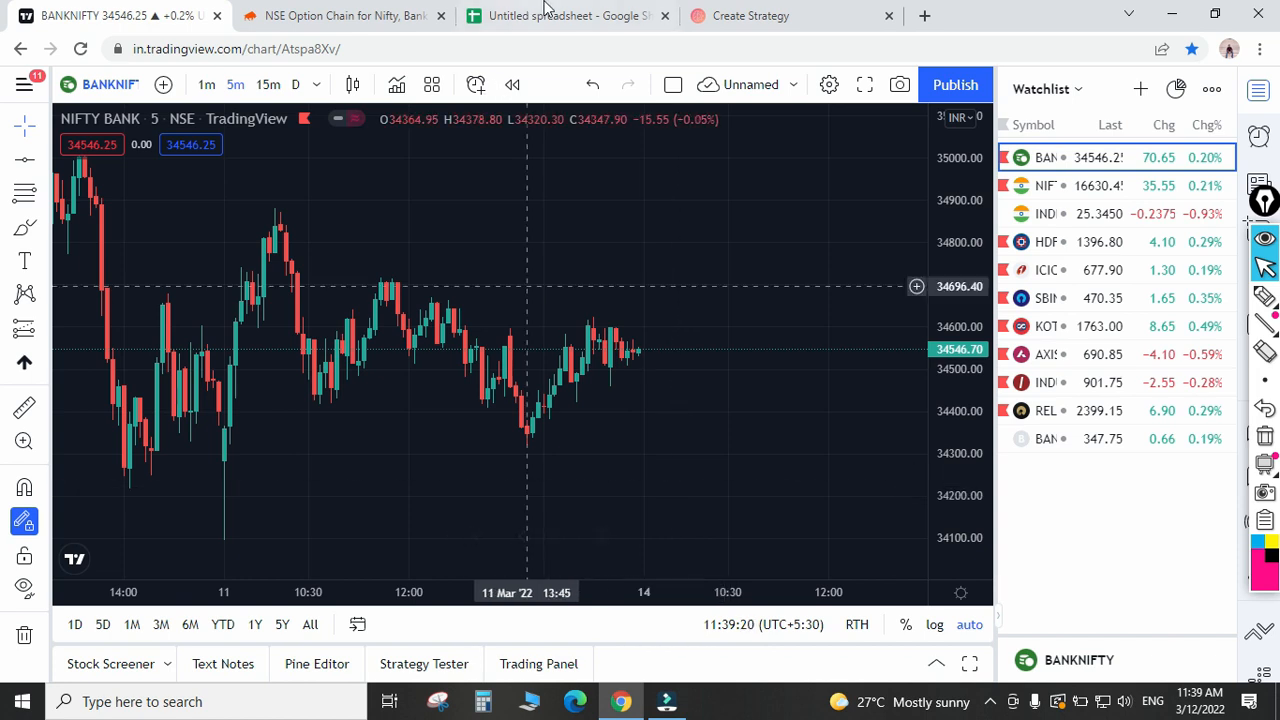
pyautogui.scroll(2, 633, 323)
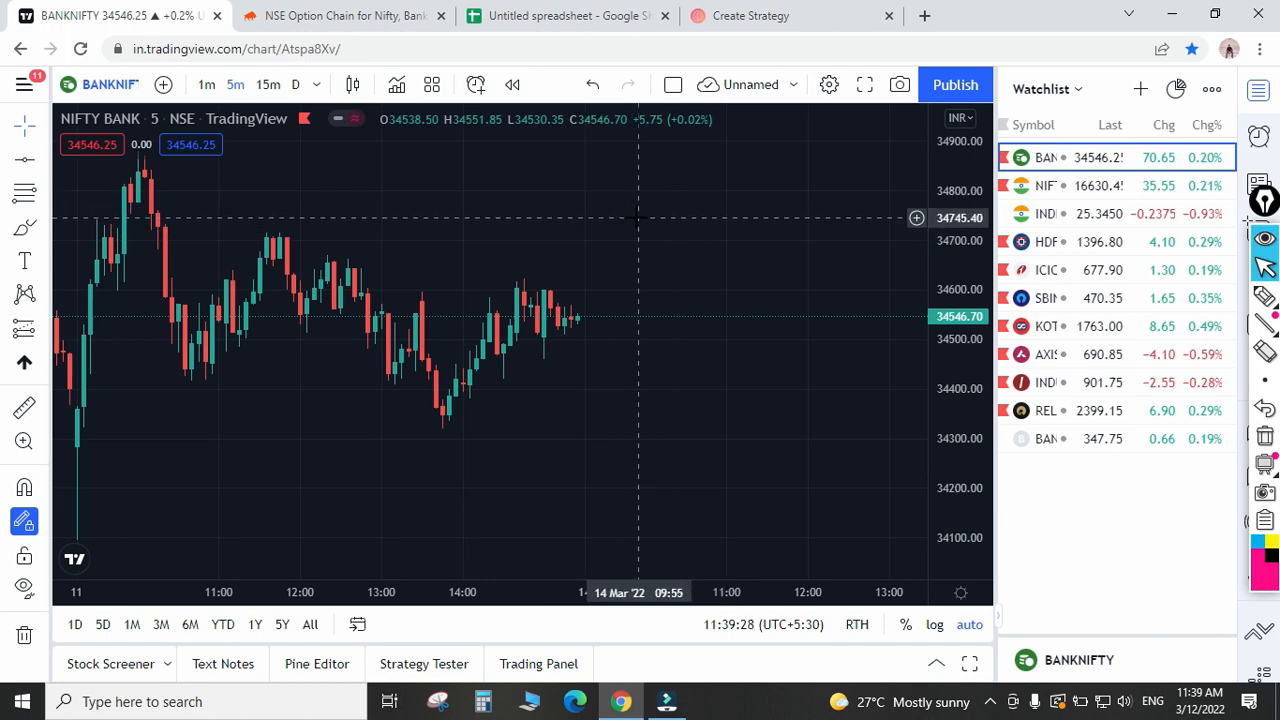
pyautogui.click(566, 8)
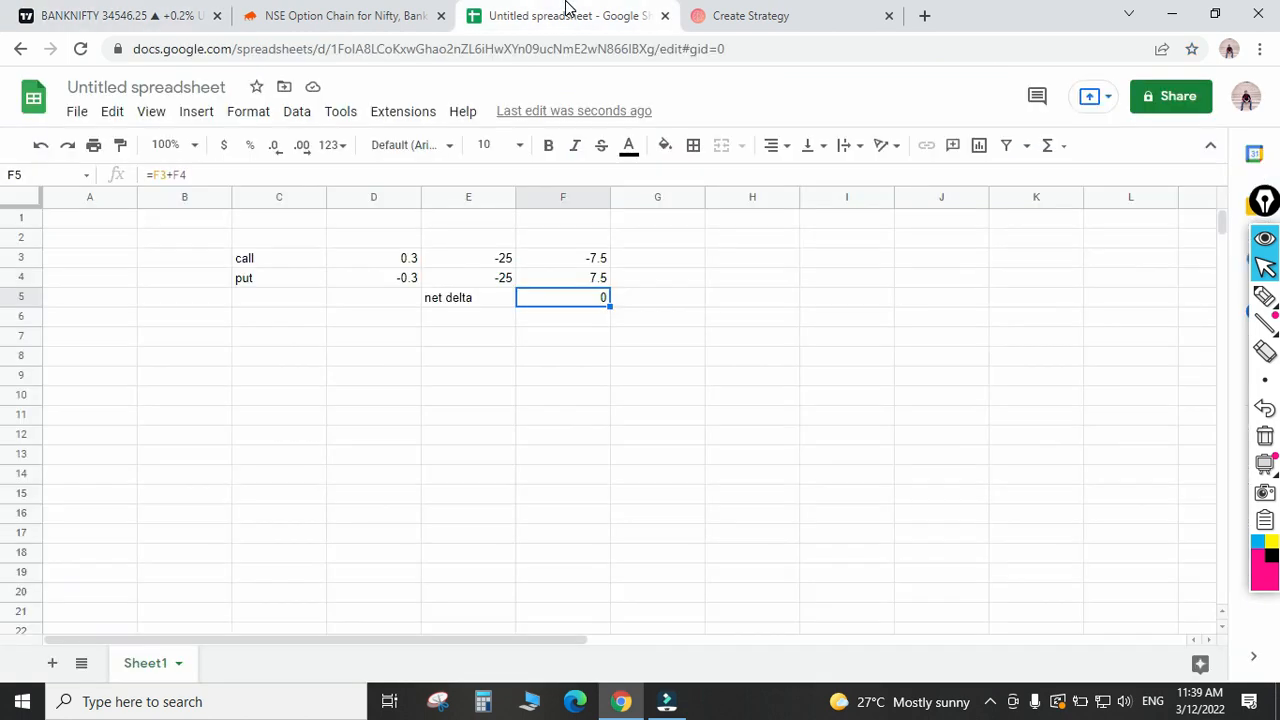
# Enter the scenario label market going up in C7, below the net delta table.
pyautogui.click(392, 396)
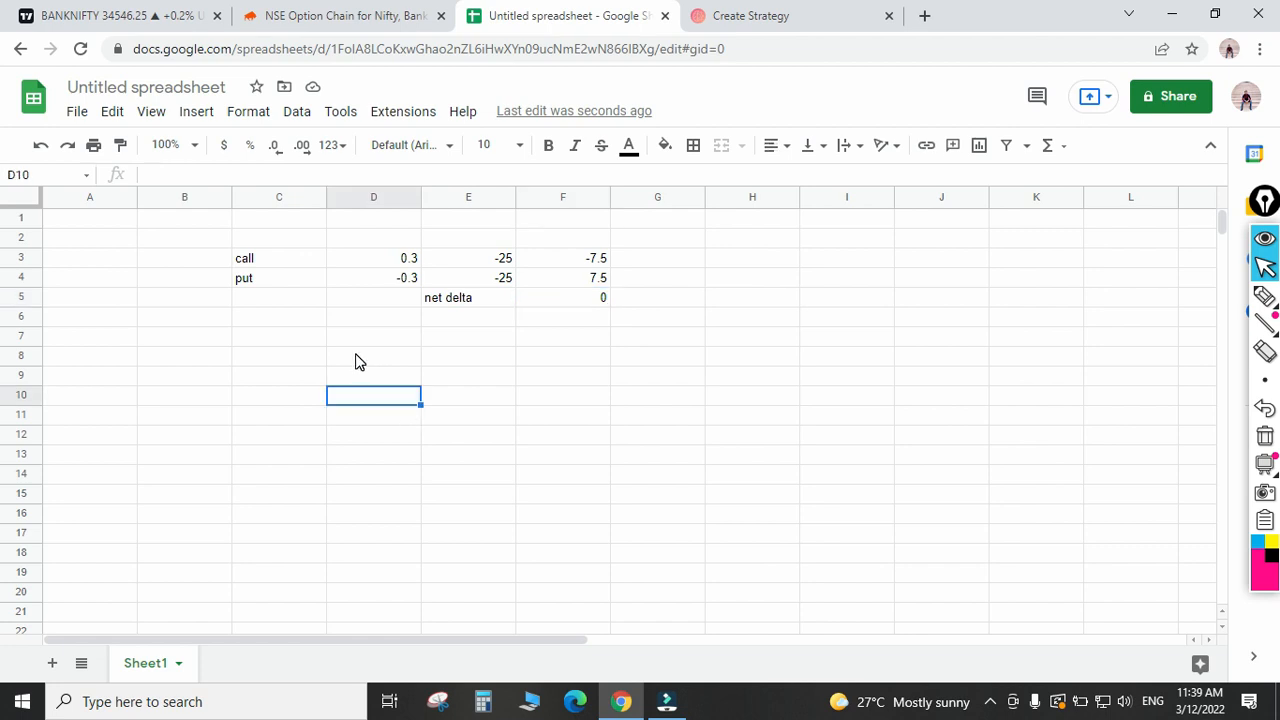
pyautogui.click(358, 361)
pyautogui.click(242, 338)
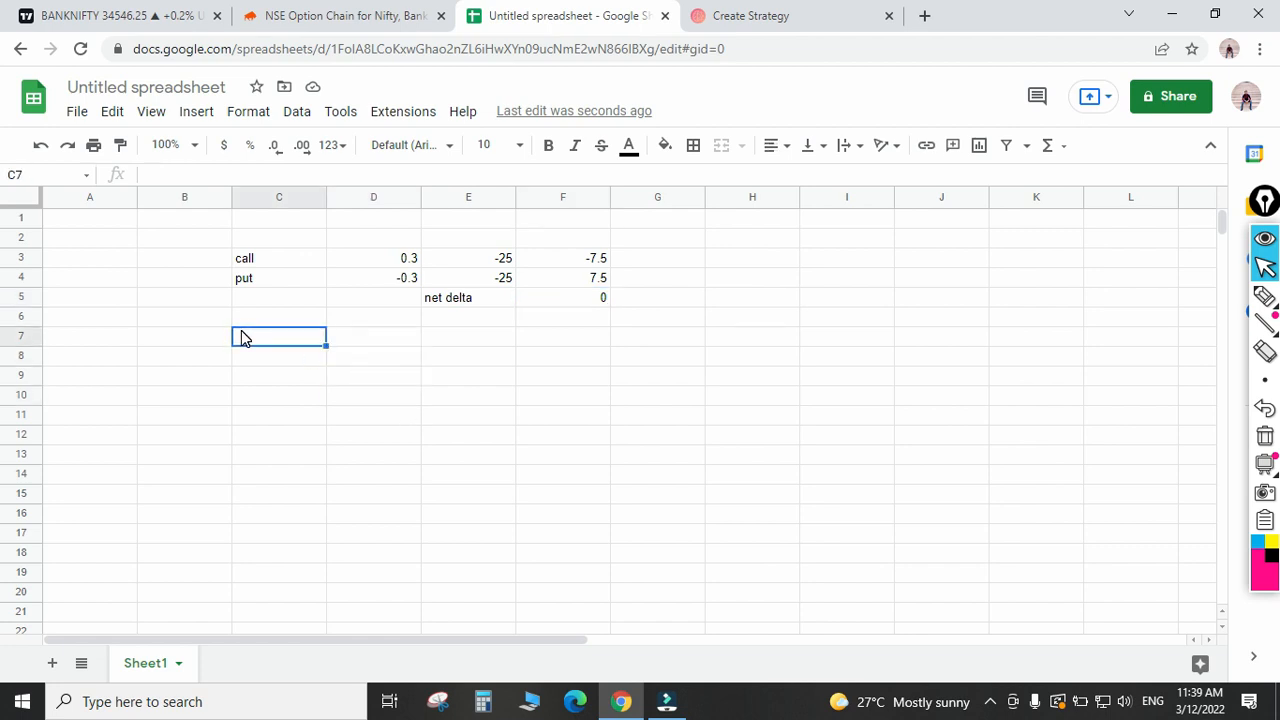
pyautogui.write('ma')
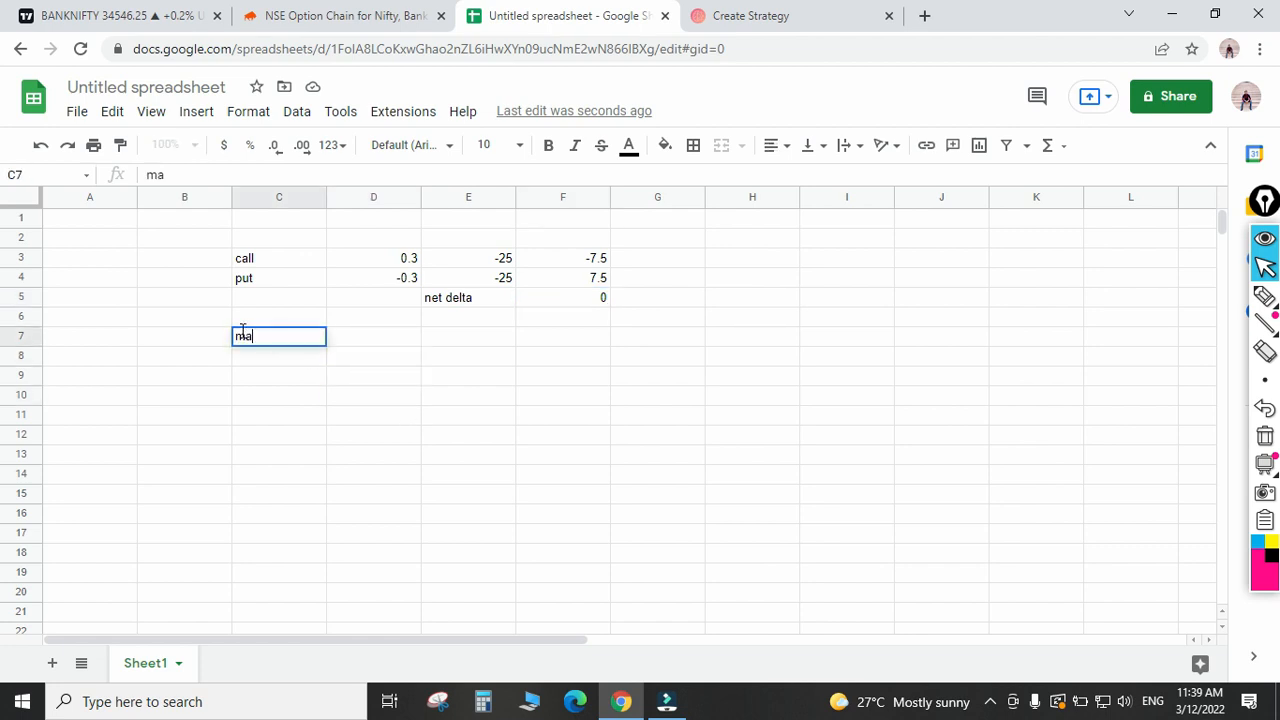
pyautogui.write('rket going up')
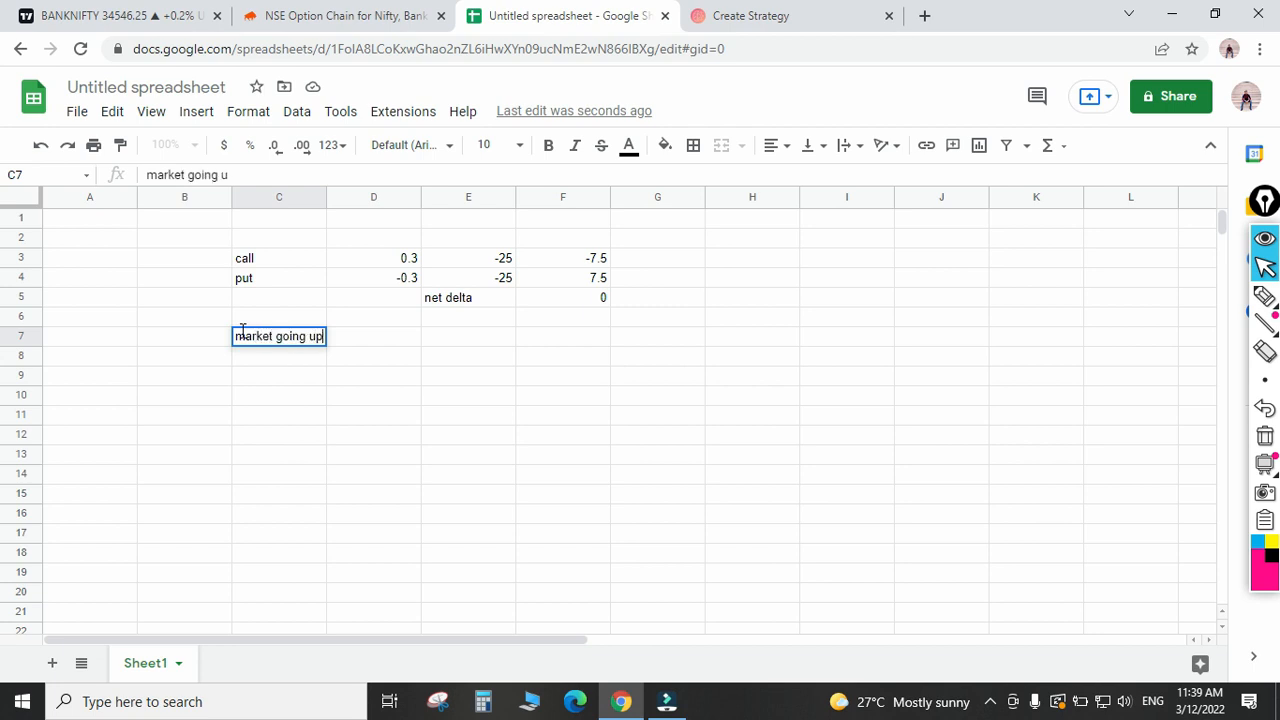
pyautogui.press('Tab')
pyautogui.press('Down')
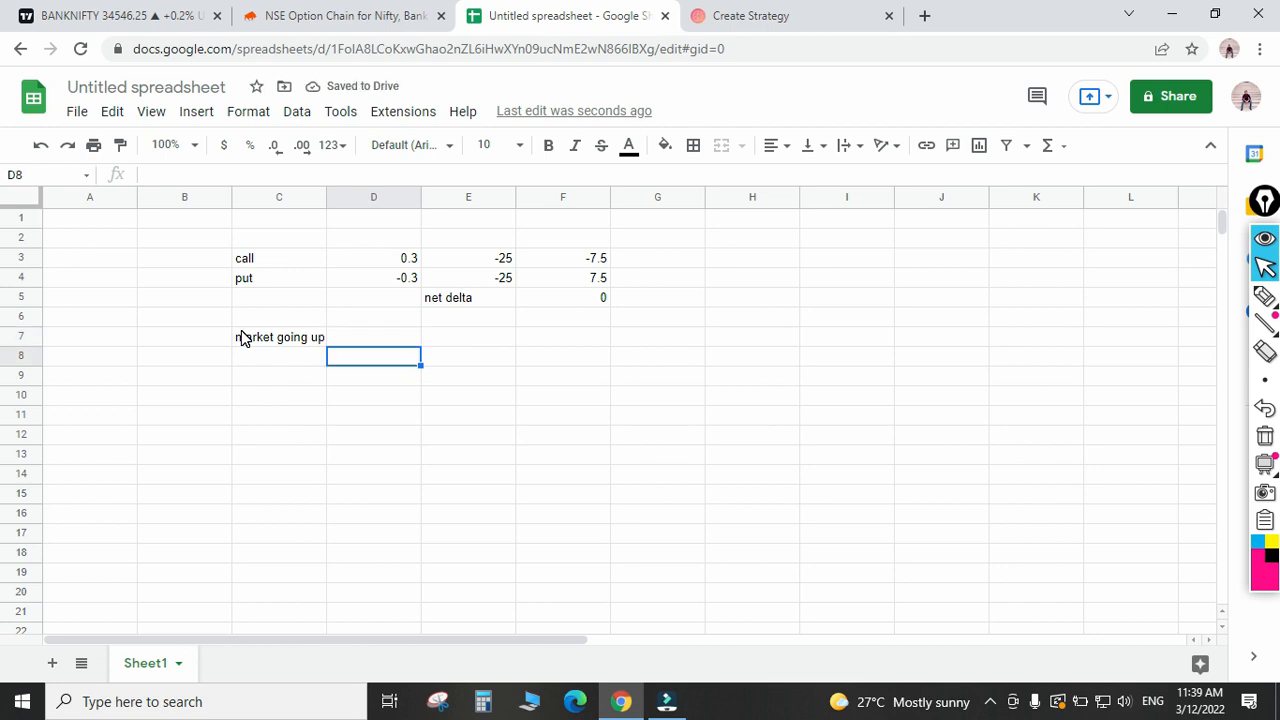
# Enter the scenario deltas 0.35 in D8 and -0.25 in D9, and select both cells.
pyautogui.write('0.35')
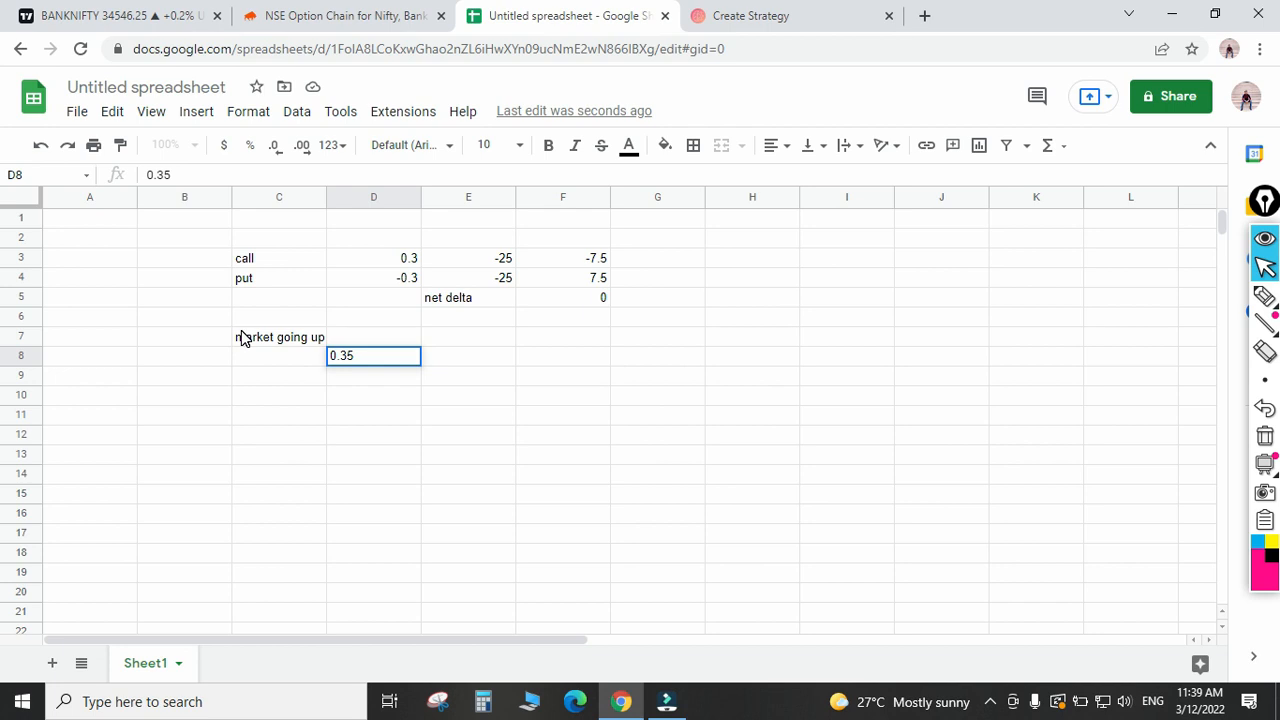
pyautogui.press('Return')
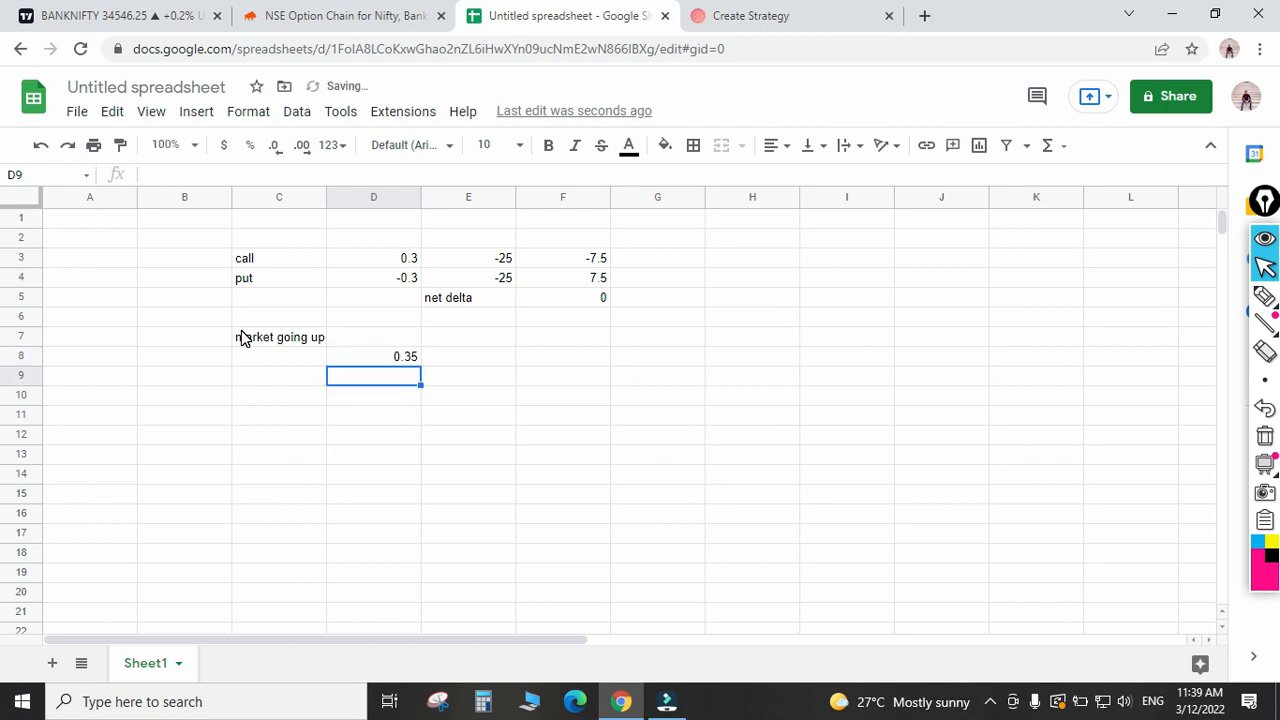
pyautogui.write('-')
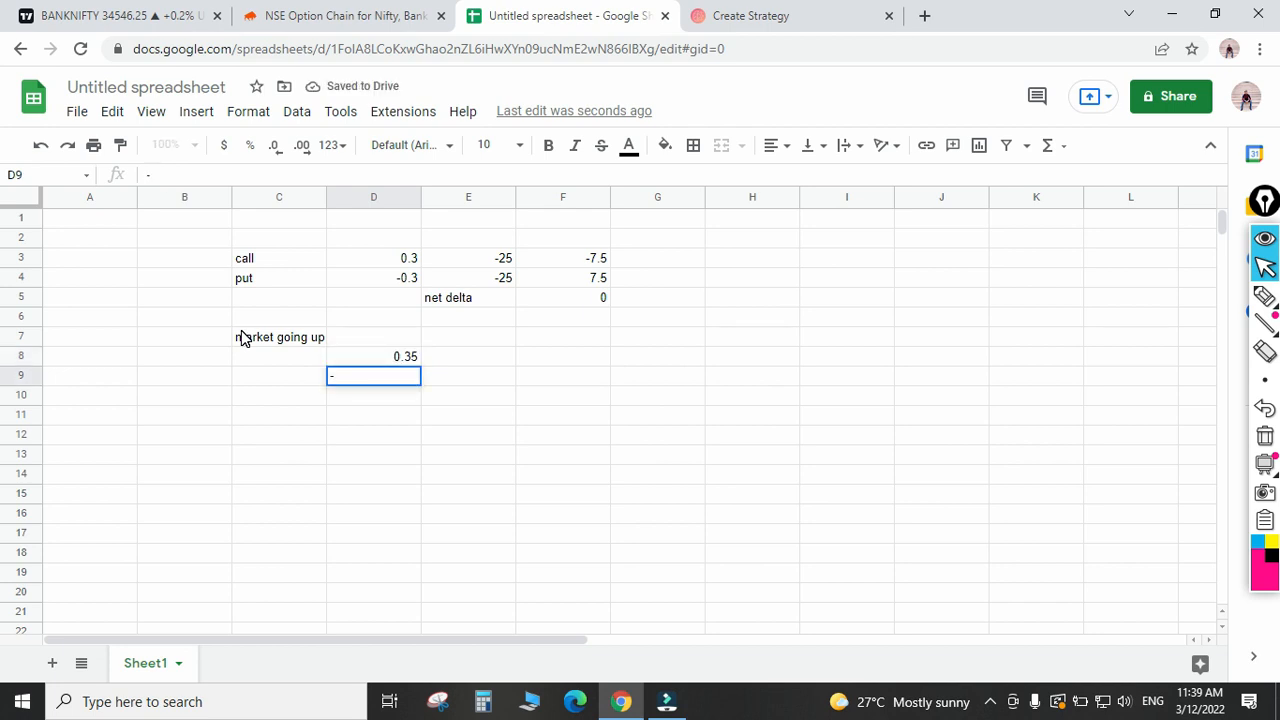
pyautogui.write('0.25')
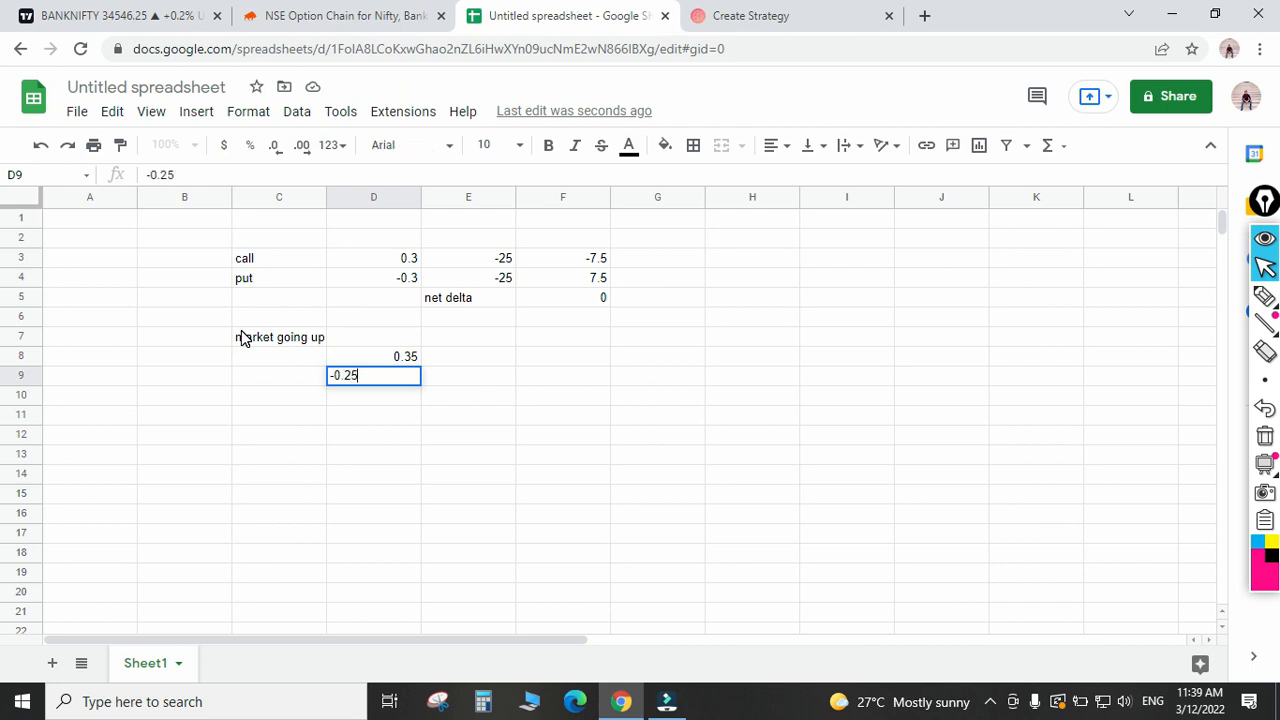
pyautogui.press('Tab')
pyautogui.click(459, 454)
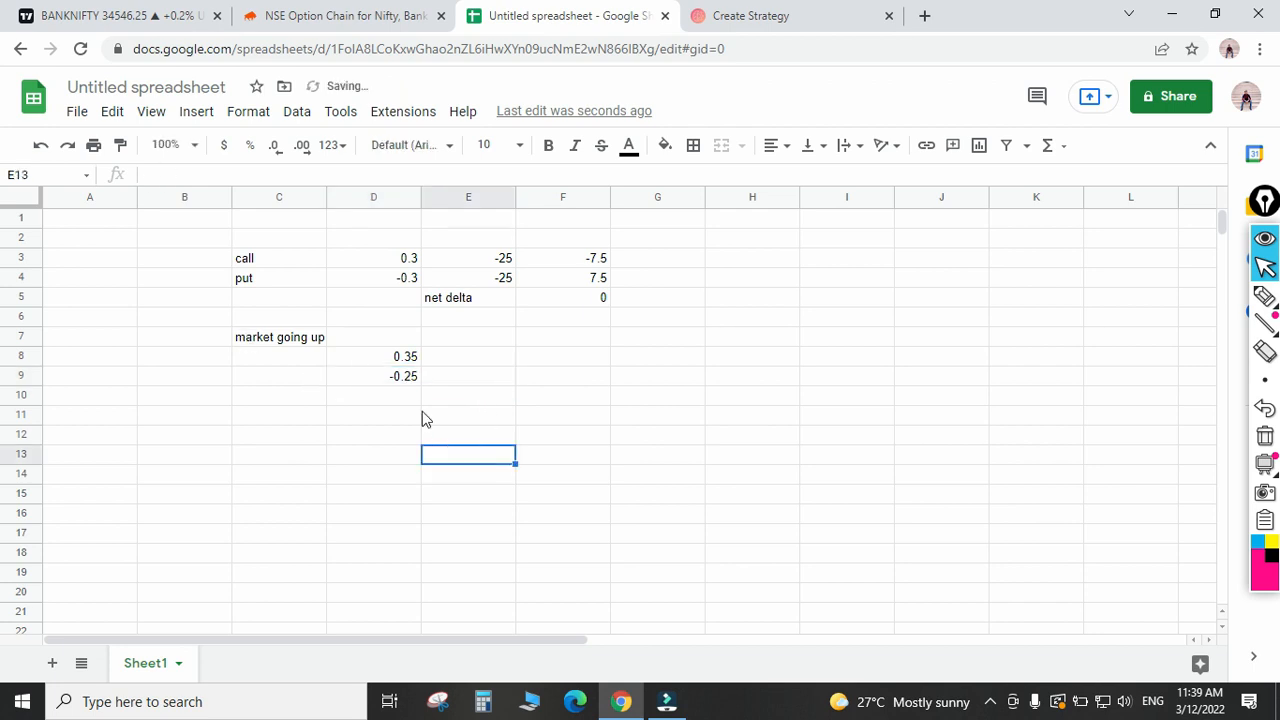
pyautogui.click(397, 358)
pyautogui.keyDown('shift'); pyautogui.click(391, 379); pyautogui.keyUp('shift')
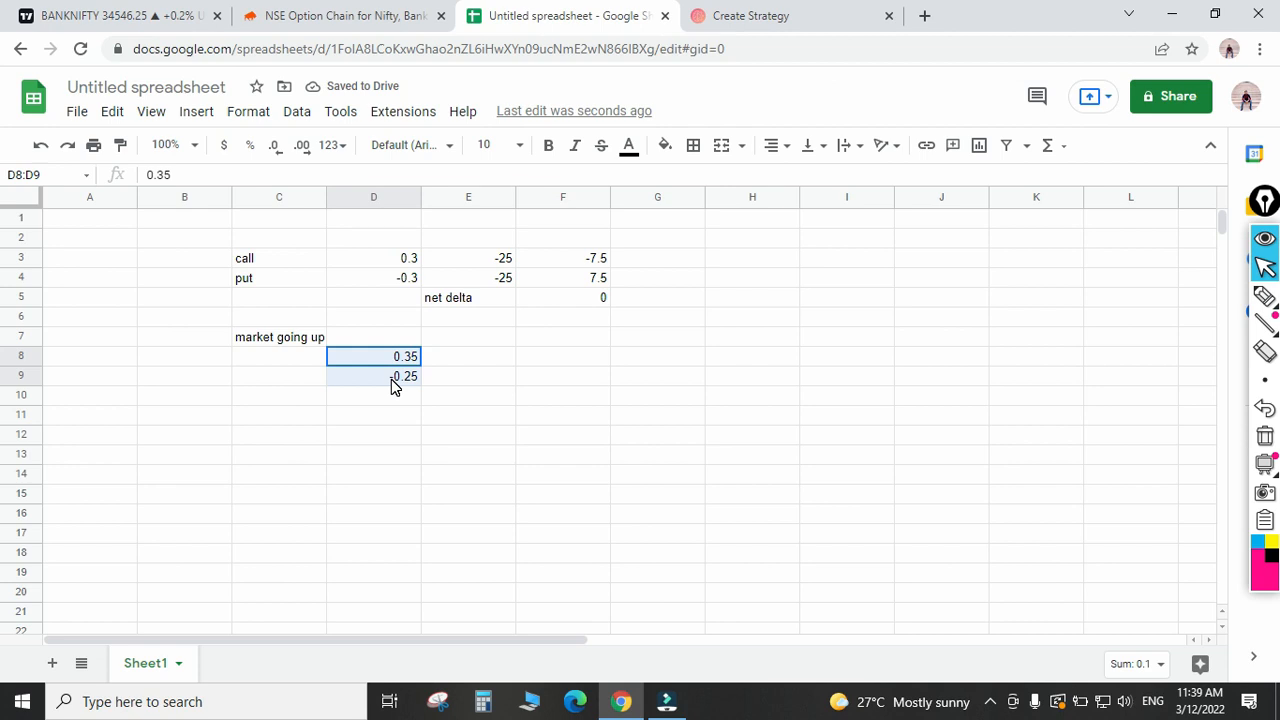
pyautogui.click(404, 398)
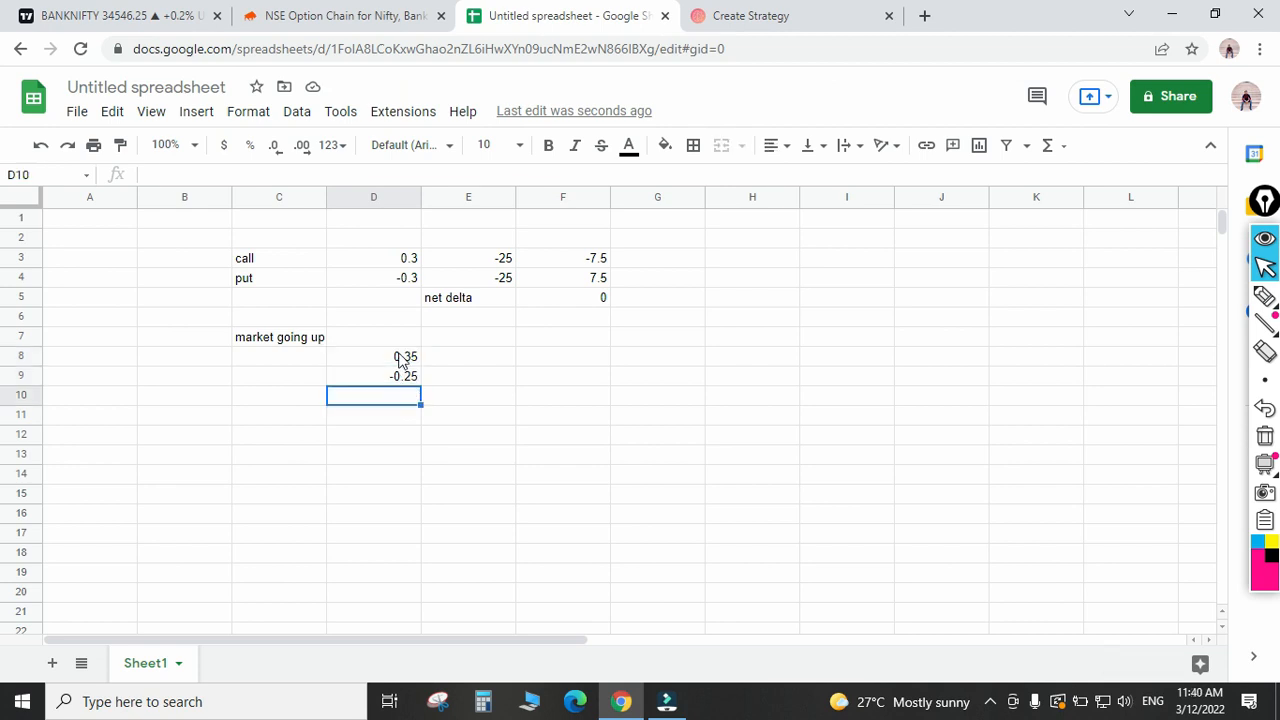
pyautogui.click(399, 360)
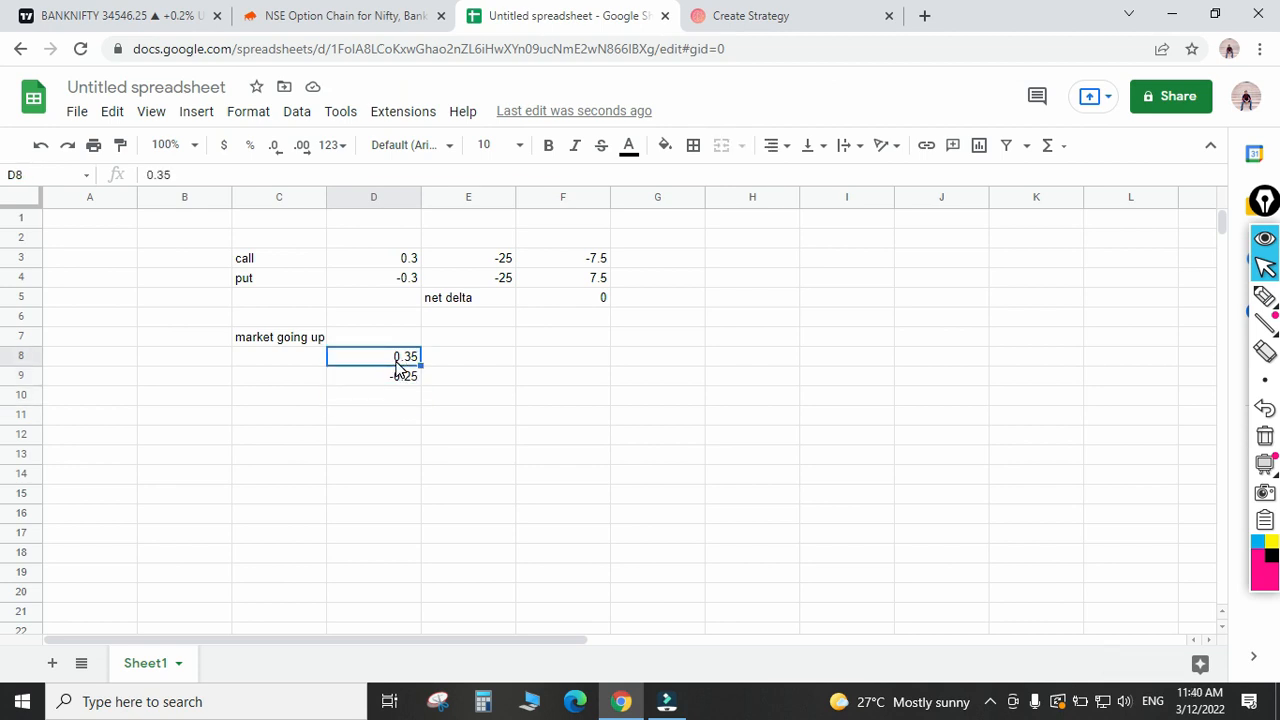
pyautogui.click(399, 377)
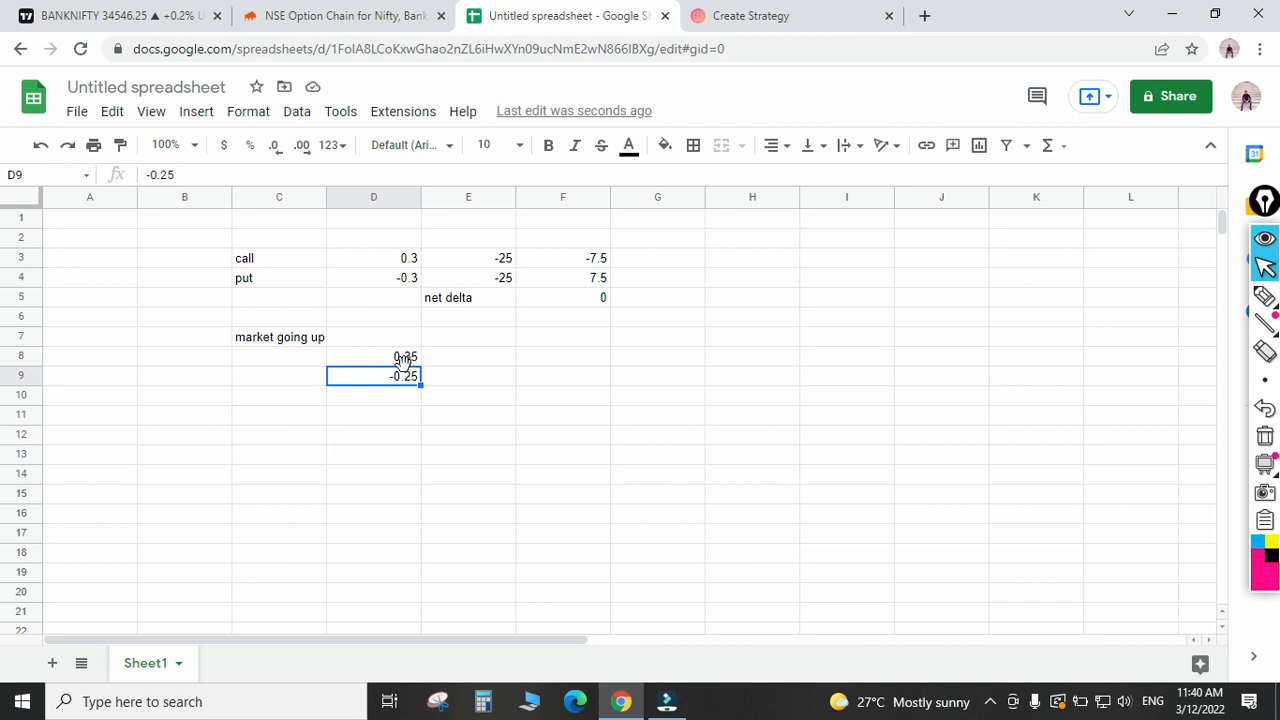
# Enter the quantity -25 in E8 and E9 beside the two market going up deltas.
pyautogui.click(451, 358)
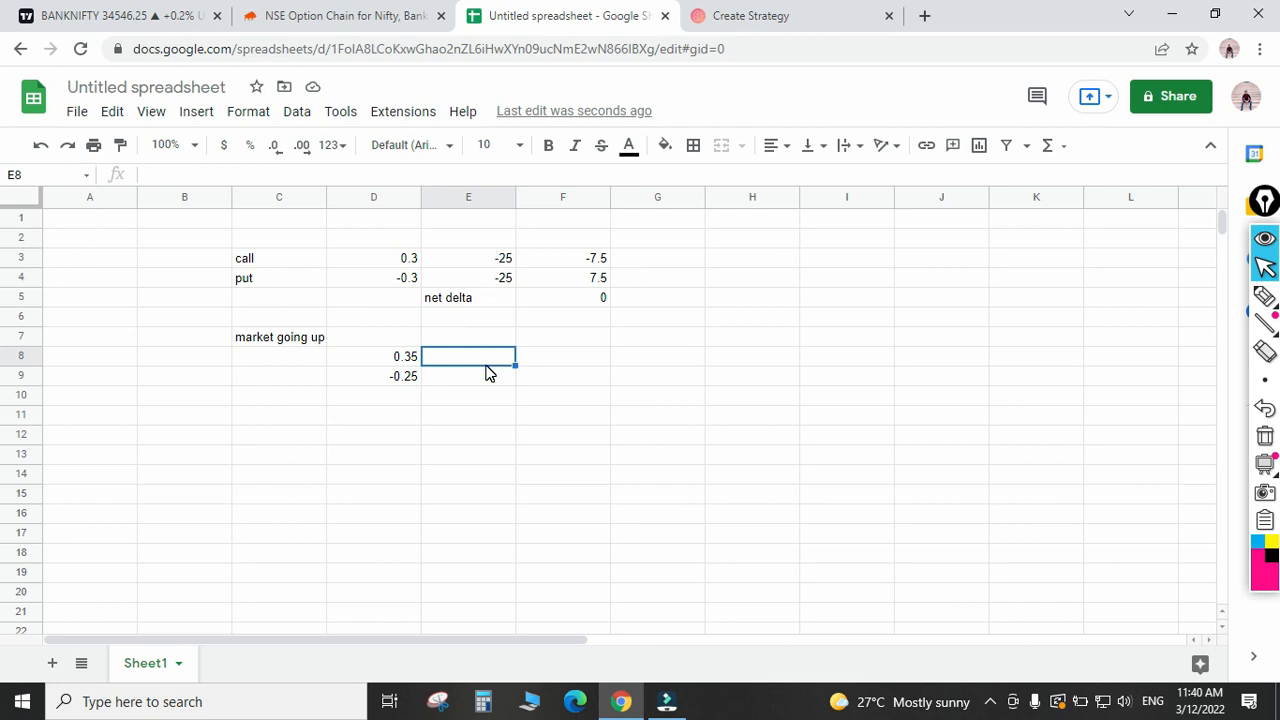
pyautogui.write('-25')
pyautogui.click(461, 378)
pyautogui.write('-25')
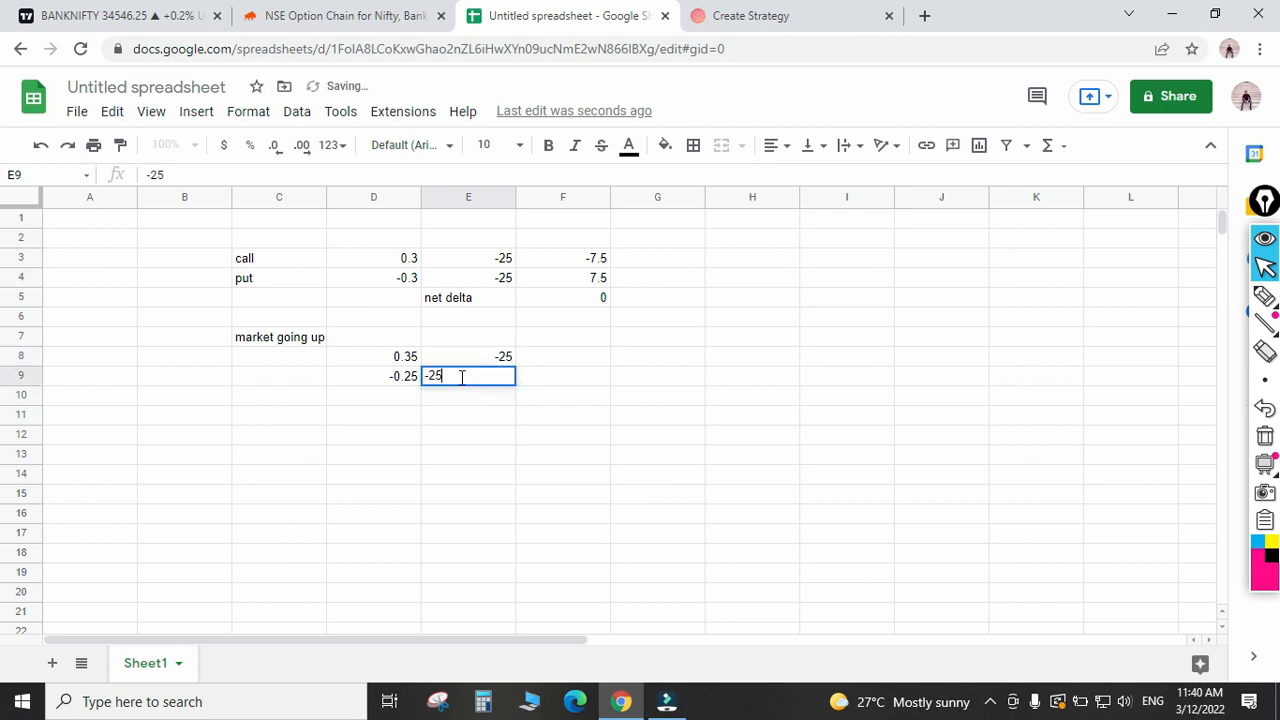
pyautogui.click(563, 438)
# Calculate the scenario's position deltas in F8 with =D8*E8 and in F9 with =D9*E9.
pyautogui.click(563, 358)
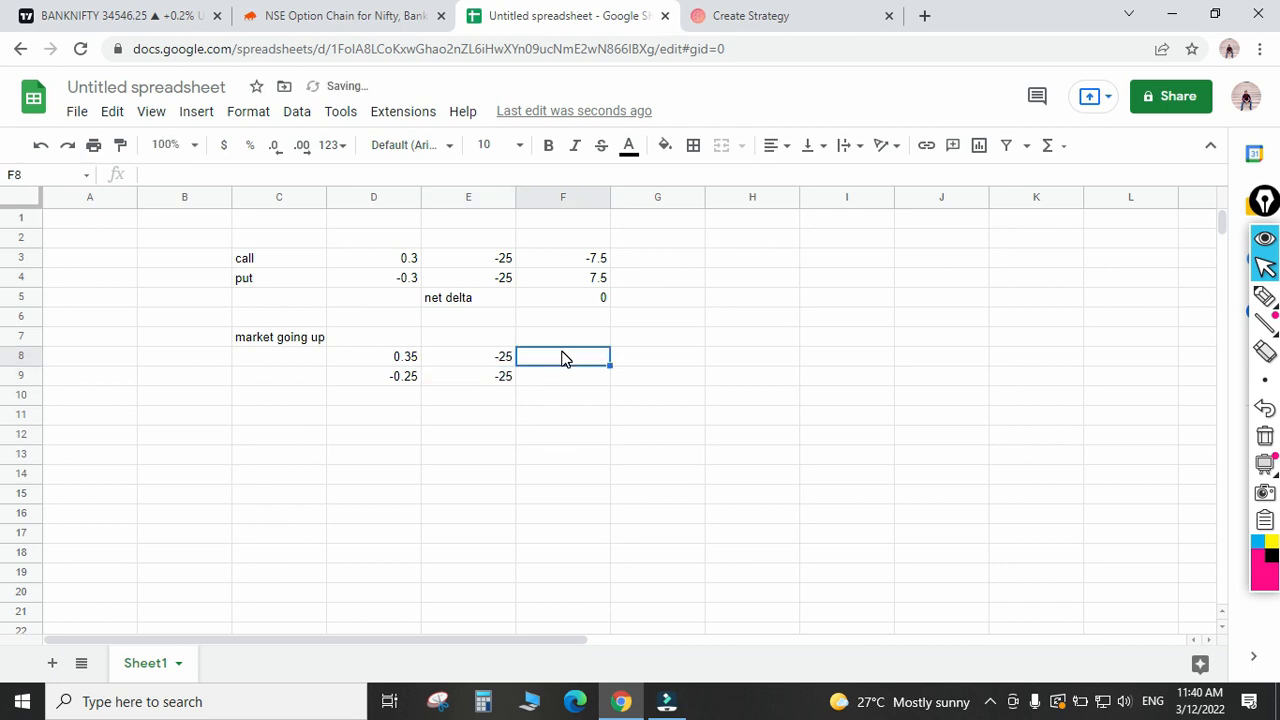
pyautogui.write('=D8')
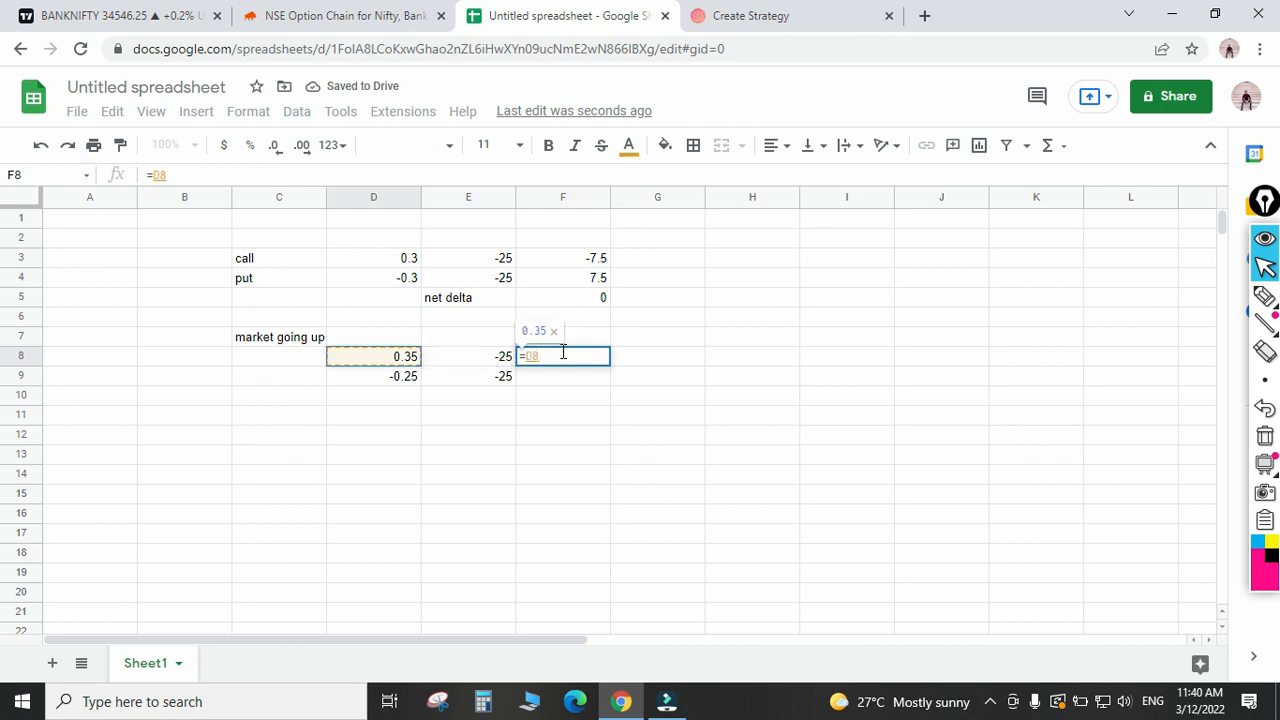
pyautogui.write('*E8')
pyautogui.press('Return')
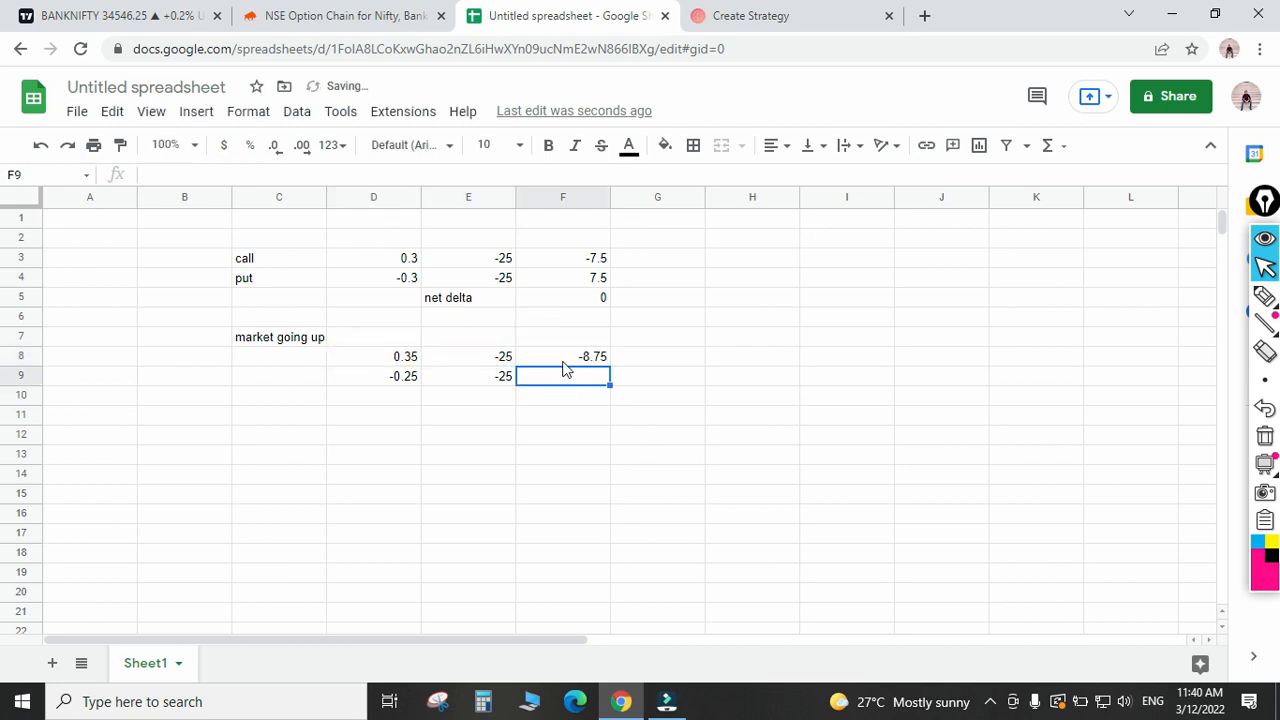
pyautogui.click(500, 379)
pyautogui.click(553, 375)
pyautogui.write('=D9')
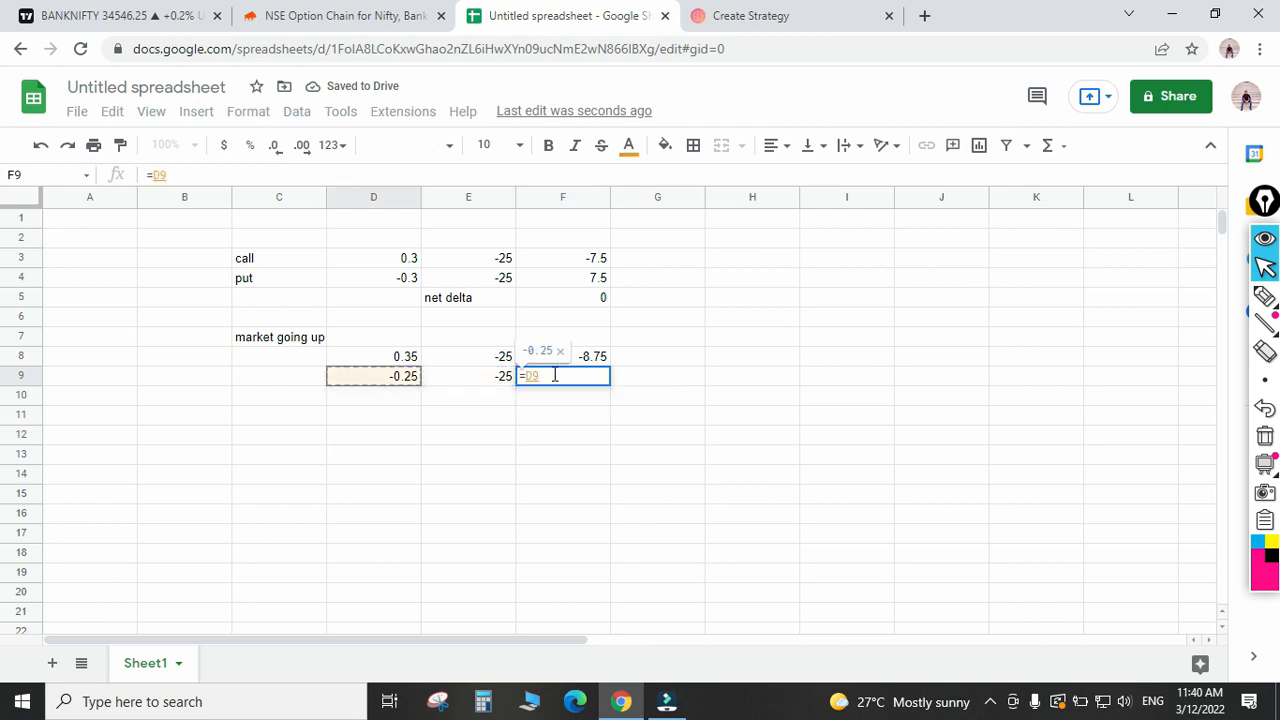
pyautogui.write('*E9')
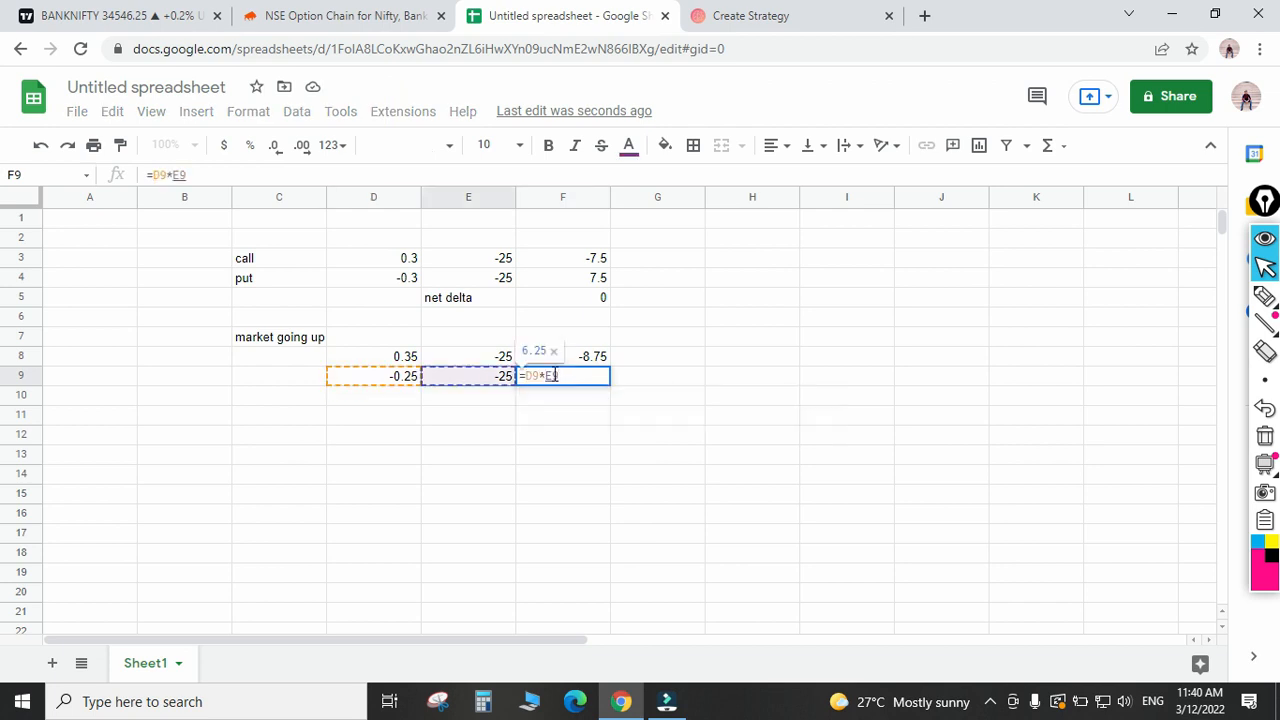
pyautogui.press('Return')
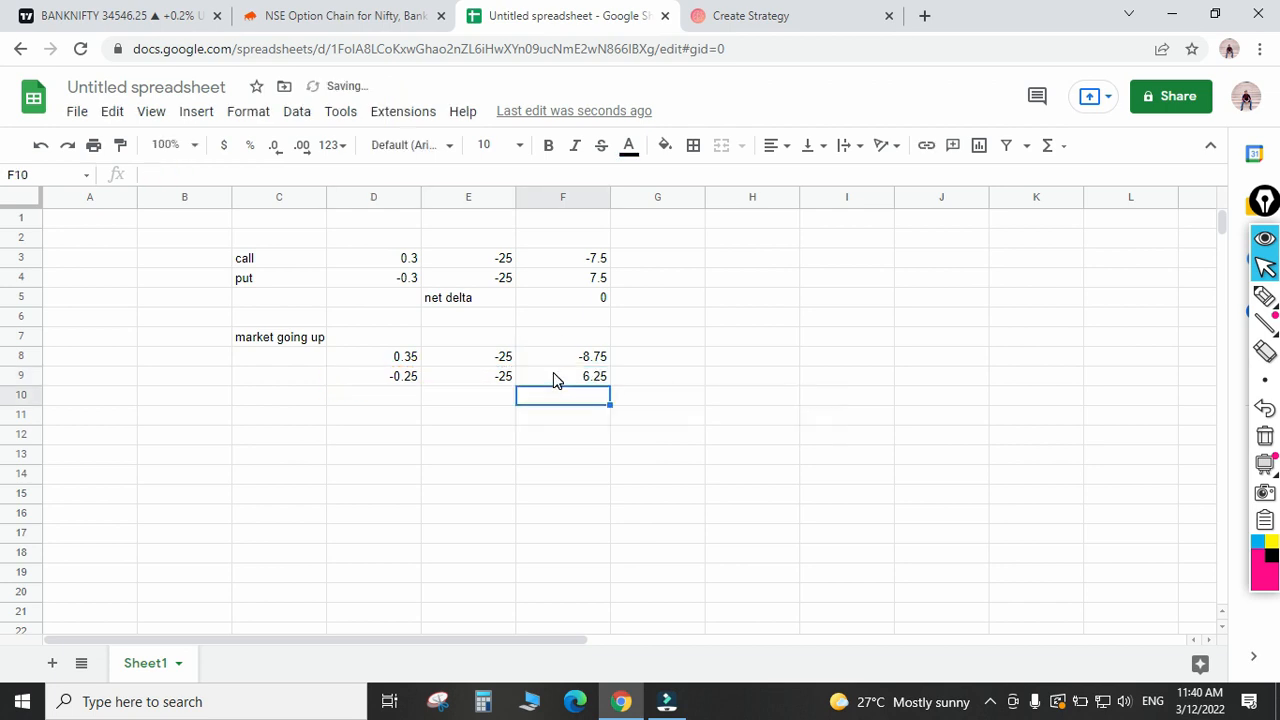
# Add the label net delta in E10 and sum the scenario's position deltas in F10 with =F8+F9.
pyautogui.click(479, 400)
pyautogui.write('net d')
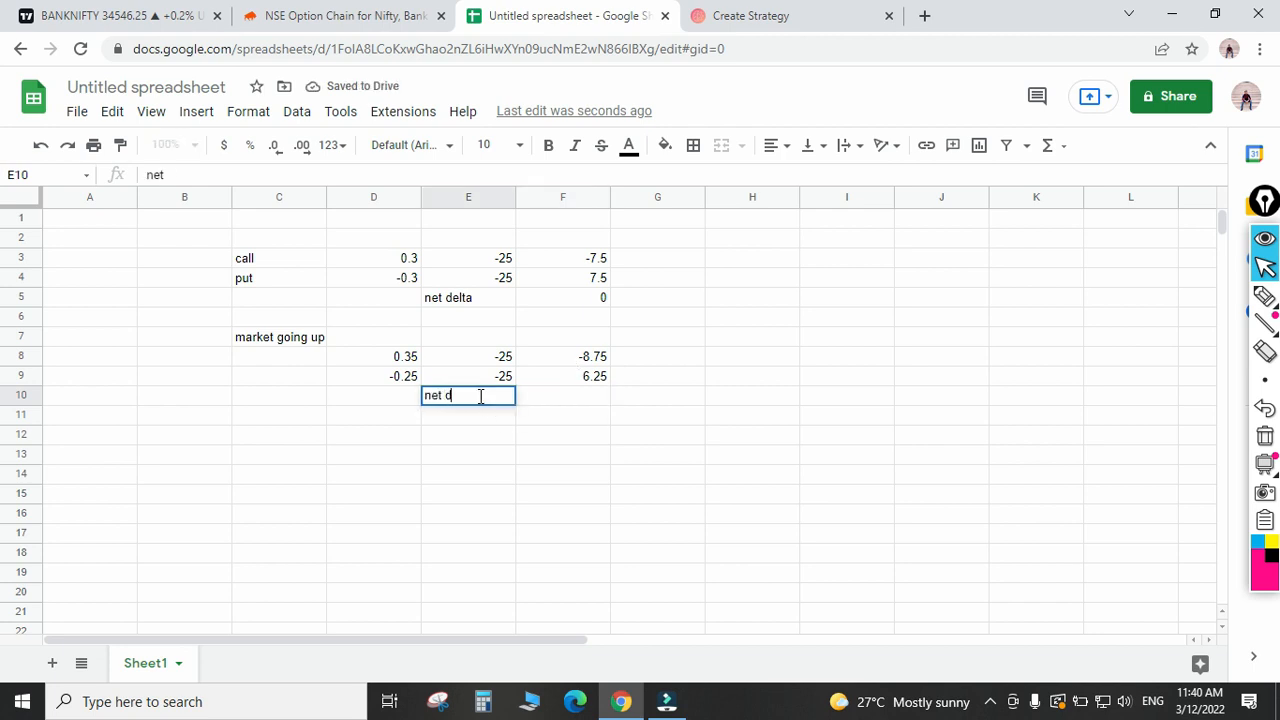
pyautogui.write('elta')
pyautogui.press('Tab')
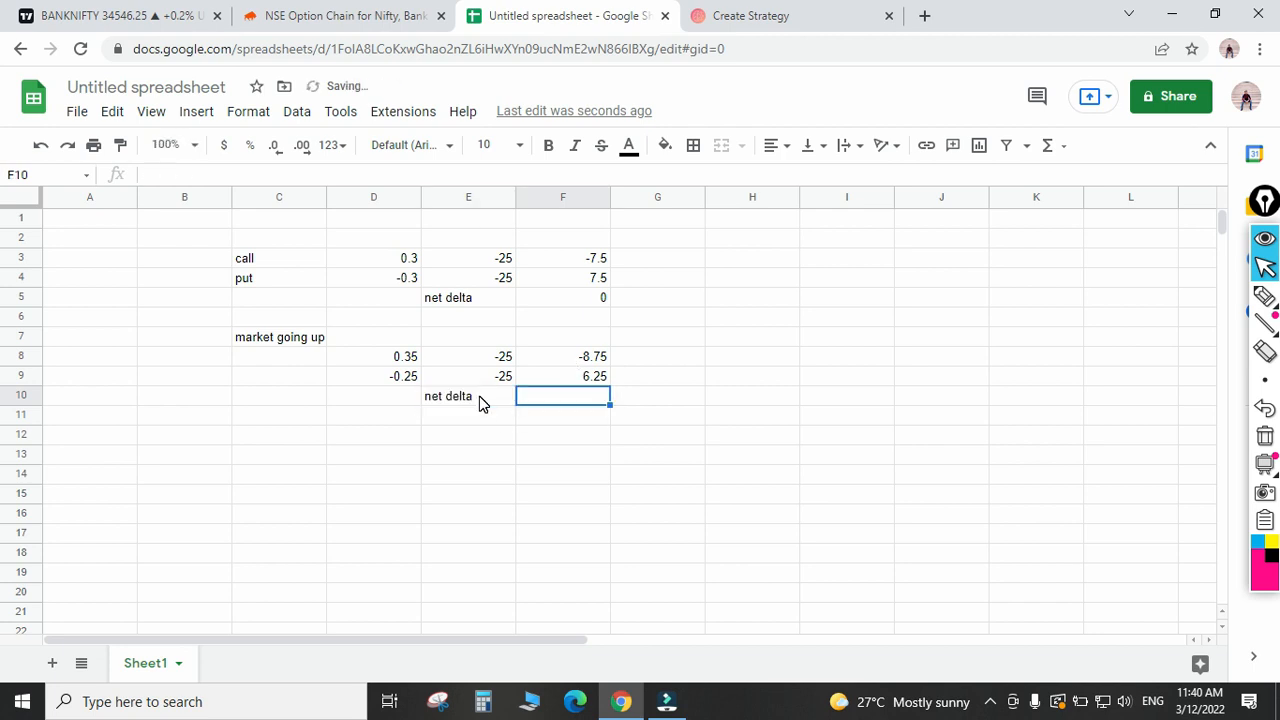
pyautogui.write('=F8')
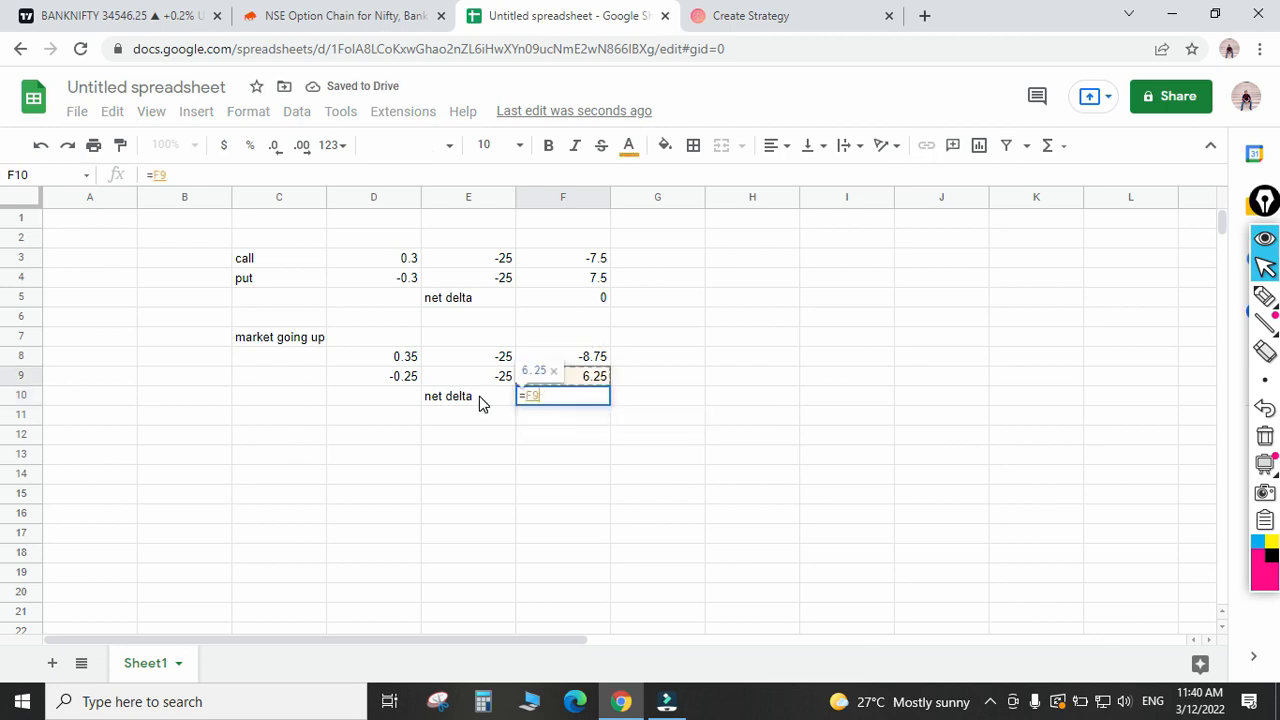
pyautogui.write('+F9')
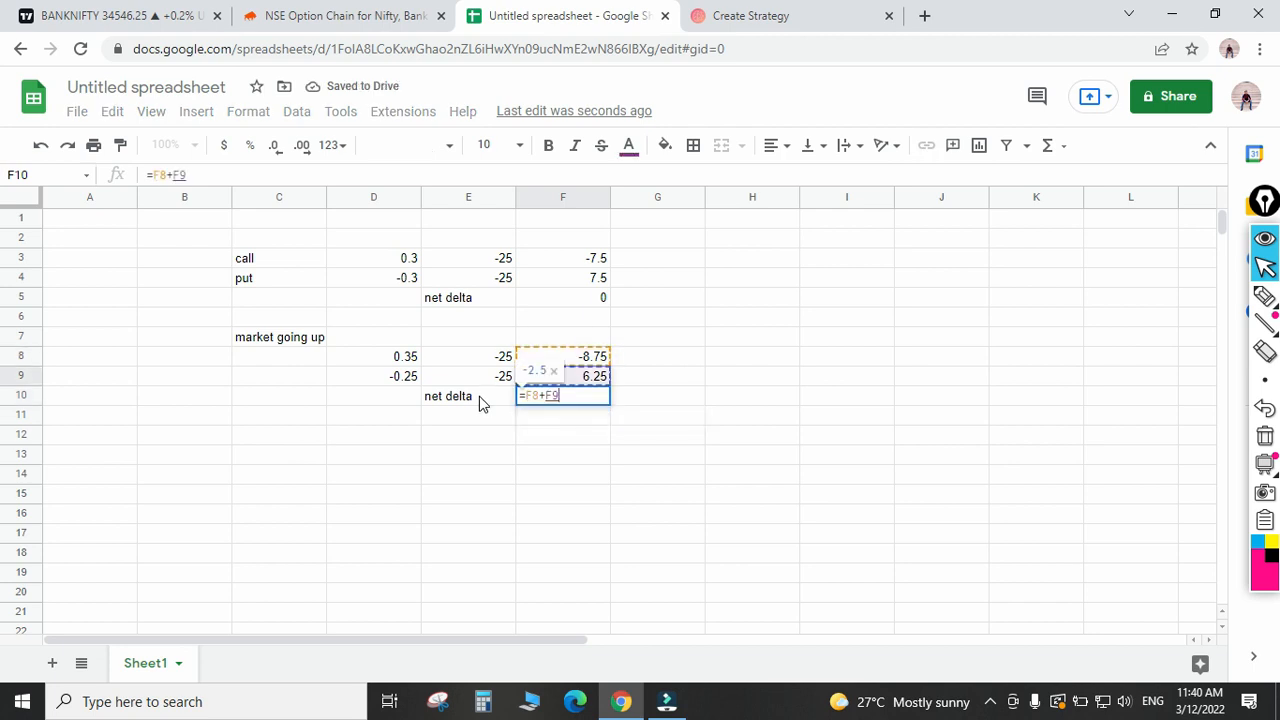
pyautogui.press('Return')
pyautogui.click(571, 401)
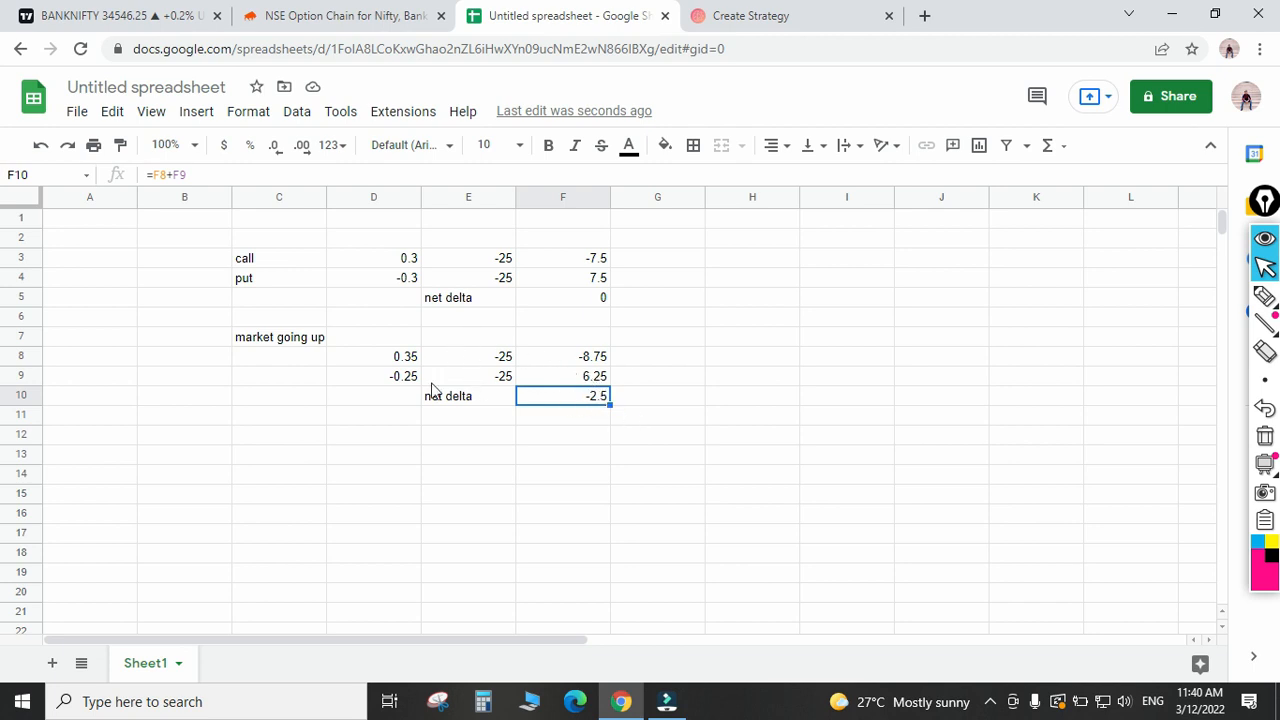
# Examine the scenario deltas in D8 and D9, check the NIFTY BANK chart in TradingView, and return to the spreadsheet's net delta in F10.
pyautogui.moveTo(352, 340); pyautogui.dragTo(409, 380)
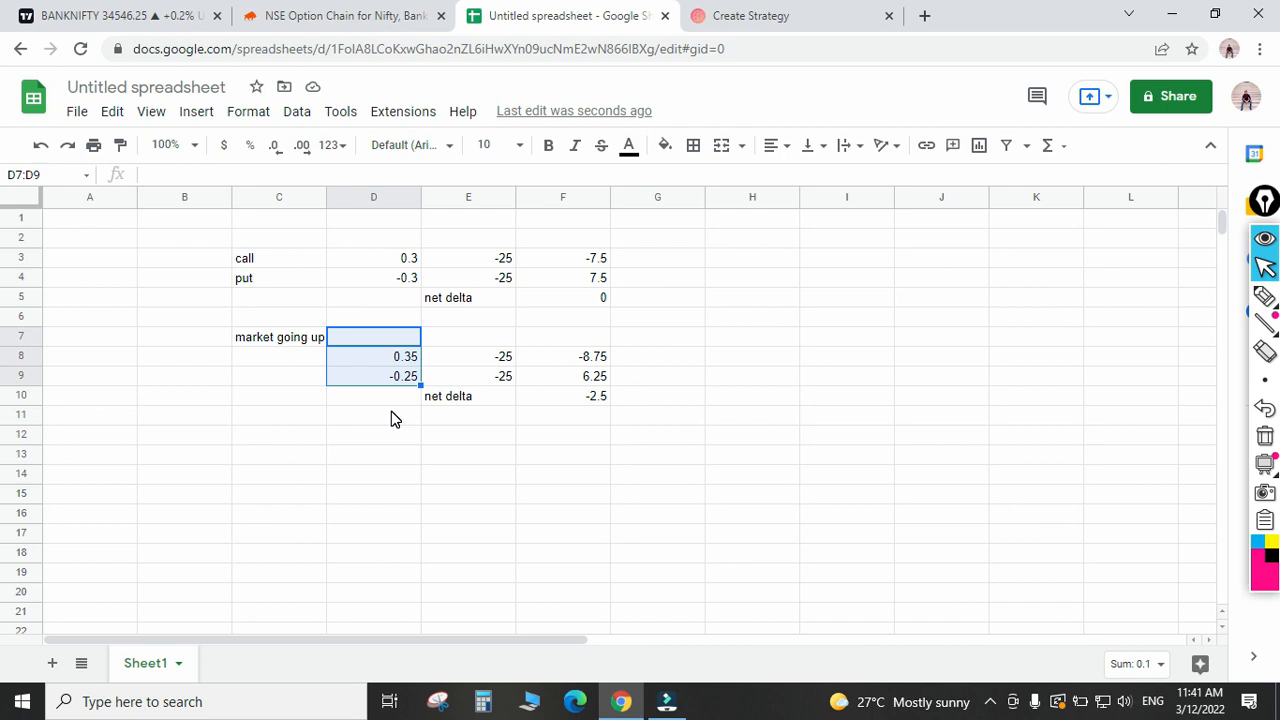
pyautogui.click(419, 496)
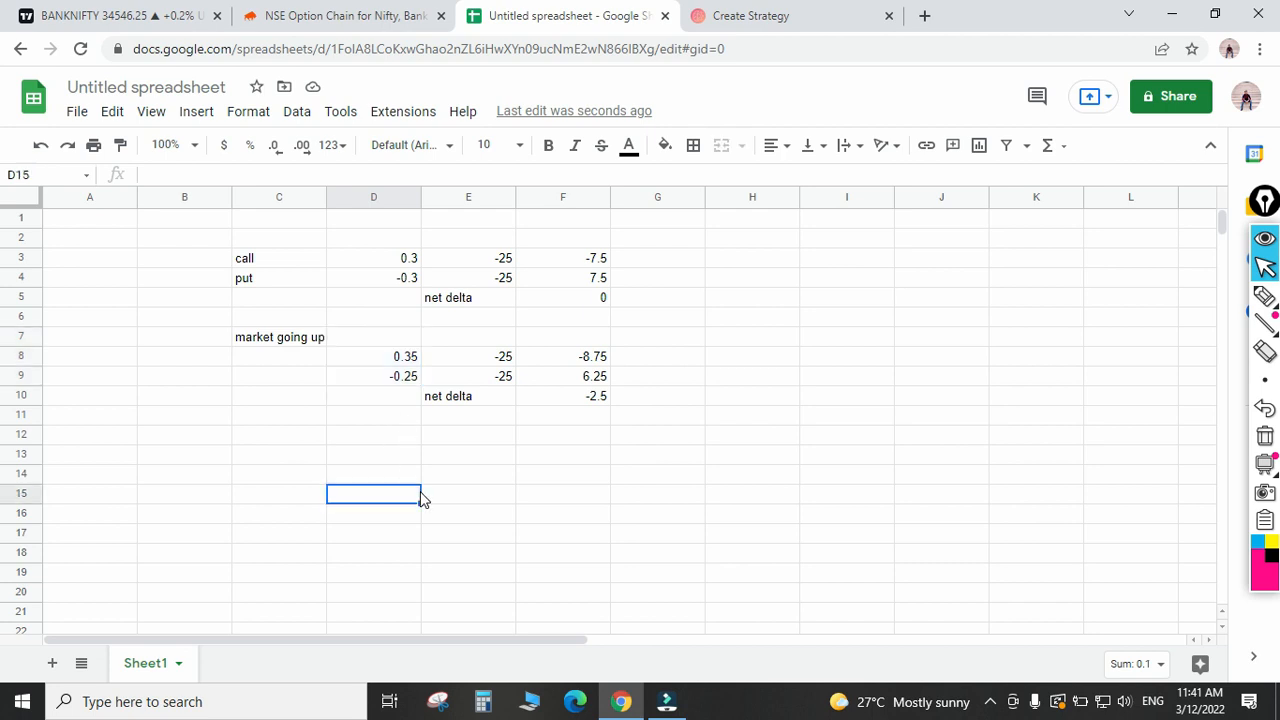
pyautogui.click(396, 362)
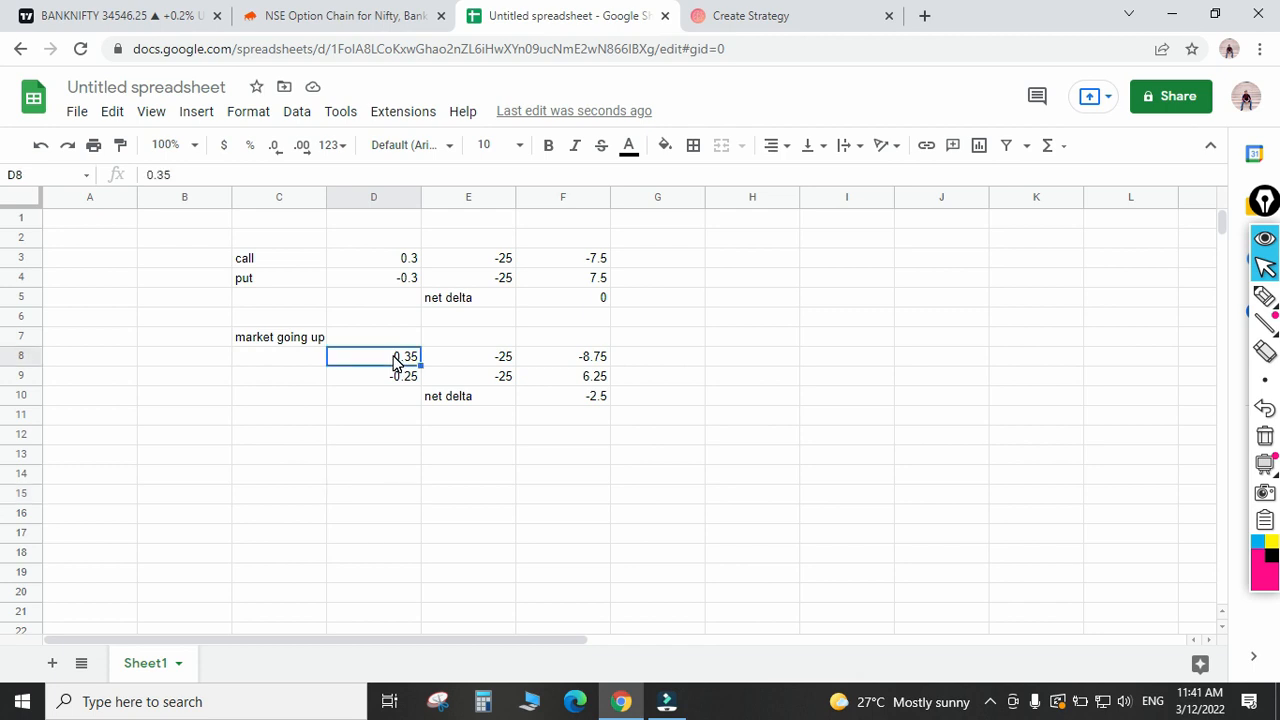
pyautogui.click(381, 378)
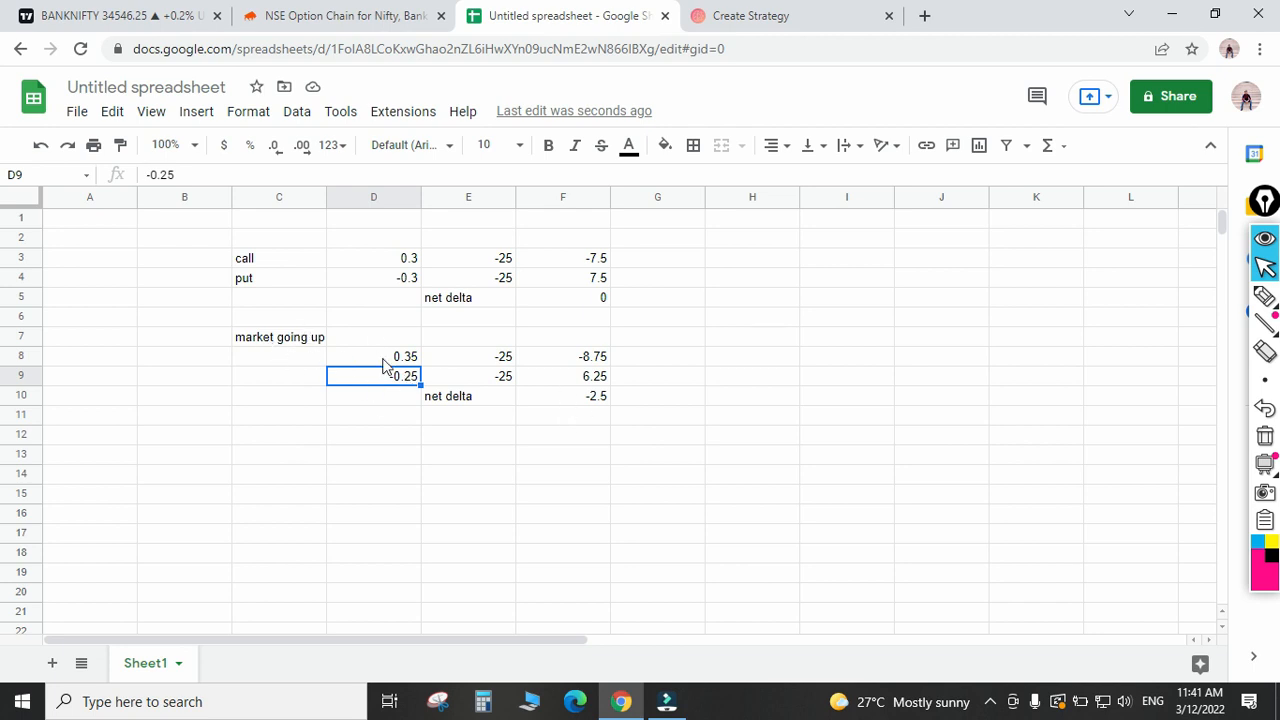
pyautogui.click(140, 12)
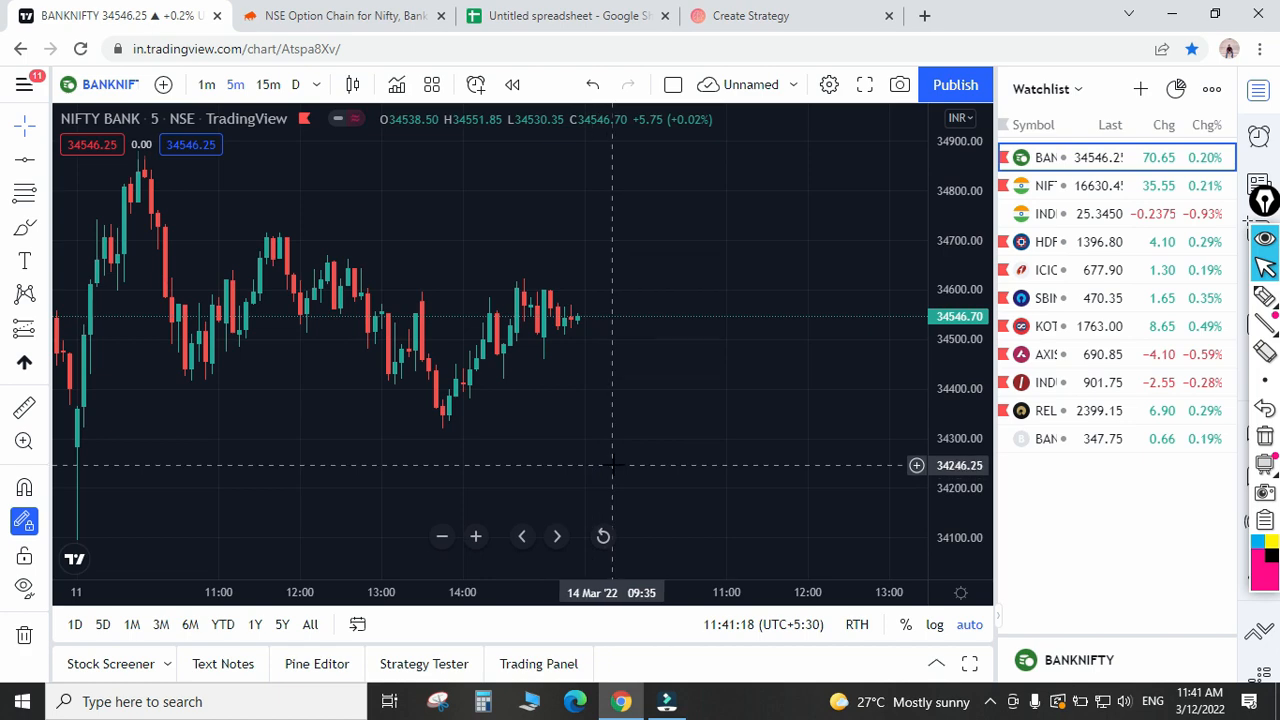
pyautogui.click(560, 15)
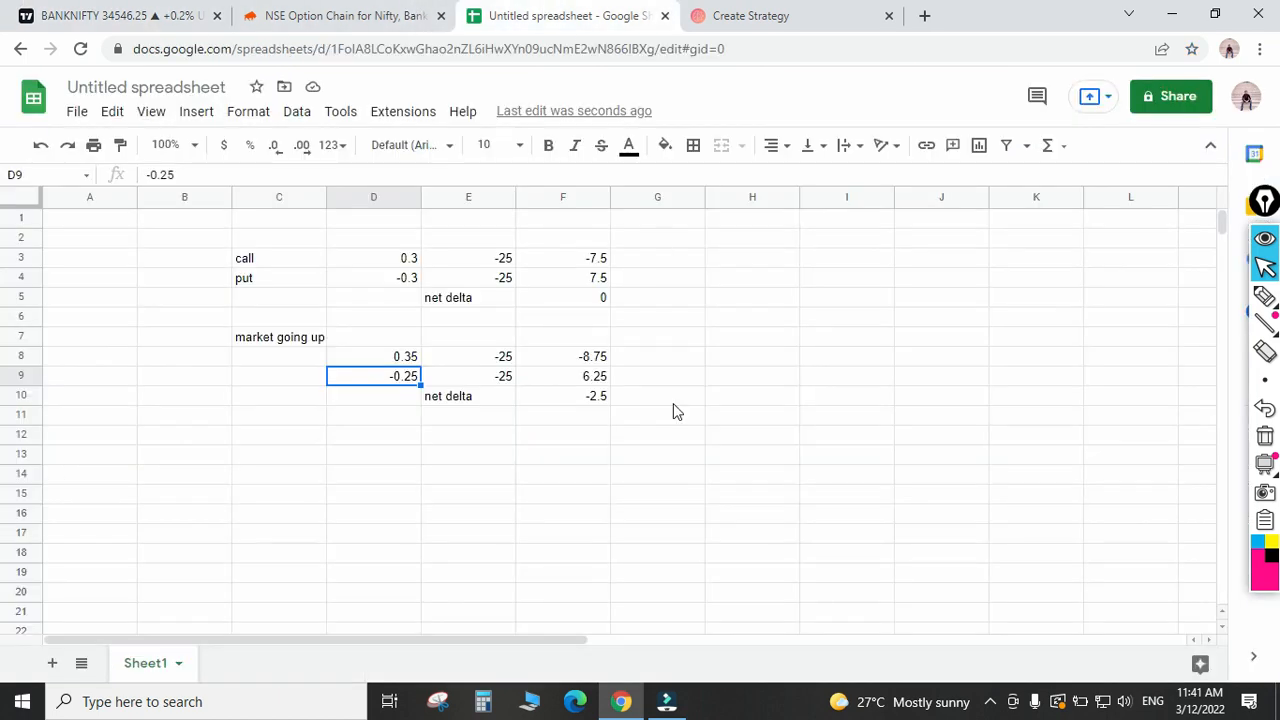
pyautogui.click(585, 406)
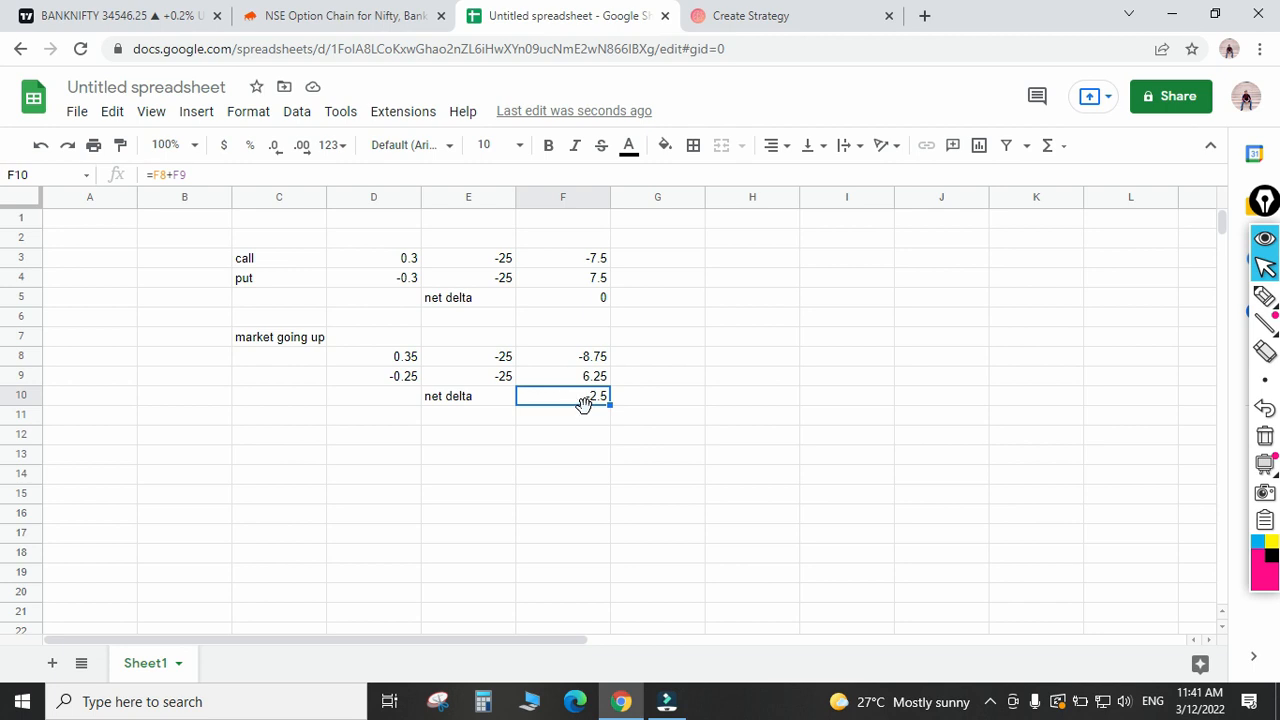
# Switch to the Tradetron strategy page and start adding a condition to the Universal Exit section.
pyautogui.click(765, 16)
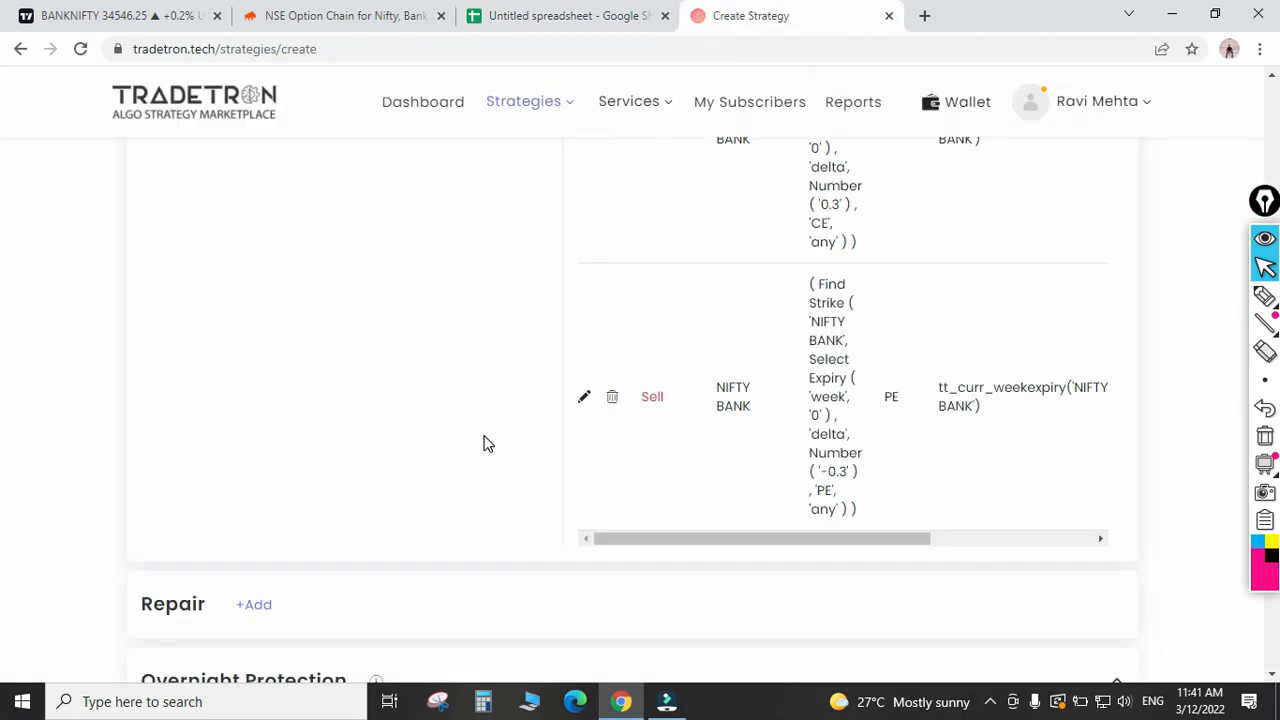
pyautogui.scroll(-3, 486, 443)
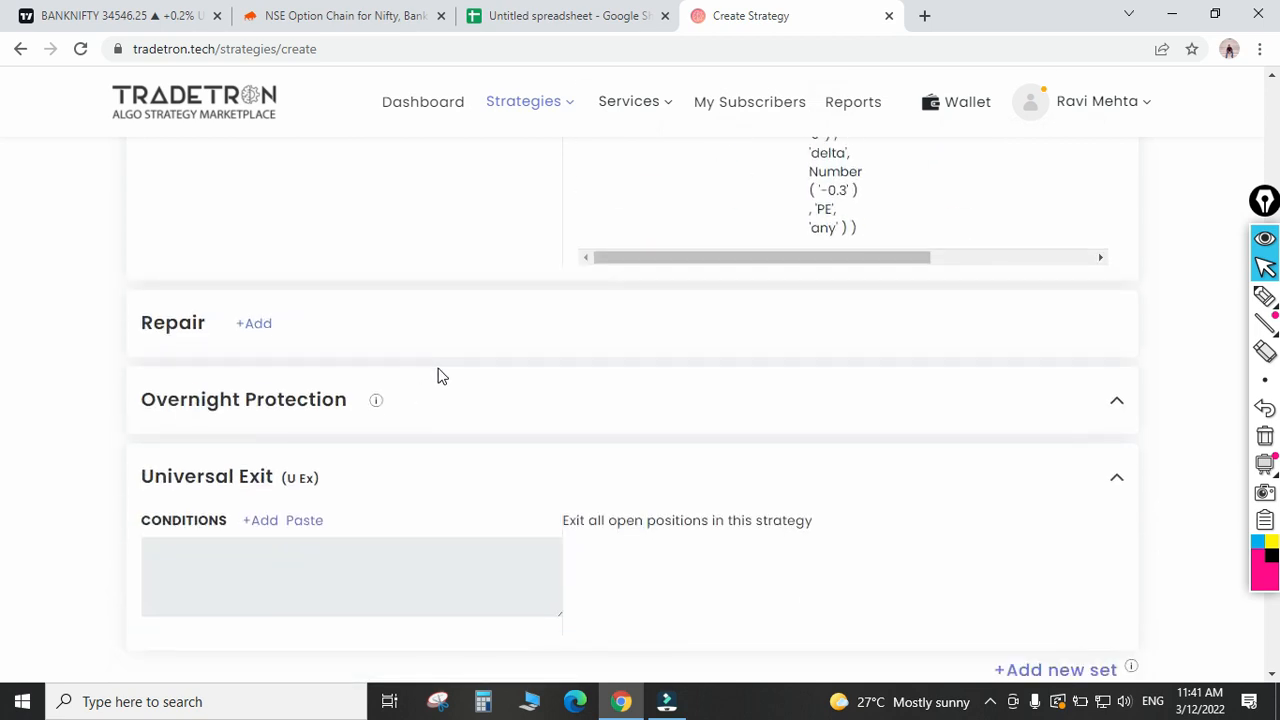
pyautogui.scroll(2, 440, 374)
pyautogui.scroll(-2, 443, 374)
pyautogui.scroll(-1, 443, 378)
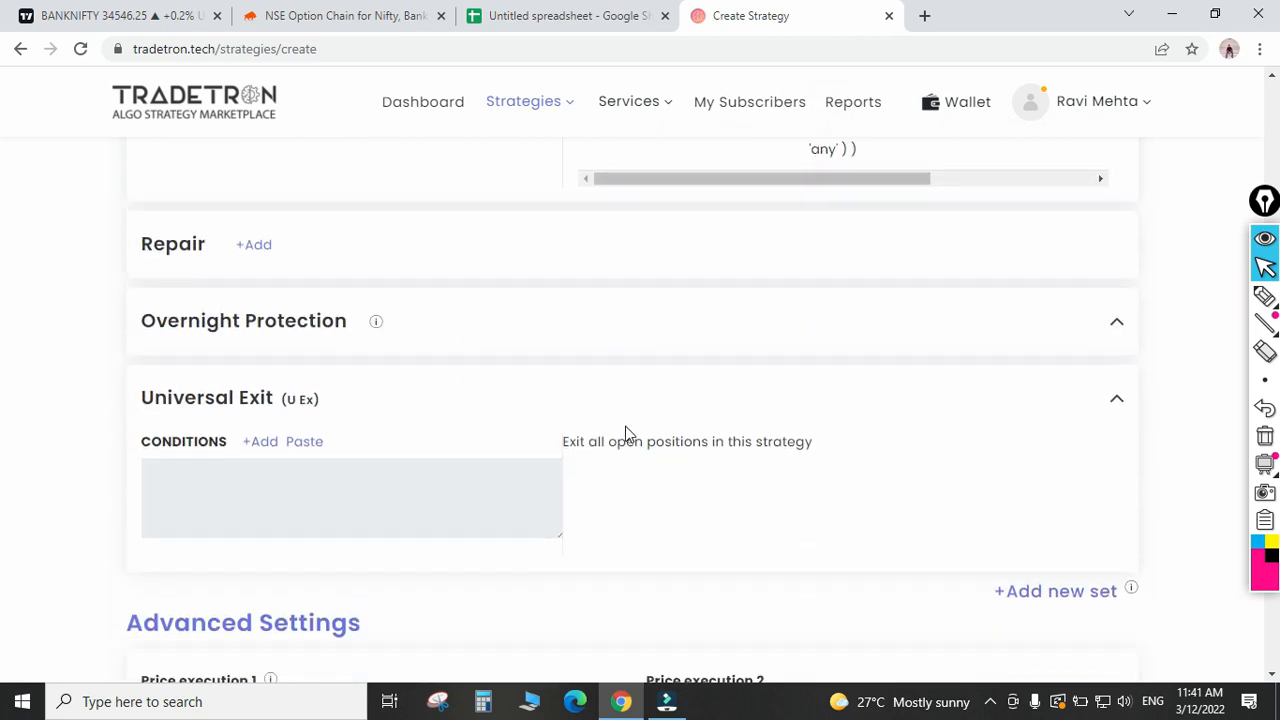
pyautogui.click(261, 427)
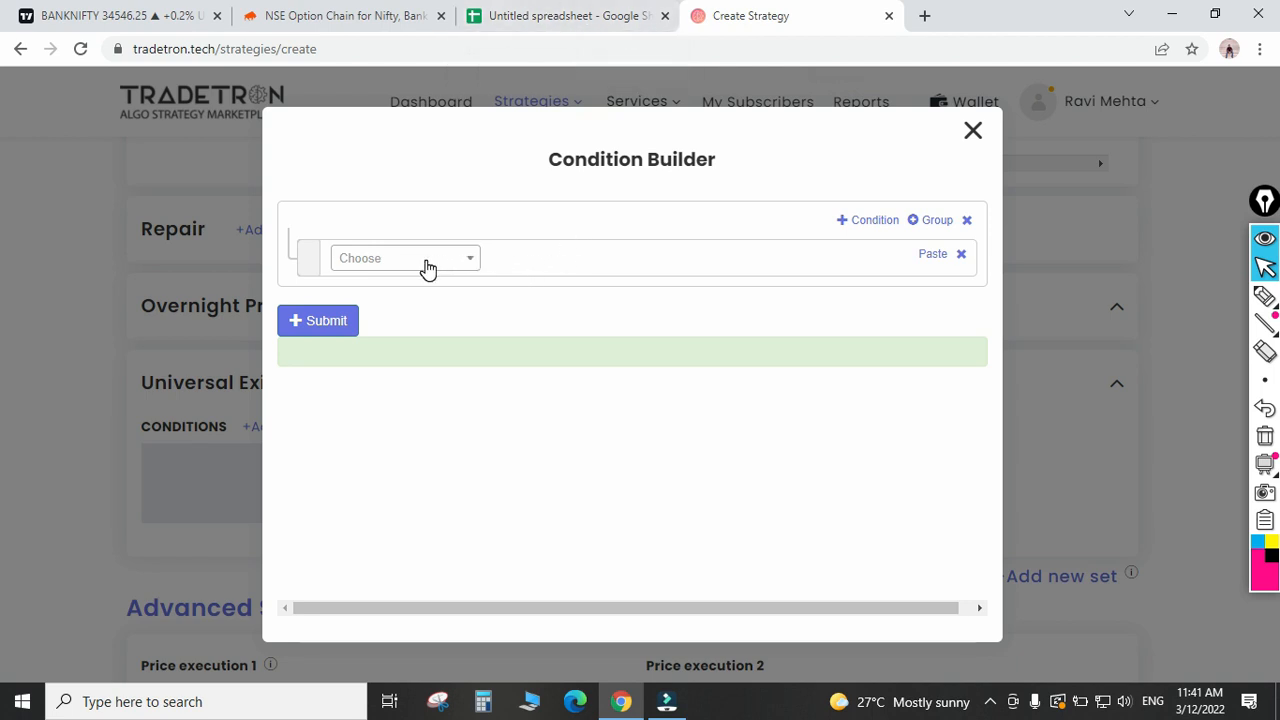
# Insert the Net Delta keyword with NIFTY BANK as its underlying into the Universal Exit condition.
pyautogui.click(426, 266)
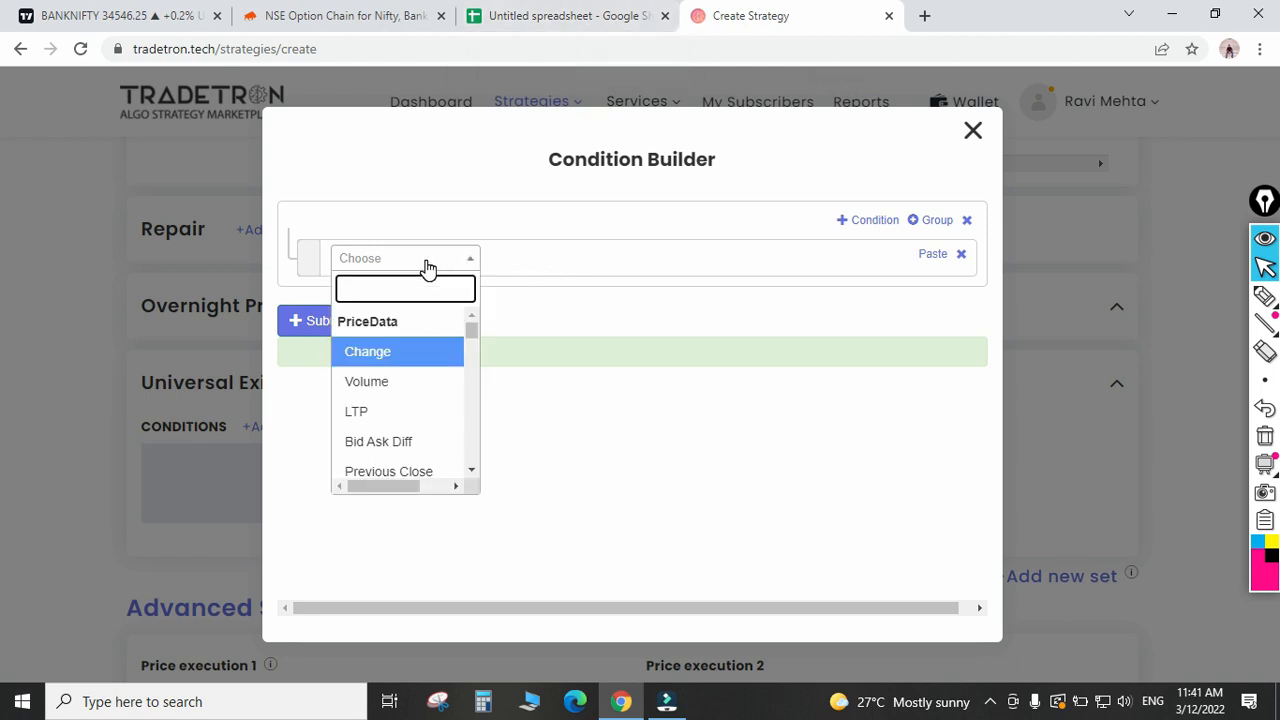
pyautogui.write('net')
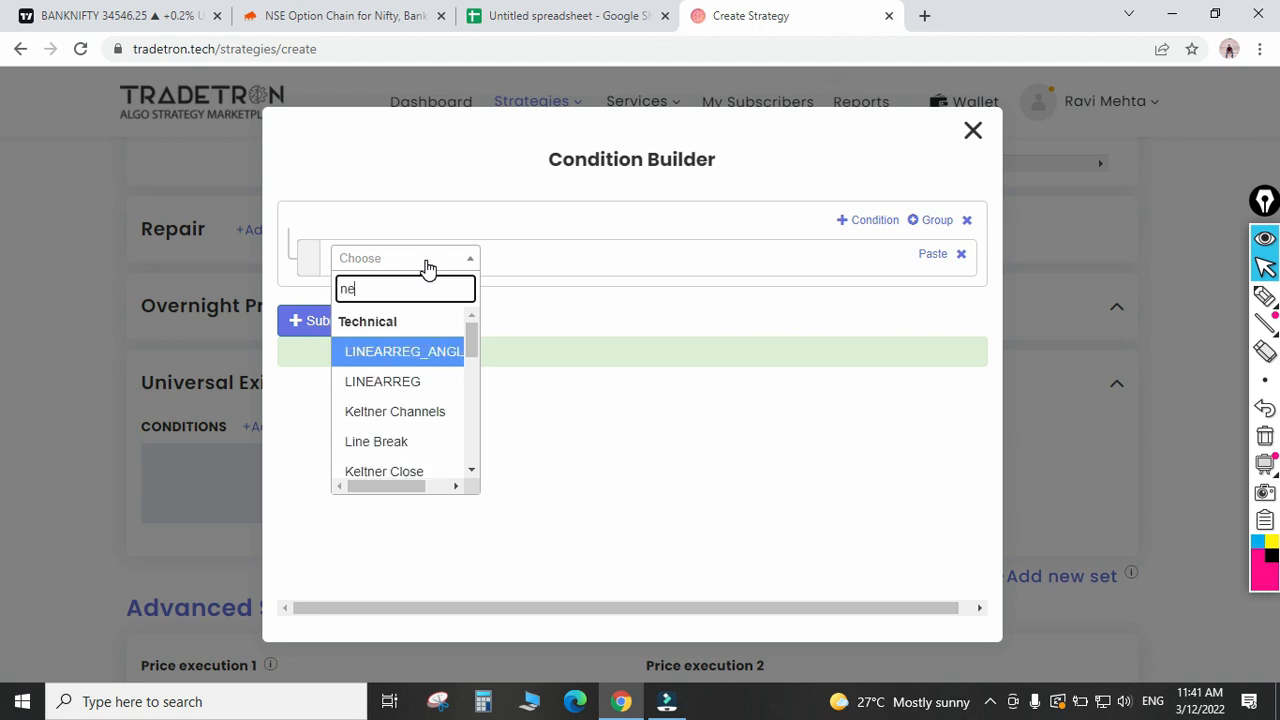
pyautogui.press('Down')
pyautogui.press('Down')
pyautogui.press('Down')
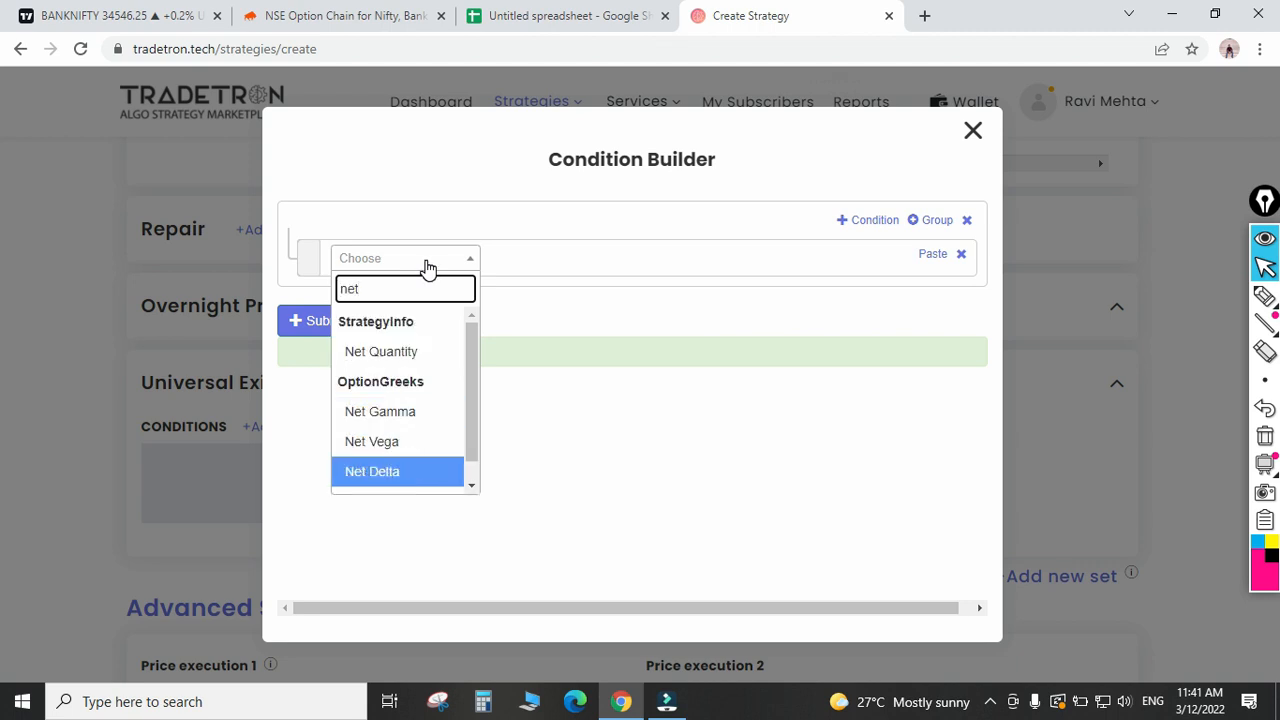
pyautogui.press('Return')
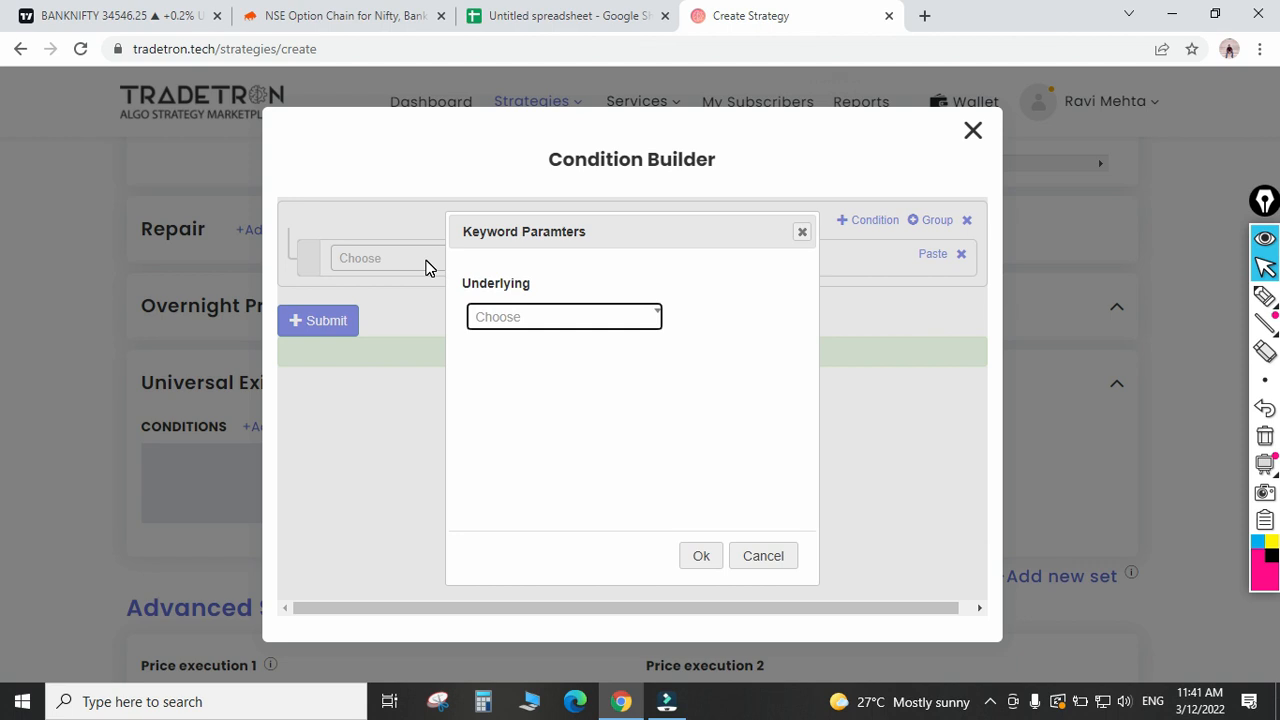
pyautogui.press('Return')
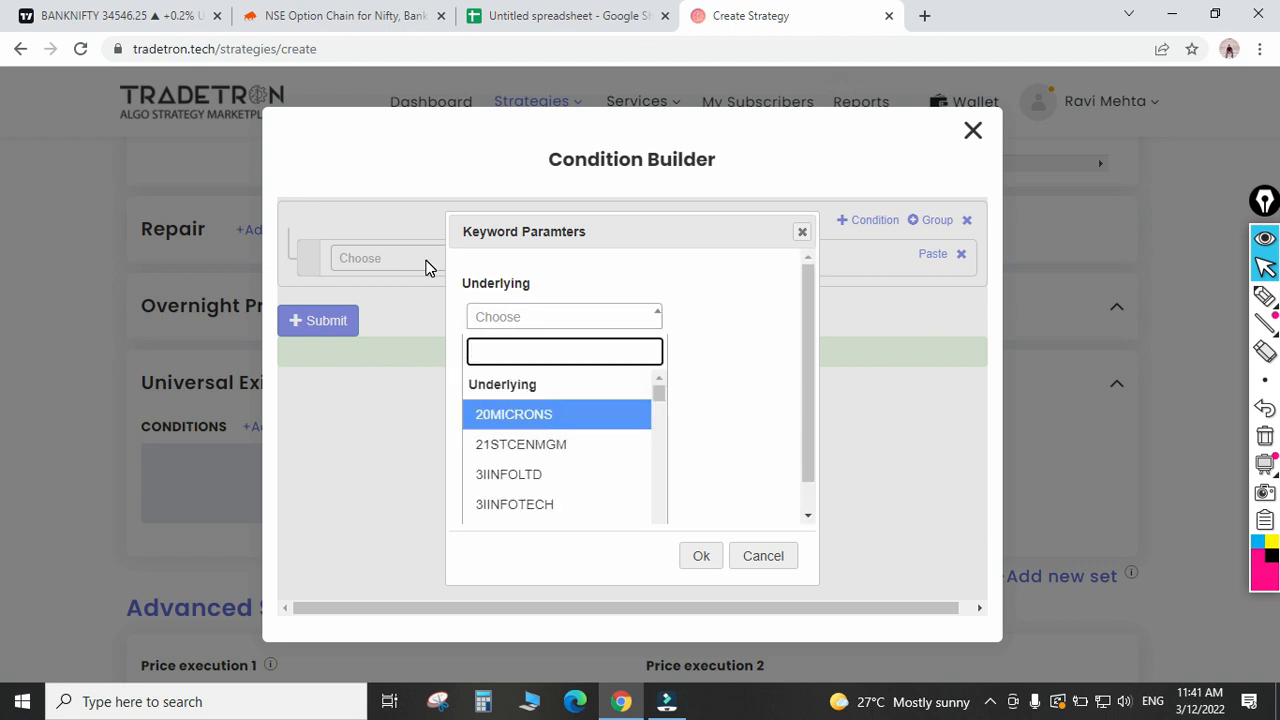
pyautogui.write('nifty')
pyautogui.press('Down')
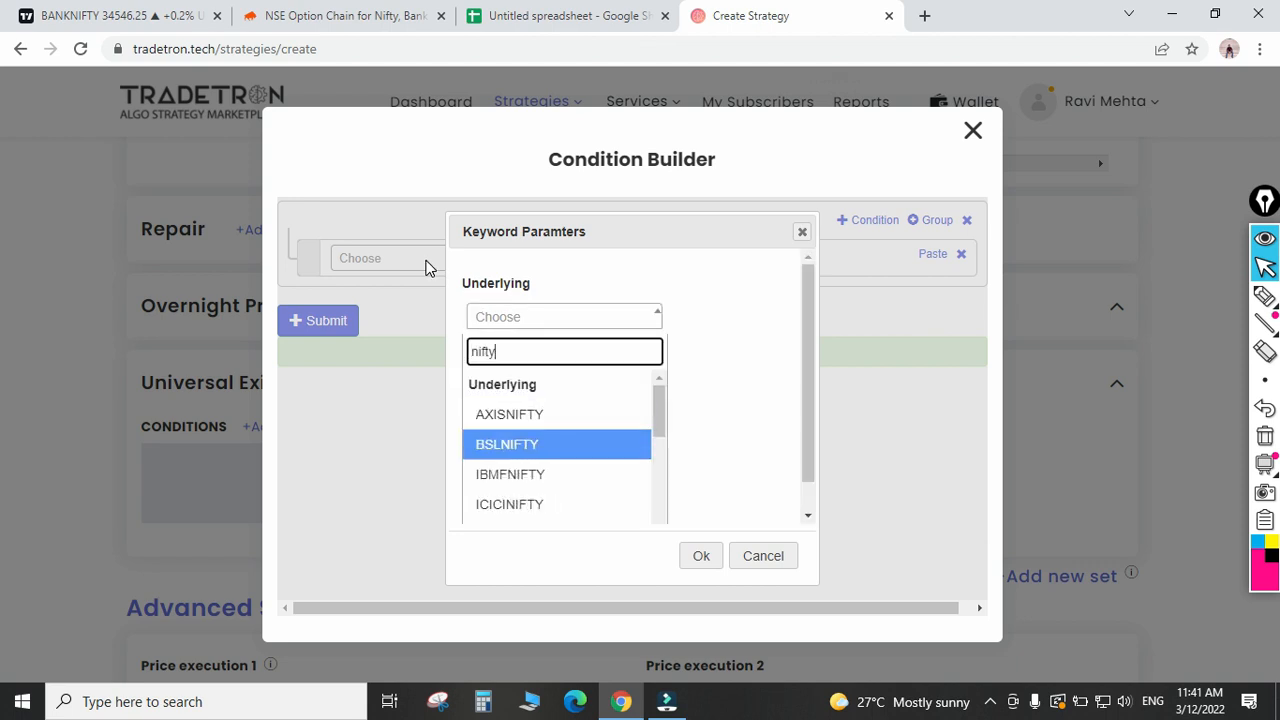
pyautogui.press('BackSpace')
pyautogui.press('BackSpace')
pyautogui.press('BackSpace')
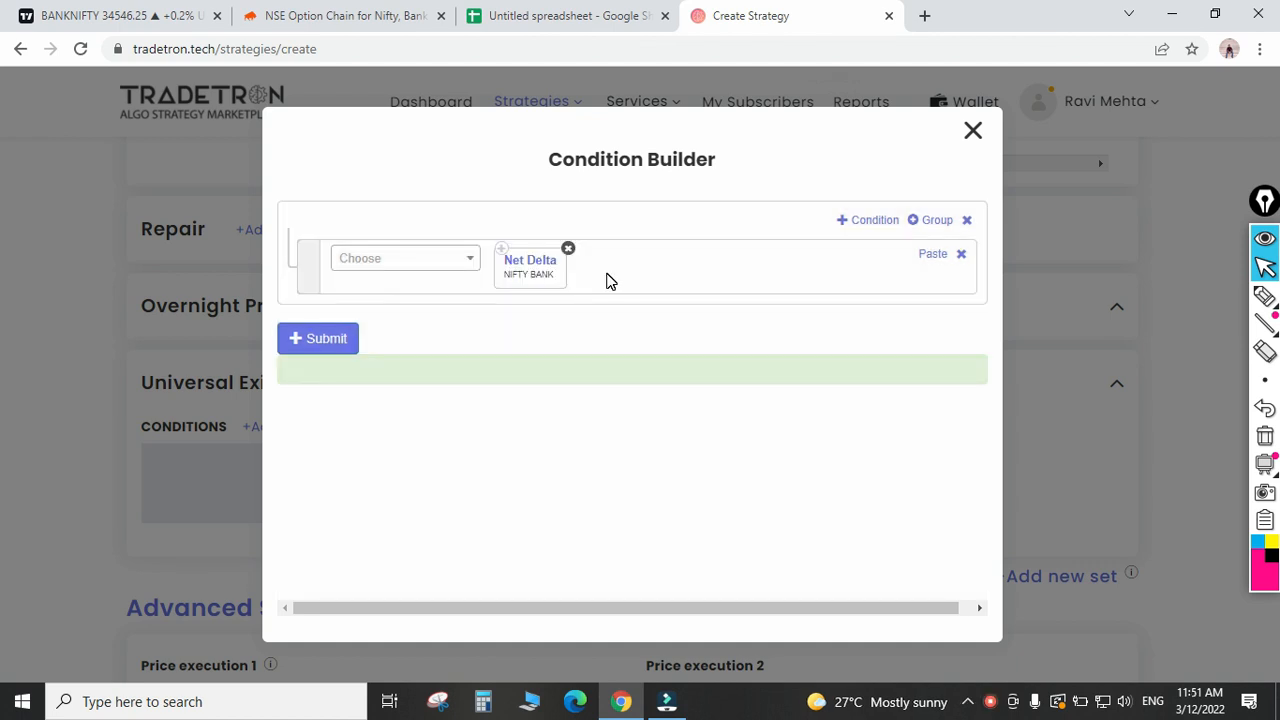
# Add a less-than operator after the Net Delta block and start inserting a Number keyword.
pyautogui.click(418, 262)
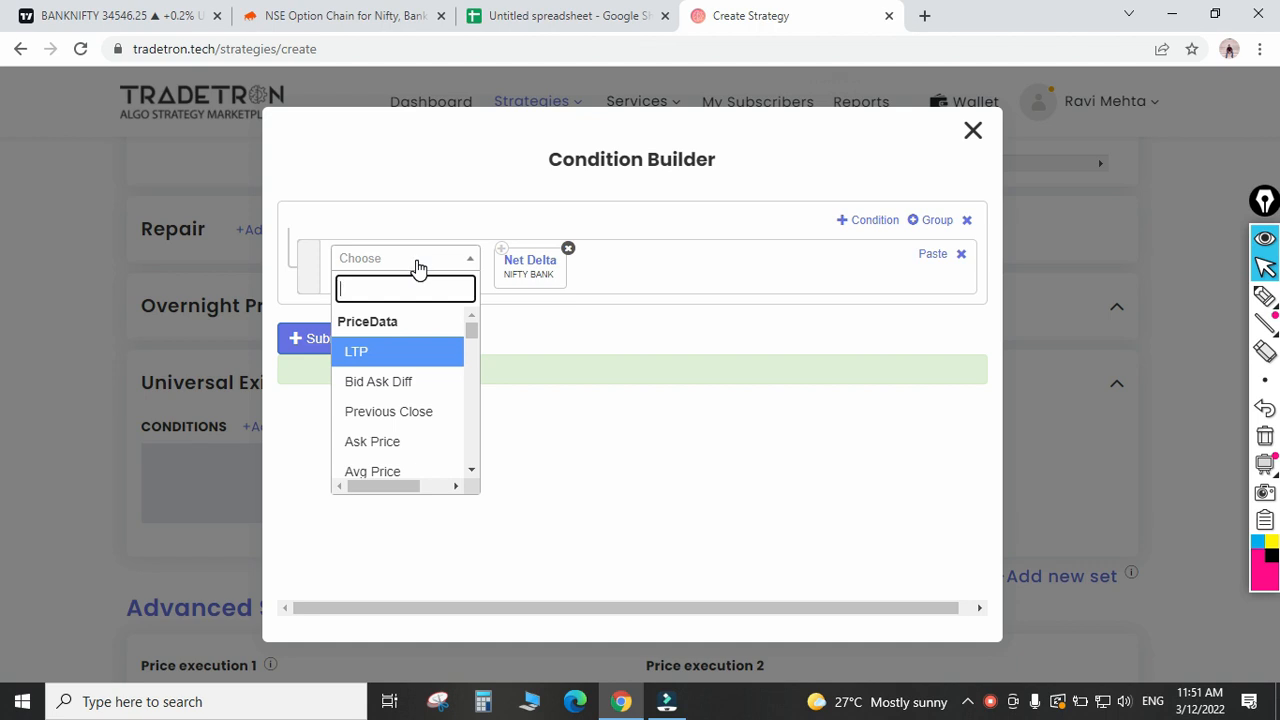
pyautogui.write('<')
pyautogui.press('Return')
pyautogui.write('num')
pyautogui.press('Return')
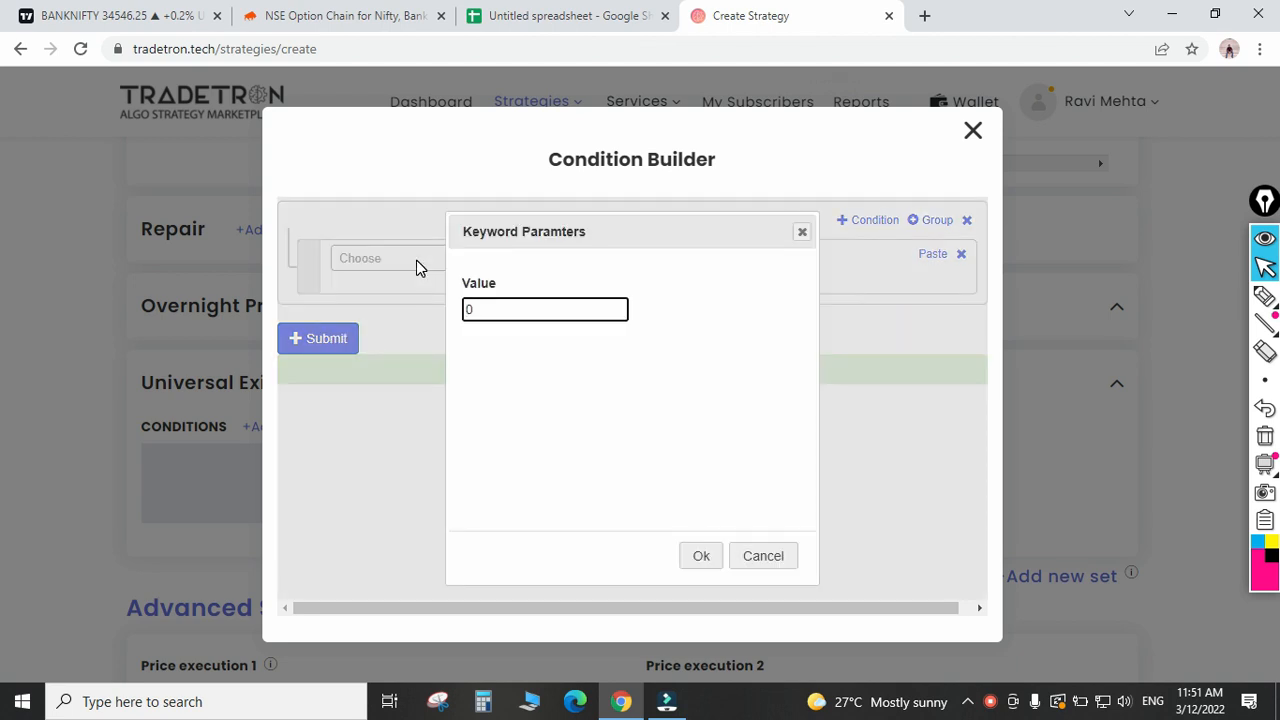
# Check the scenario's net delta in F10 of the spreadsheet and set the Tradetron condition's Number value to -2.5.
pyautogui.click(560, 15)
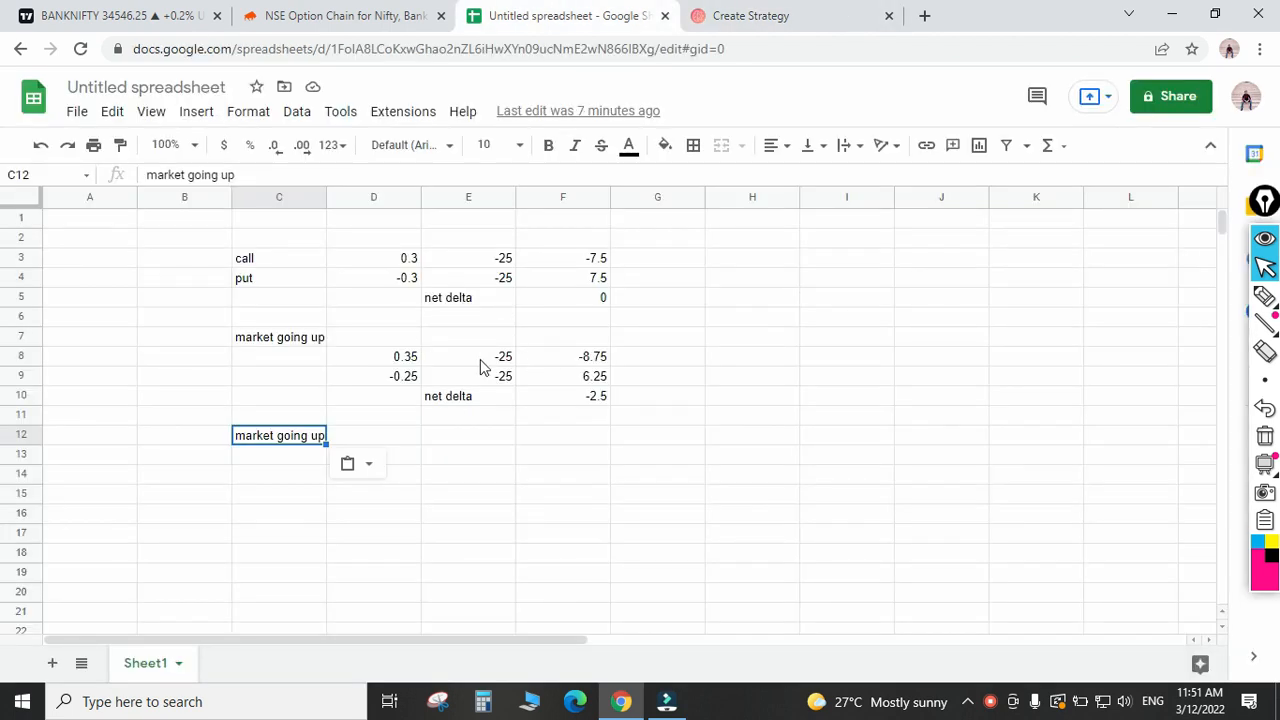
pyautogui.click(590, 403)
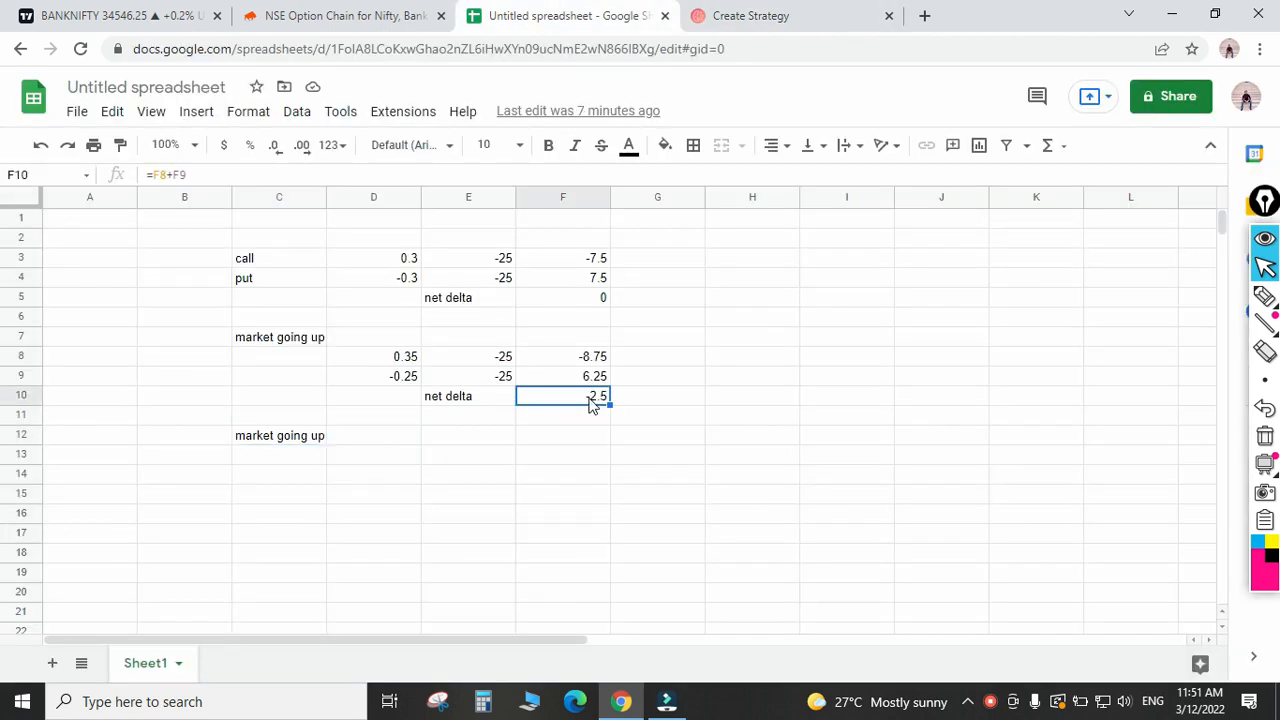
pyautogui.click(700, 12)
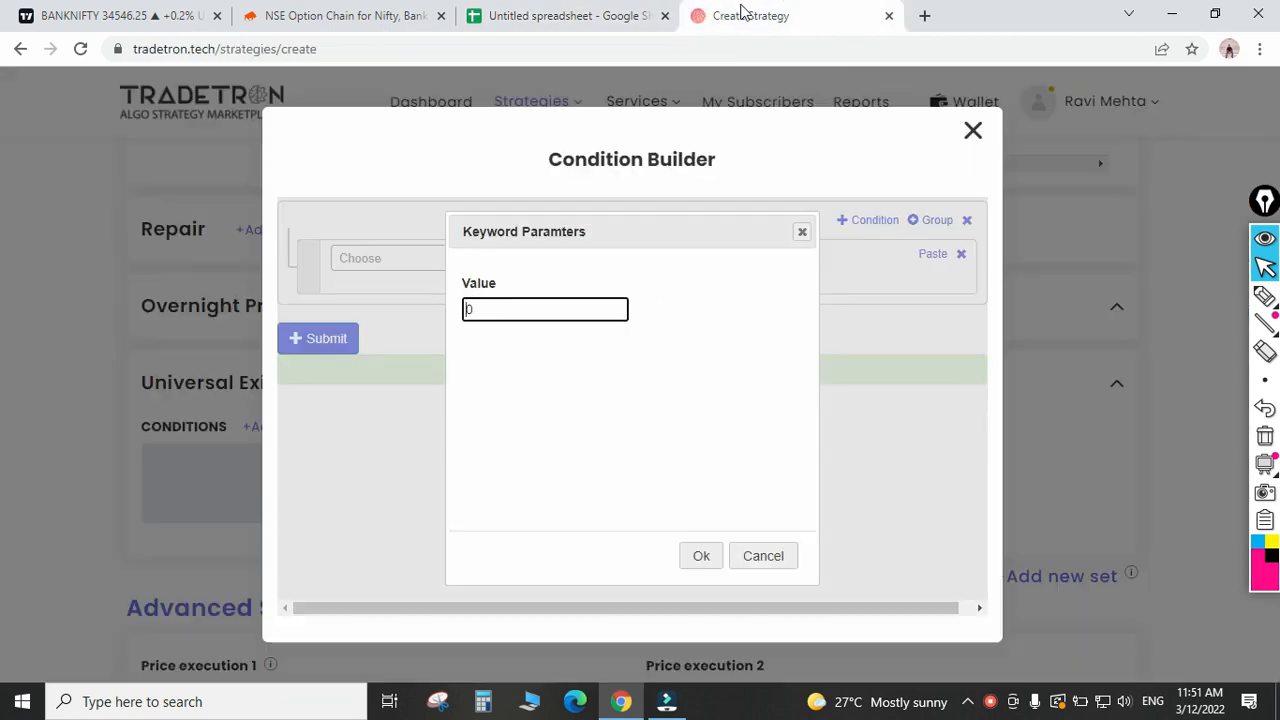
pyautogui.click(527, 315)
pyautogui.hotkey('ctrl', 'a')
pyautogui.write('-')
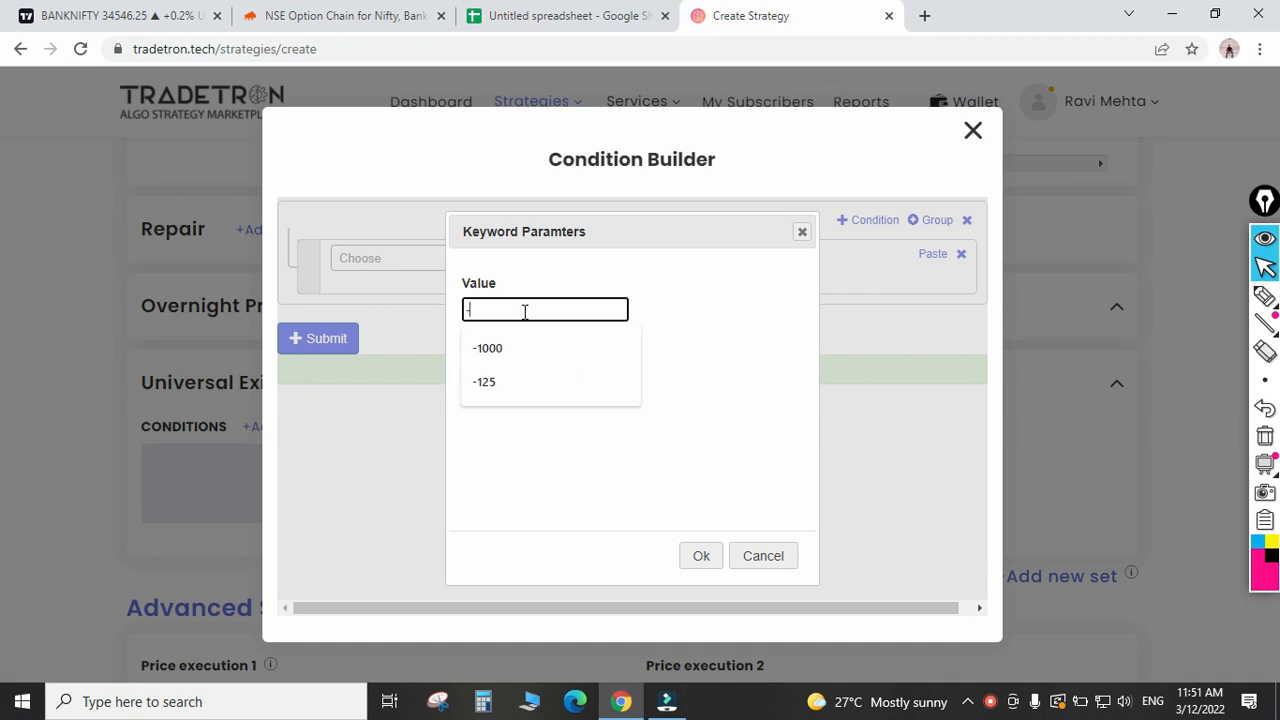
pyautogui.write('2.5')
pyautogui.press('Return')
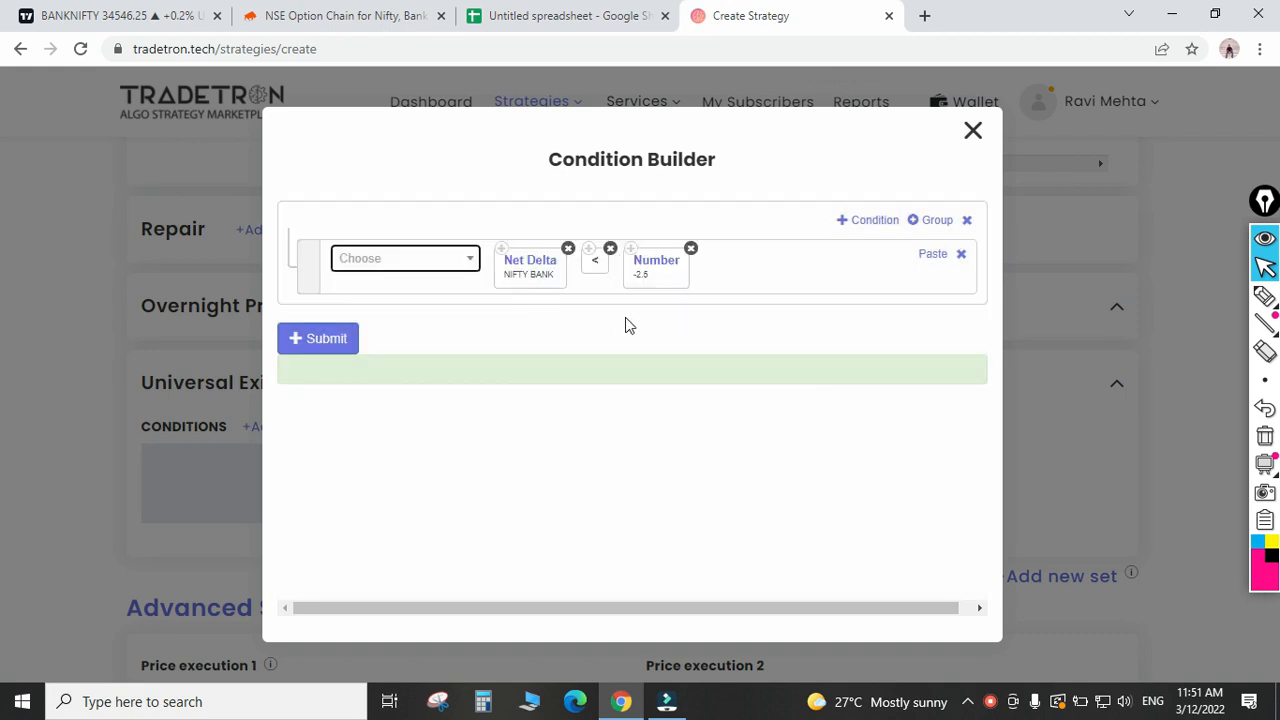
# Multiply the -2.5 threshold by the Multiplier keyword in the Universal Exit condition.
pyautogui.click(377, 264)
pyautogui.click(378, 262)
pyautogui.click(378, 262)
pyautogui.write('multi')
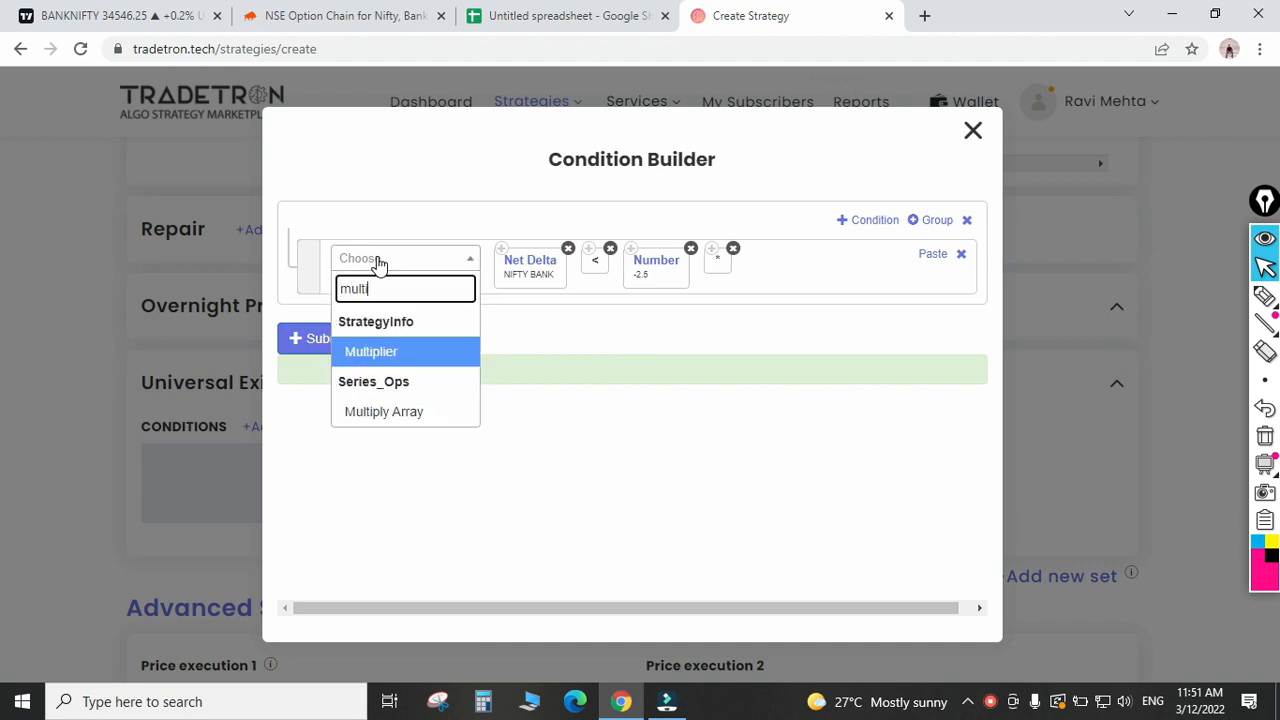
pyautogui.press('Return')
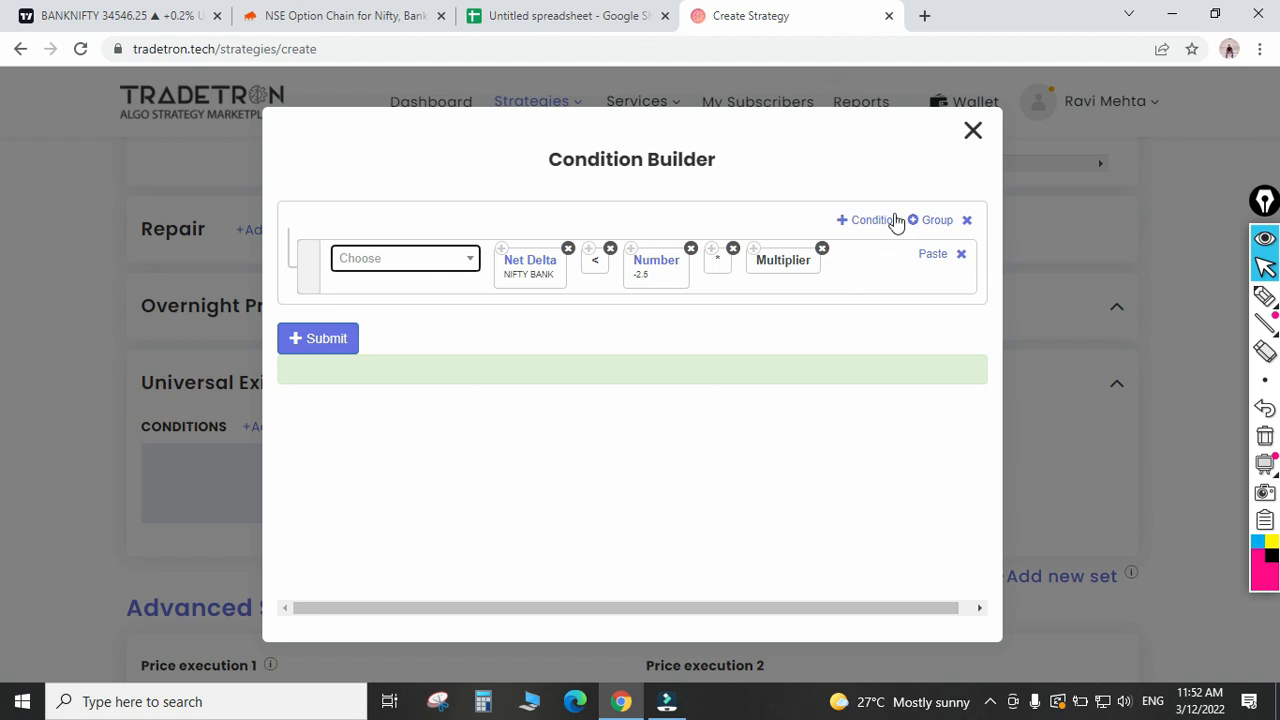
# Add a second condition joined by OR and begin it with a copy of the Net Delta block followed by a greater-than operator.
pyautogui.click(875, 220)
pyautogui.click(349, 224)
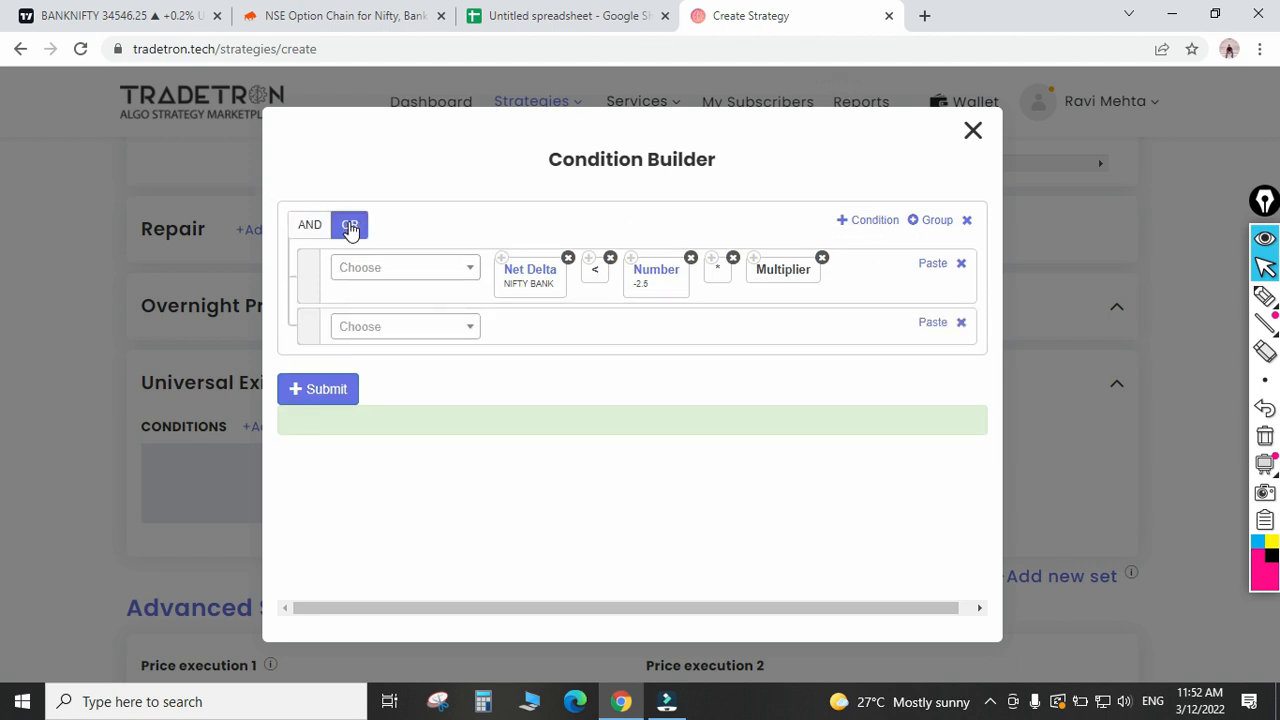
pyautogui.click(502, 259)
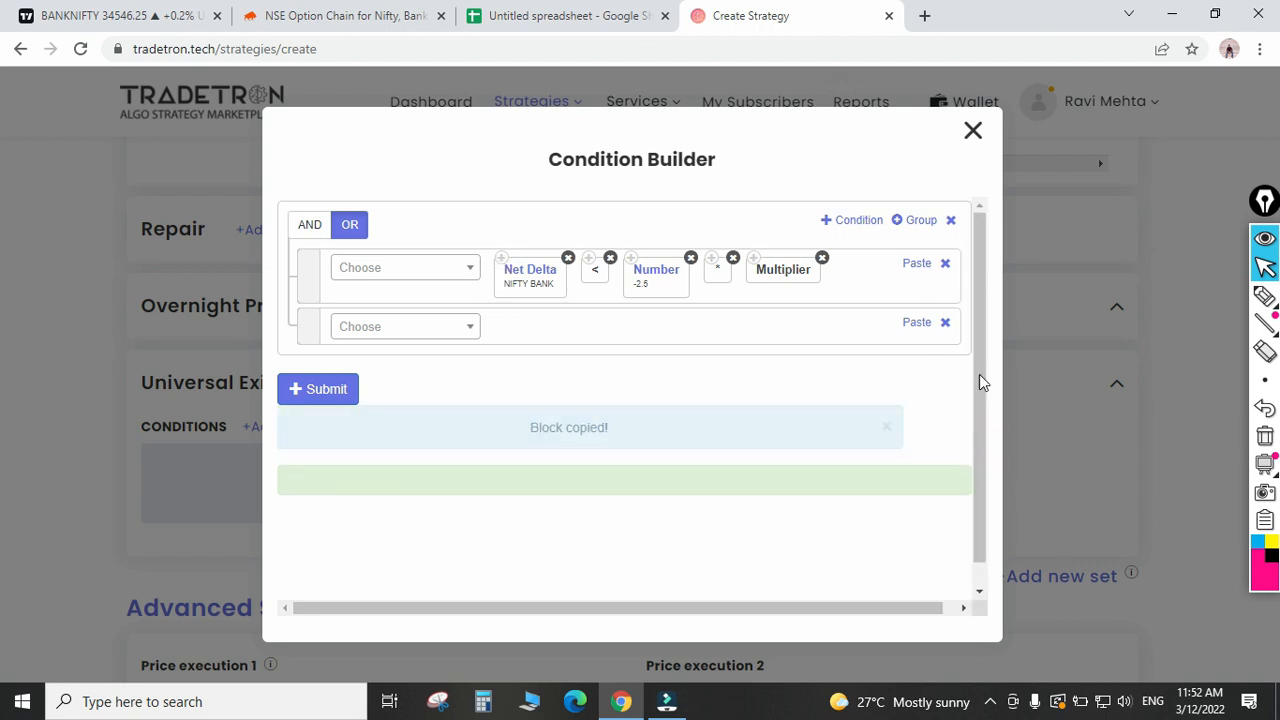
pyautogui.click(916, 322)
pyautogui.click(401, 328)
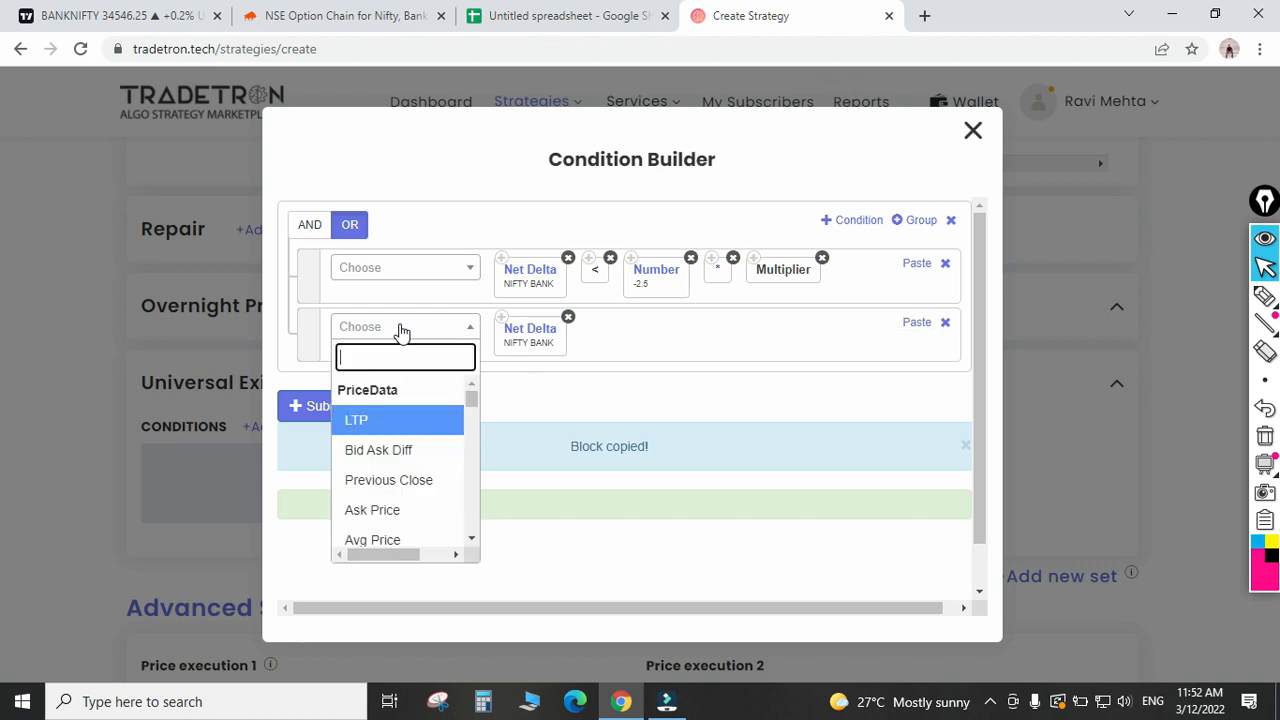
pyautogui.write('>')
pyautogui.press('Return')
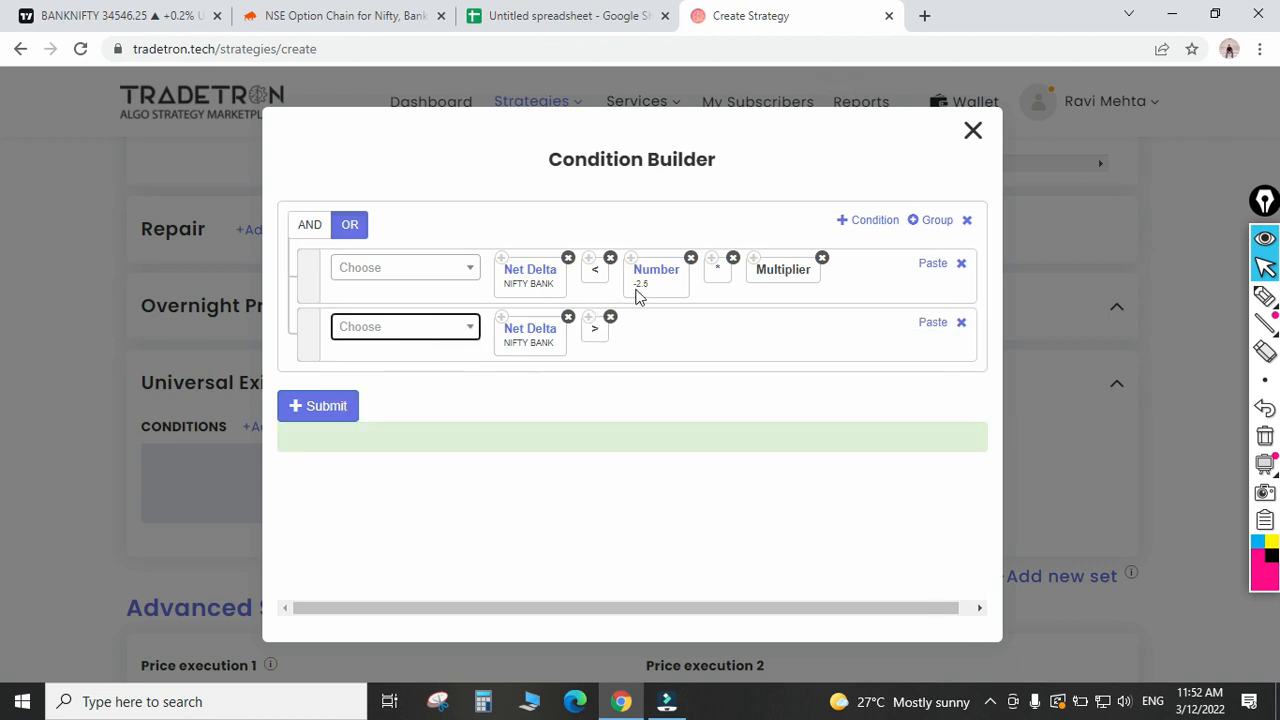
# Copy the Number block into the second condition and set its value to 2.5.
pyautogui.click(630, 259)
pyautogui.click(914, 328)
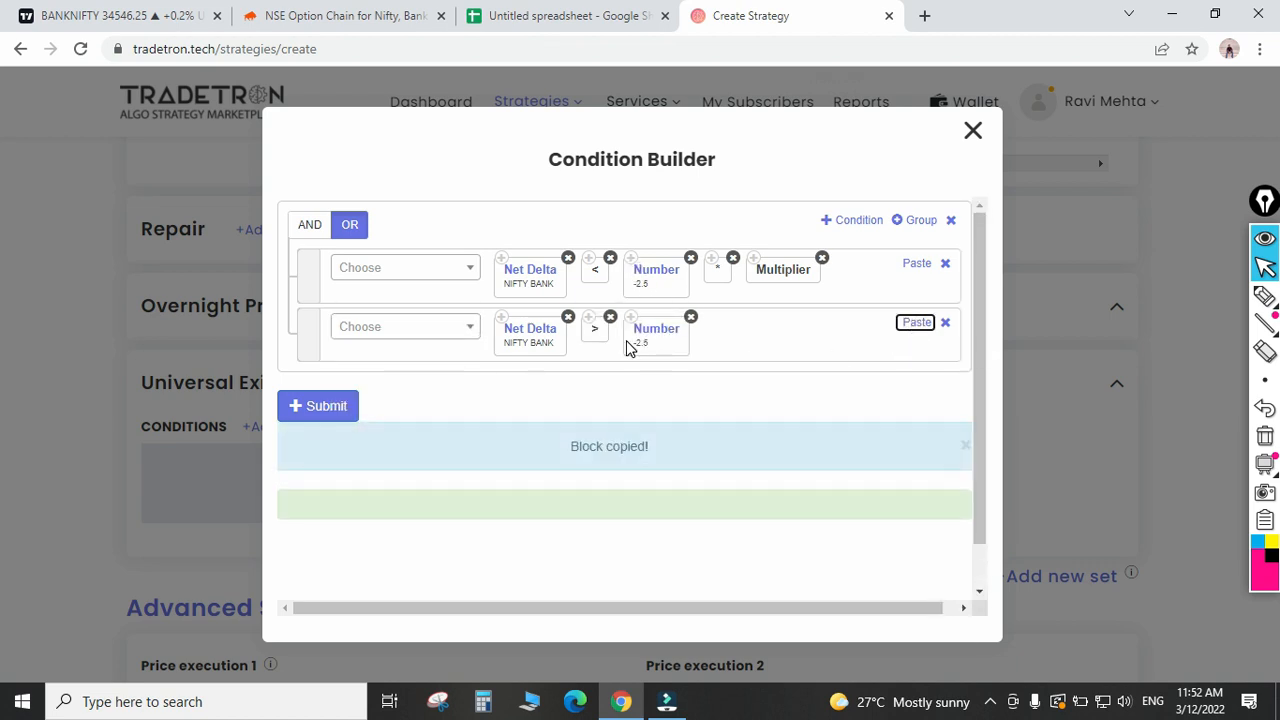
pyautogui.click(657, 332)
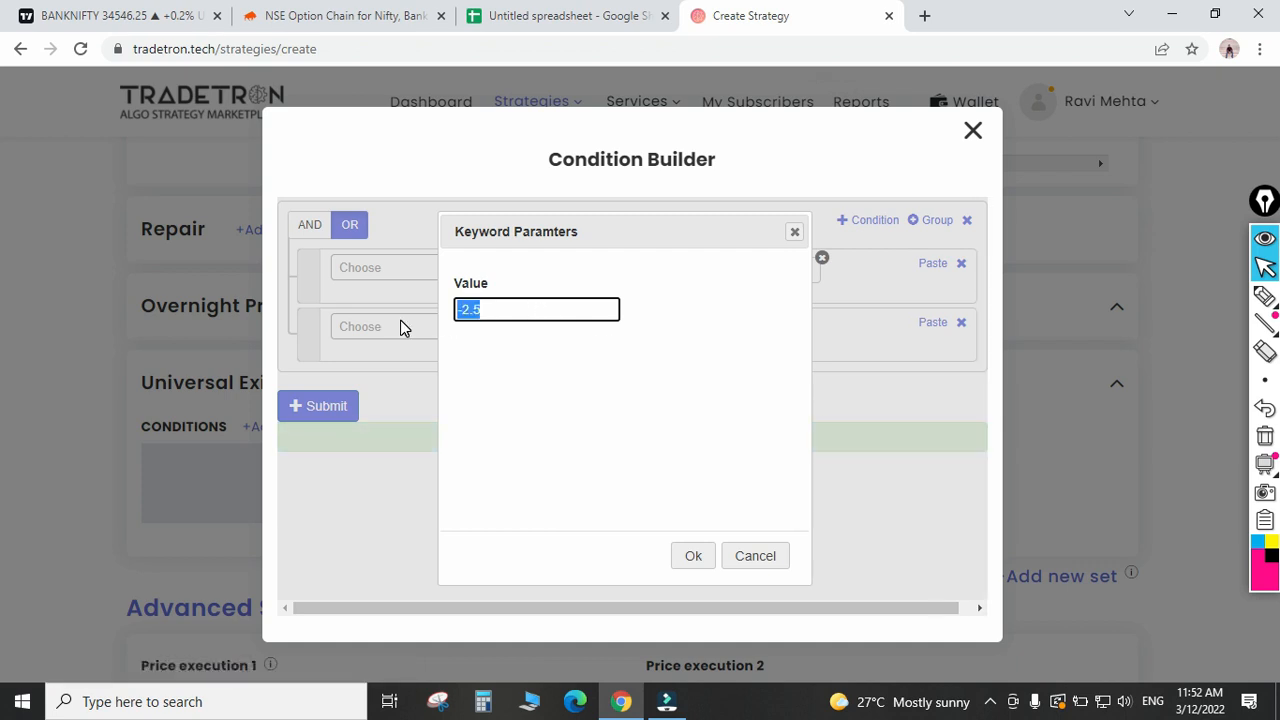
pyautogui.write('2.5')
pyautogui.press('Return')
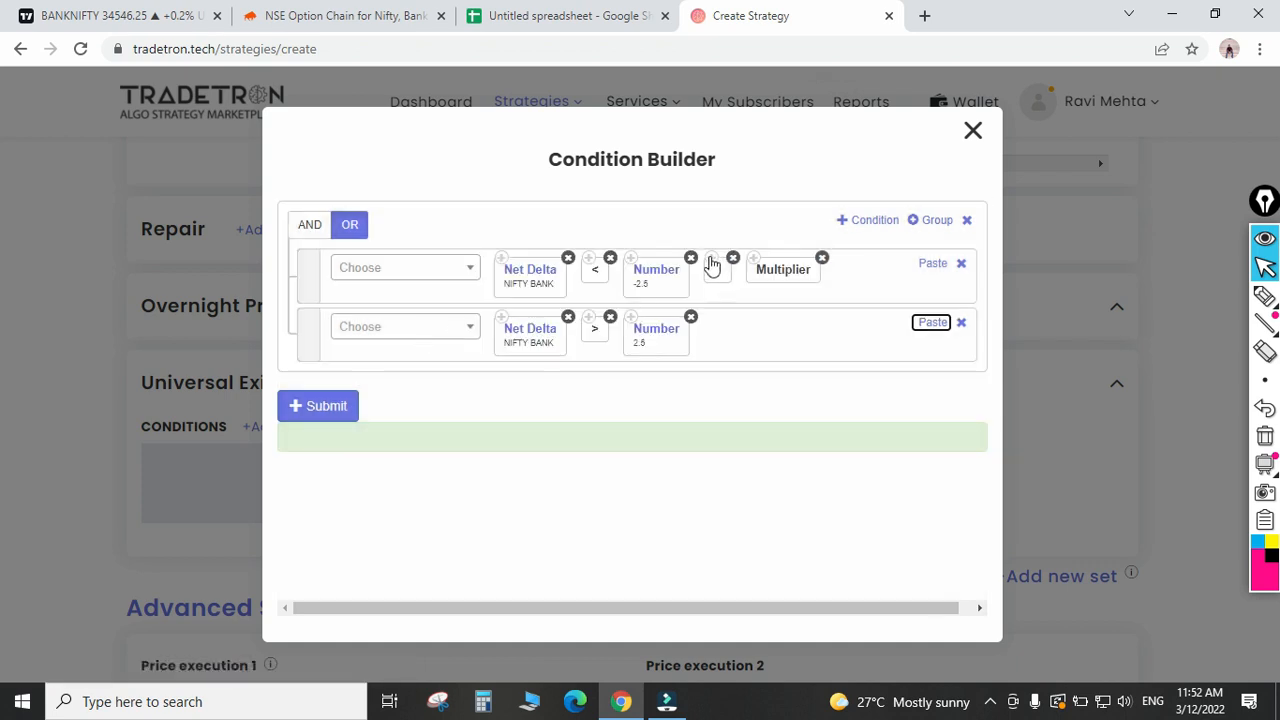
# Complete the second condition with copies of the multiplication and Multiplier blocks, and submit the Universal Exit condition.
pyautogui.click(711, 258)
pyautogui.click(920, 323)
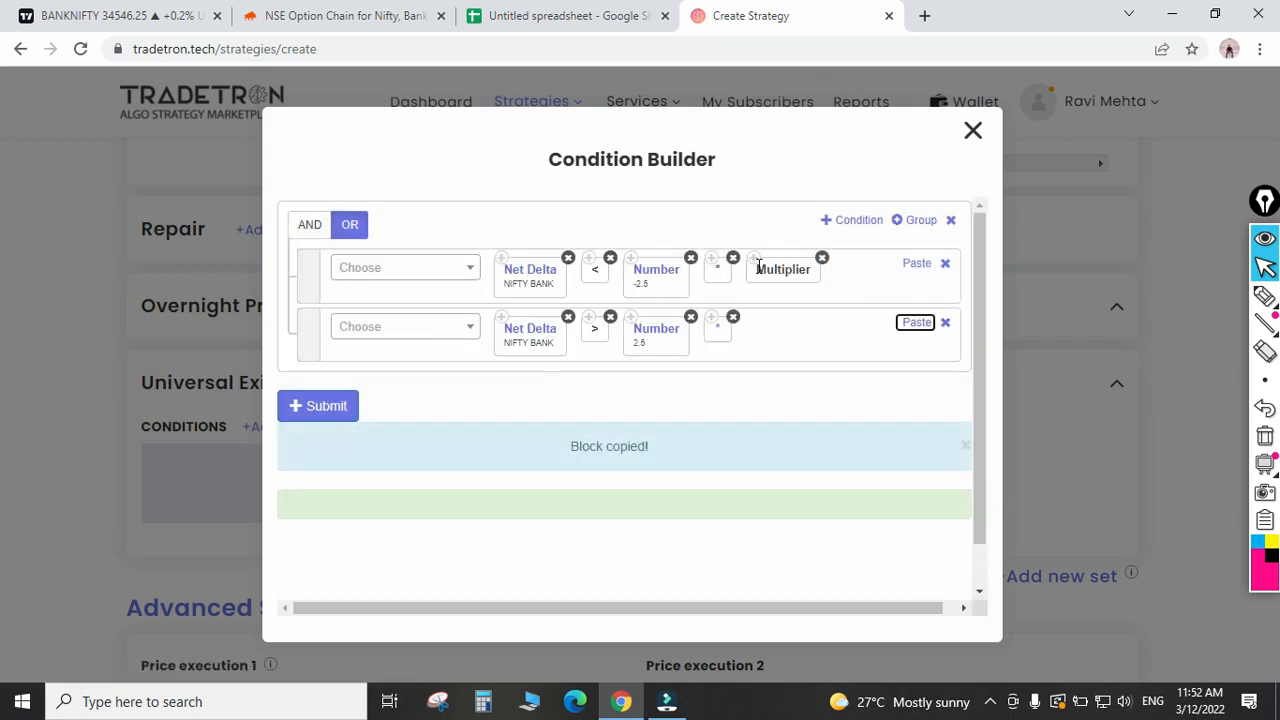
pyautogui.click(754, 259)
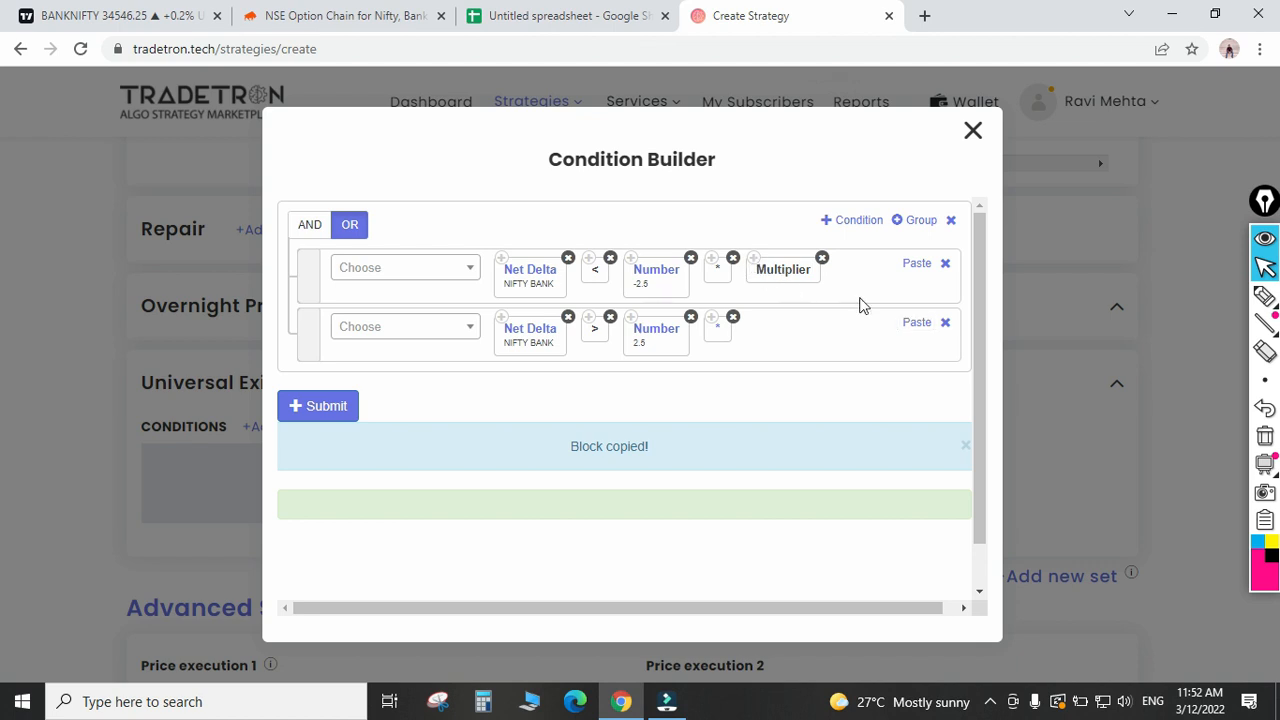
pyautogui.click(914, 323)
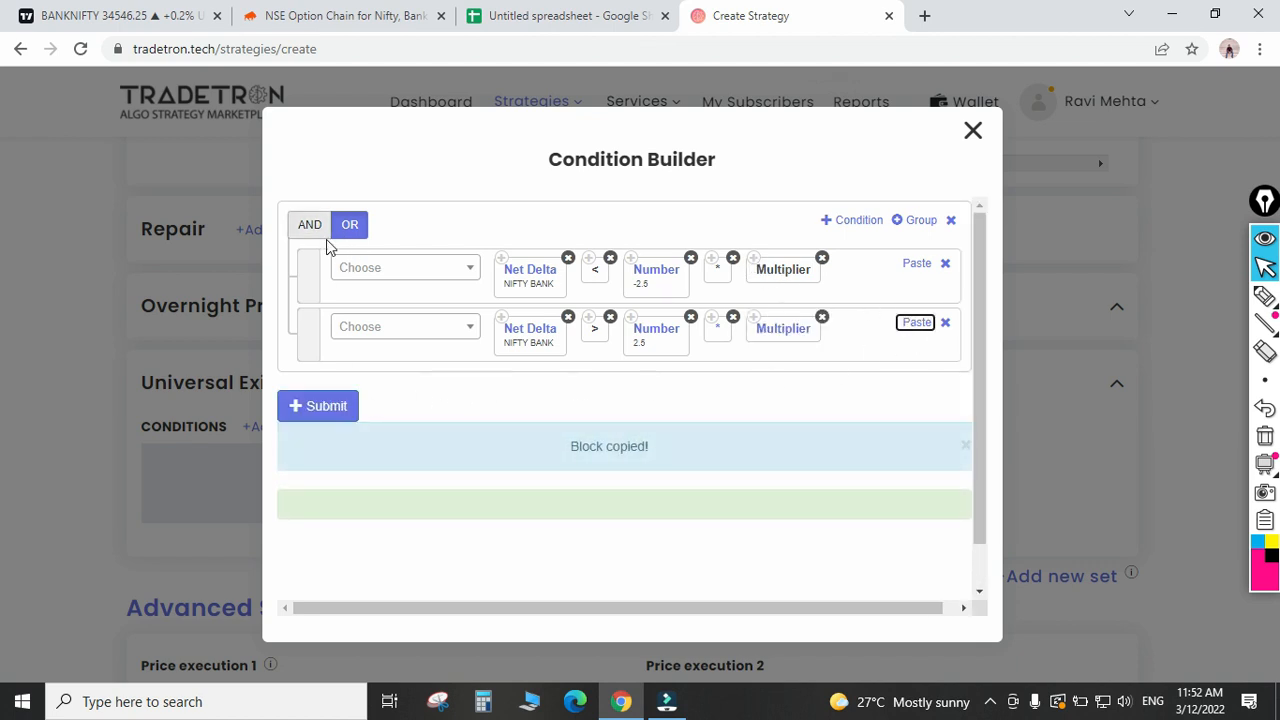
pyautogui.click(341, 410)
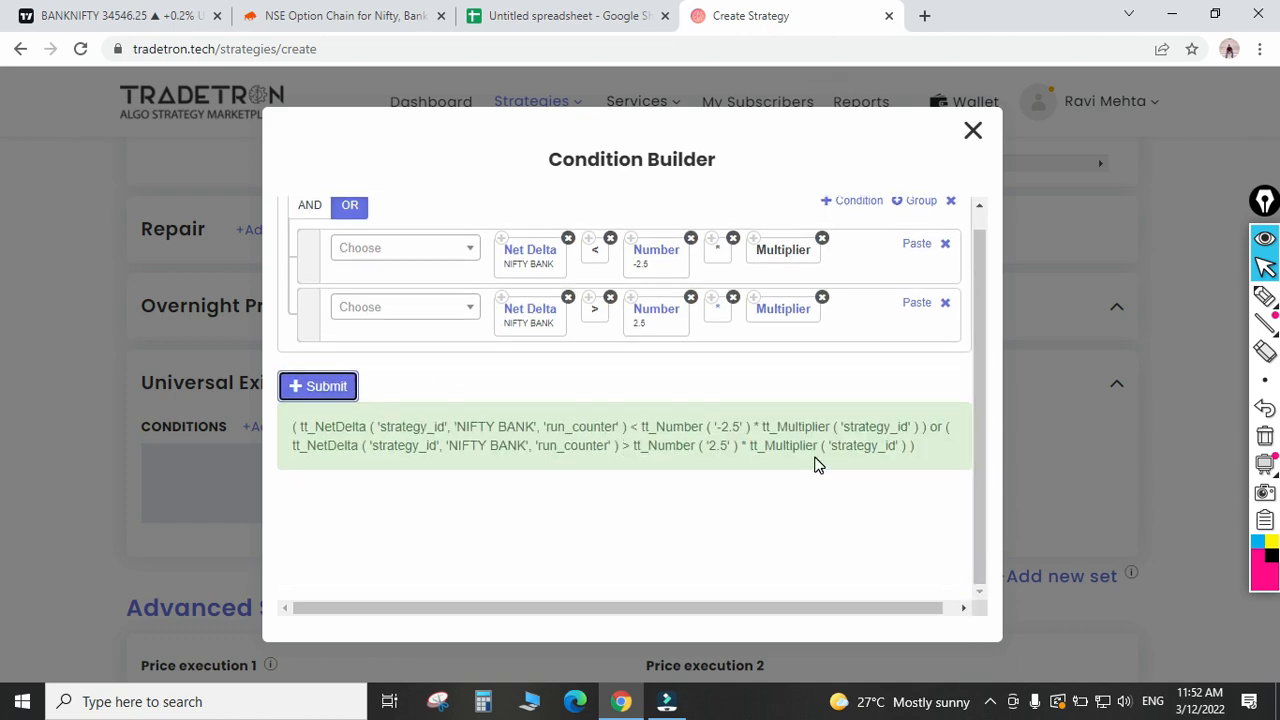
pyautogui.click(971, 130)
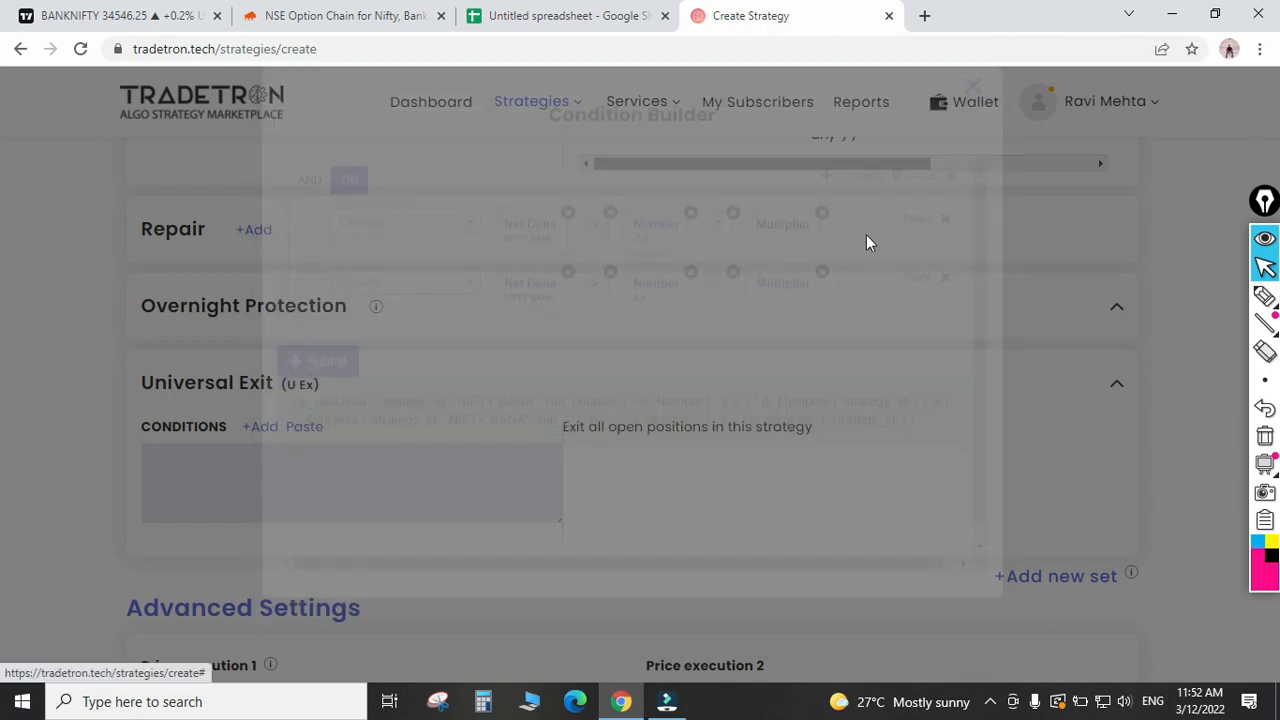
# Review Set 1's entry condition, its sold CE and PE positions, and the Universal Exit condition.
pyautogui.scroll(10, 531, 426)
pyautogui.scroll(-3, 617, 360)
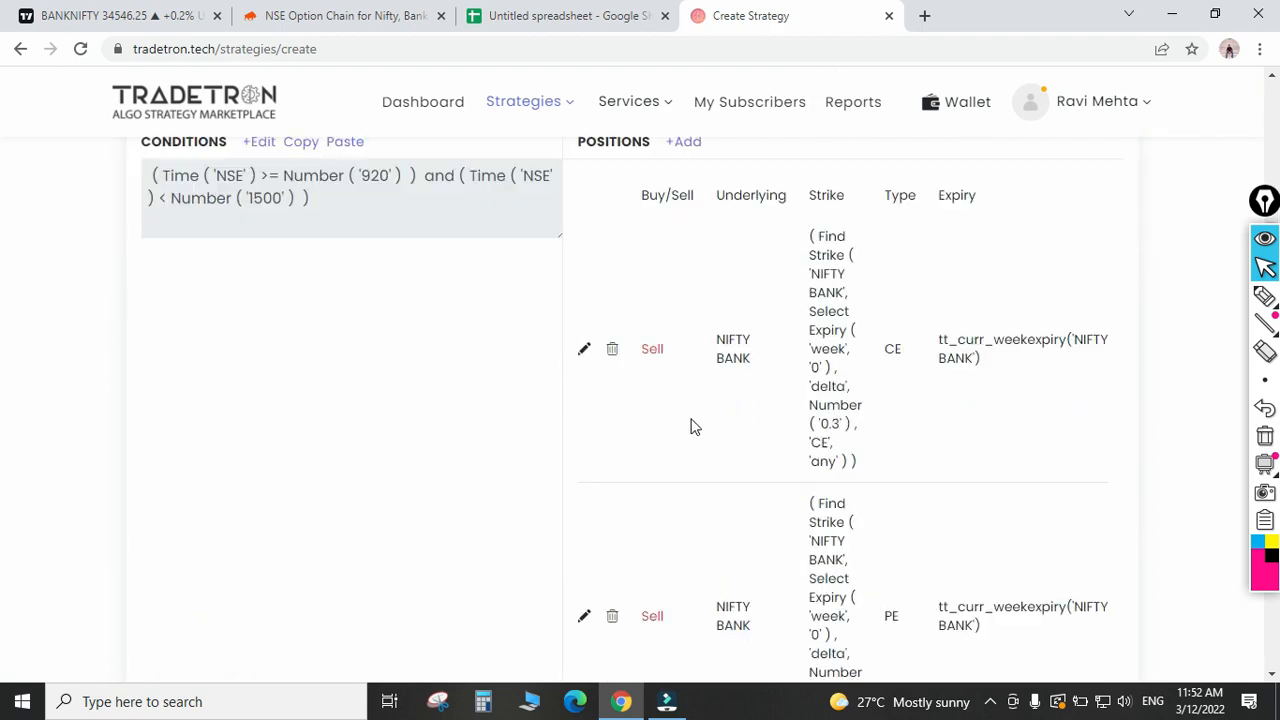
pyautogui.scroll(-6, 751, 451)
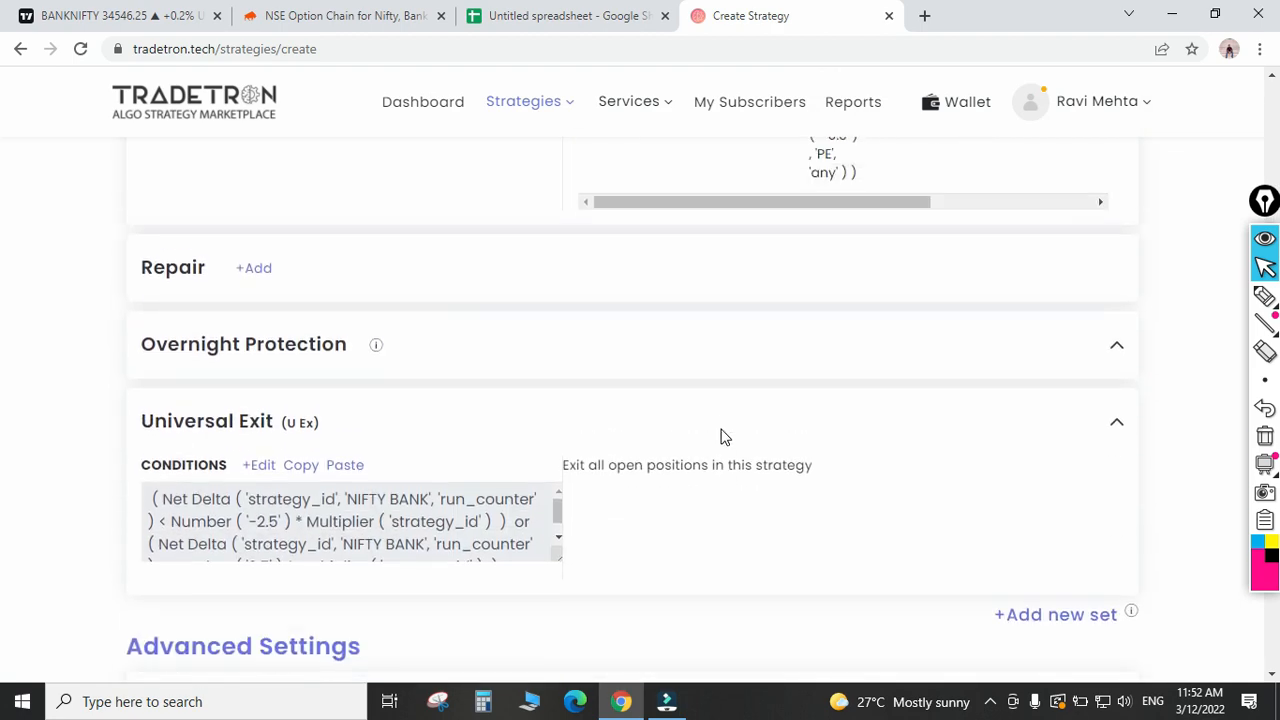
pyautogui.scroll(6, 723, 434)
pyautogui.scroll(4, 712, 440)
pyautogui.scroll(-2, 350, 451)
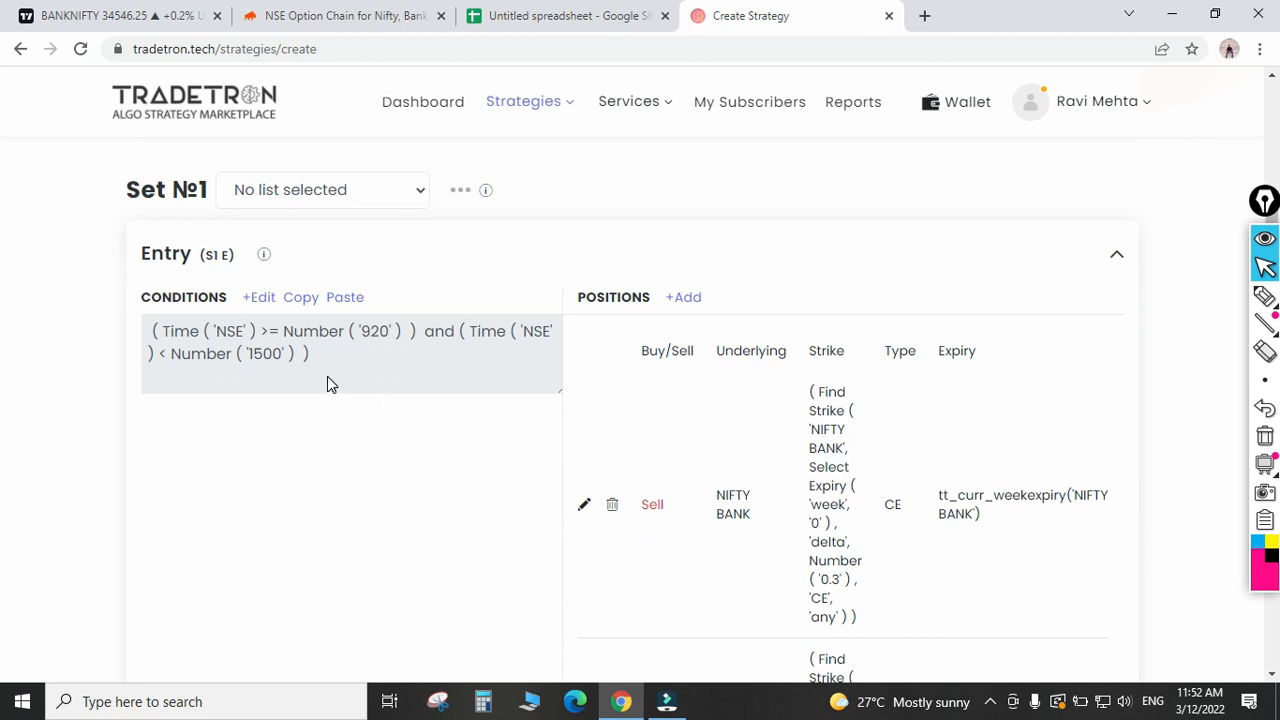
pyautogui.scroll(-2, 437, 466)
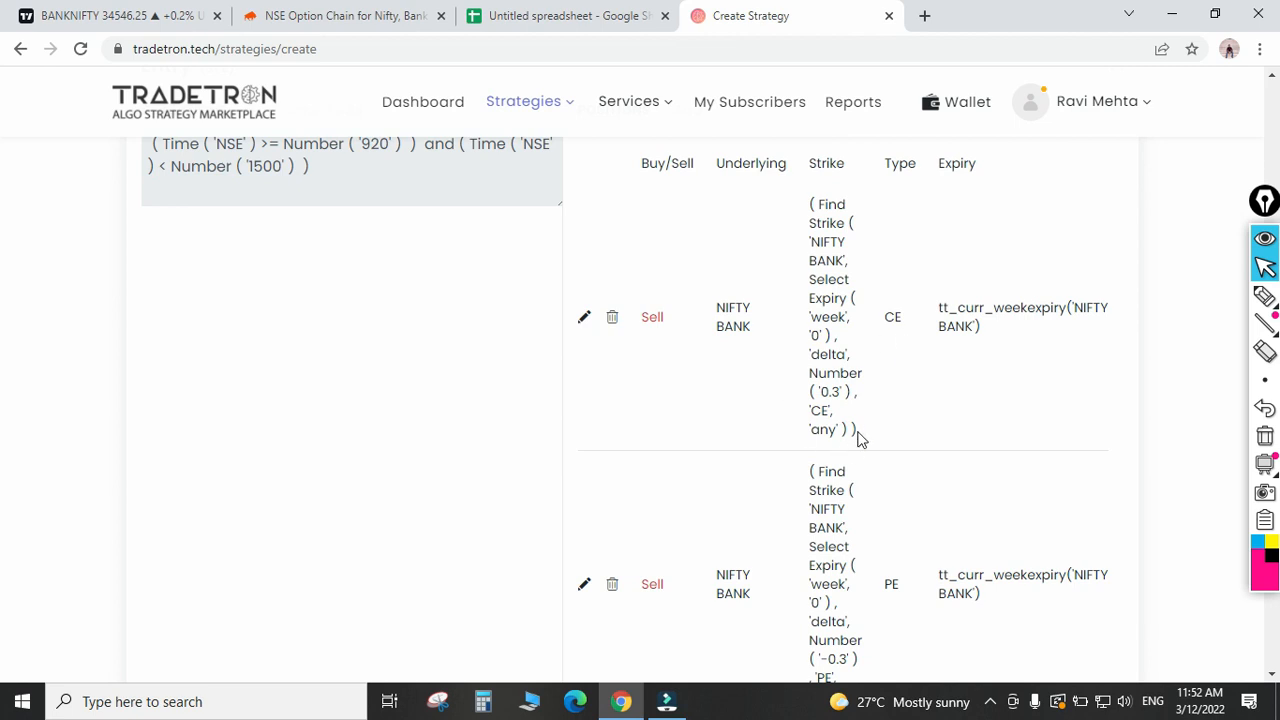
pyautogui.scroll(-2, 880, 450)
pyautogui.scroll(-5, 797, 471)
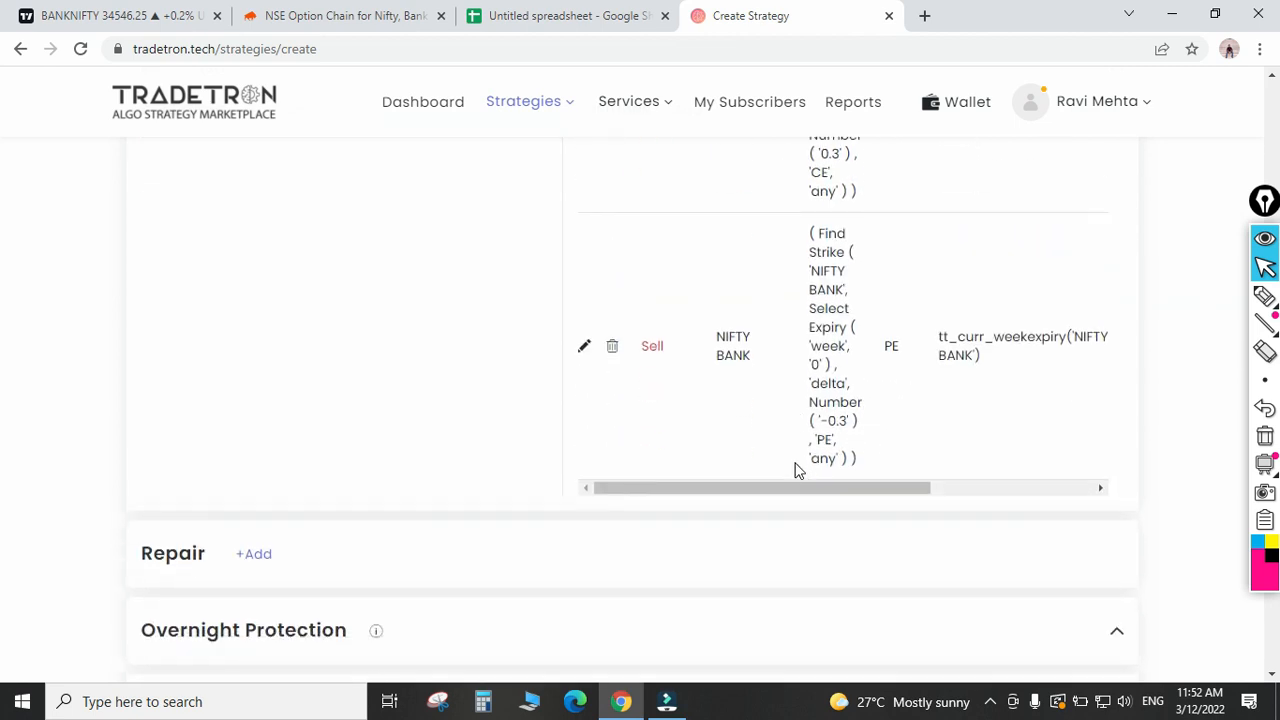
pyautogui.scroll(1, 447, 460)
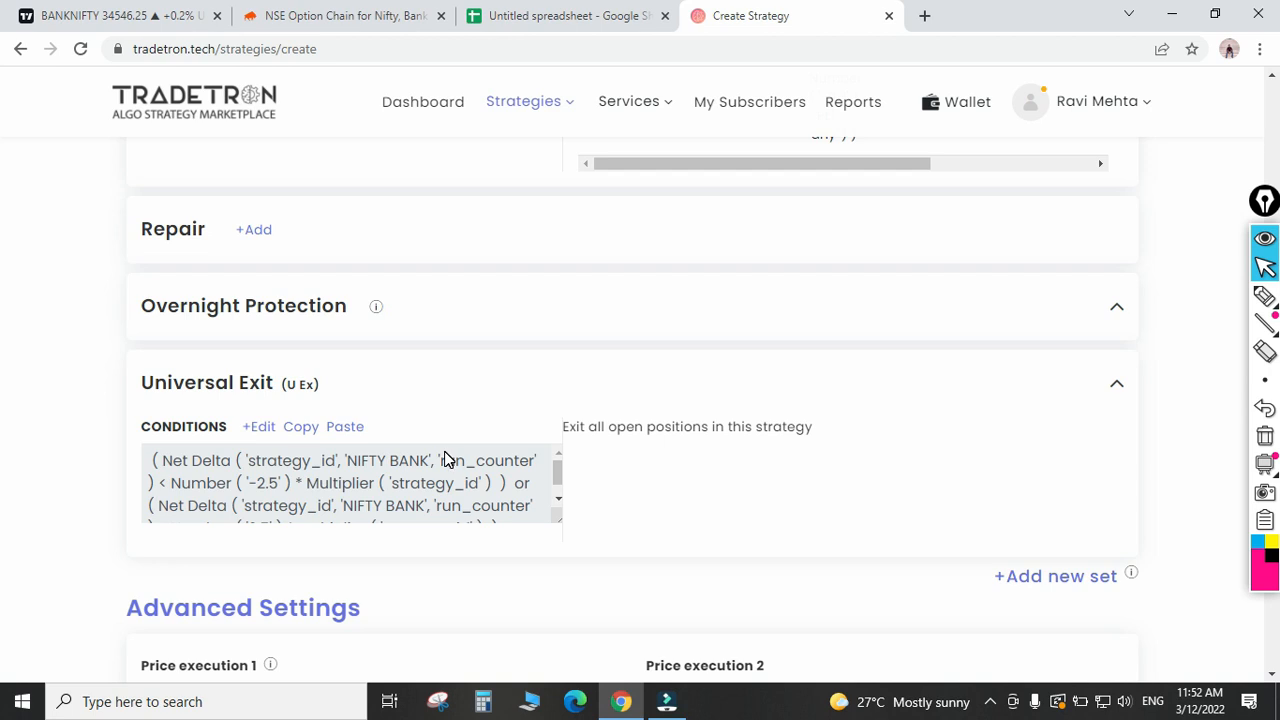
pyautogui.scroll(3, 700, 390)
pyautogui.scroll(-2, 640, 447)
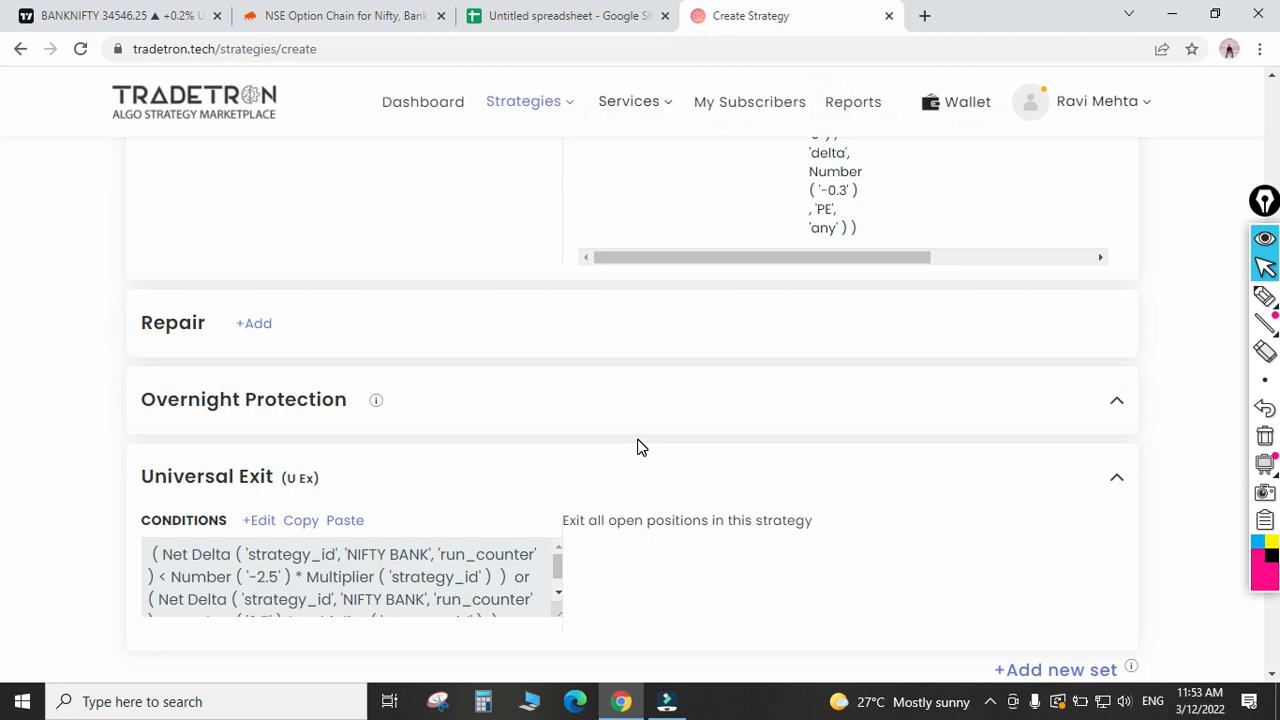
pyautogui.scroll(-1, 641, 447)
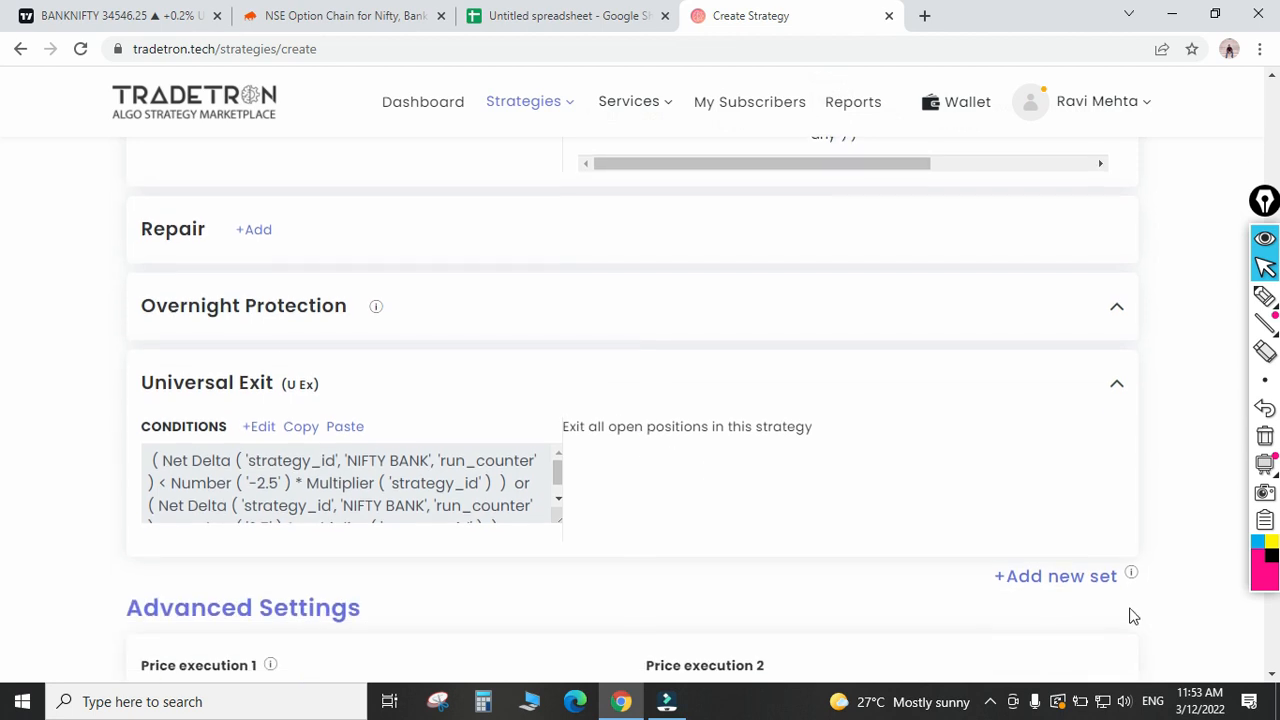
# Add a second set to the strategy and compare its empty sections with Set 1's entry and exit conditions.
pyautogui.click(1049, 578)
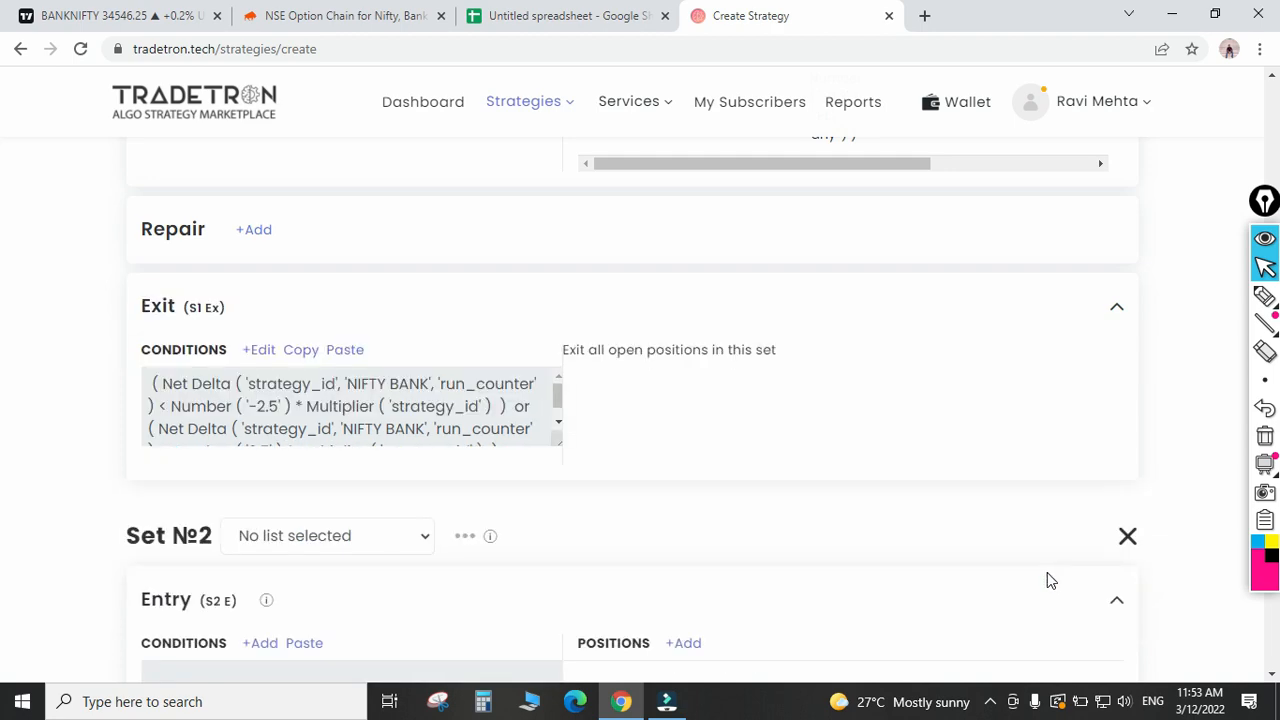
pyautogui.scroll(-5, 612, 507)
pyautogui.scroll(2, 406, 334)
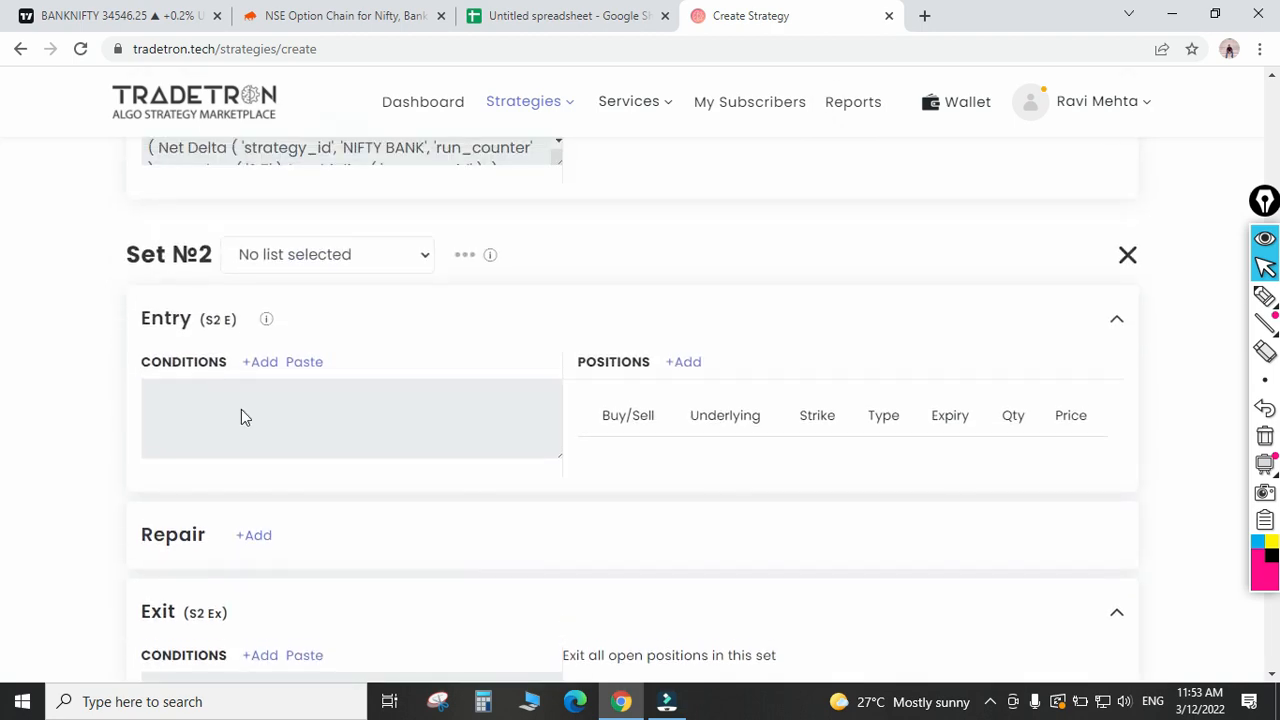
pyautogui.scroll(-2, 396, 475)
pyautogui.scroll(10, 409, 489)
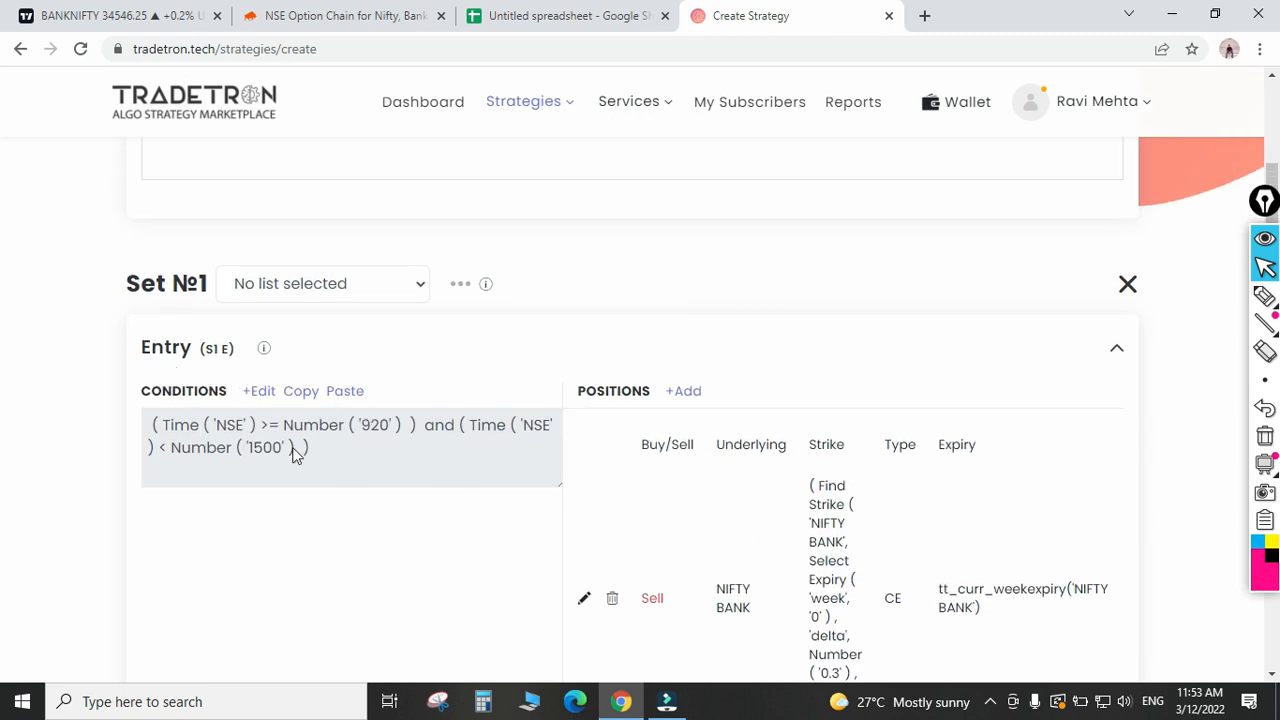
pyautogui.scroll(-2, 408, 505)
pyautogui.scroll(-7, 490, 481)
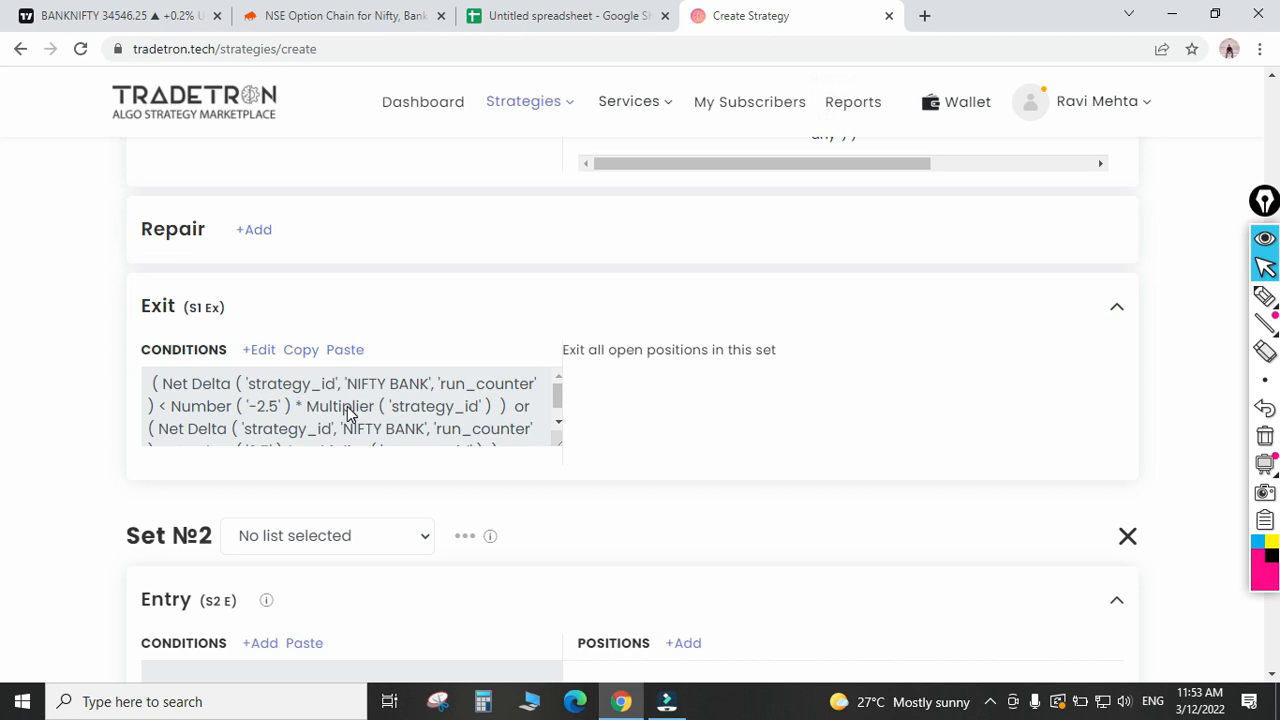
pyautogui.scroll(1, 327, 415)
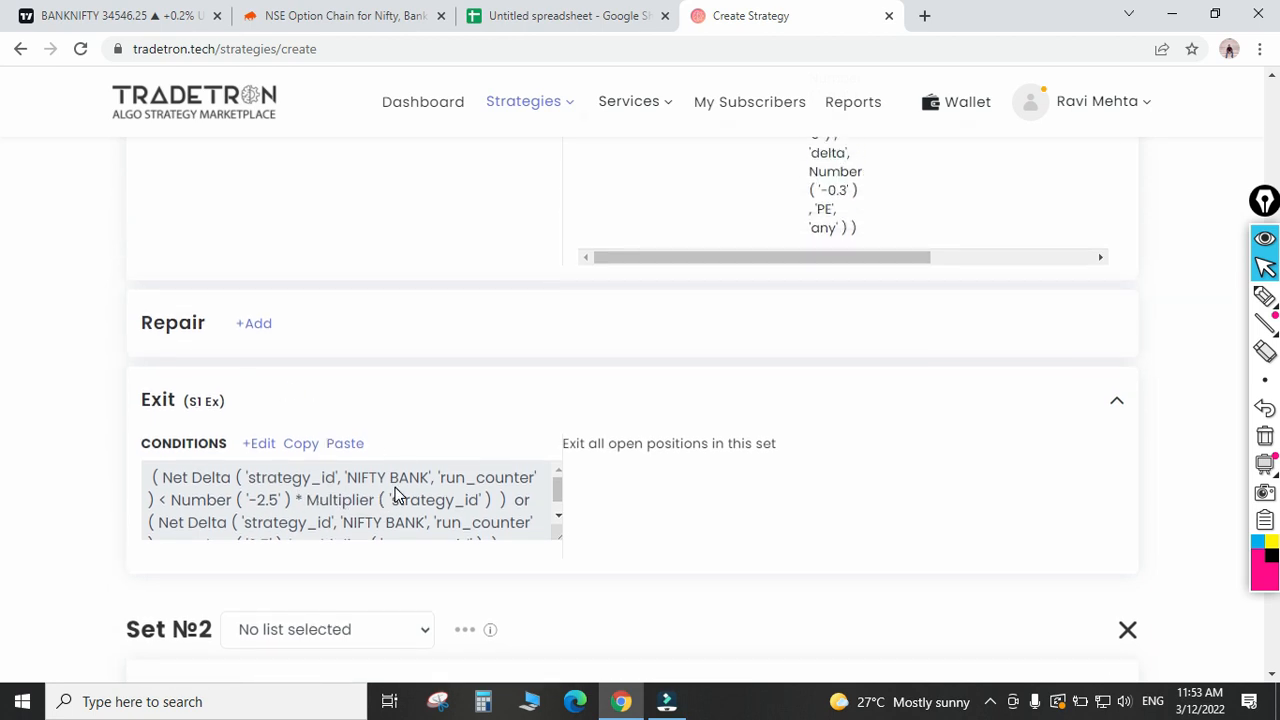
pyautogui.scroll(8, 397, 491)
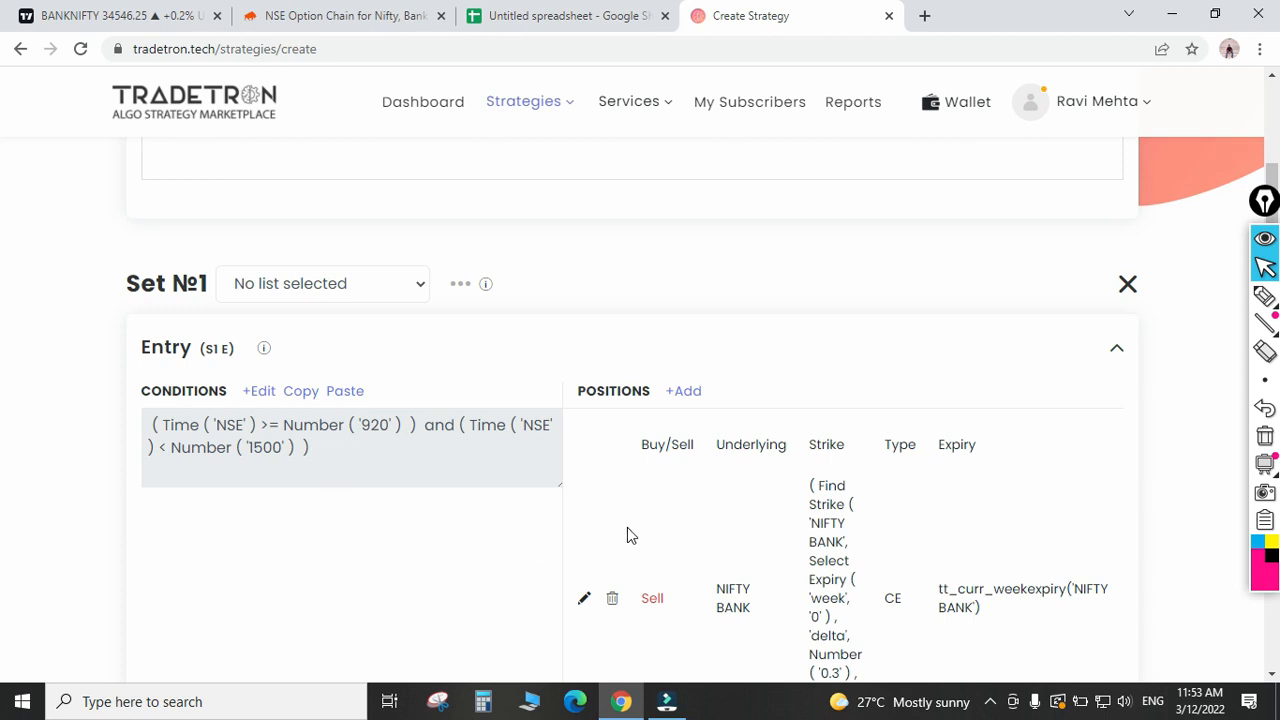
# Review Set 1's entry condition, sold options and exit condition in the Condition Builder, and look over Set 2's sections.
pyautogui.scroll(-2, 757, 423)
pyautogui.scroll(-3, 734, 452)
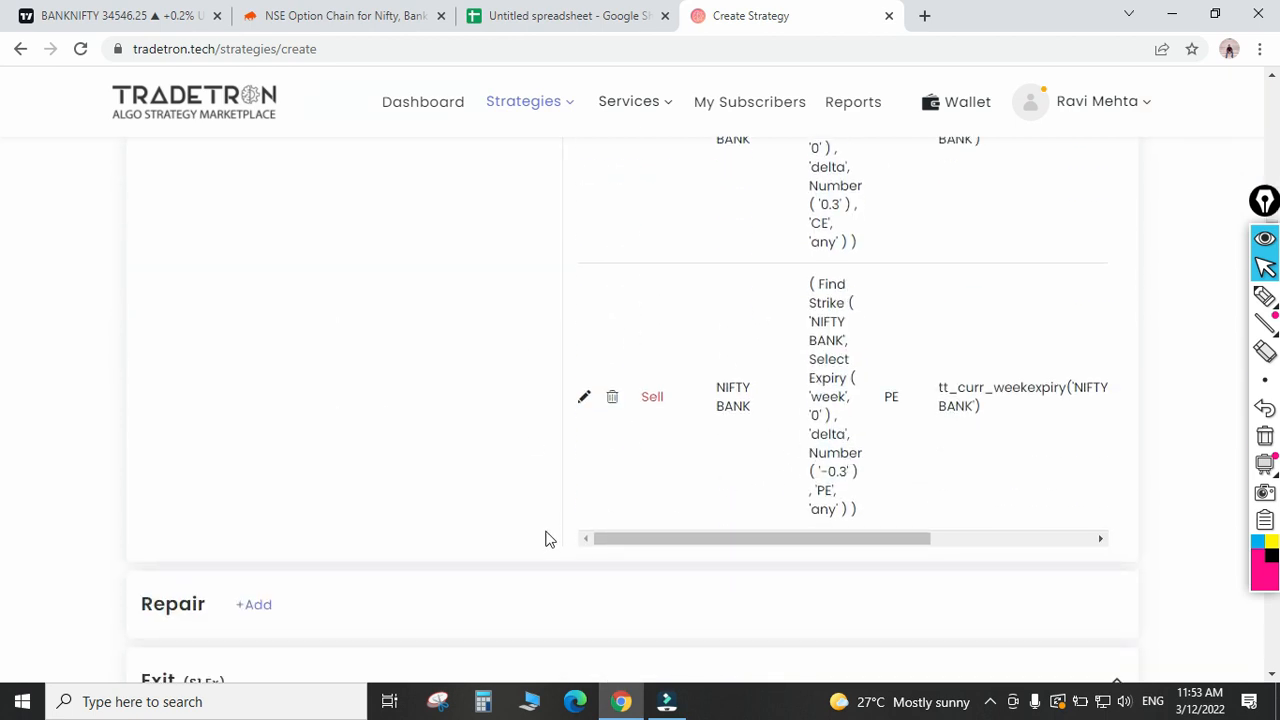
pyautogui.scroll(-4, 251, 480)
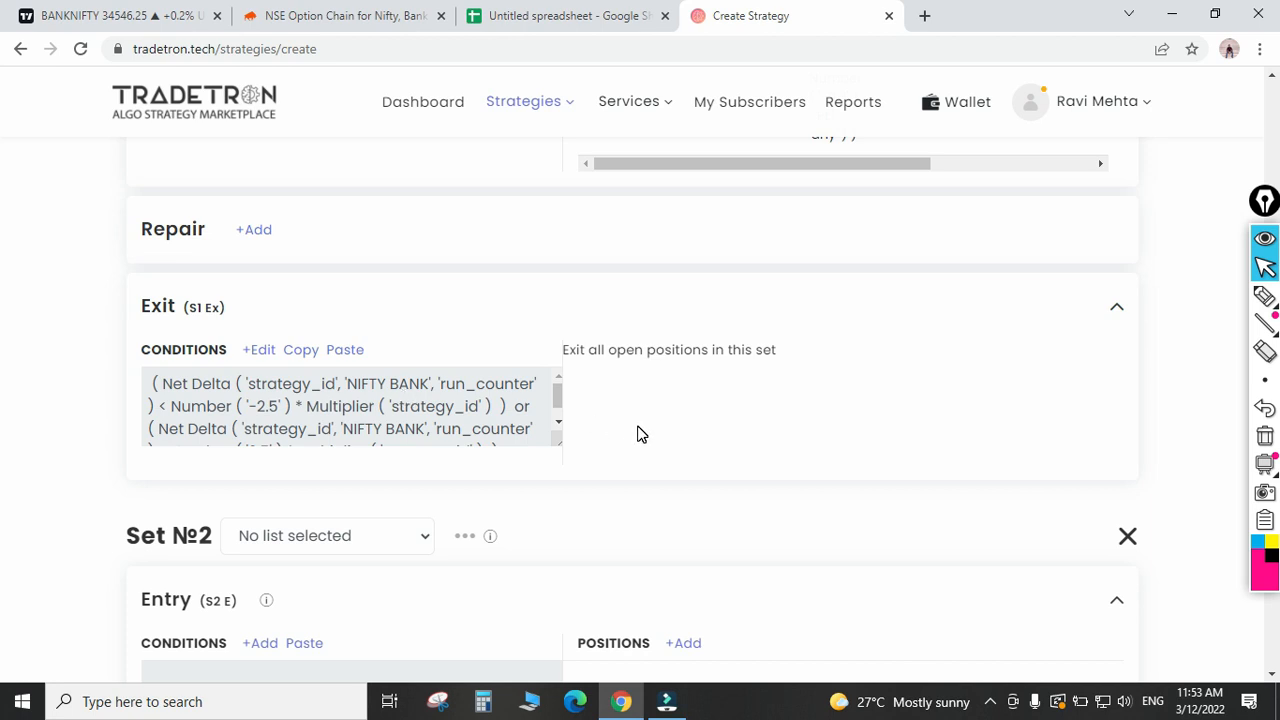
pyautogui.scroll(1, 640, 435)
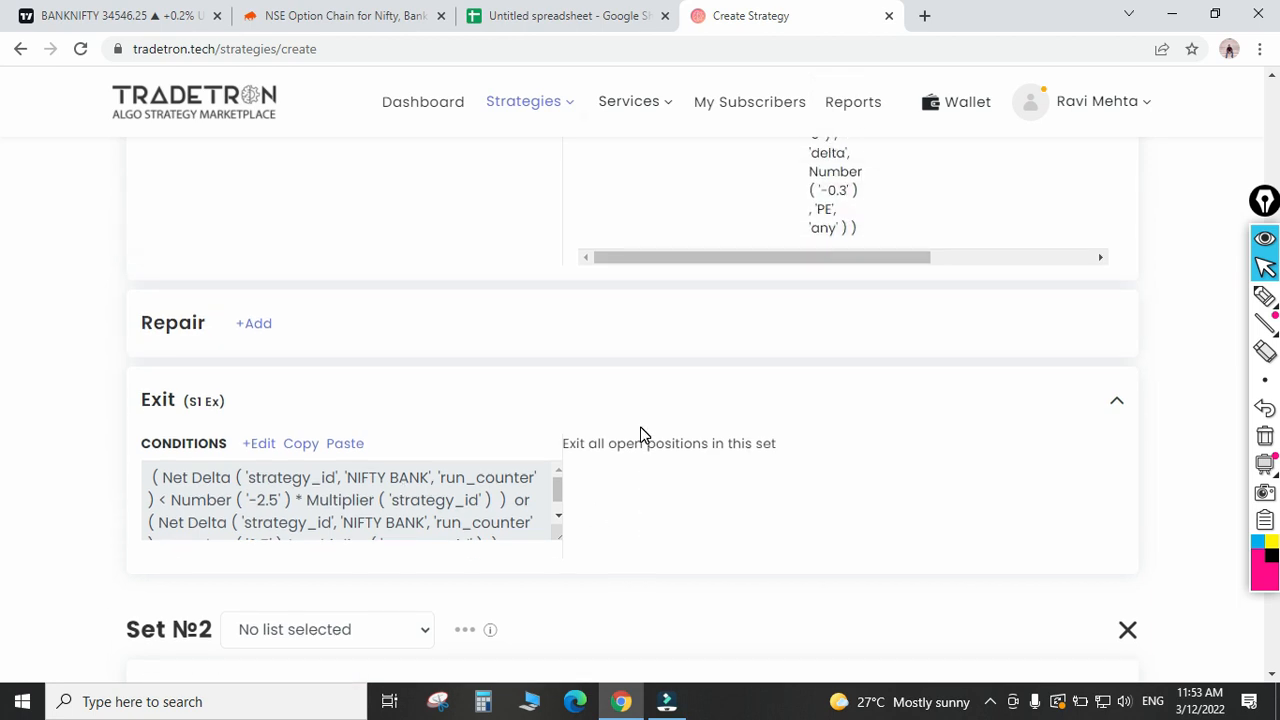
pyautogui.click(260, 446)
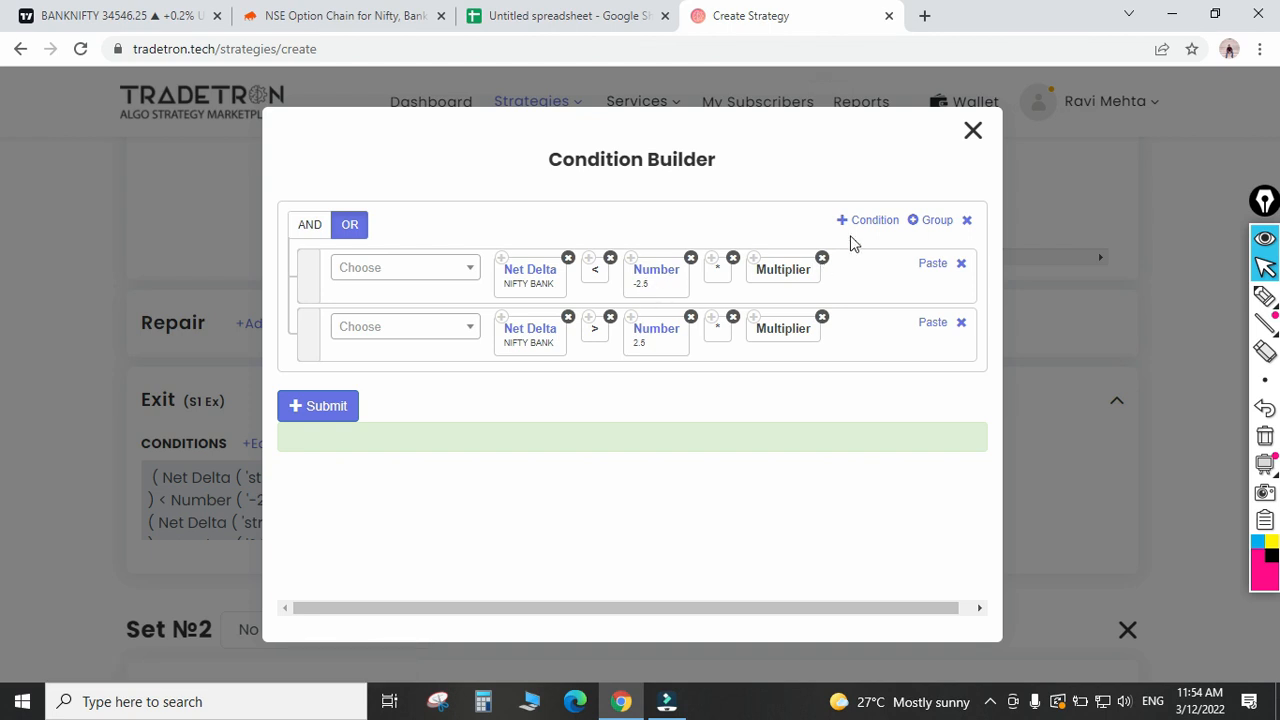
pyautogui.click(973, 134)
pyautogui.scroll(-4, 695, 445)
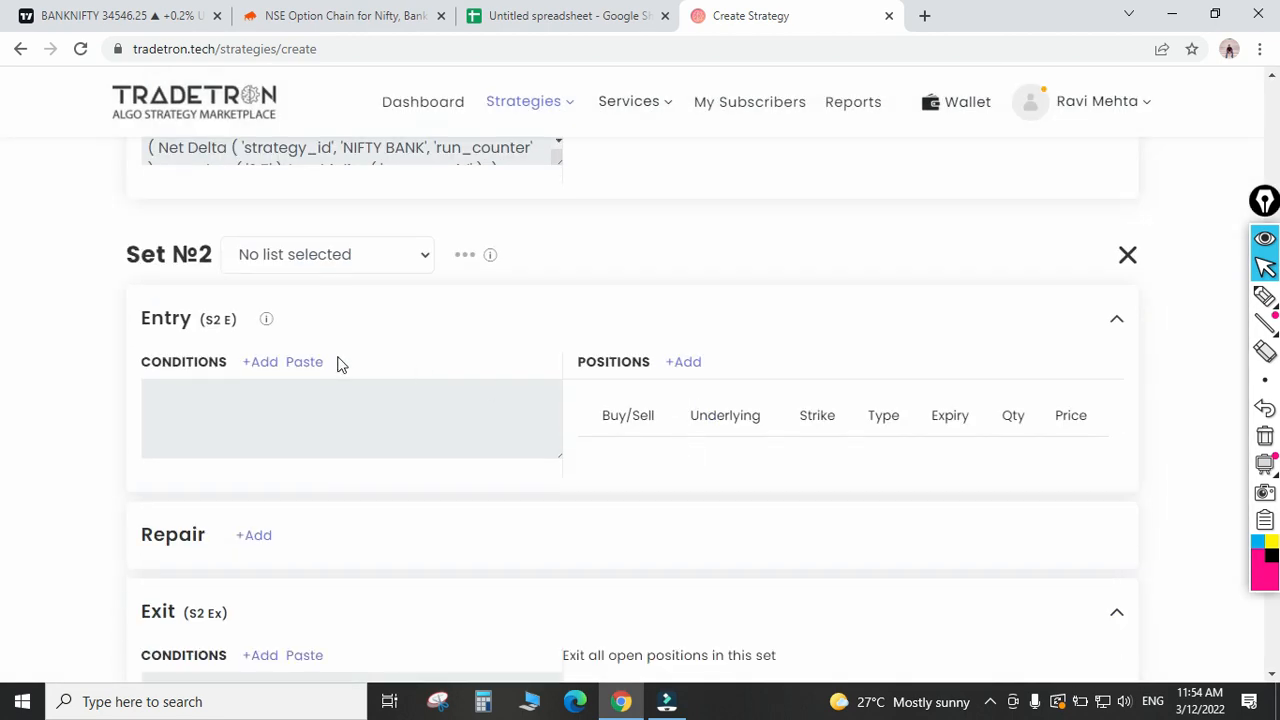
pyautogui.scroll(-3, 497, 423)
pyautogui.scroll(-2, 500, 374)
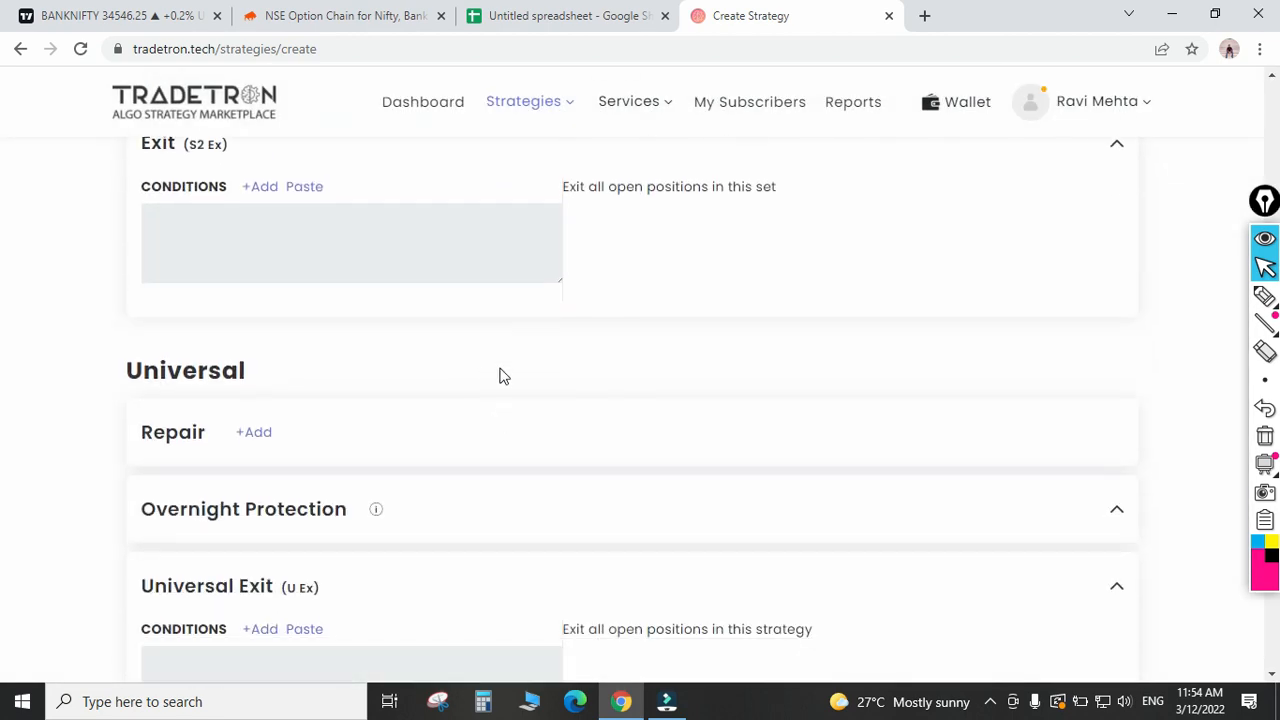
pyautogui.scroll(1, 476, 390)
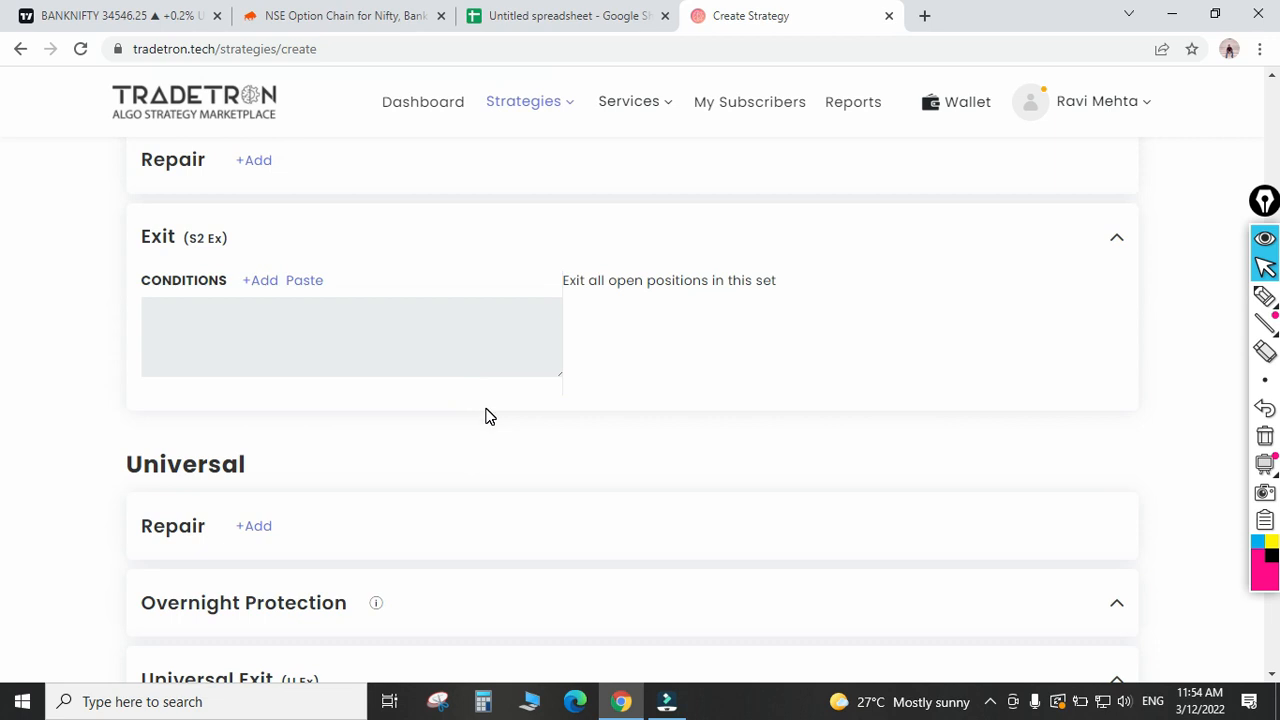
# Start a condition for the Universal Exit with the Time keyword, using NSE as the exchange.
pyautogui.scroll(-3, 487, 417)
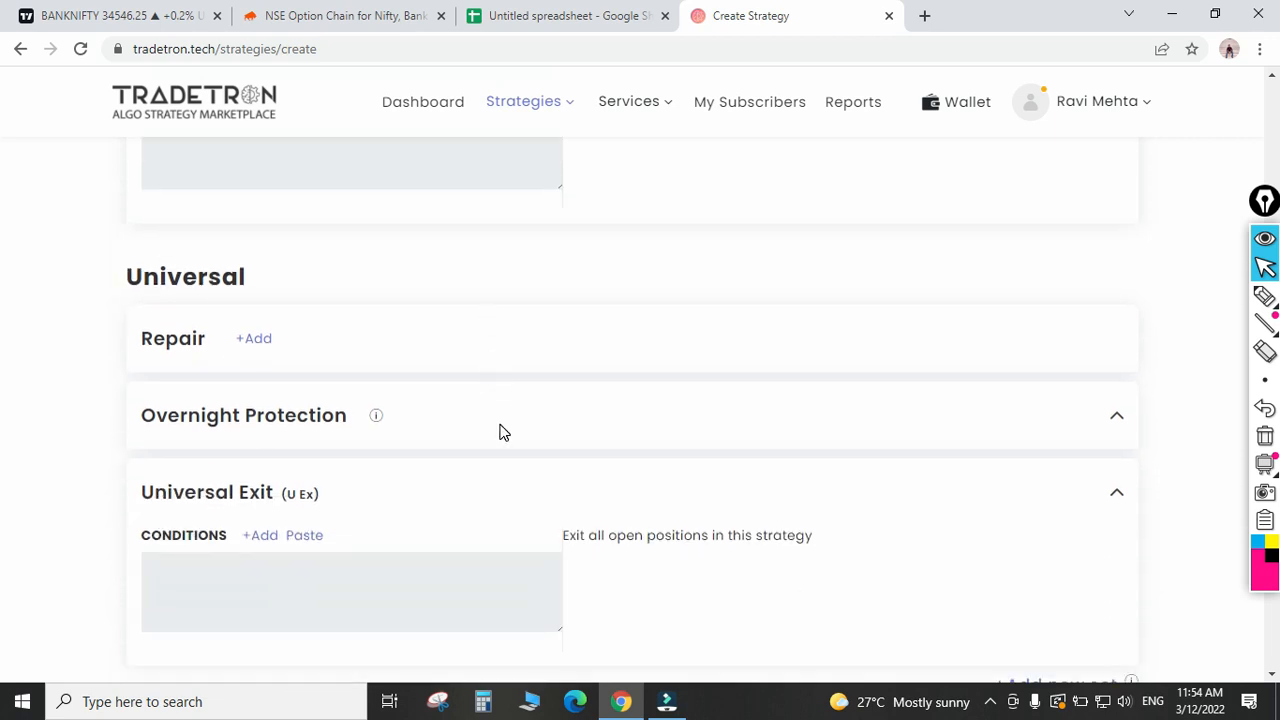
pyautogui.click(268, 446)
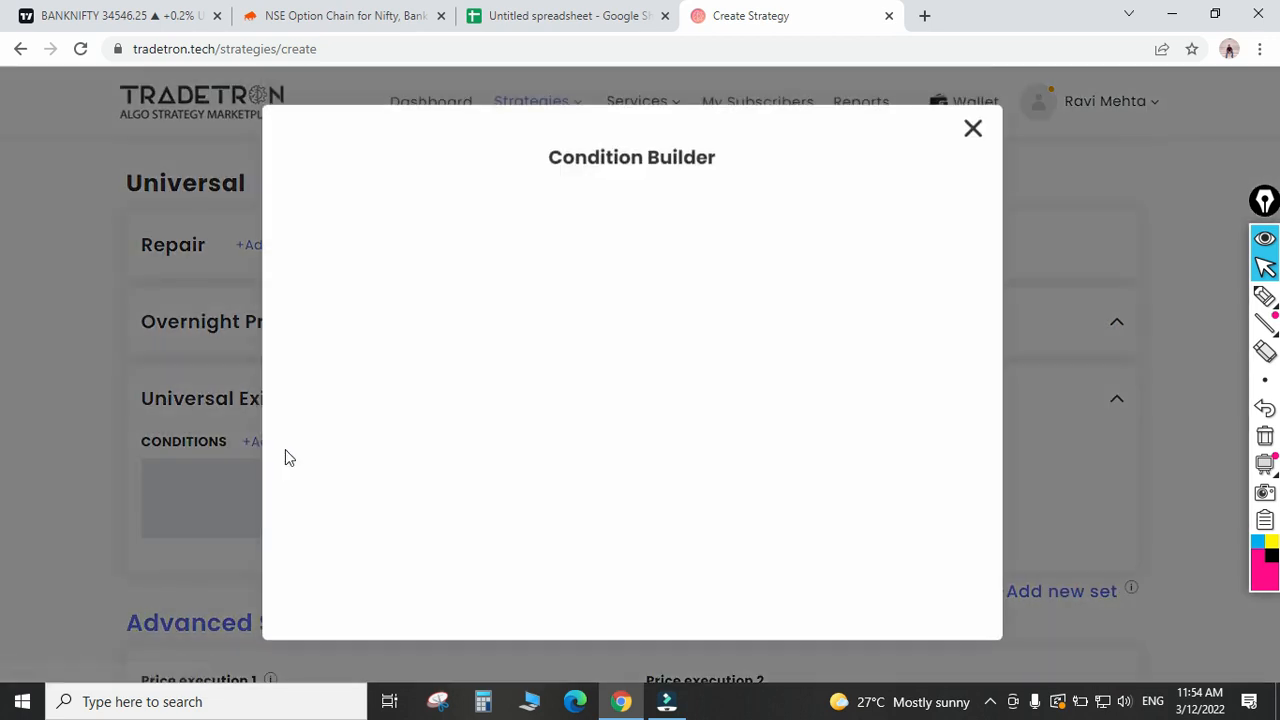
pyautogui.click(445, 268)
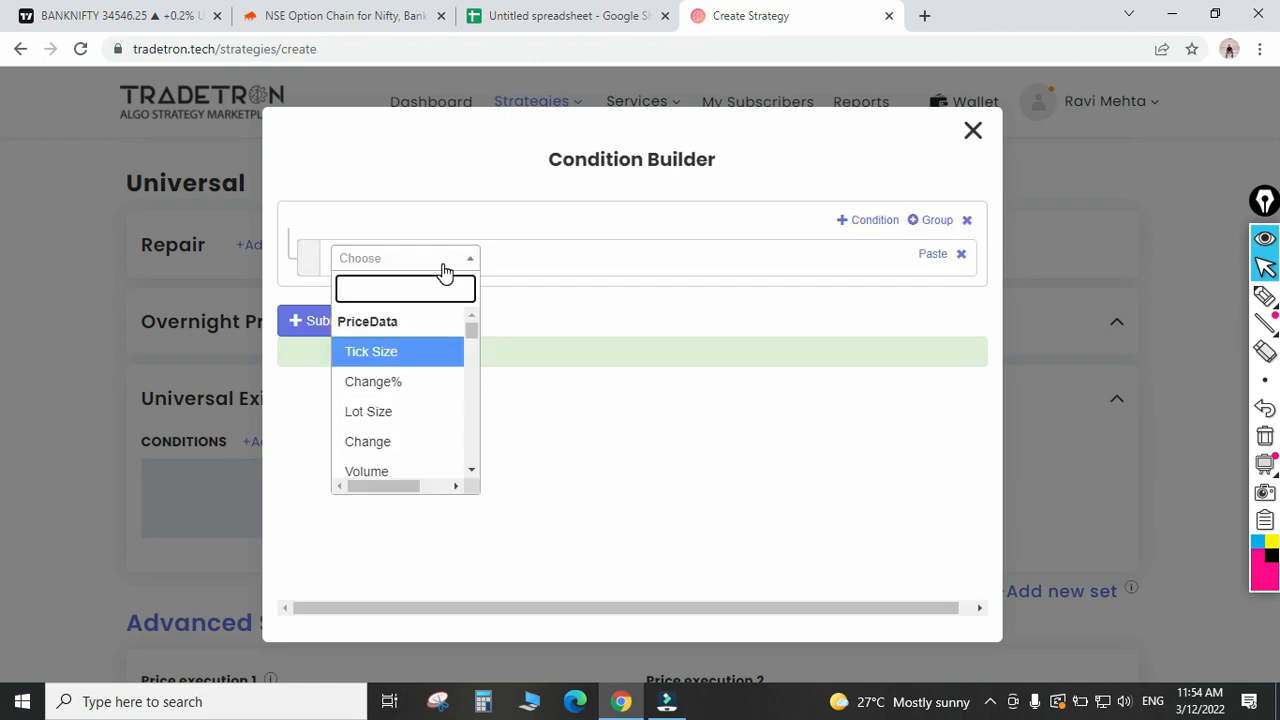
pyautogui.write('time')
pyautogui.press('Down')
pyautogui.press('Return')
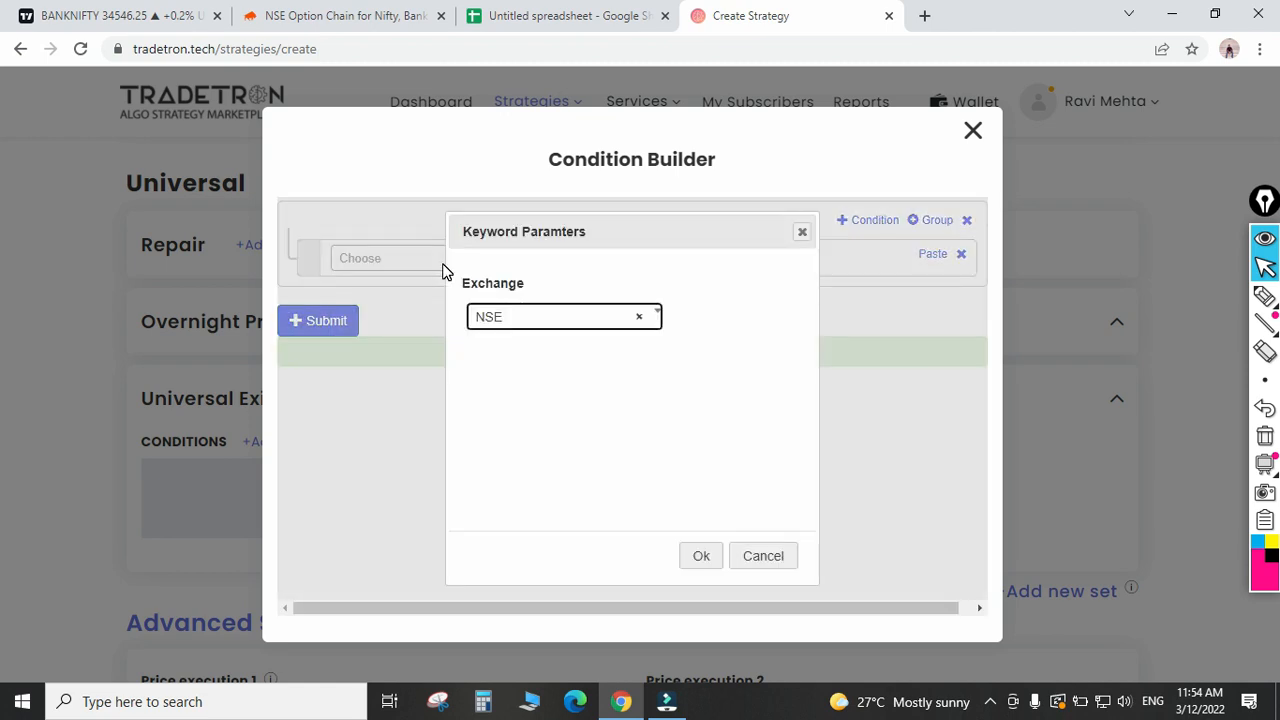
pyautogui.press('Return')
# Complete the Universal Exit condition with the >= operator and a Number of 1520, submit it and close the builder.
pyautogui.click(445, 268)
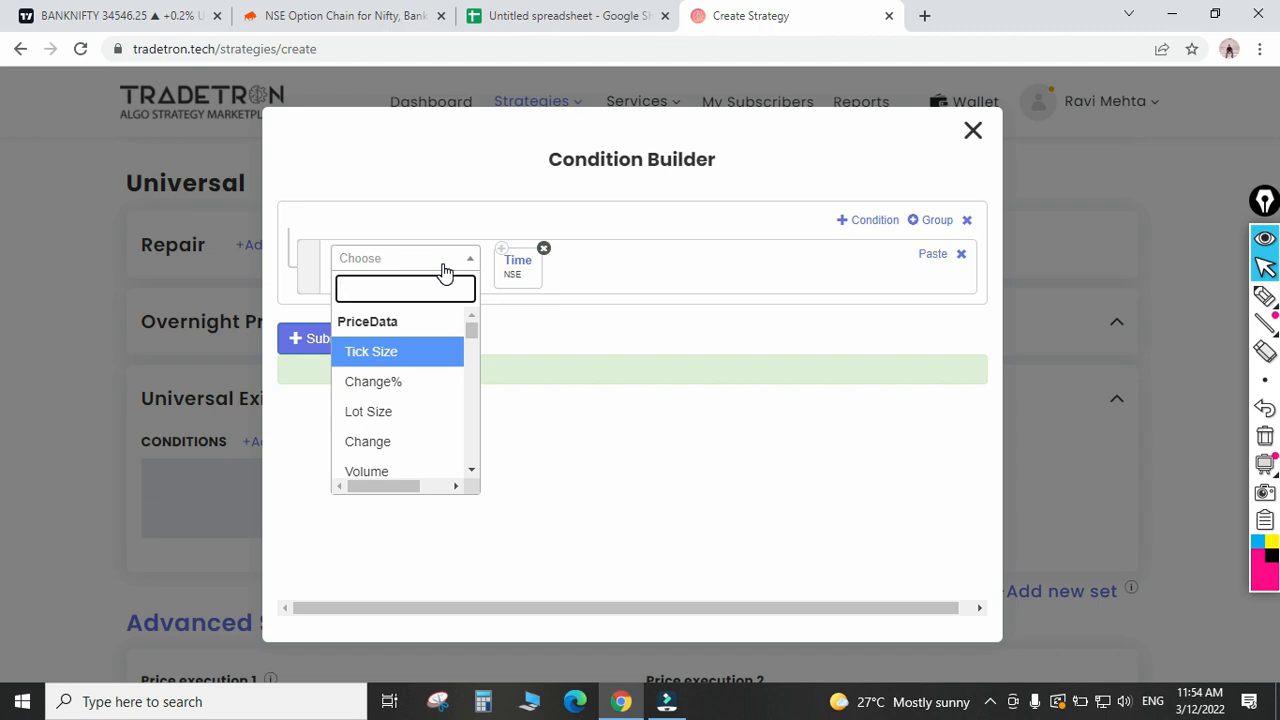
pyautogui.write('>')
pyautogui.press('Down')
pyautogui.press('Return')
pyautogui.write('num')
pyautogui.press('Down')
pyautogui.press('Return')
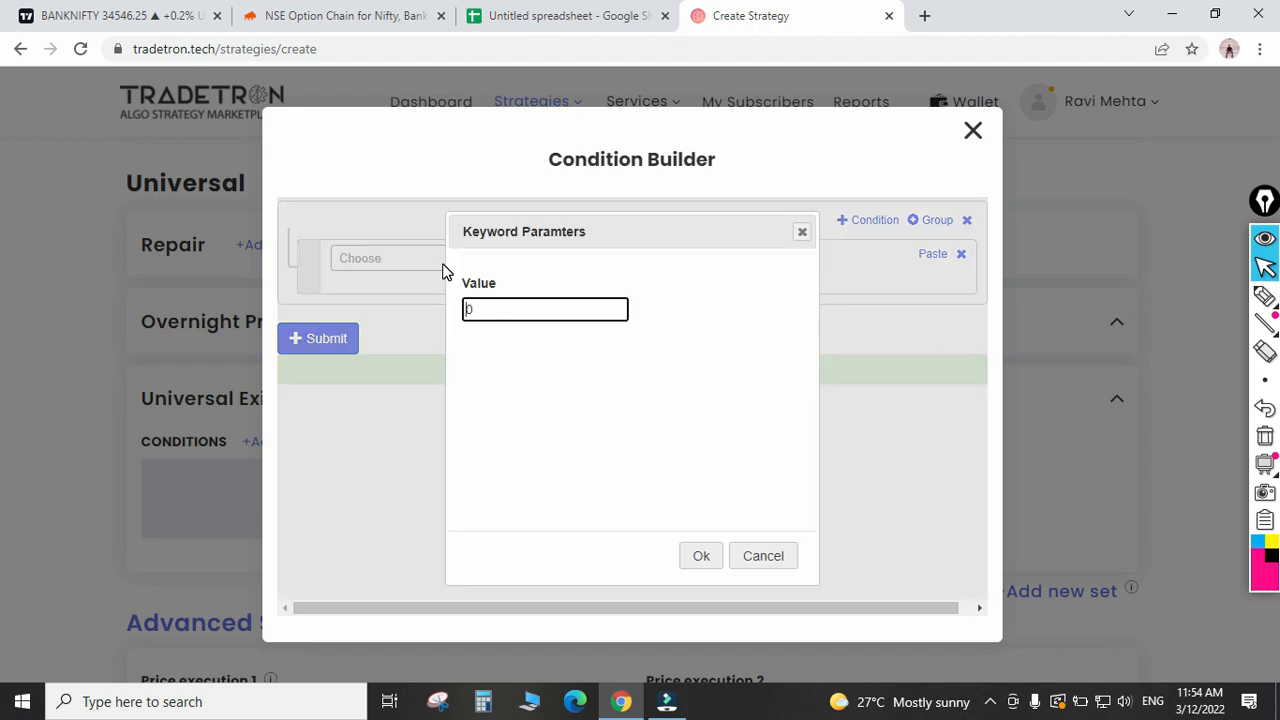
pyautogui.press('Return')
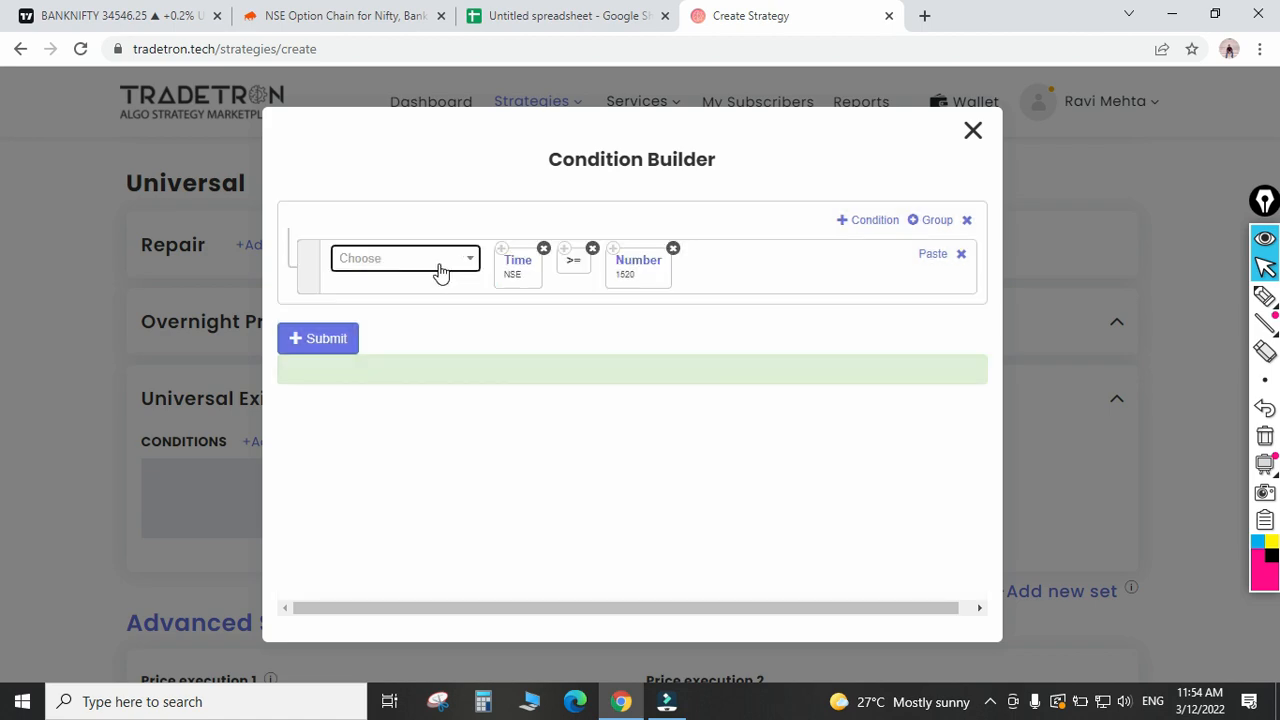
pyautogui.click(345, 339)
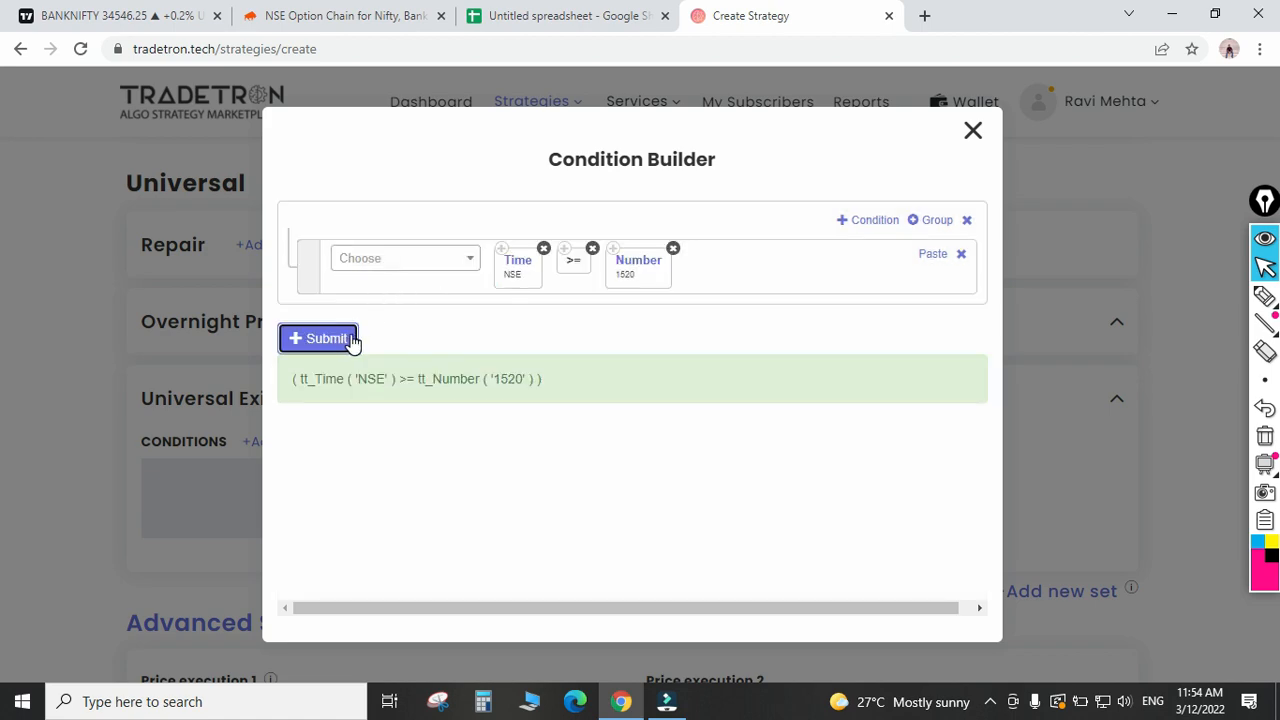
pyautogui.click(972, 131)
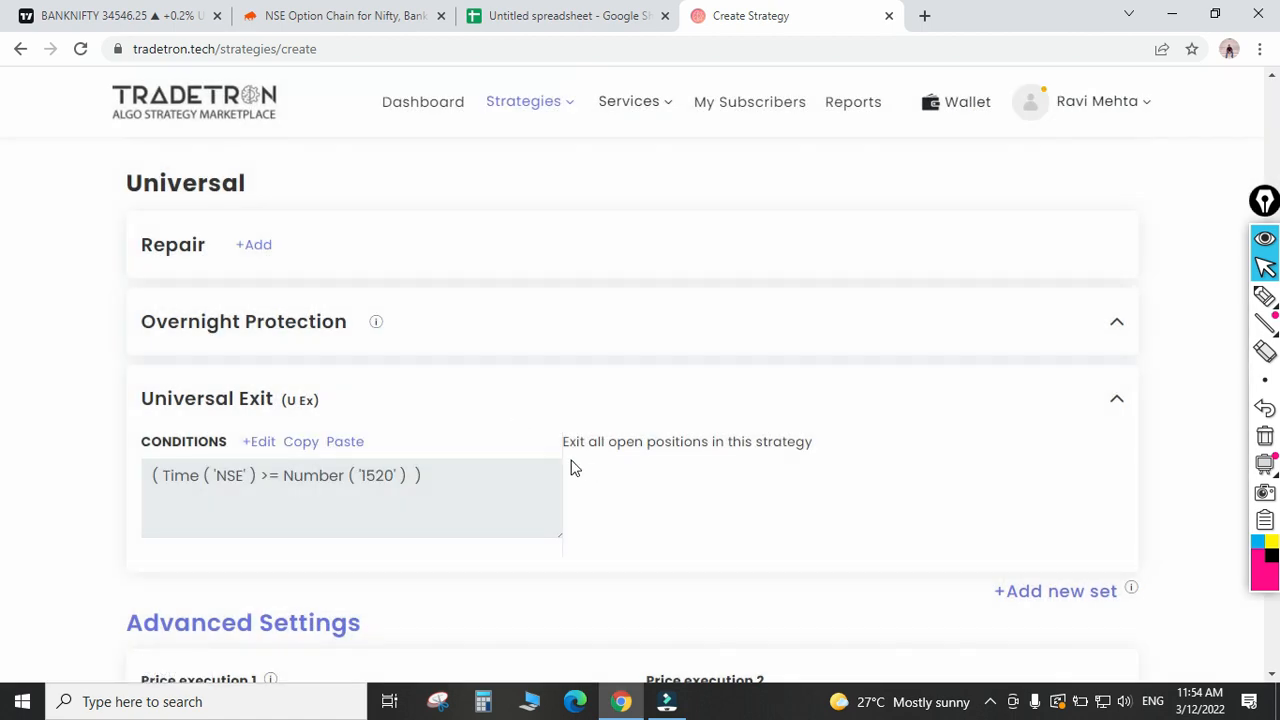
# Look over the Universal Exit condition, the Advanced Settings and both sets' entry and exit sections.
pyautogui.scroll(-4, 580, 460)
pyautogui.scroll(3, 560, 390)
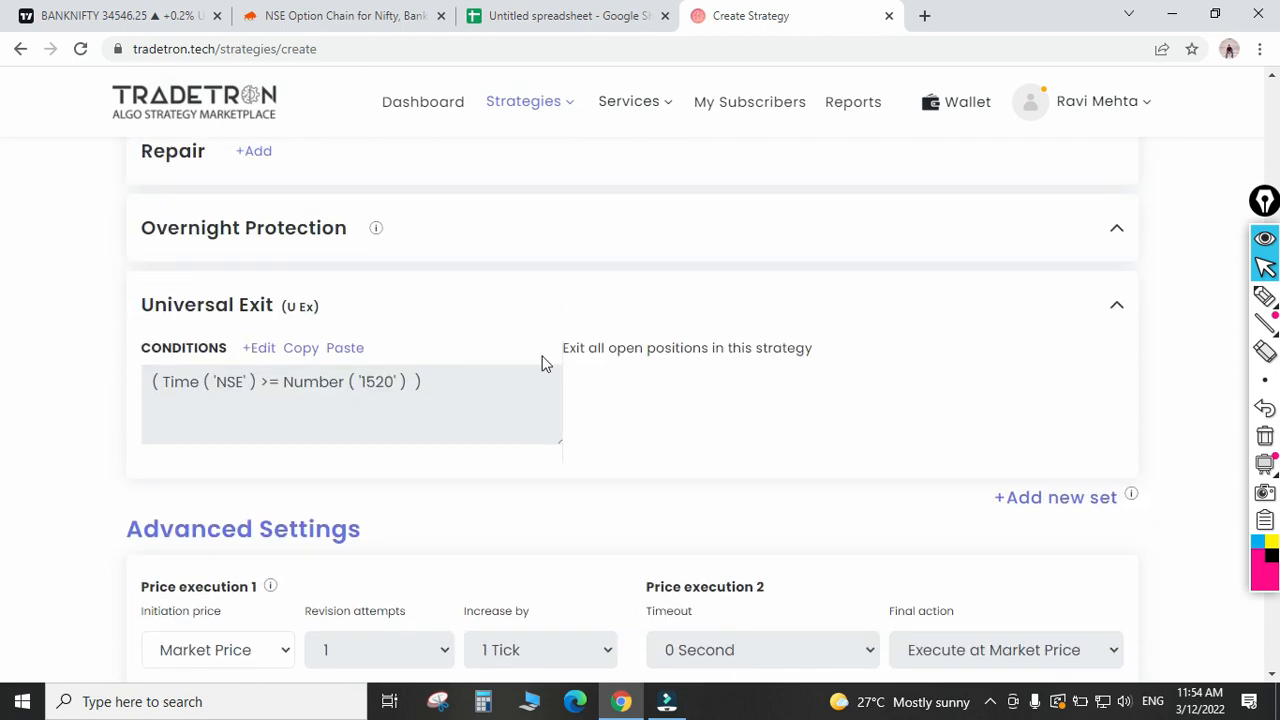
pyautogui.scroll(-3, 541, 407)
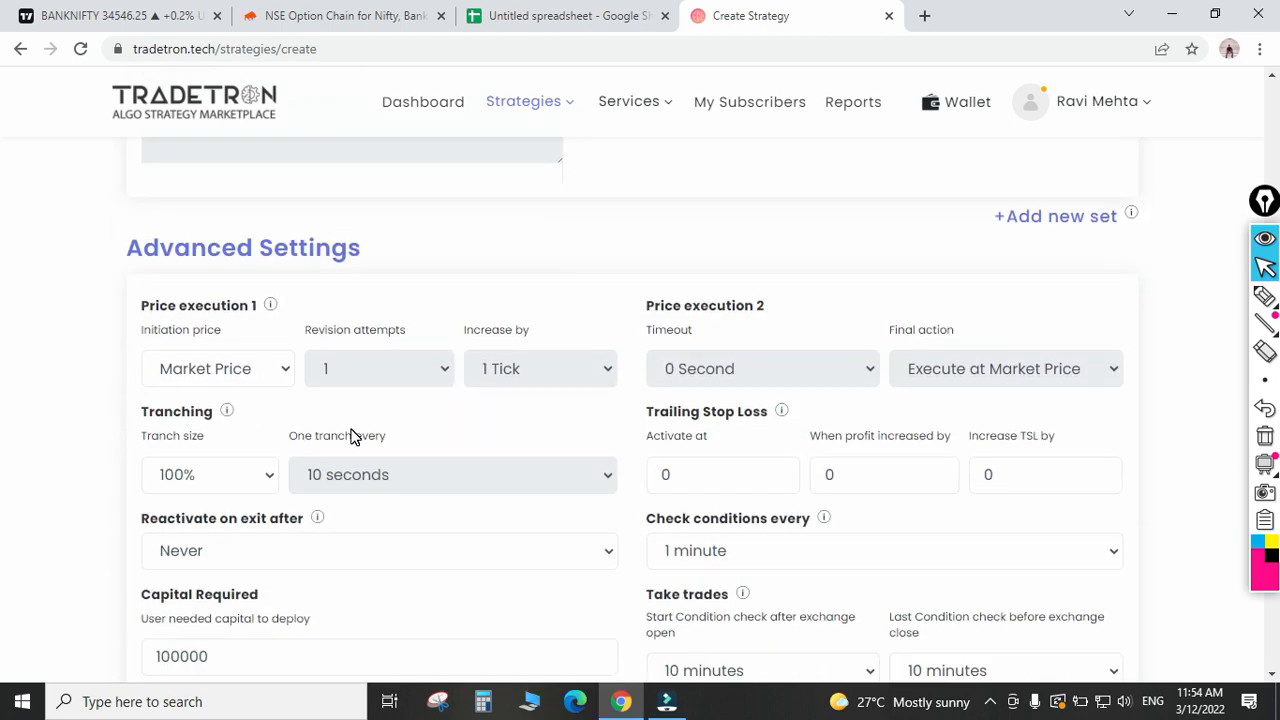
pyautogui.scroll(12, 350, 437)
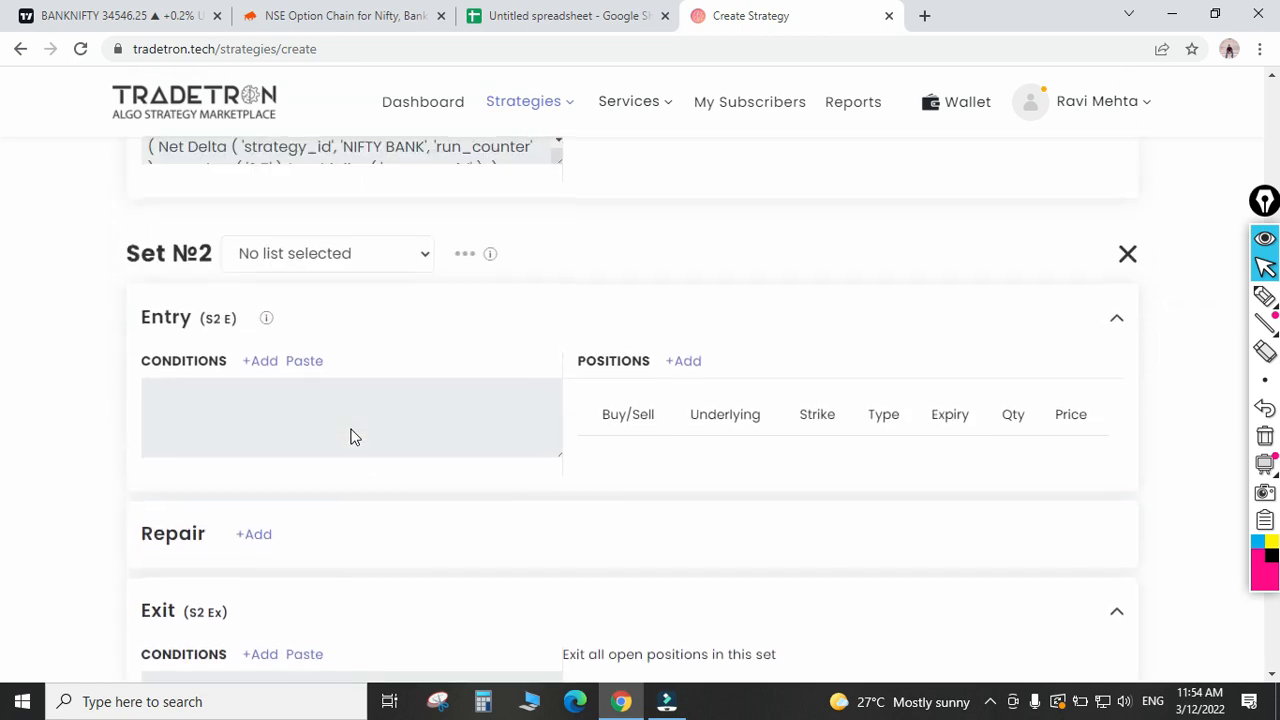
pyautogui.scroll(2, 380, 400)
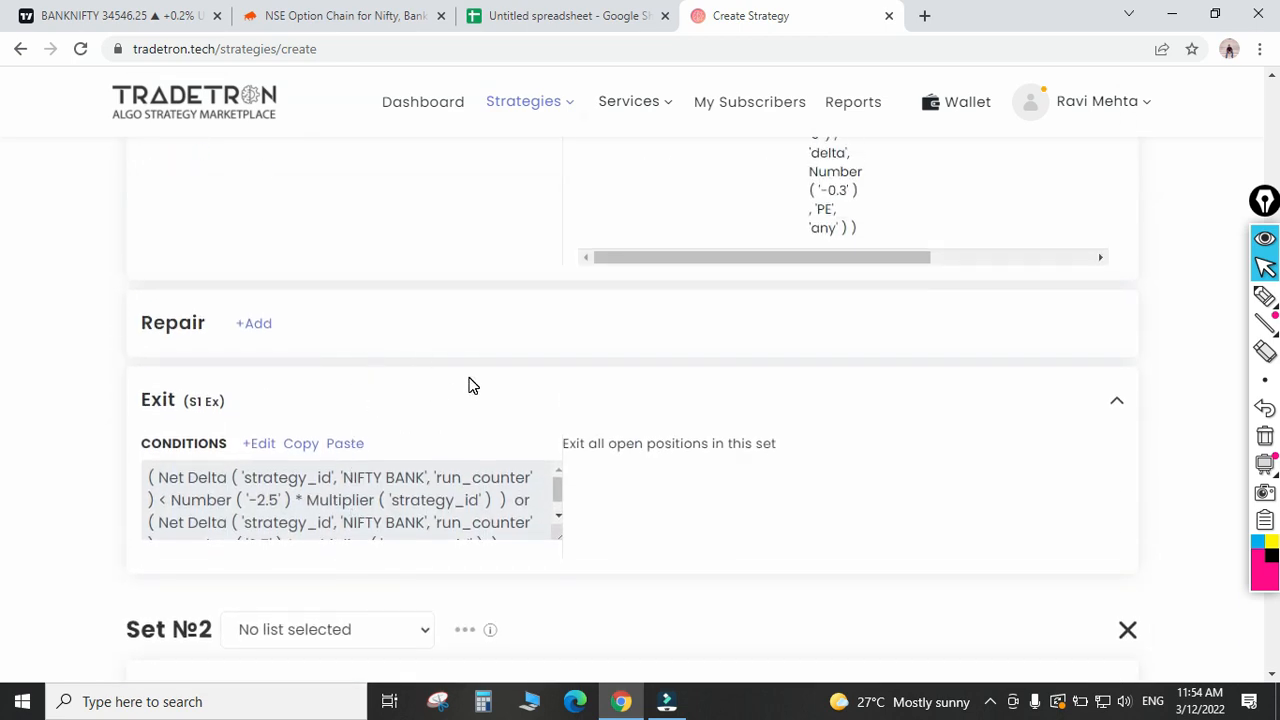
pyautogui.scroll(2, 460, 390)
pyautogui.scroll(4, 454, 396)
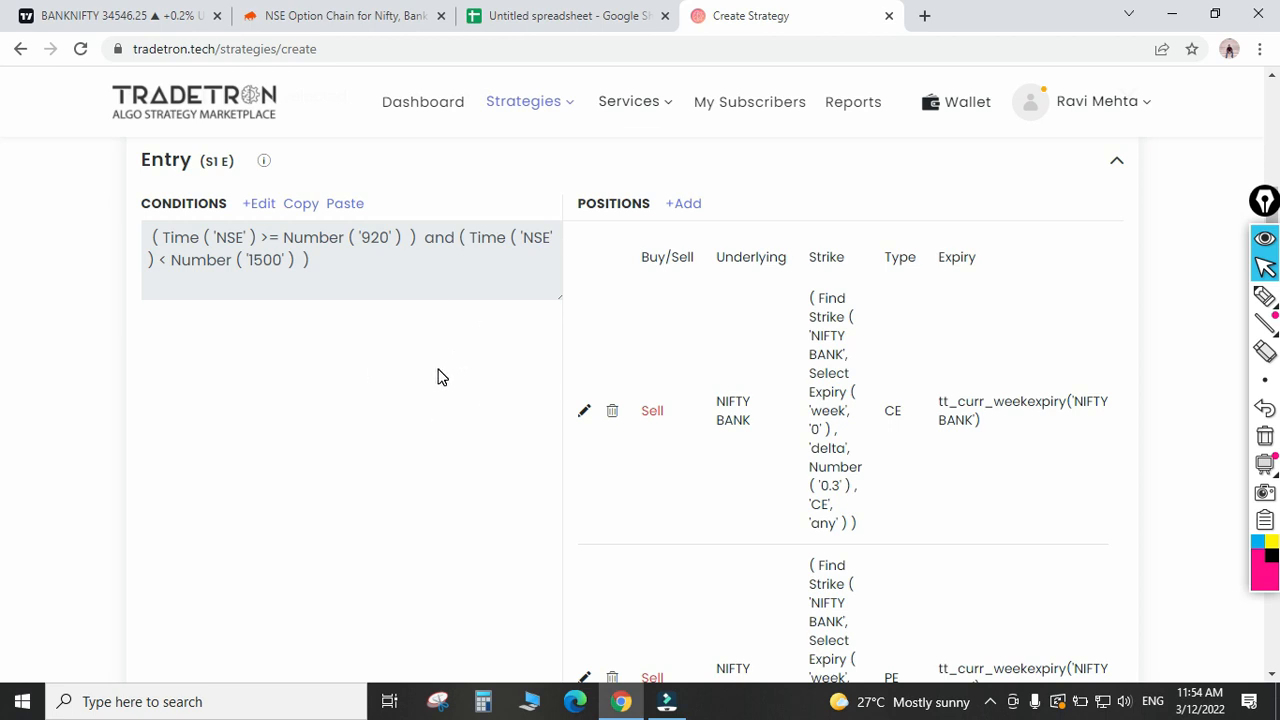
pyautogui.scroll(-1, 437, 377)
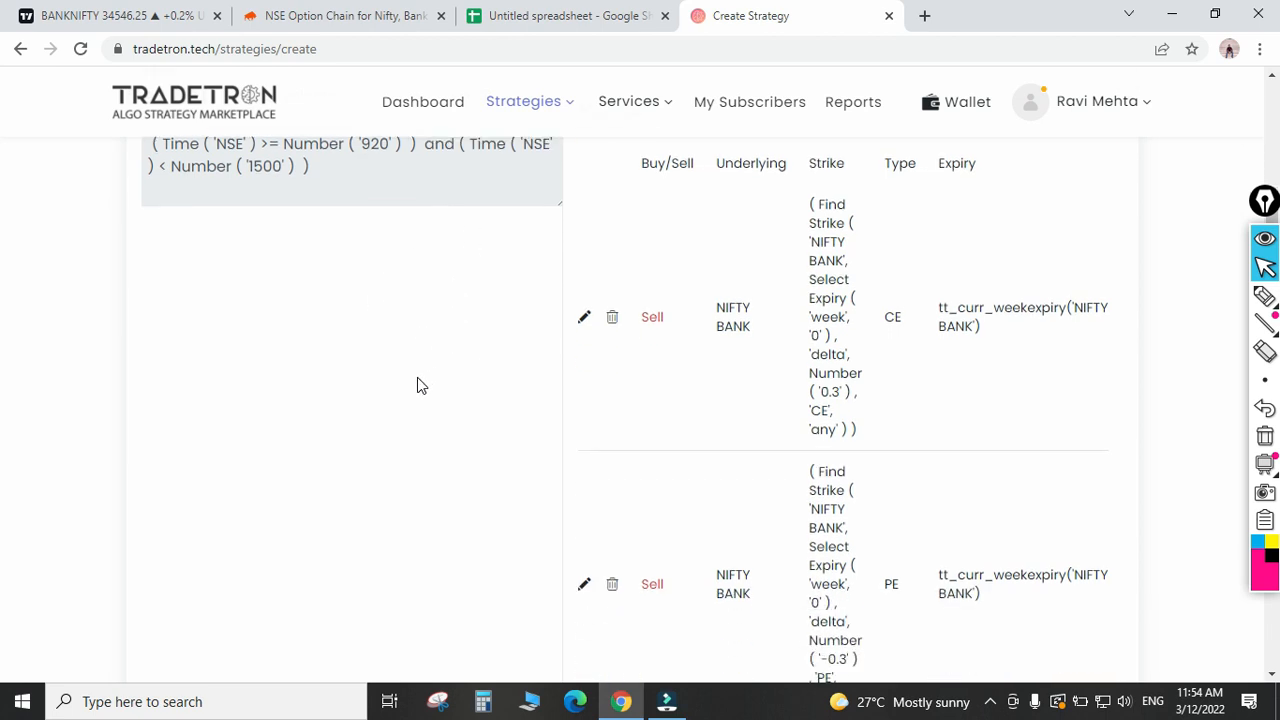
pyautogui.scroll(-15, 417, 386)
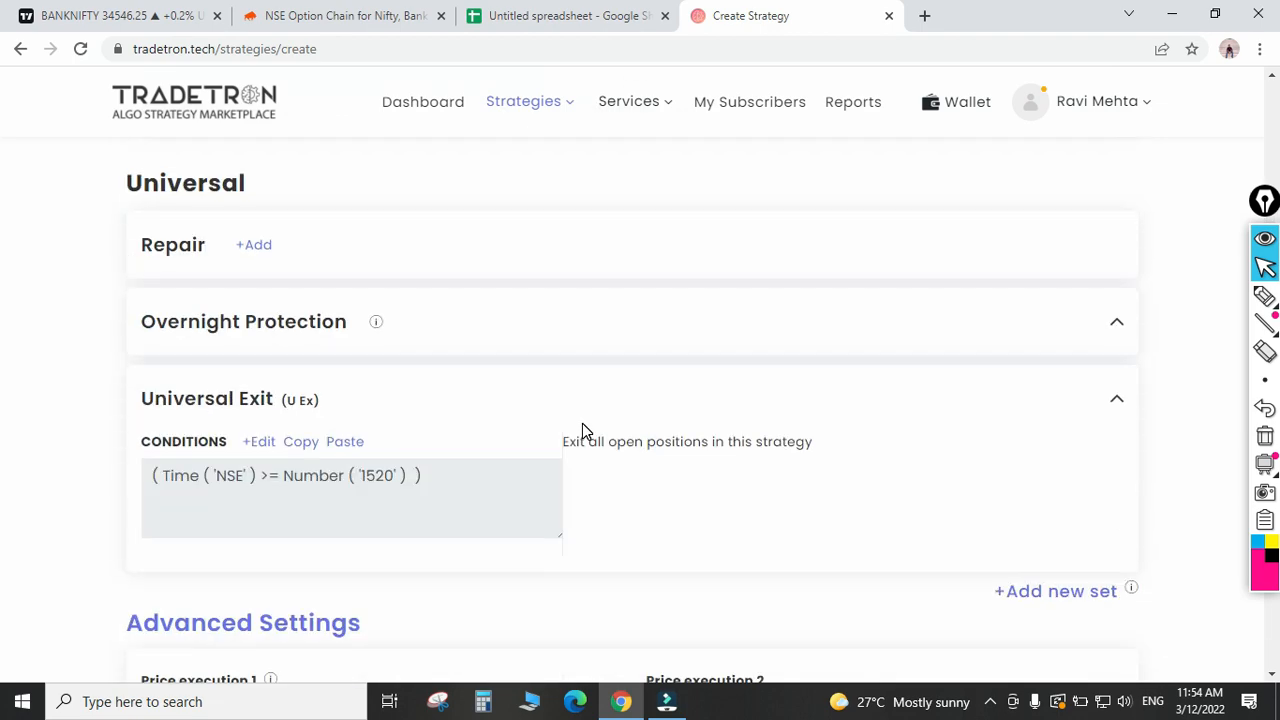
# In the Advanced Settings, set reactivation on exit to 12 hours and have the conditions checked continuously.
pyautogui.scroll(-6, 582, 430)
pyautogui.scroll(1, 394, 371)
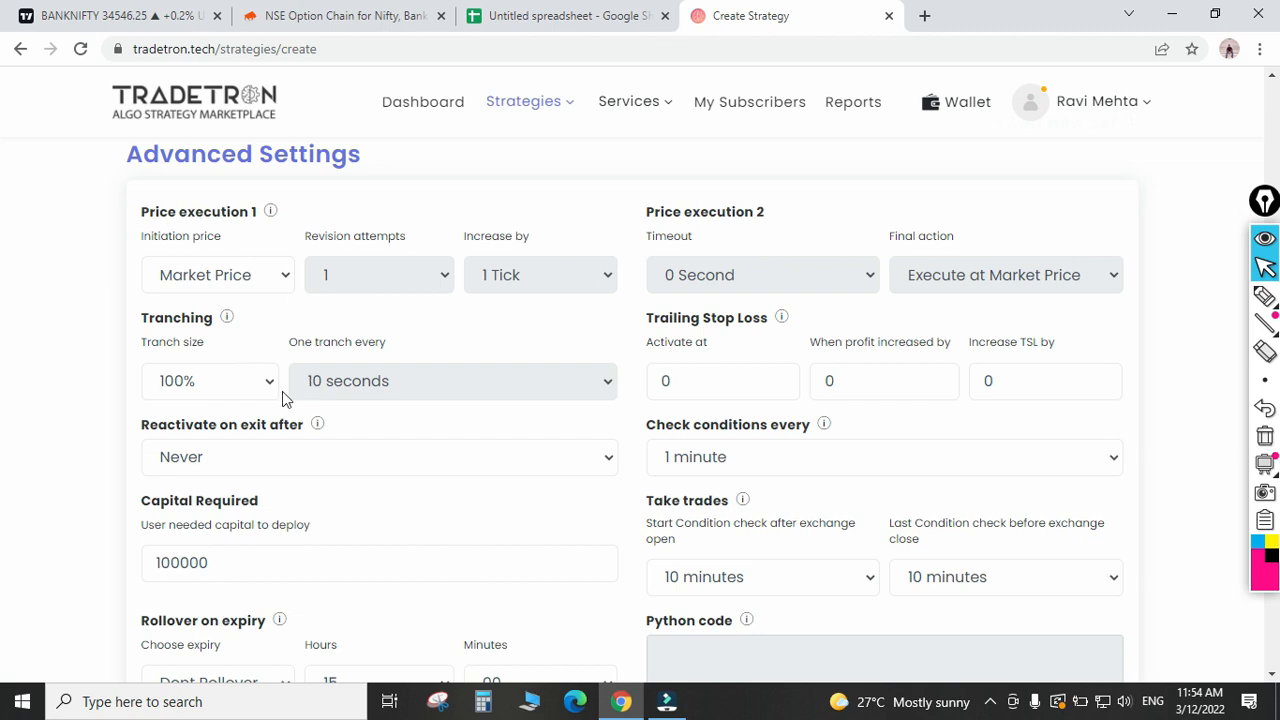
pyautogui.click(250, 465)
pyautogui.click(208, 278)
pyautogui.click(700, 466)
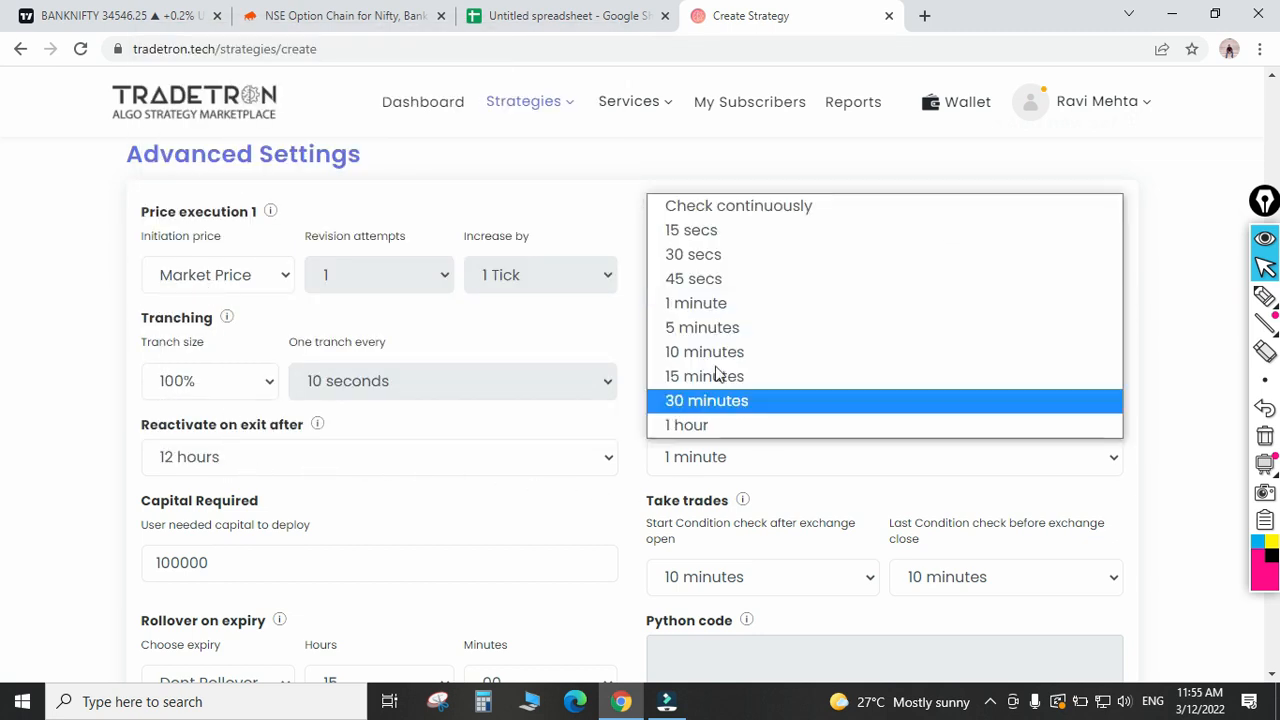
pyautogui.click(731, 206)
pyautogui.scroll(-1, 342, 476)
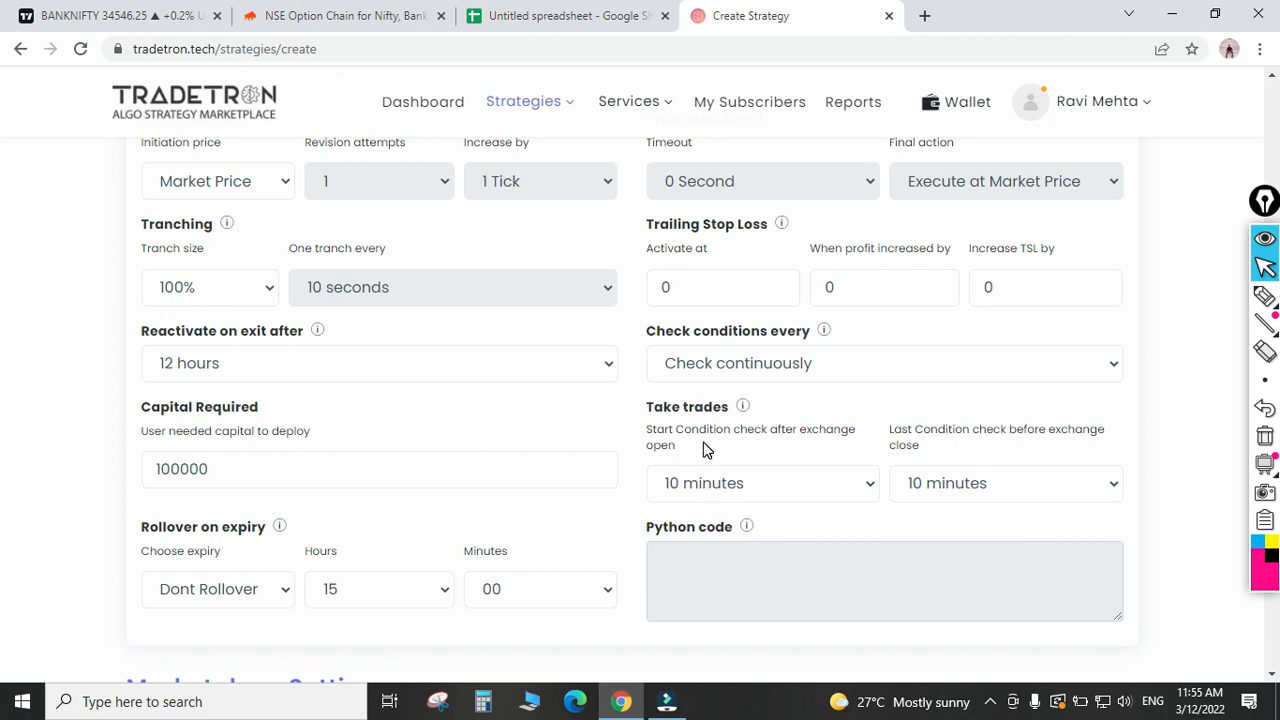
pyautogui.click(743, 497)
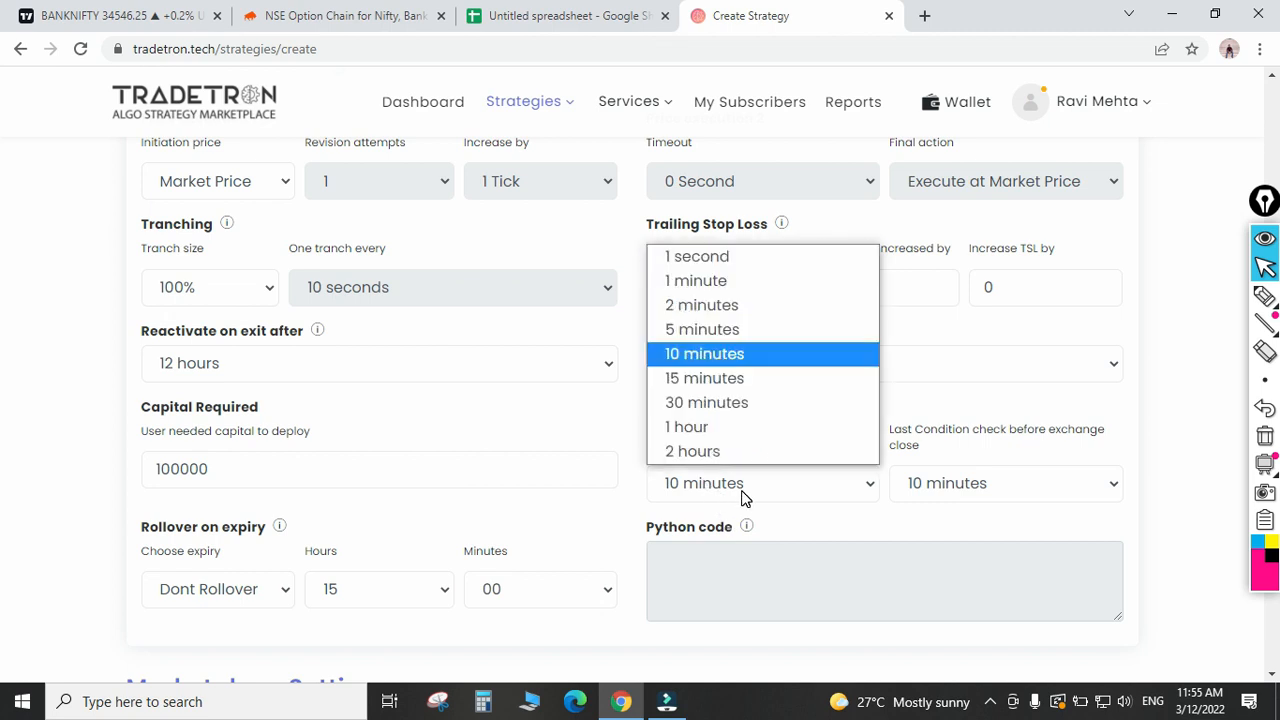
pyautogui.click(706, 285)
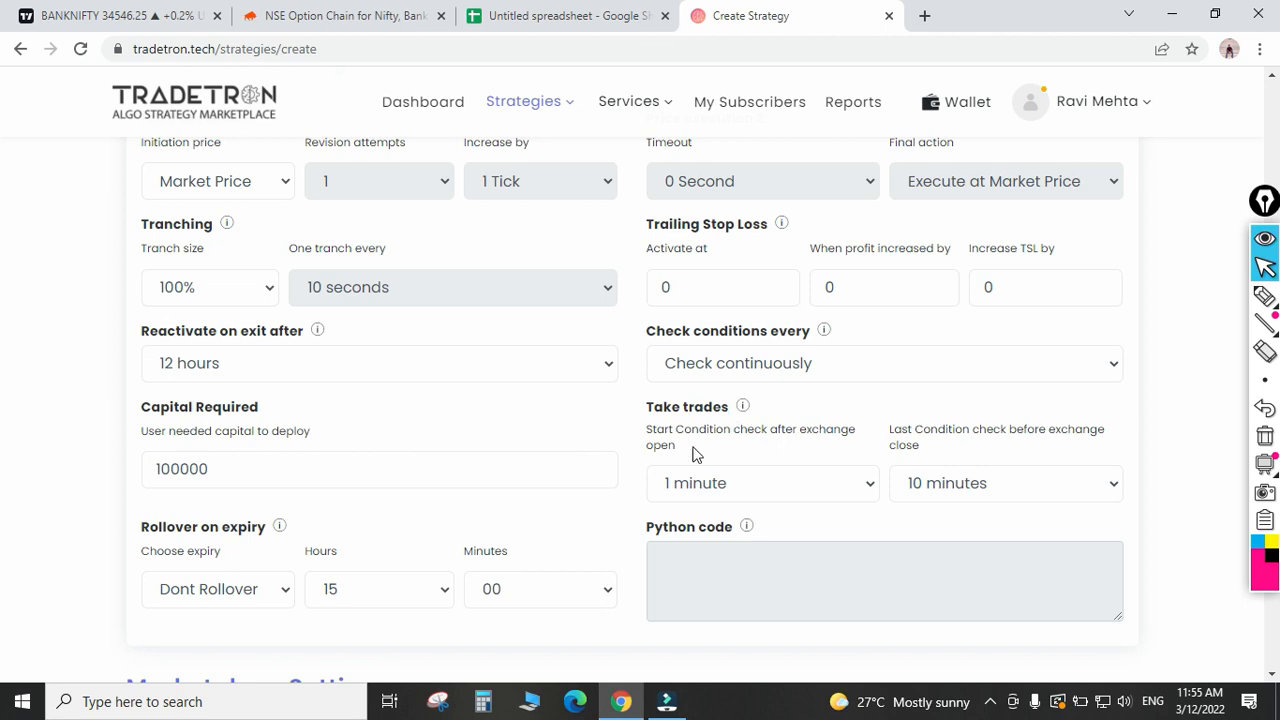
pyautogui.click(760, 493)
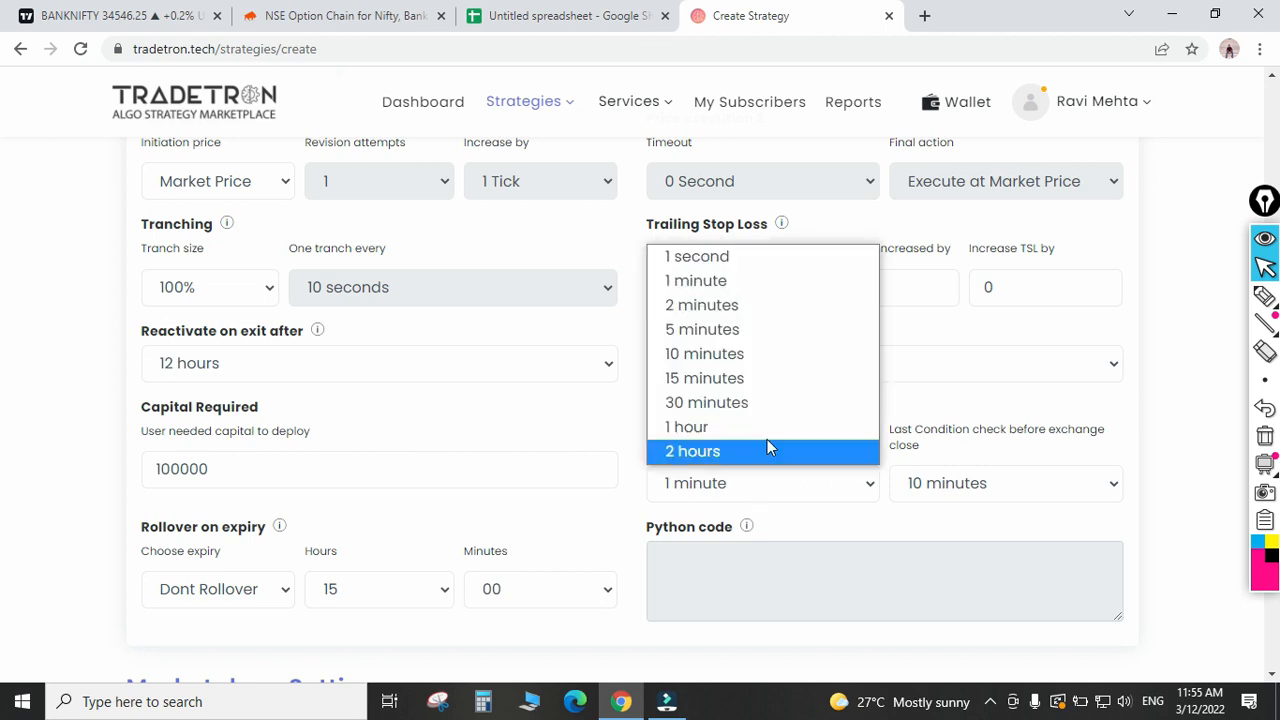
pyautogui.click(714, 356)
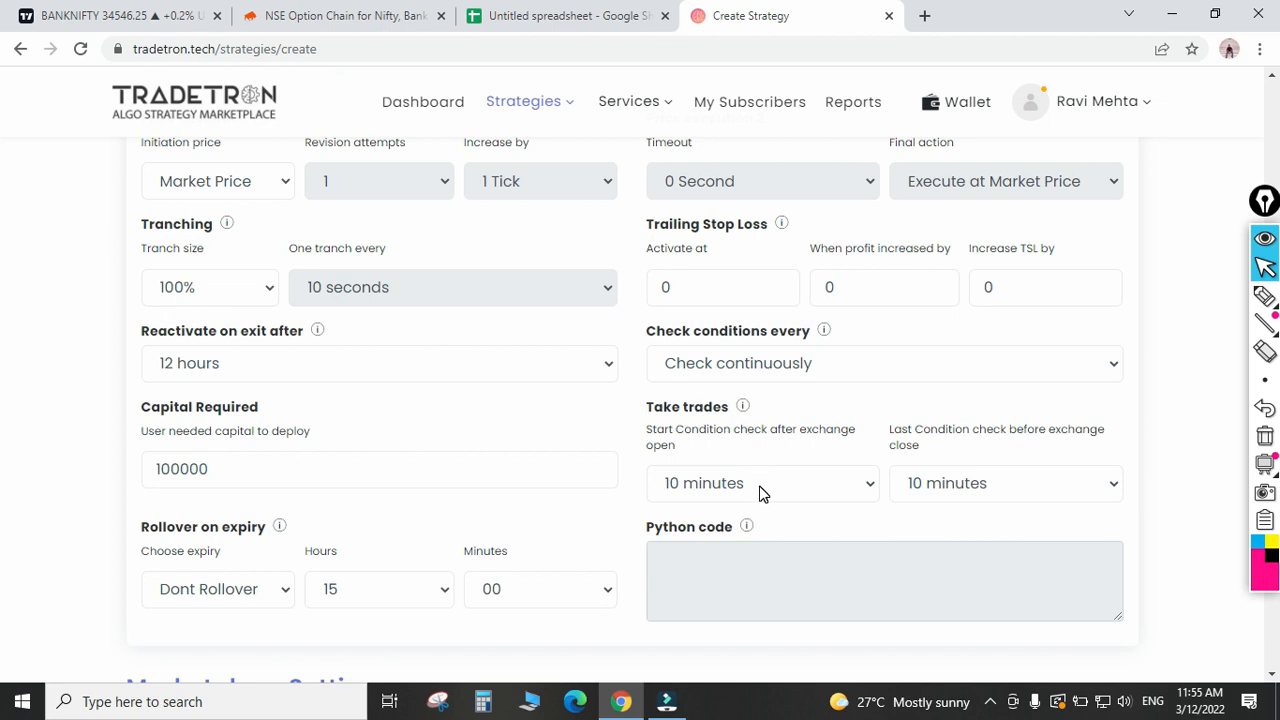
# Set the start condition check to 1 minute after exchange open and choose the last condition check interval before exchange close.
pyautogui.click(760, 493)
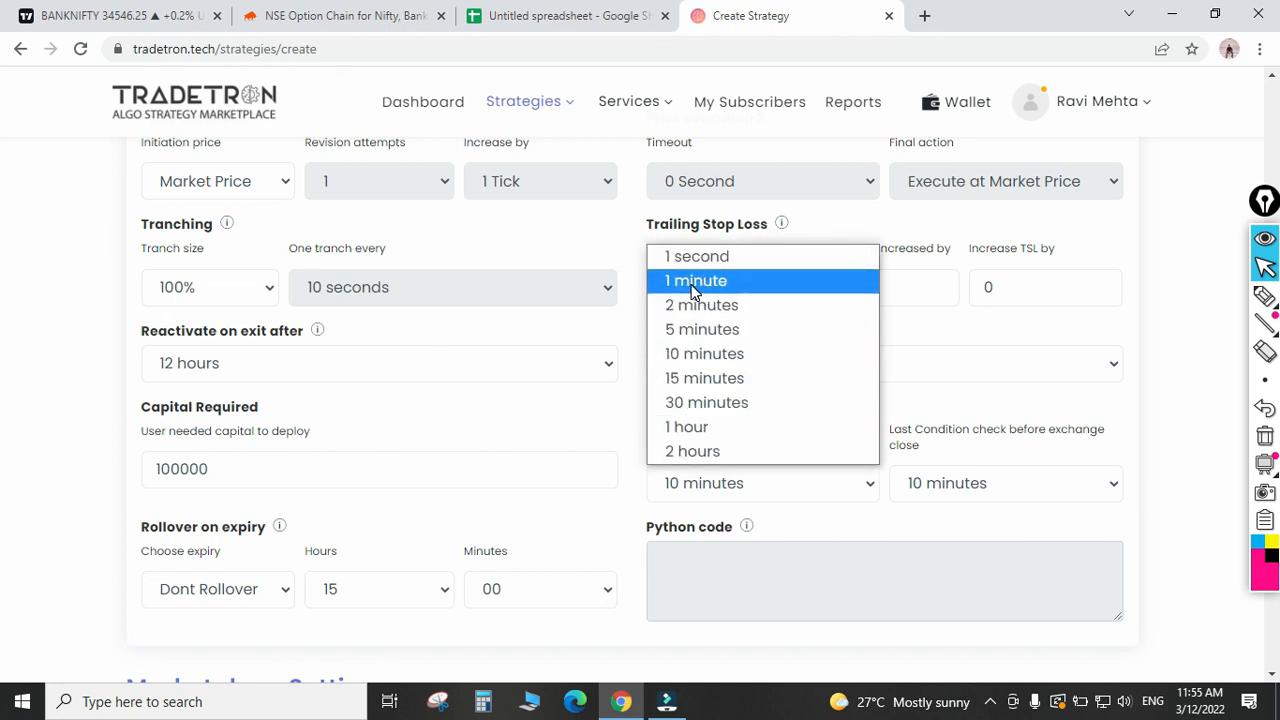
pyautogui.click(692, 283)
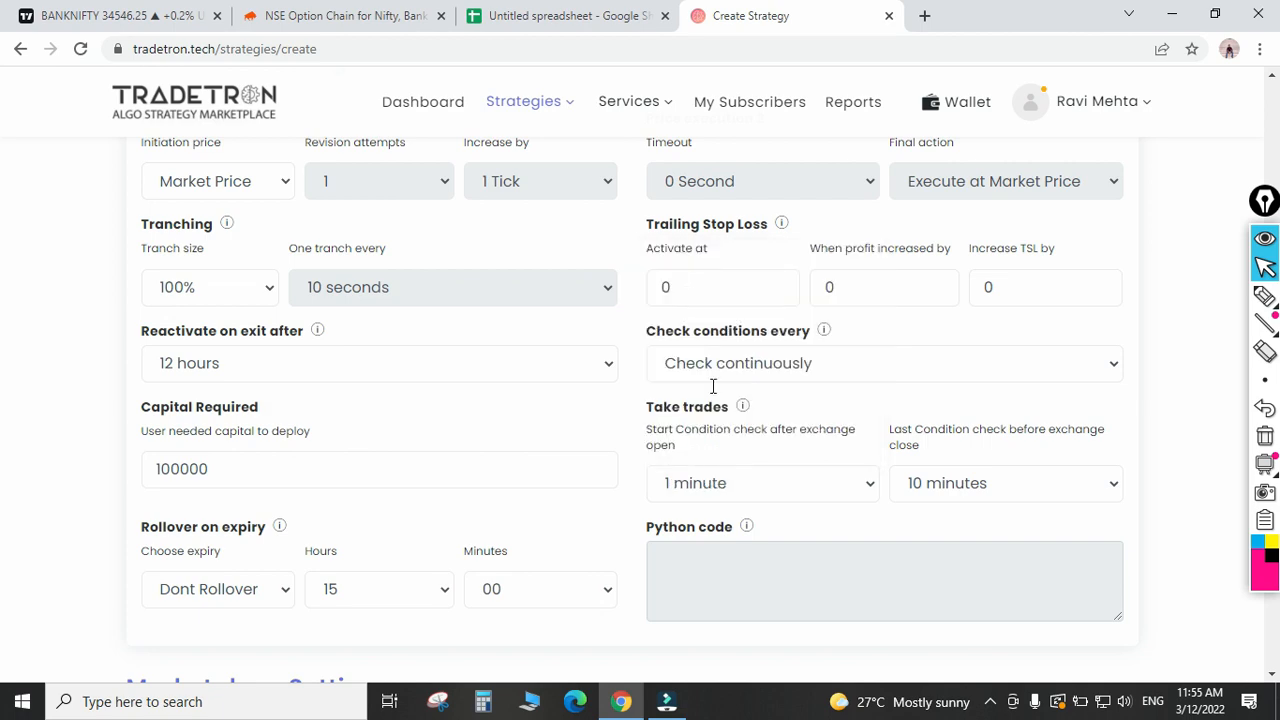
pyautogui.click(968, 484)
pyautogui.click(958, 282)
# Create the strategy and check Set 1's entry section in the saved version.
pyautogui.scroll(-7, 670, 458)
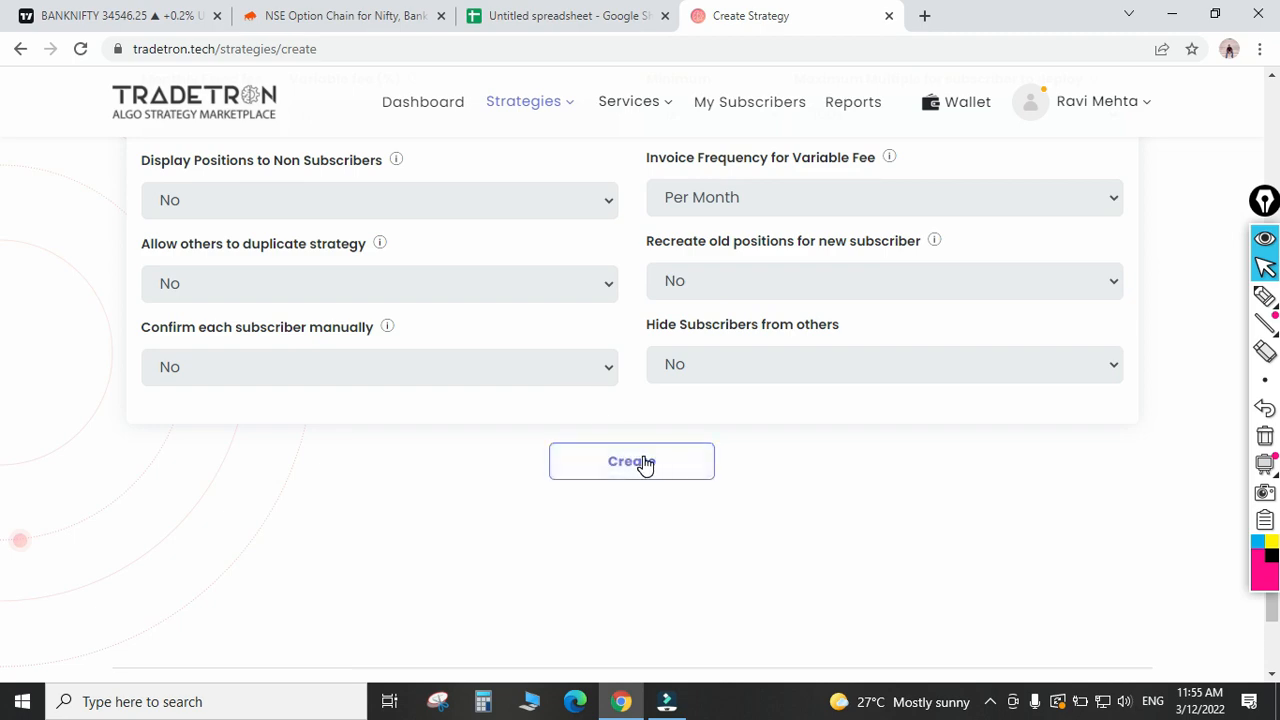
pyautogui.click(645, 465)
pyautogui.click(757, 515)
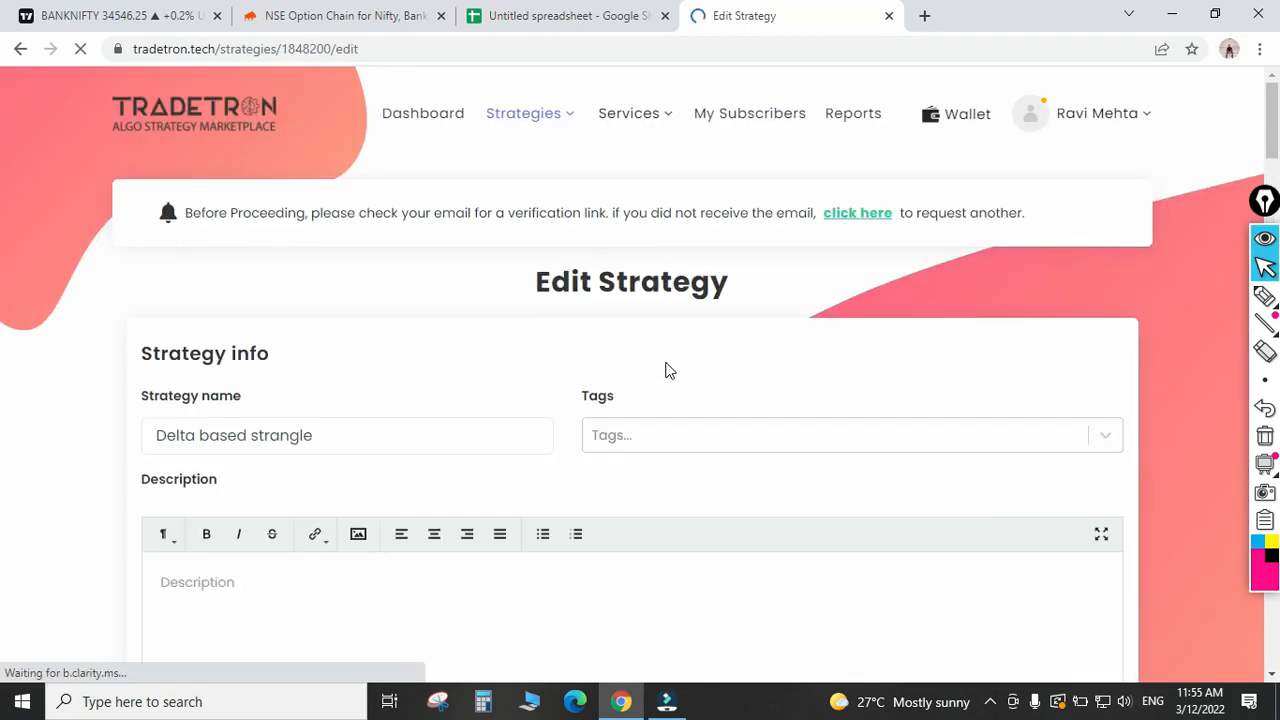
pyautogui.scroll(-4, 494, 403)
pyautogui.scroll(-3, 600, 405)
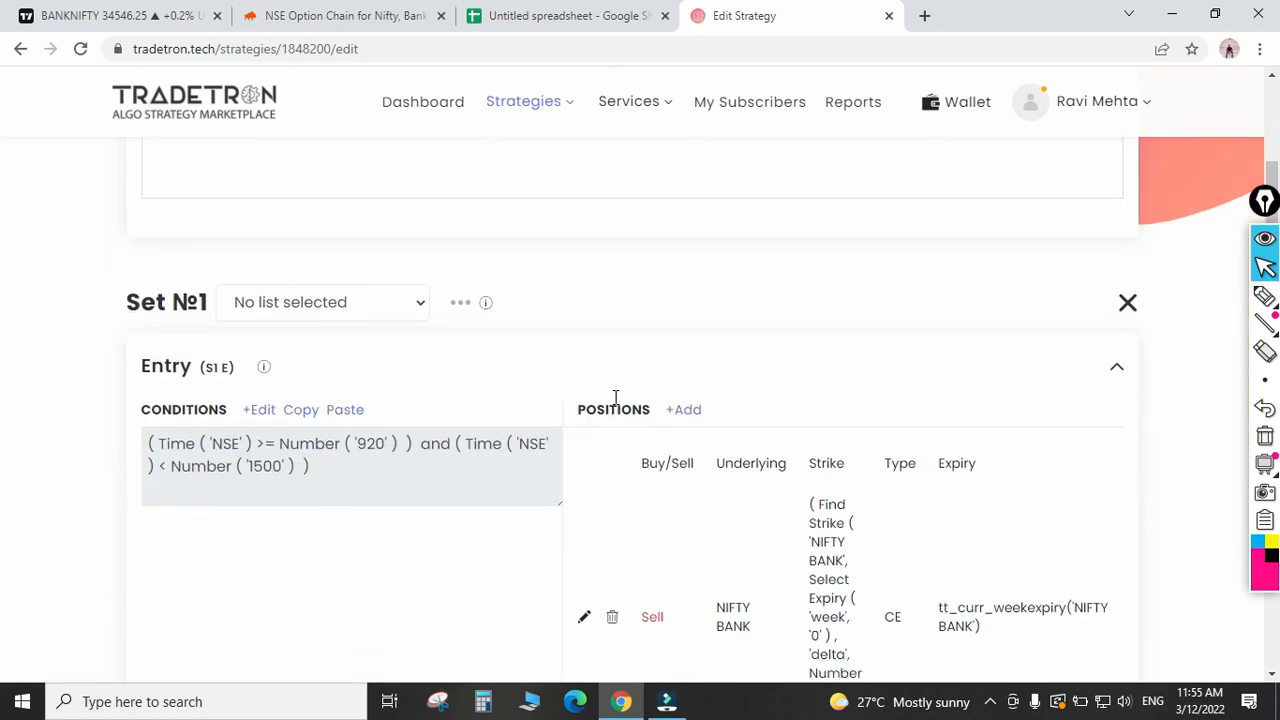
# Duplicate the "Delta based strangle" strategy in My Strategies and open the copy for editing.
pyautogui.scroll(-3, 660, 383)
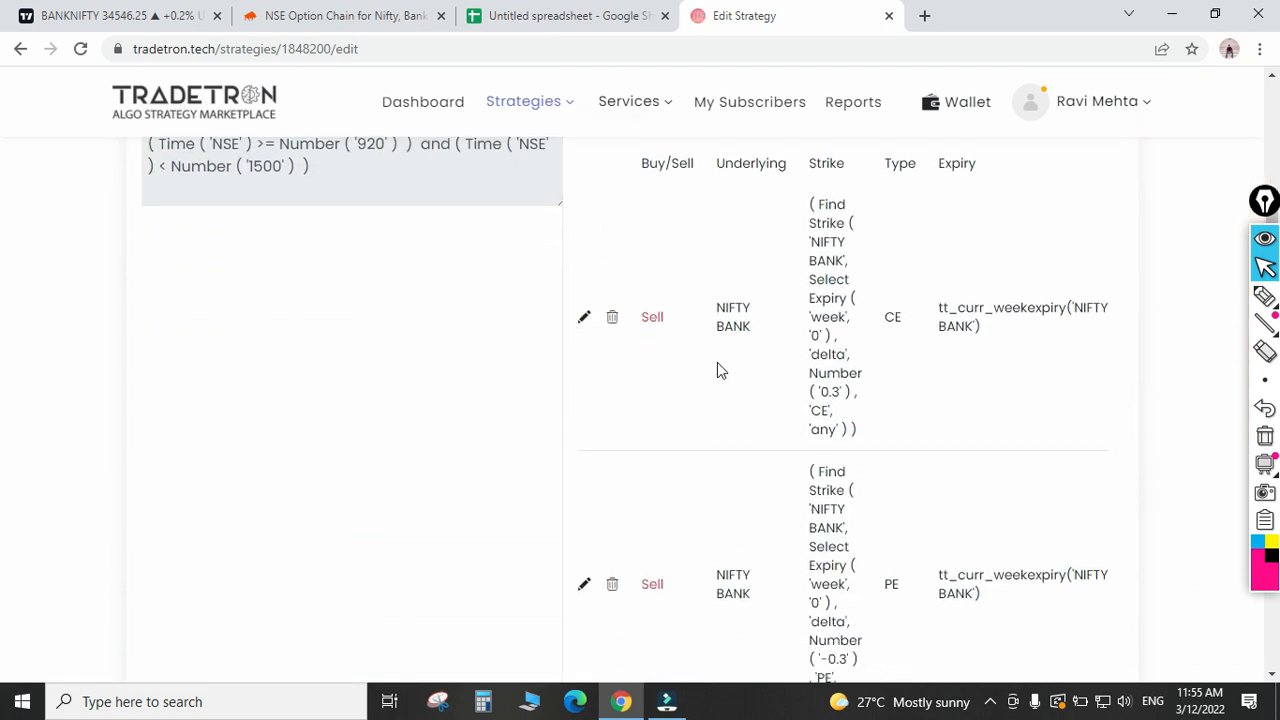
pyautogui.scroll(-5, 717, 371)
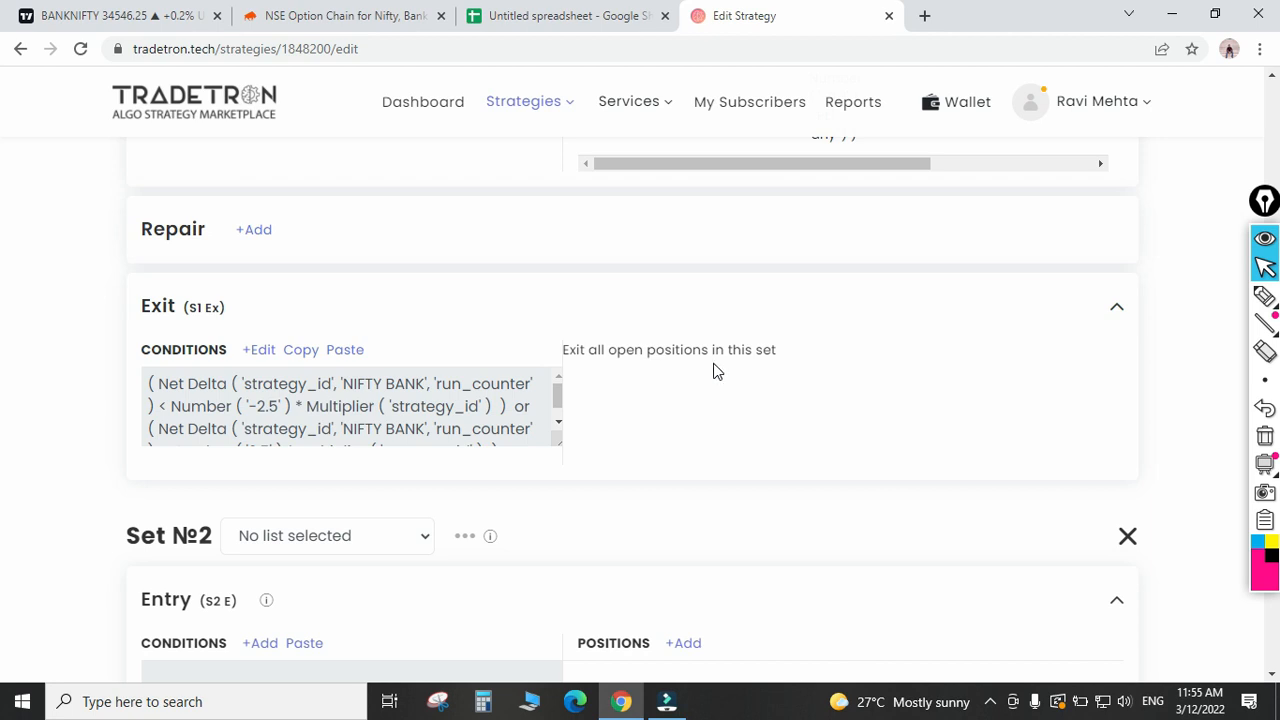
pyautogui.scroll(10, 715, 370)
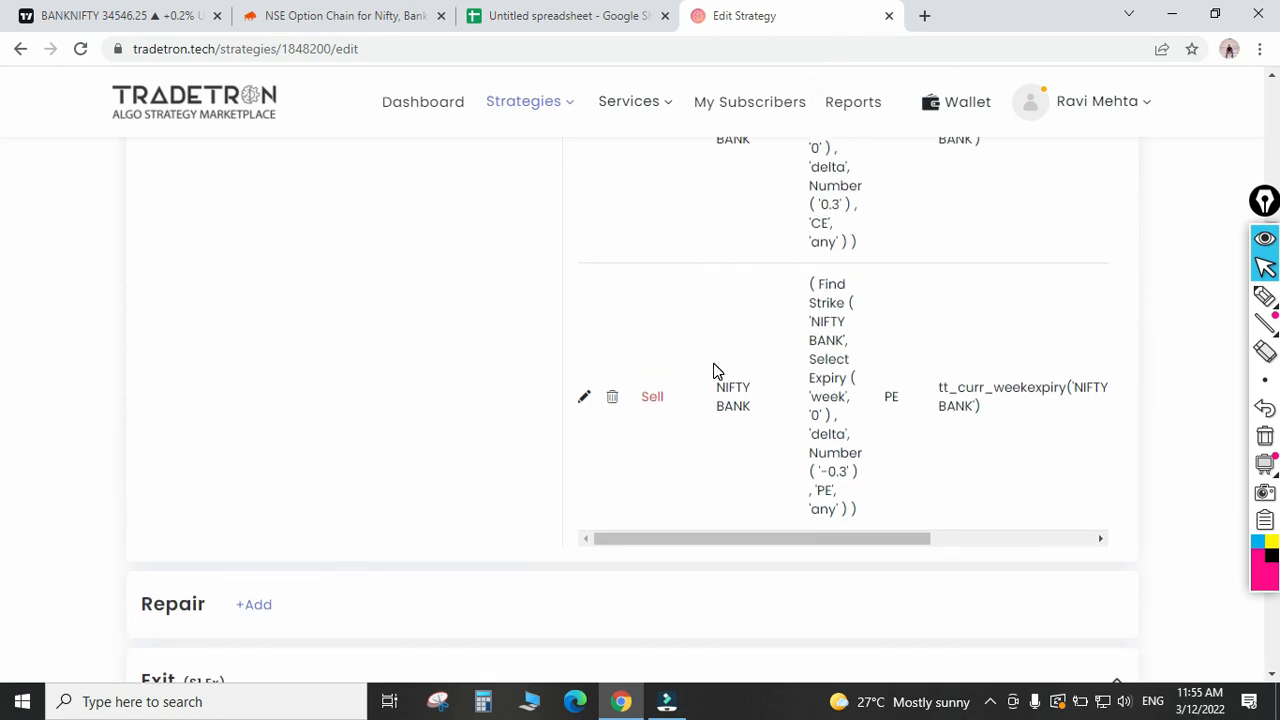
pyautogui.scroll(3, 715, 370)
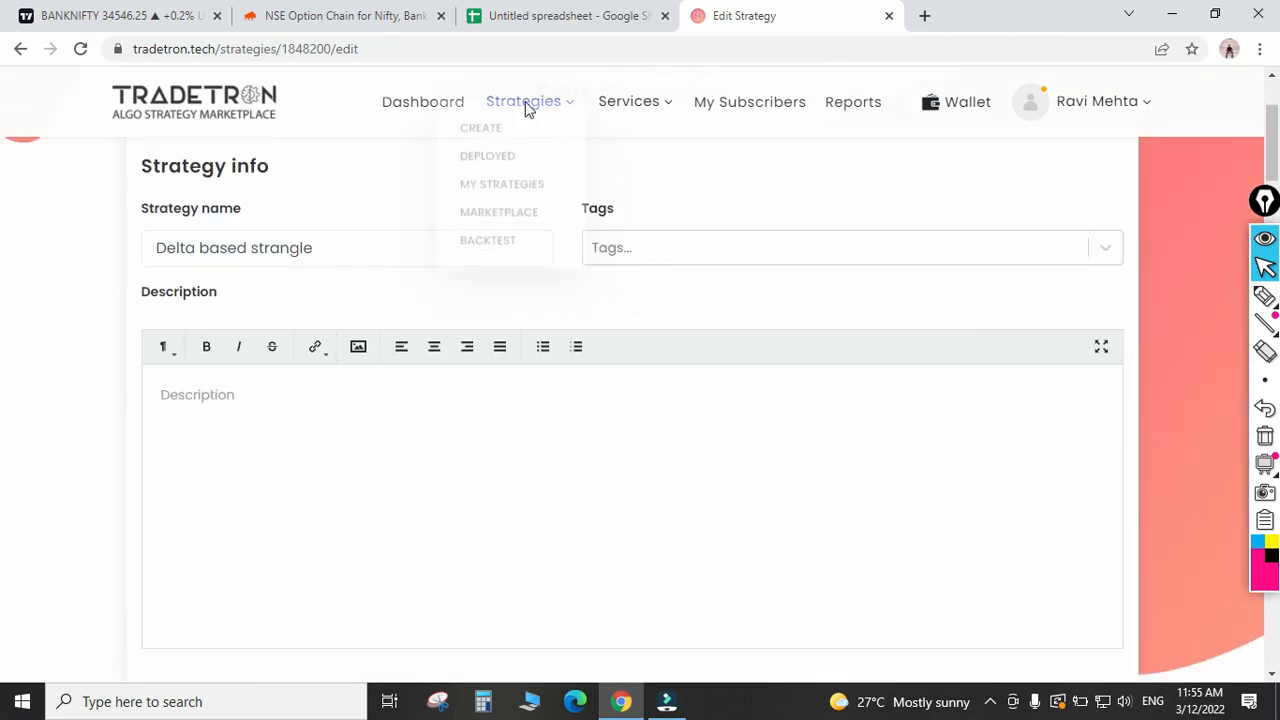
pyautogui.click(506, 210)
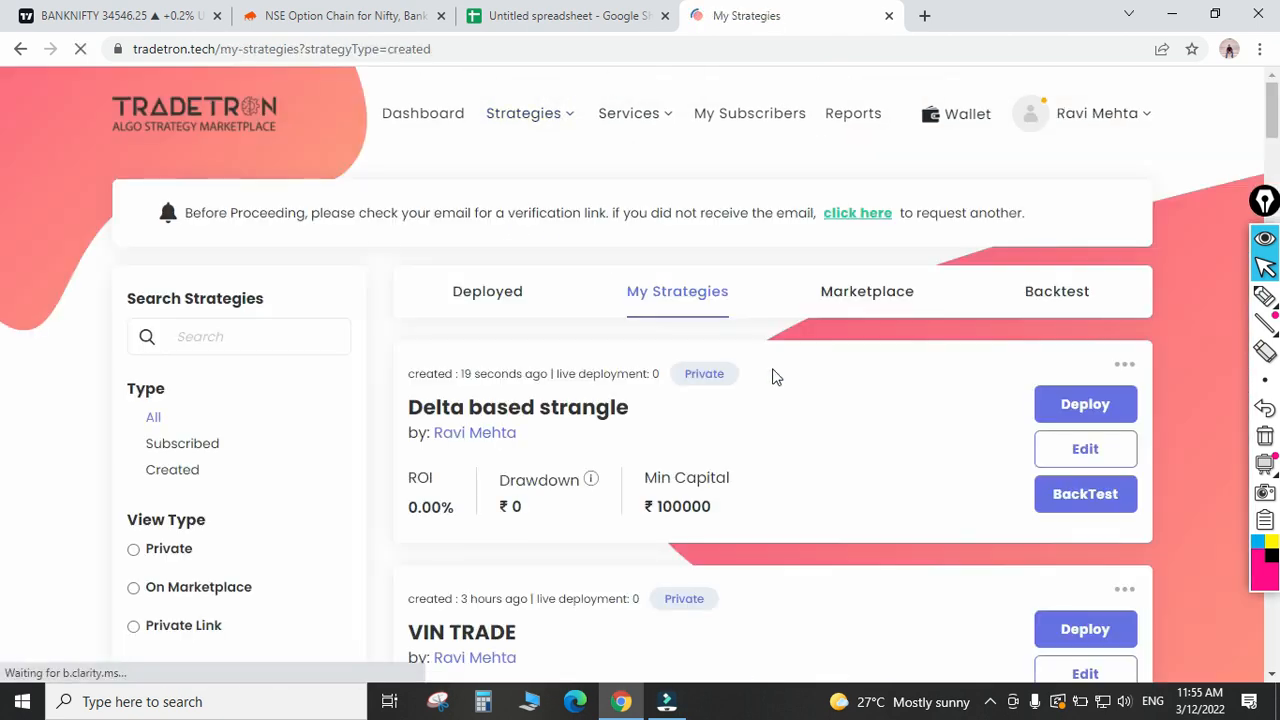
pyautogui.click(1125, 366)
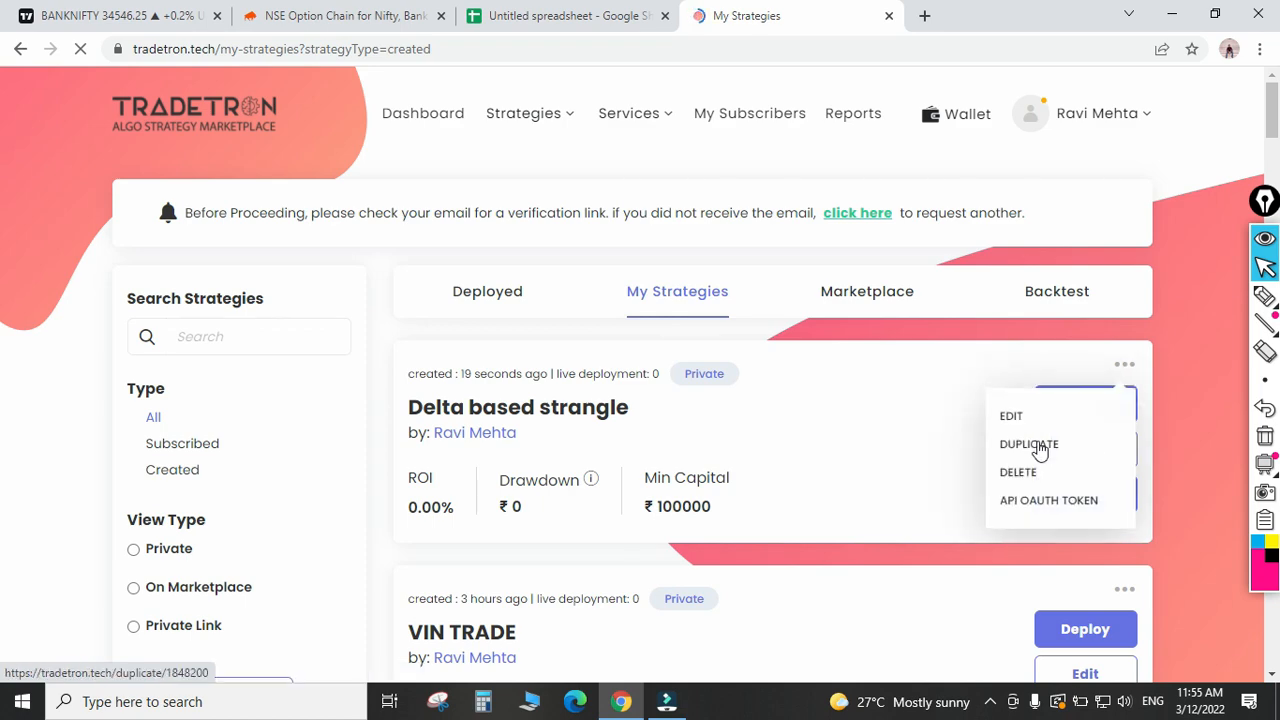
pyautogui.click(1031, 446)
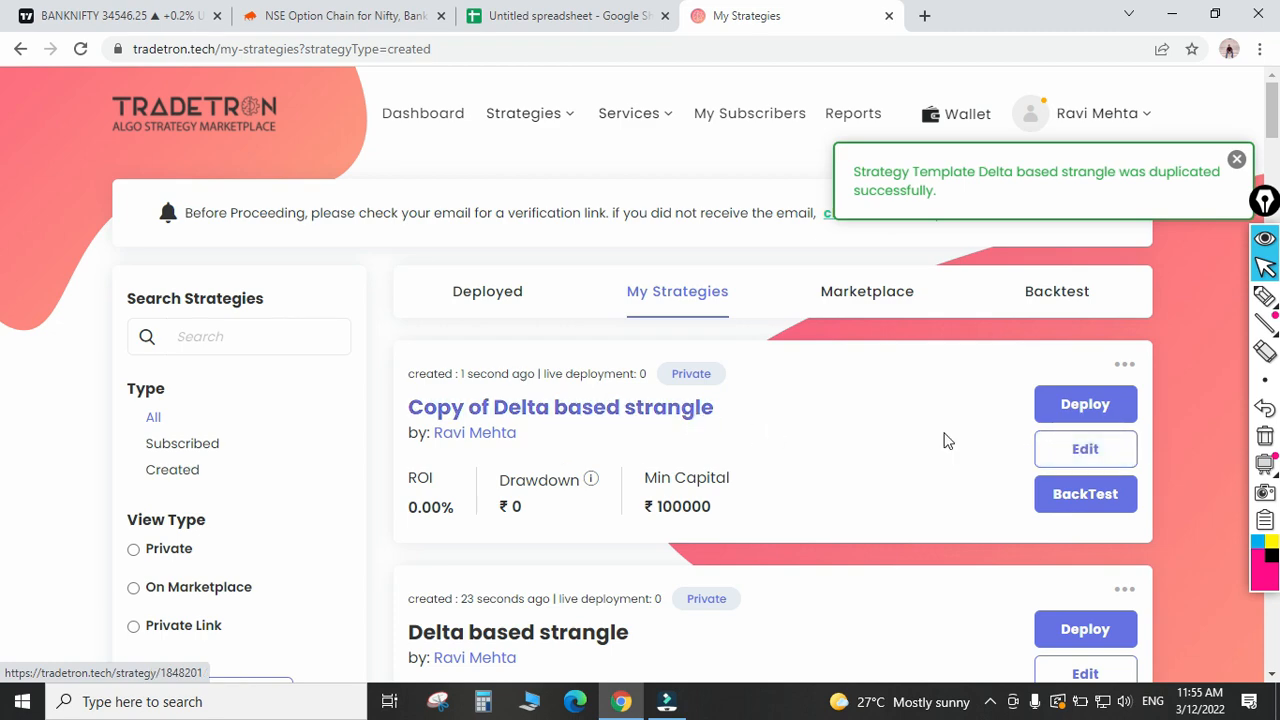
pyautogui.click(1082, 450)
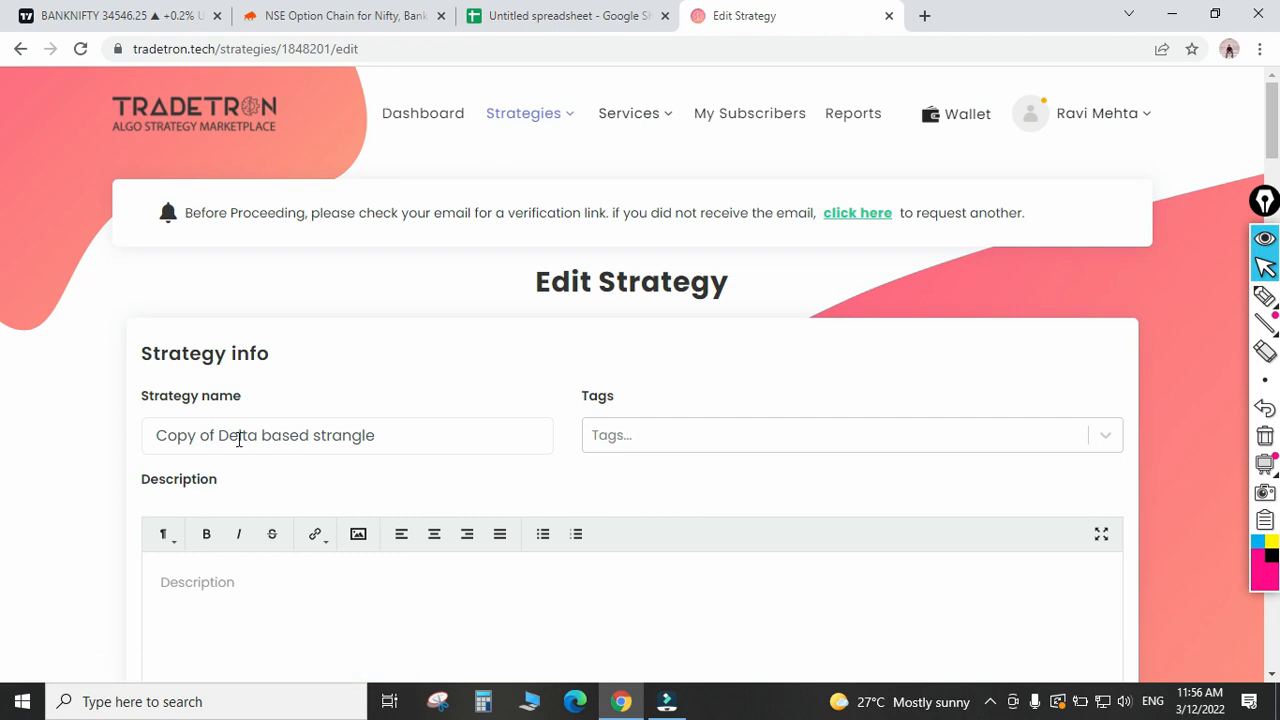
# Rename the copied strategy to "Delta based straddle".
pyautogui.moveTo(219, 431); pyautogui.dragTo(162, 438)
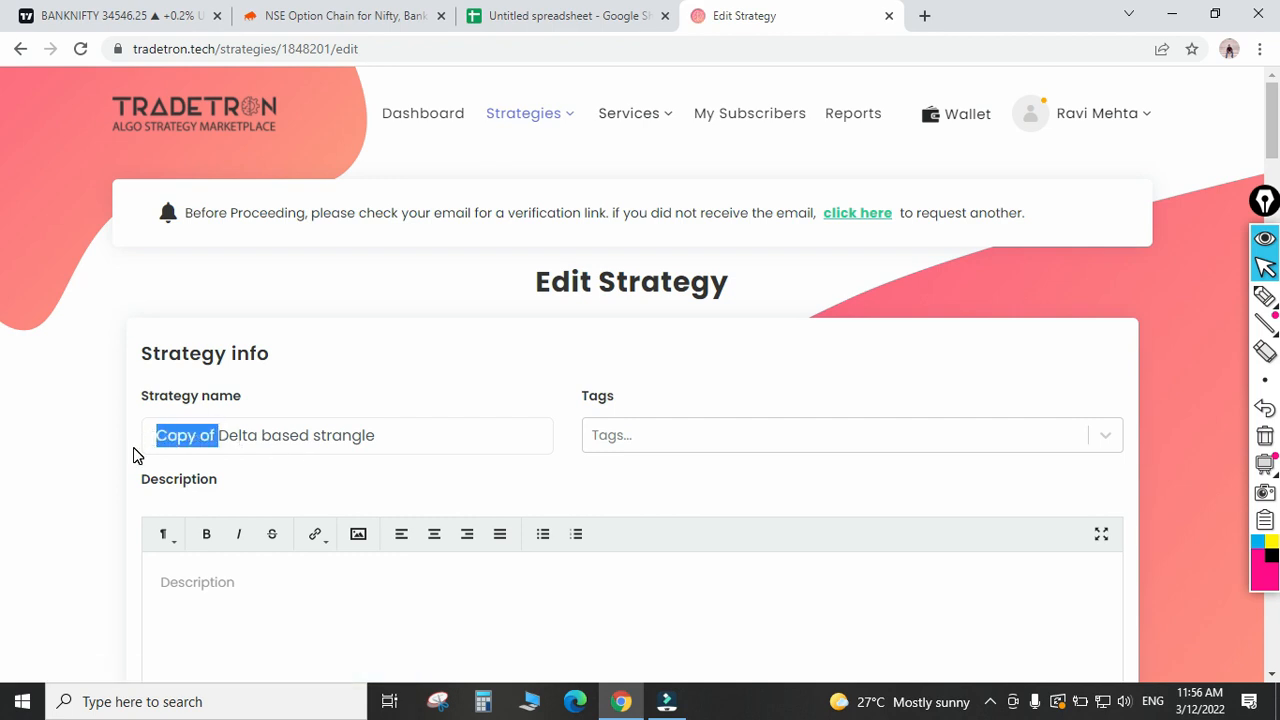
pyautogui.press('BackSpace')
pyautogui.click(362, 442)
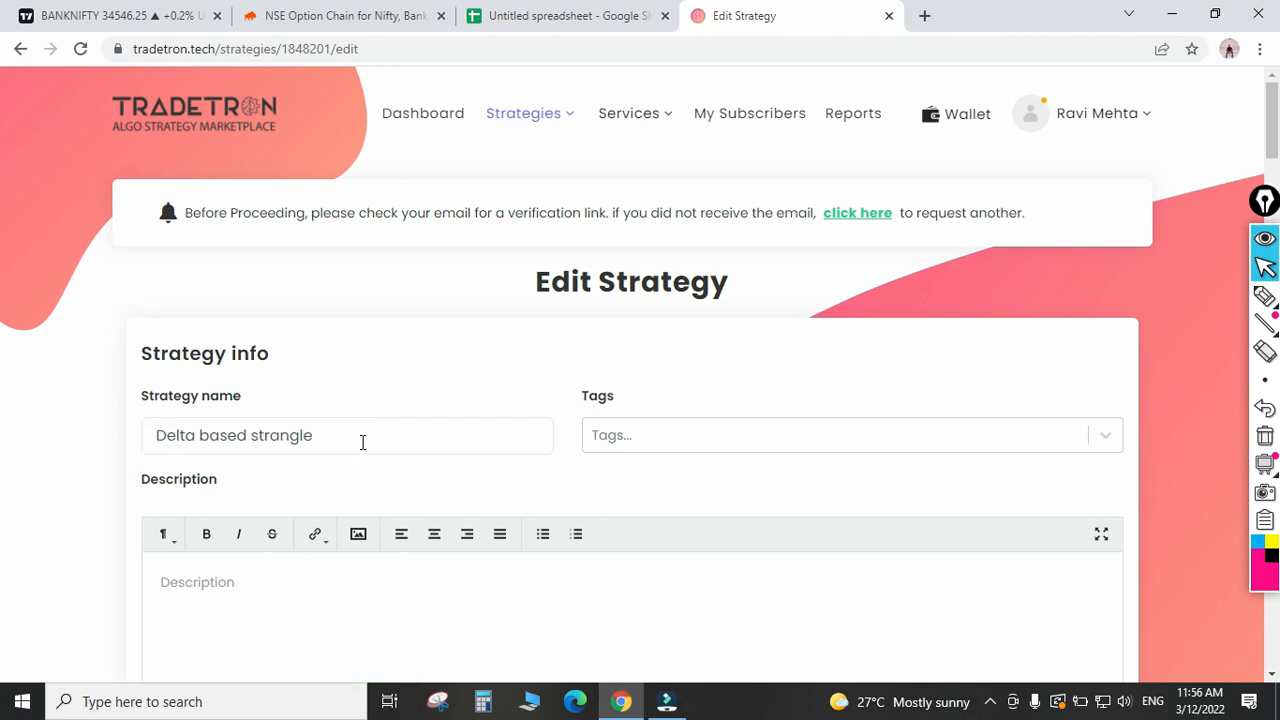
pyautogui.press('BackSpace')
pyautogui.press('BackSpace')
pyautogui.press('BackSpace')
pyautogui.press('BackSpace')
pyautogui.write('ddl')
# In Set 1's CE position, set the Find Strike delta number to 0.5 and update the position.
pyautogui.scroll(-8, 417, 429)
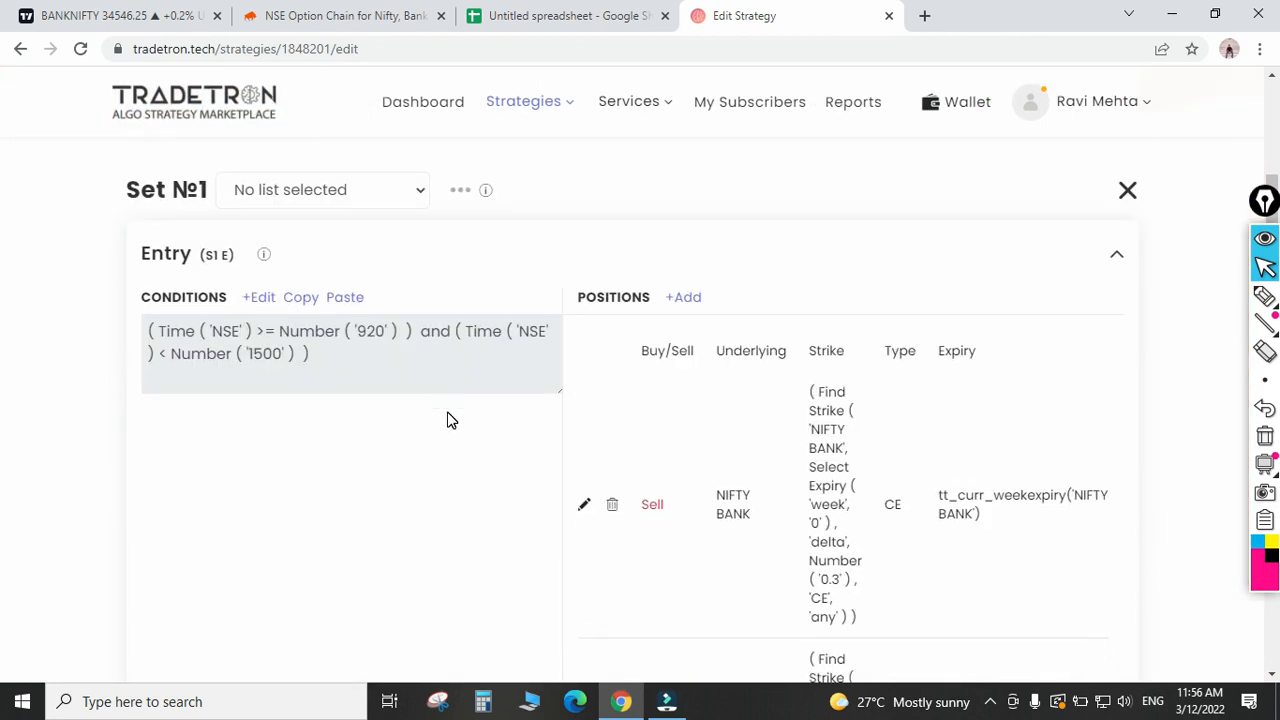
pyautogui.scroll(-2, 460, 412)
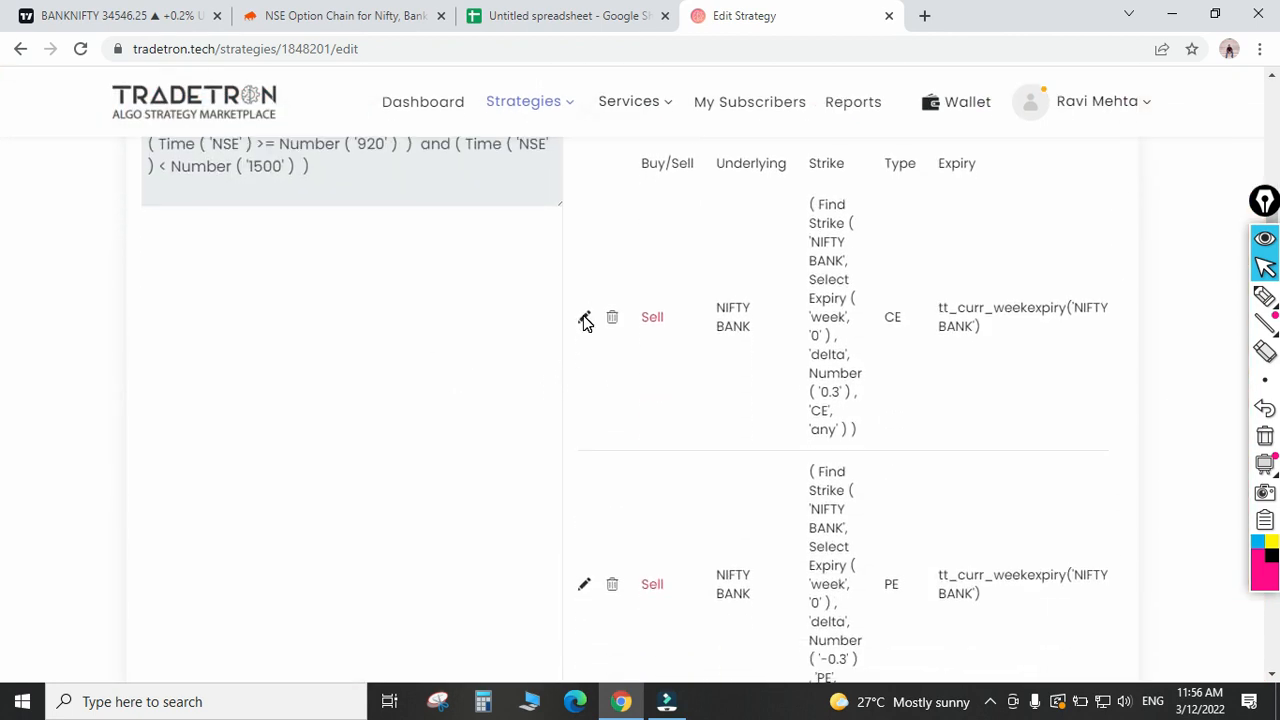
pyautogui.click(584, 318)
pyautogui.click(906, 389)
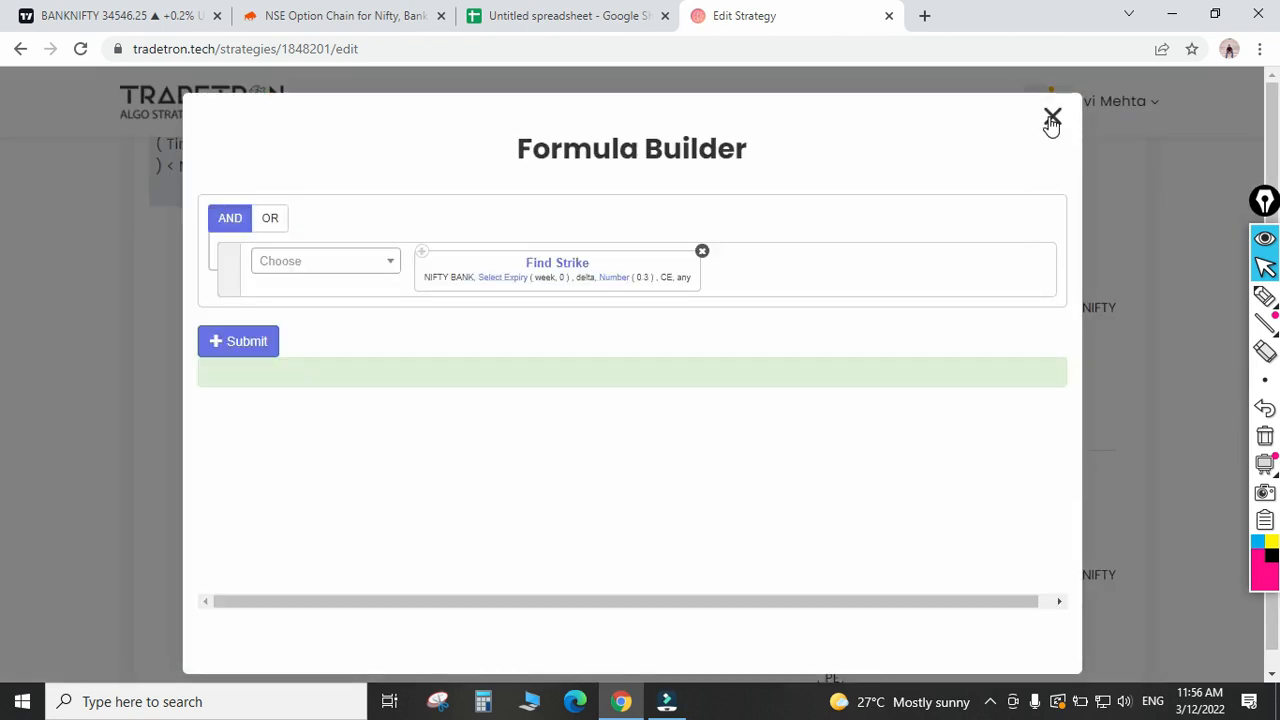
pyautogui.click(613, 281)
pyautogui.press('BackSpace')
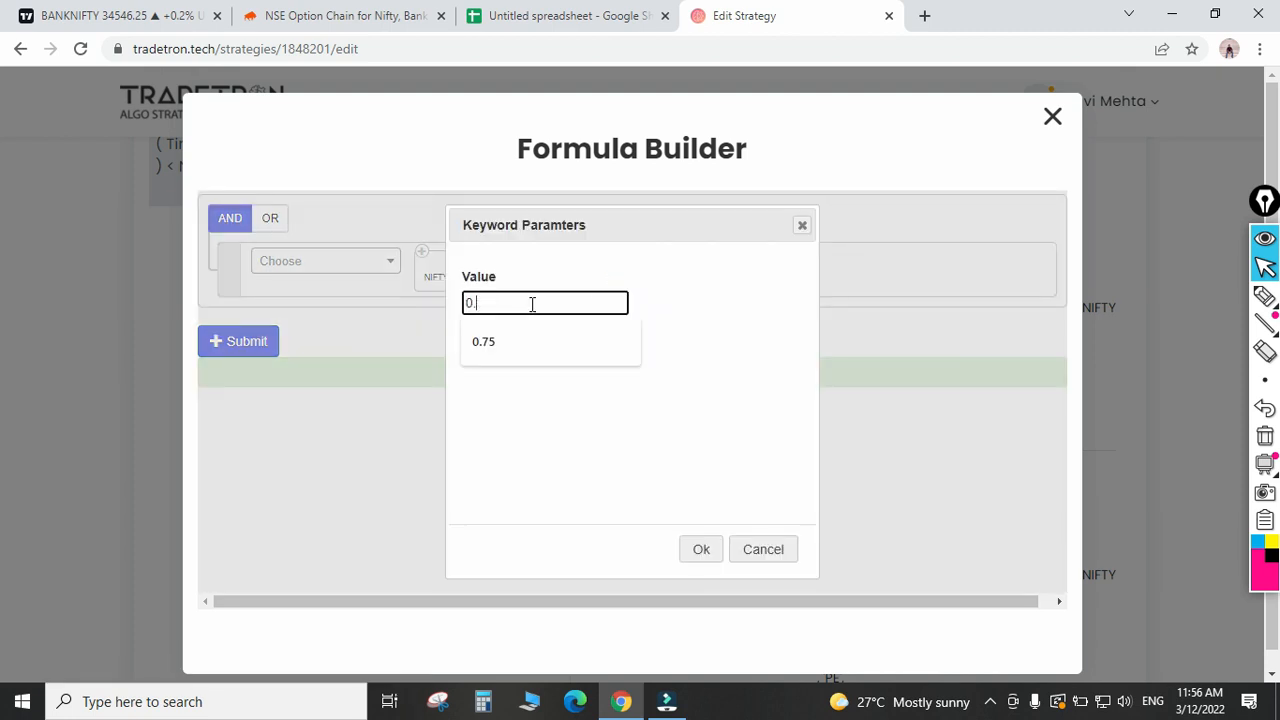
pyautogui.write('5')
pyautogui.press('Return')
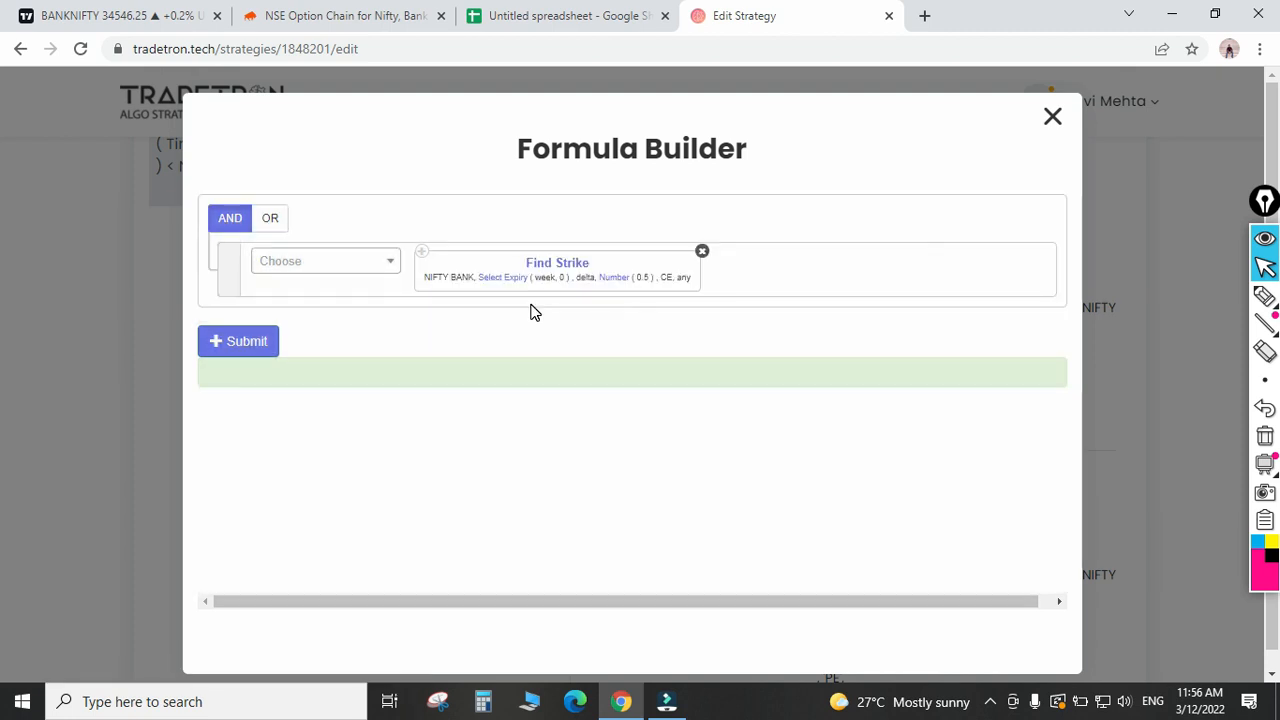
pyautogui.click(240, 343)
pyautogui.click(1052, 117)
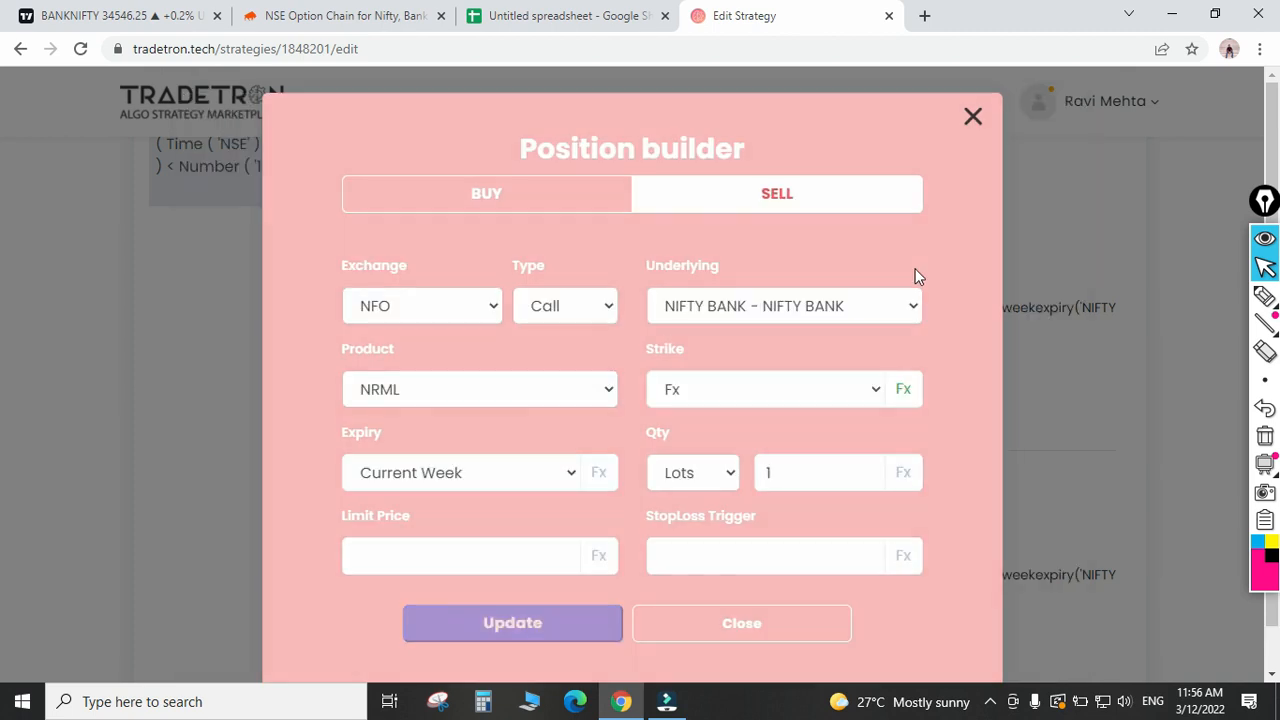
pyautogui.click(503, 623)
pyautogui.click(749, 630)
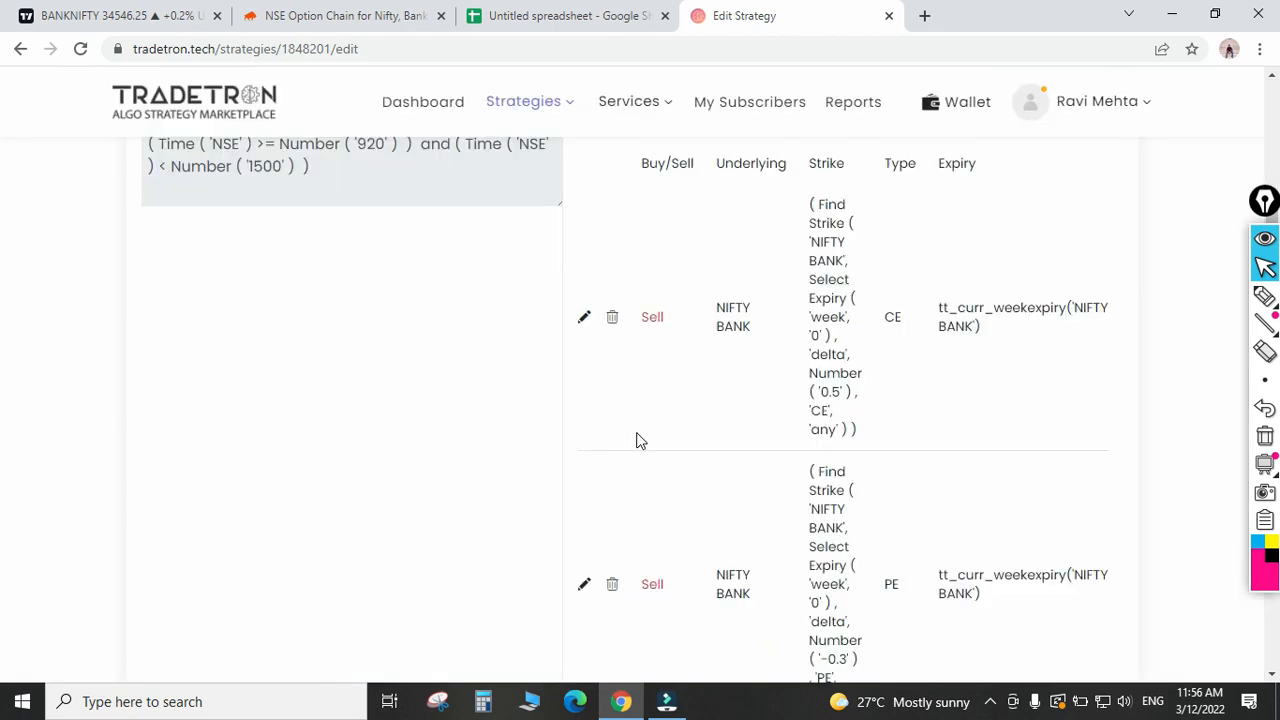
# In Set 1's PE position, set the Find Strike delta number to -0.5 and update the position.
pyautogui.scroll(-3, 640, 441)
pyautogui.click(584, 304)
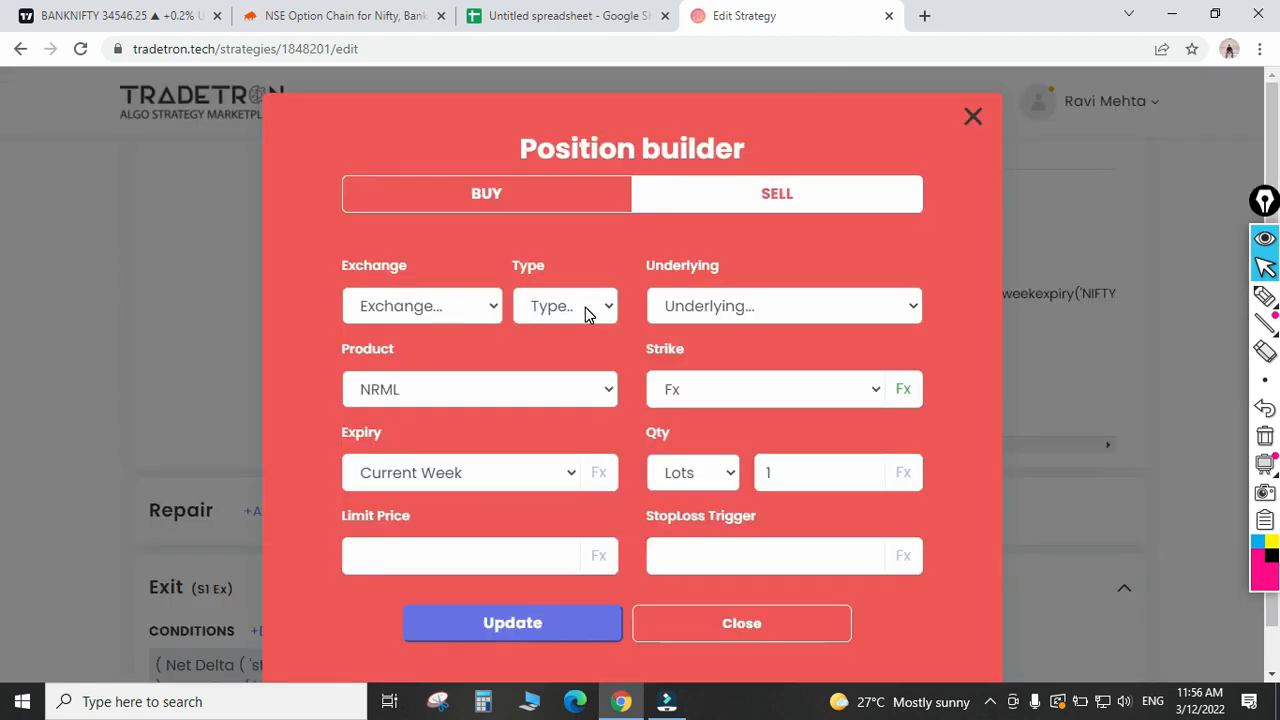
pyautogui.click(906, 393)
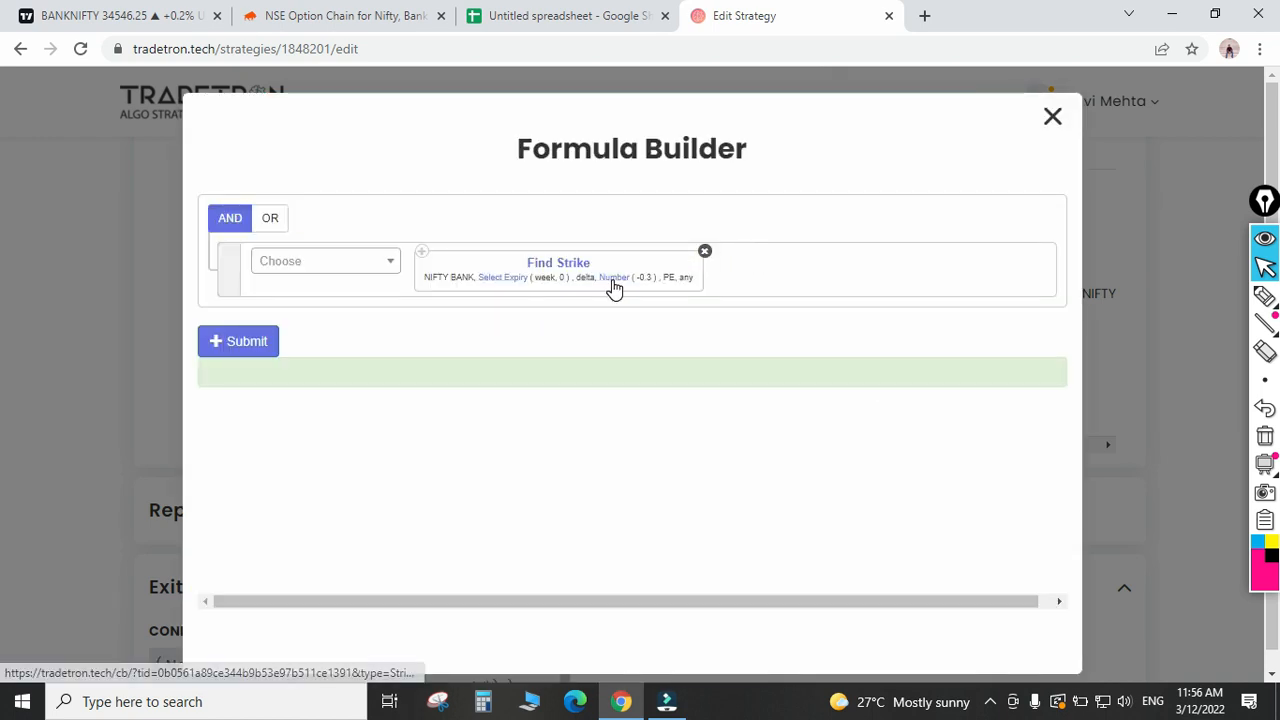
pyautogui.click(613, 280)
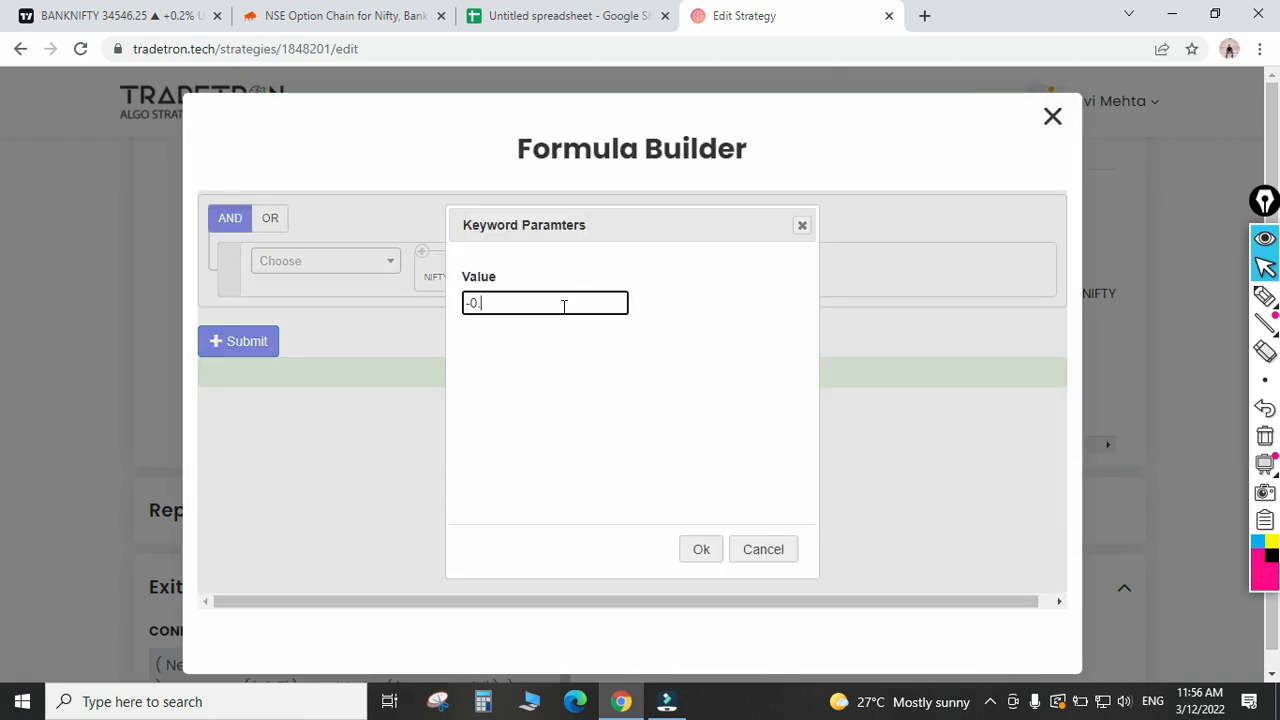
pyautogui.write('5')
pyautogui.press('Return')
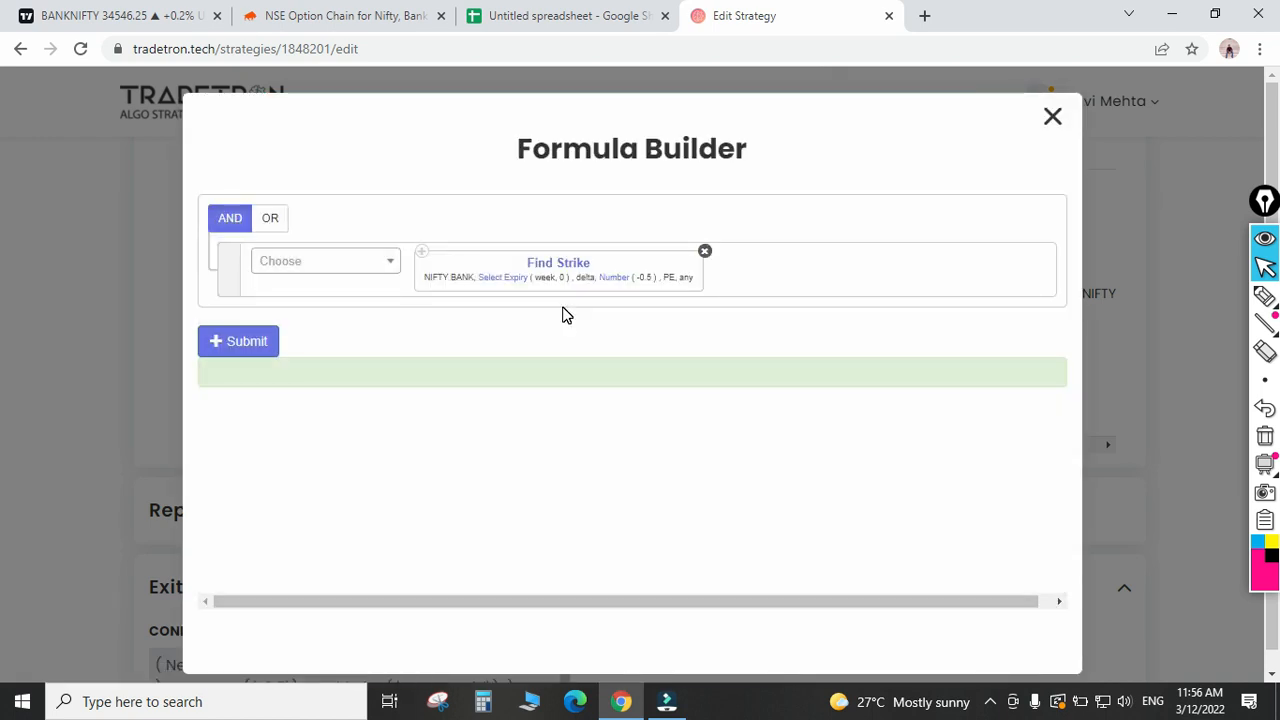
pyautogui.click(240, 356)
pyautogui.click(1052, 116)
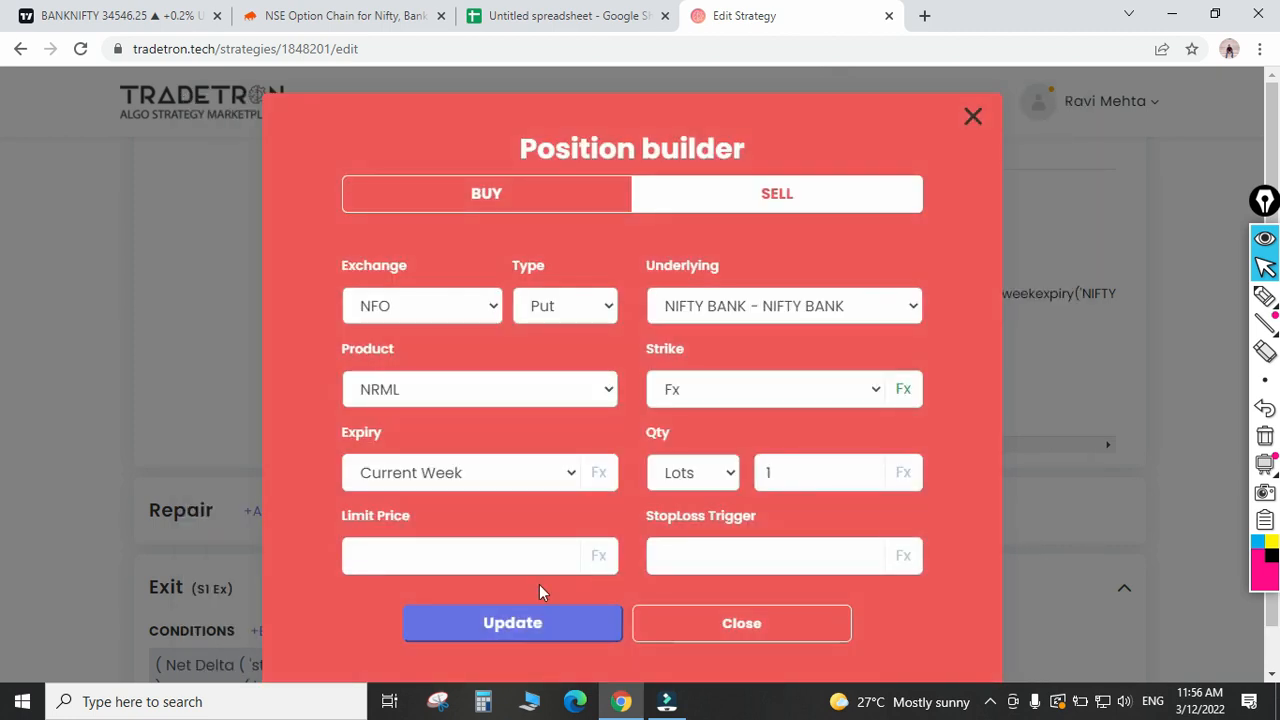
pyautogui.click(523, 623)
pyautogui.click(786, 635)
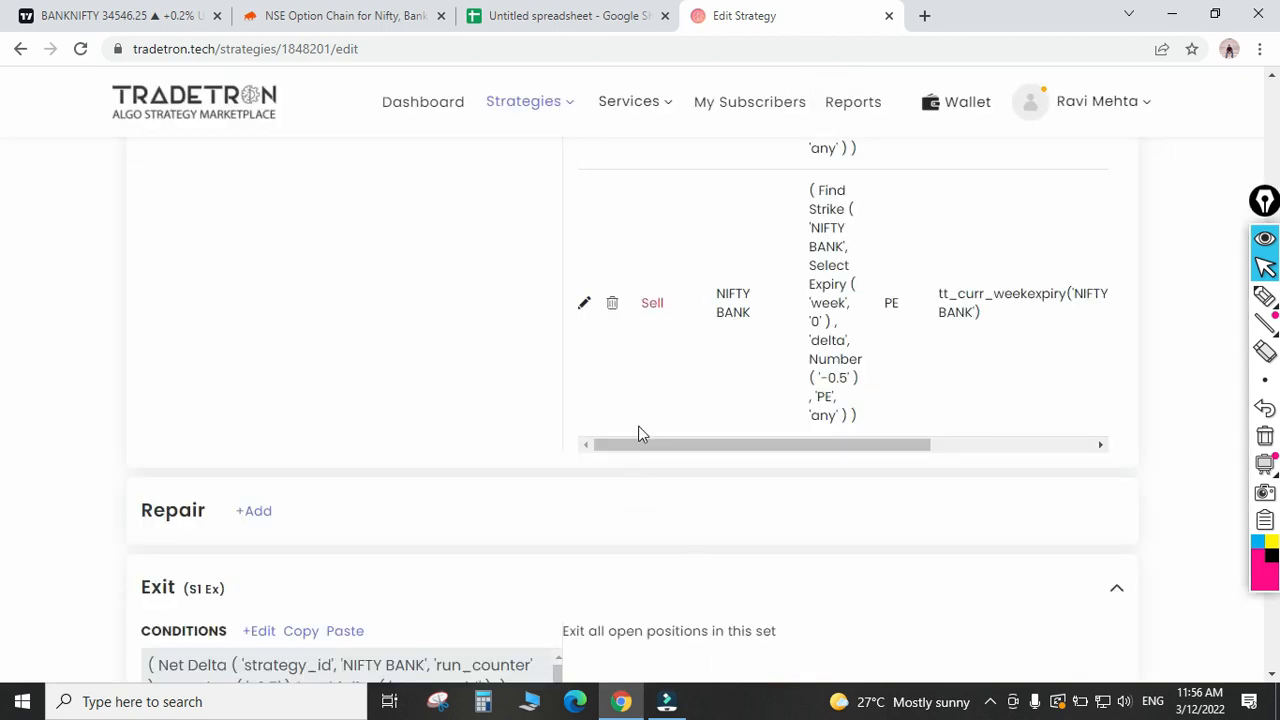
# Check Set 1's two sell positions and open its exit conditions for editing.
pyautogui.scroll(3, 770, 289)
pyautogui.scroll(-2, 835, 450)
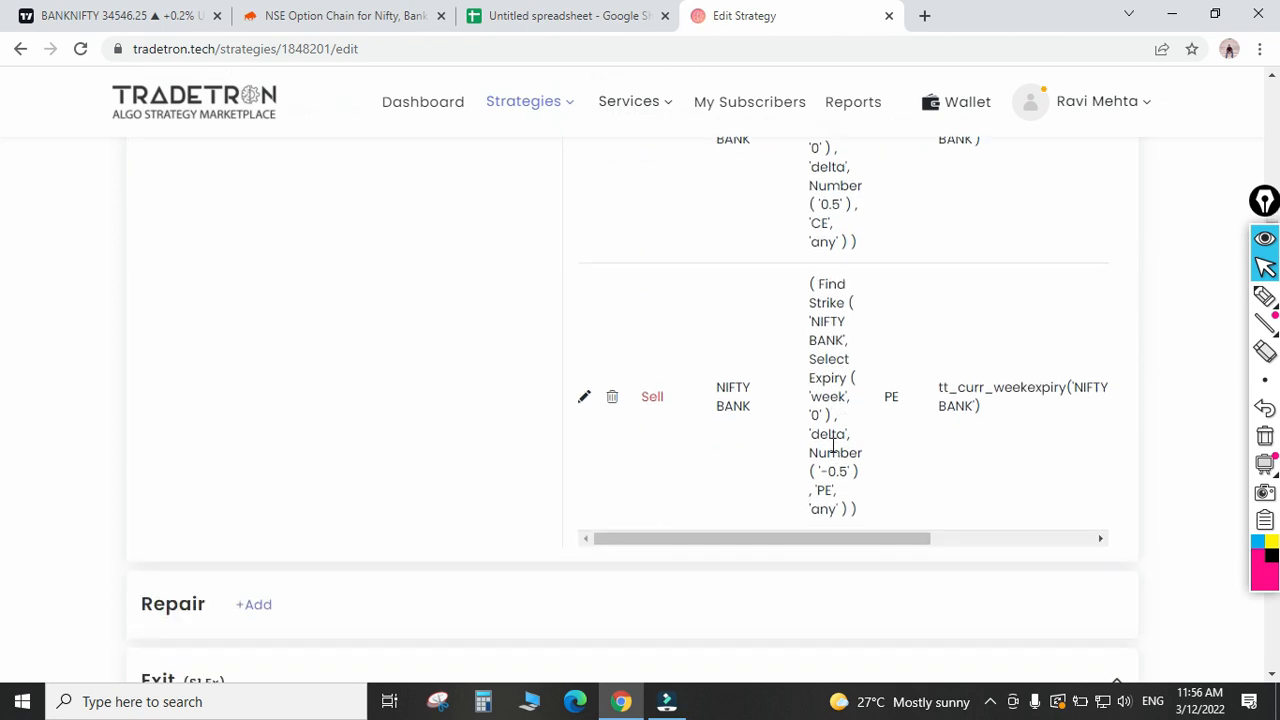
pyautogui.scroll(-3, 391, 349)
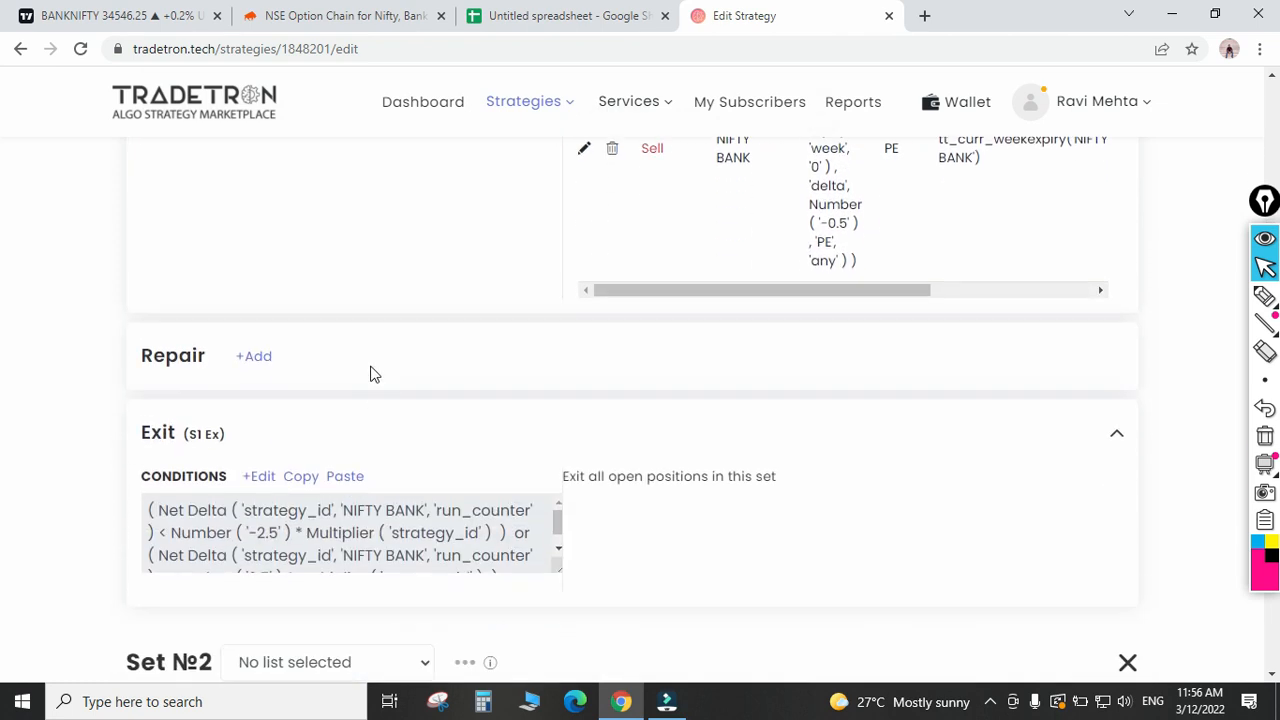
pyautogui.click(258, 444)
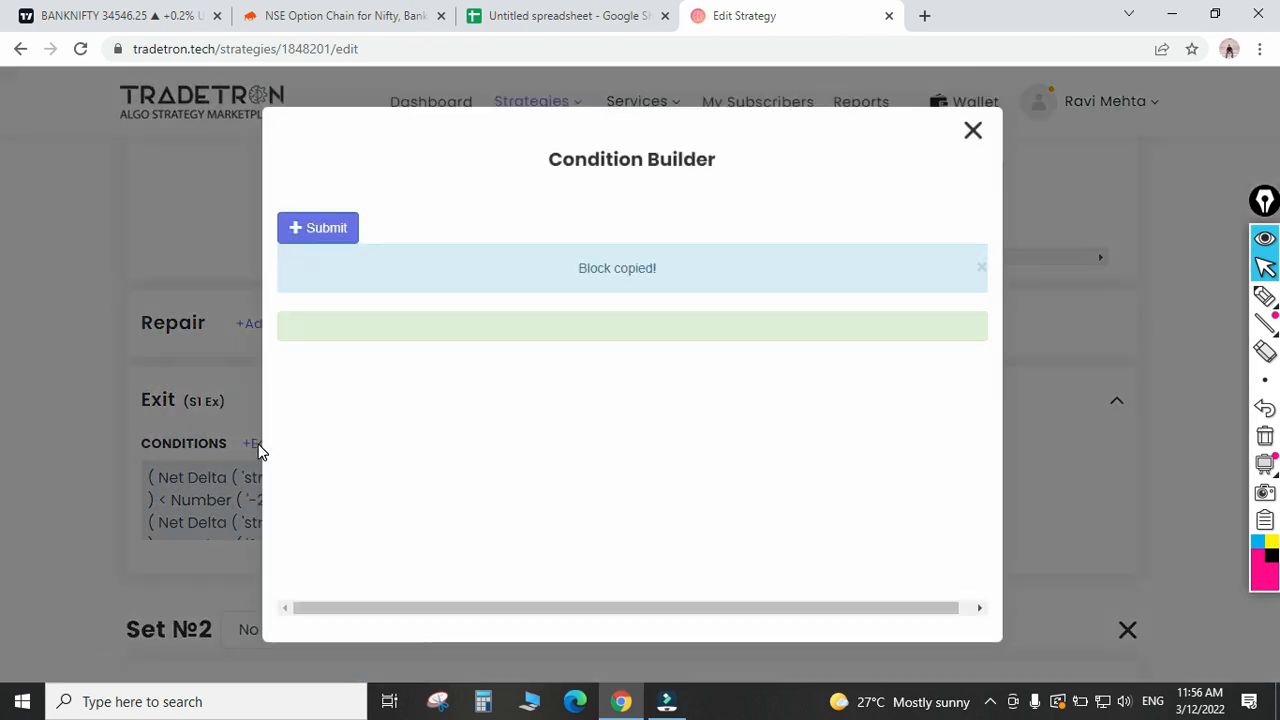
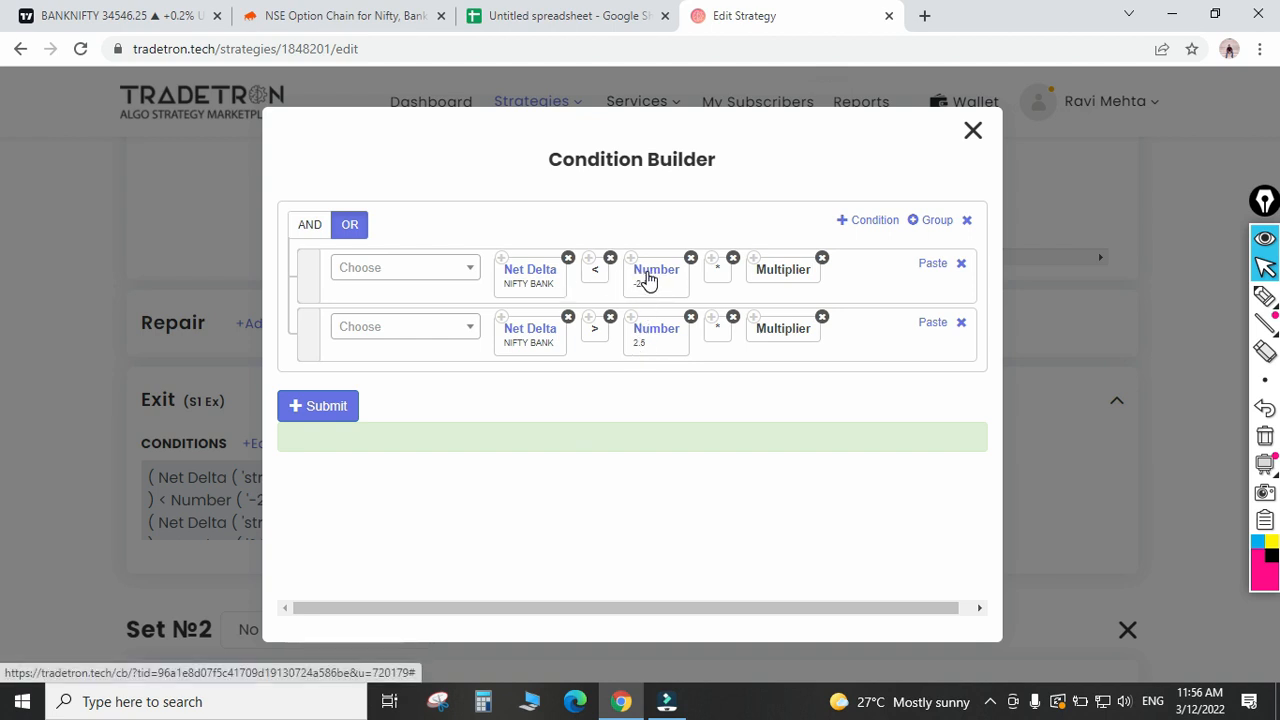
# Switch to the Google Sheets spreadsheet and enter 0.5 in I8 and -25 in J8.
pyautogui.click(516, 12)
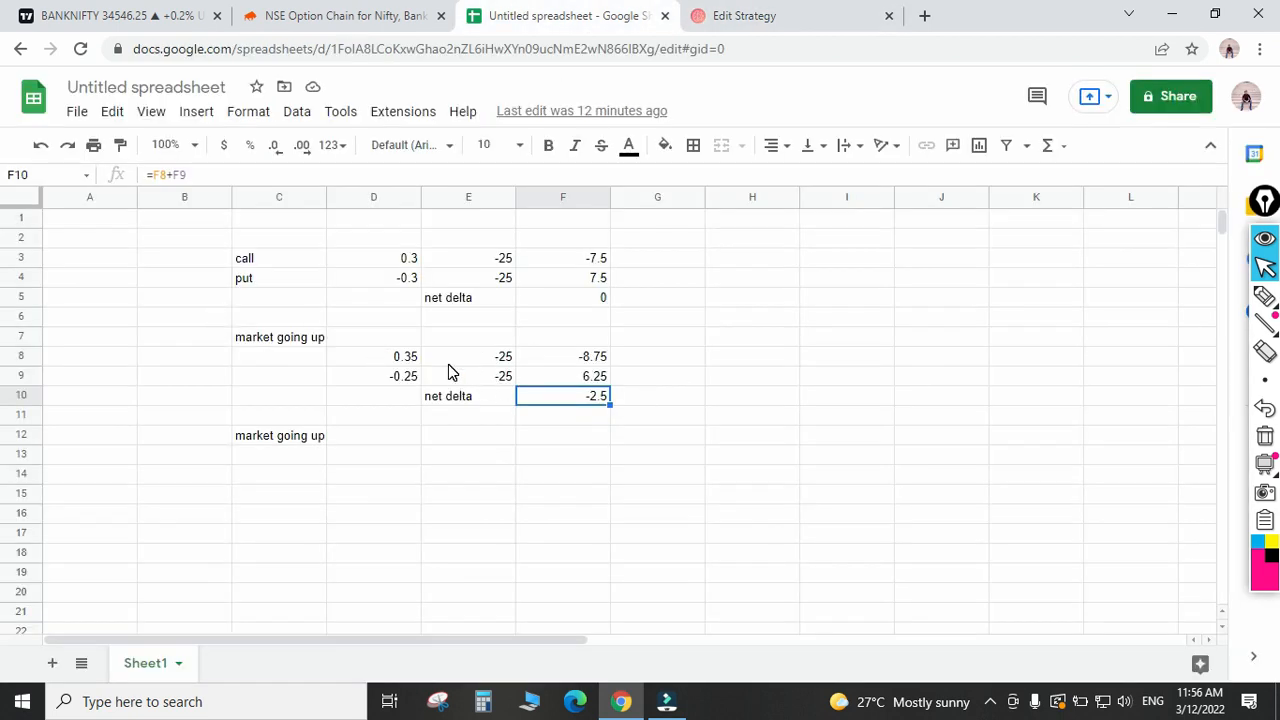
pyautogui.click(723, 400)
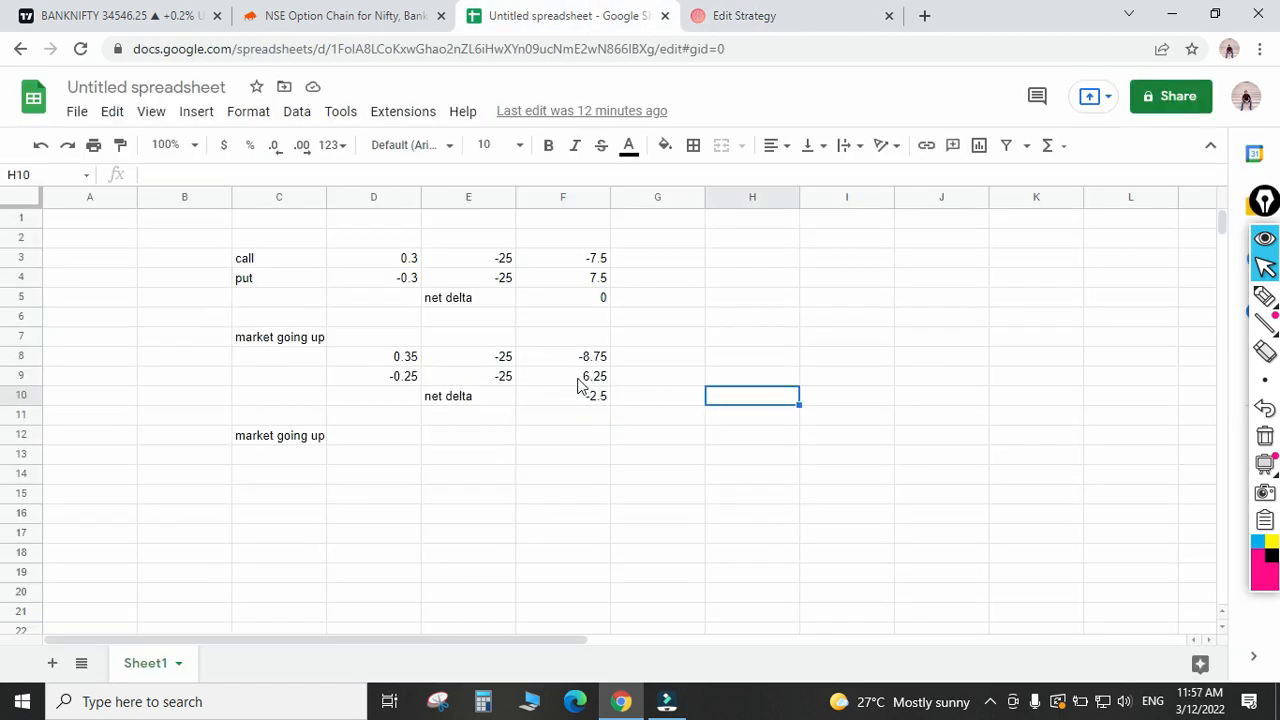
pyautogui.click(848, 346)
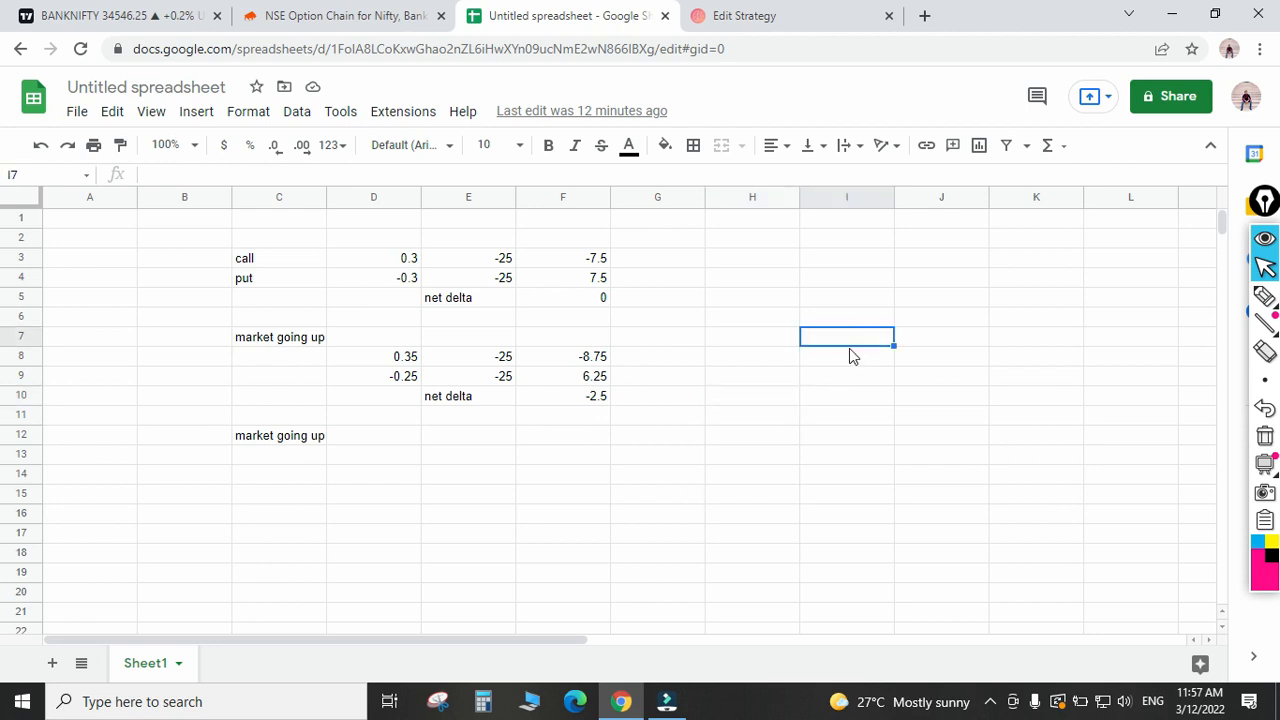
pyautogui.click(852, 351)
pyautogui.write('0.5')
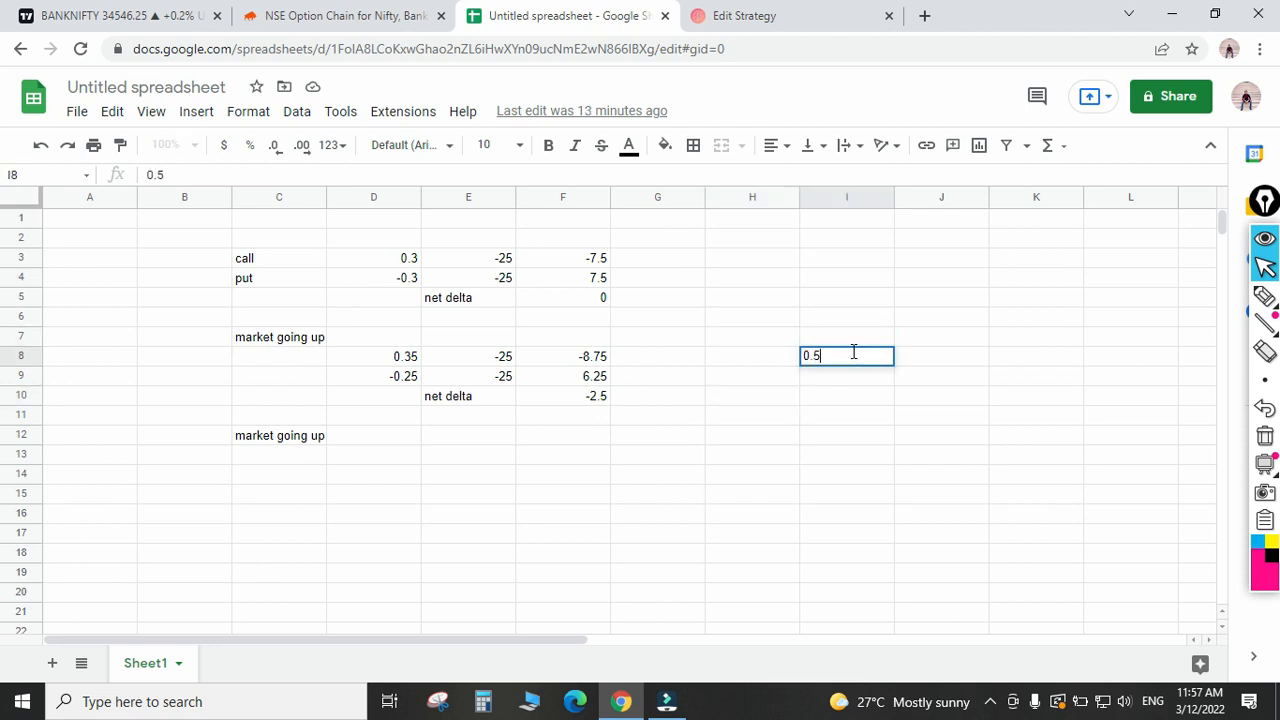
pyautogui.press('Tab')
pyautogui.write('-')
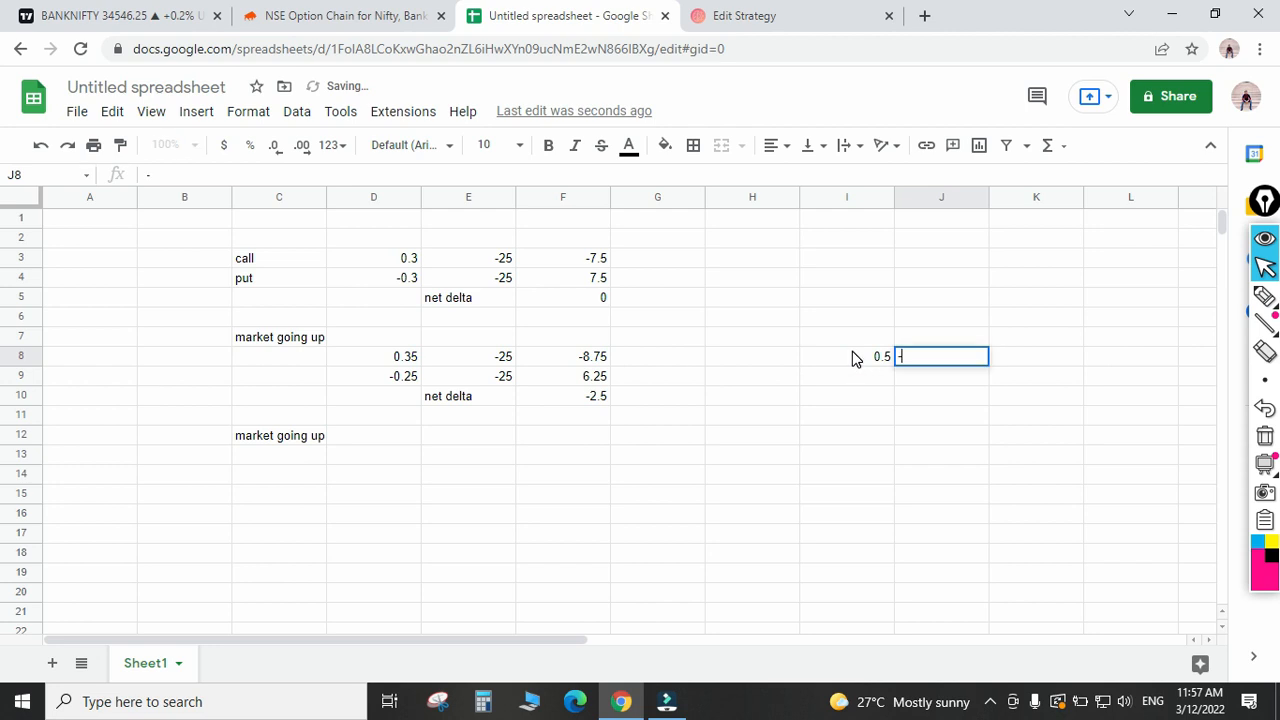
pyautogui.write('25')
# Calculate the position's delta in K8 with the formula =I8*J8.
pyautogui.click(1029, 359)
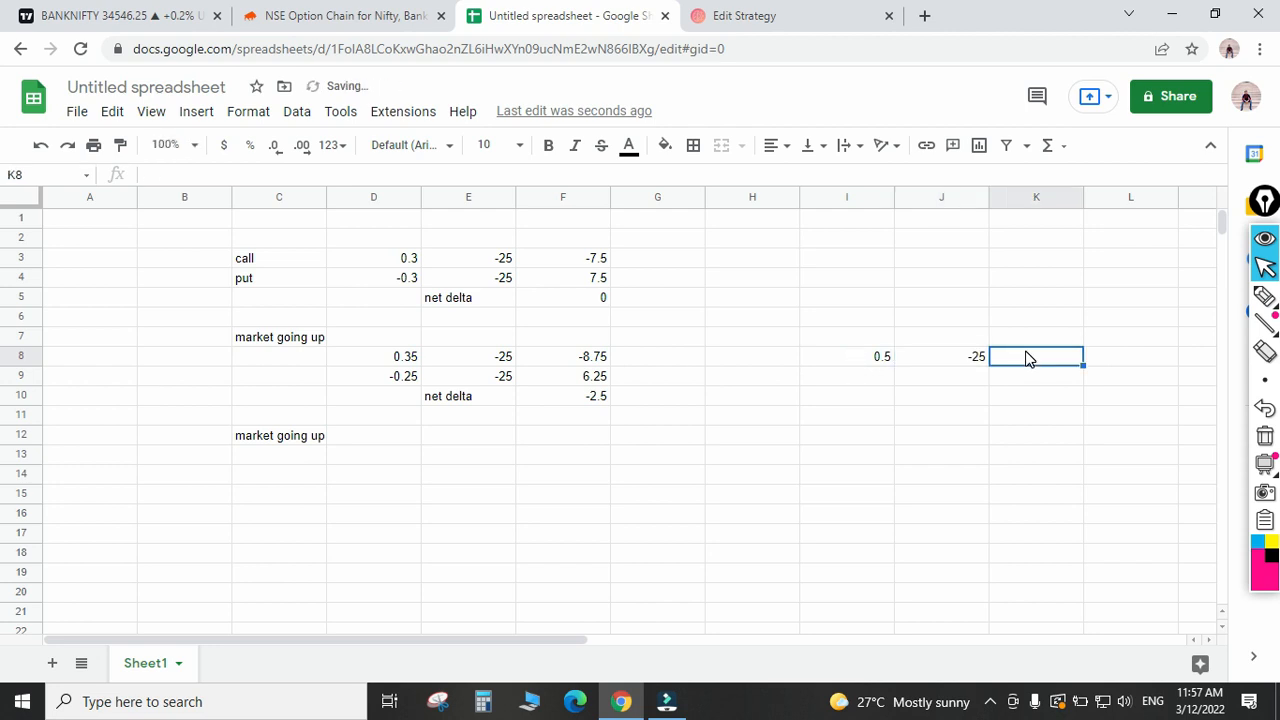
pyautogui.write('=')
pyautogui.press('Left')
pyautogui.press('Left')
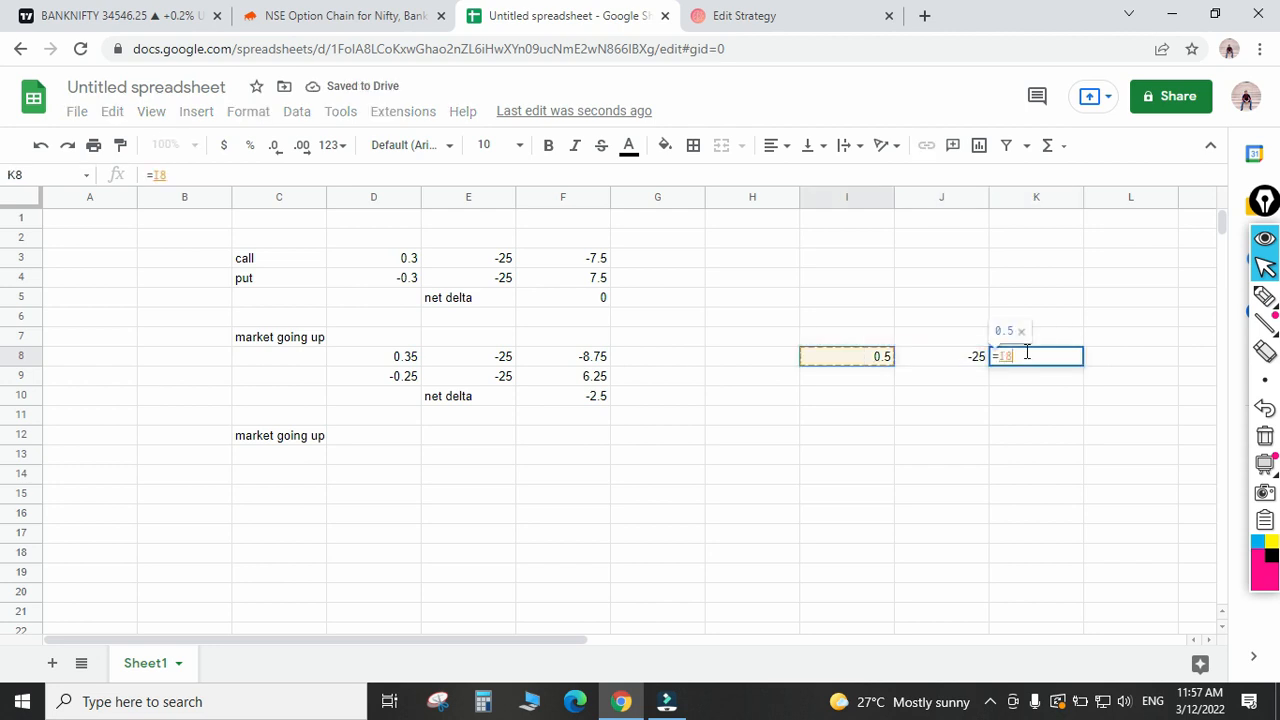
pyautogui.write('*')
pyautogui.press('Left')
pyautogui.press('Return')
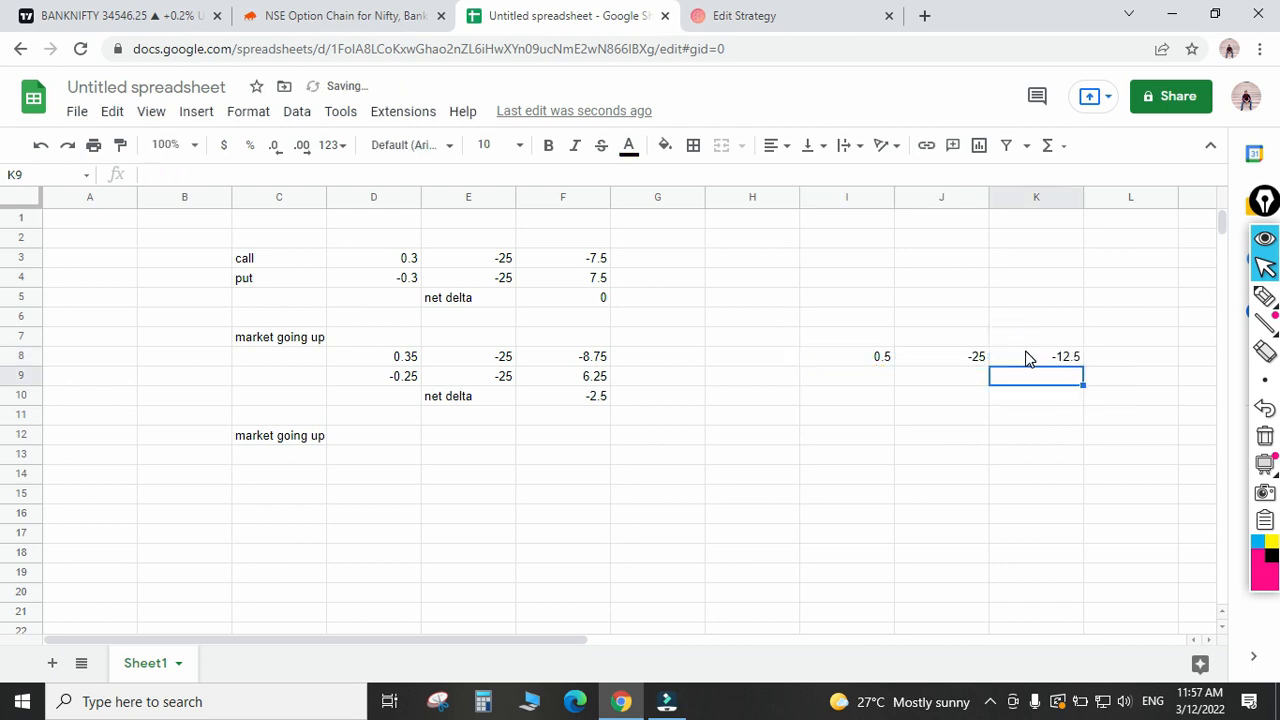
# Enter -0.5 in I9 and -25 in J9 as the put leg's delta and quantity.
pyautogui.click(864, 374)
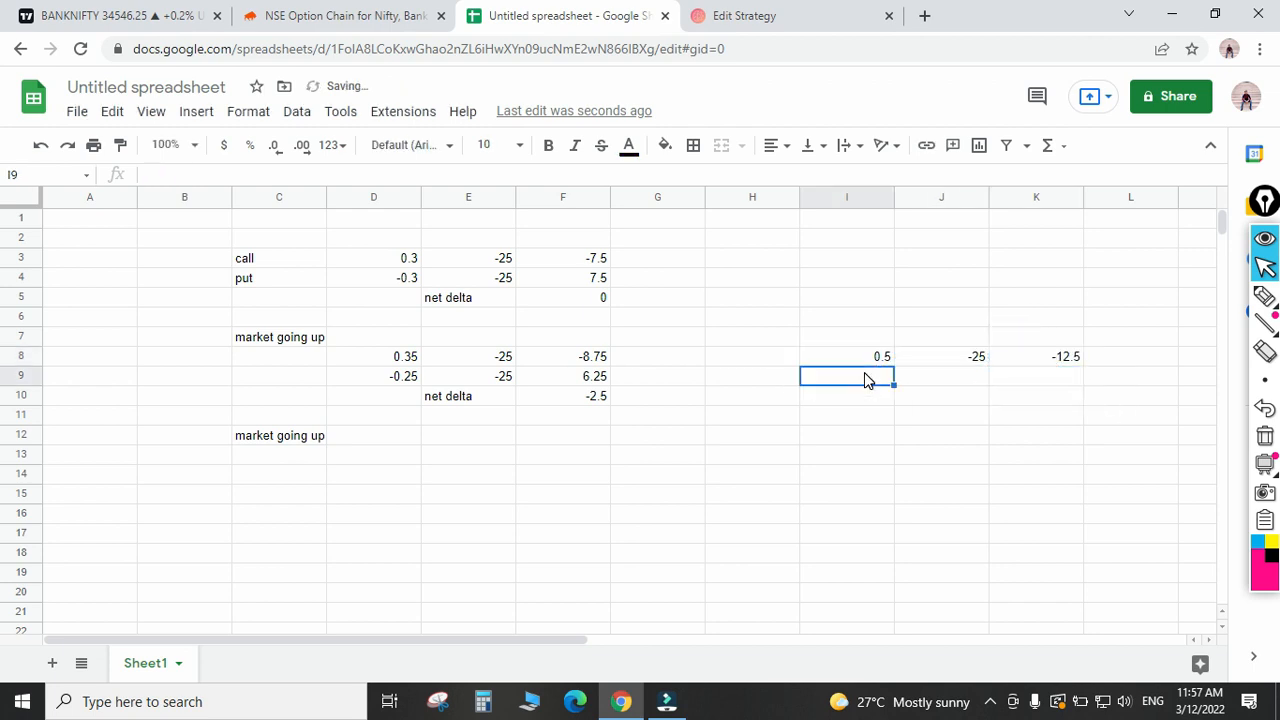
pyautogui.write('-0.5')
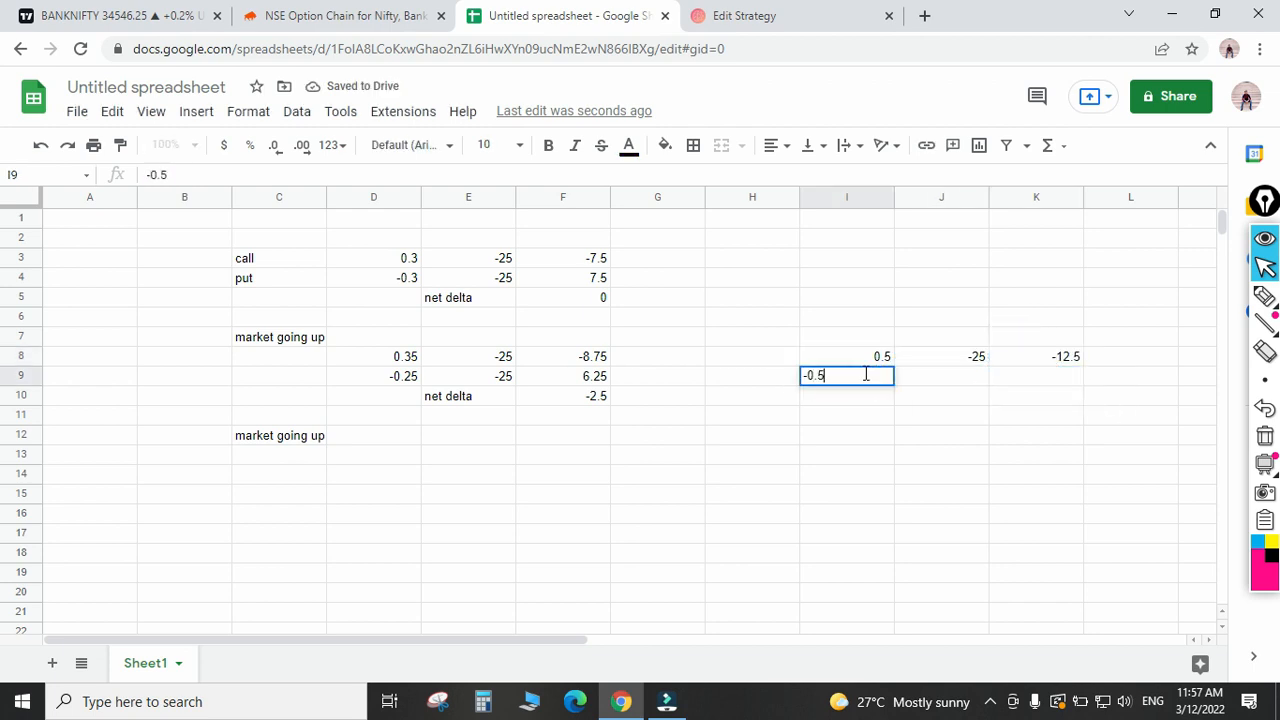
pyautogui.press('Tab')
pyautogui.write('-')
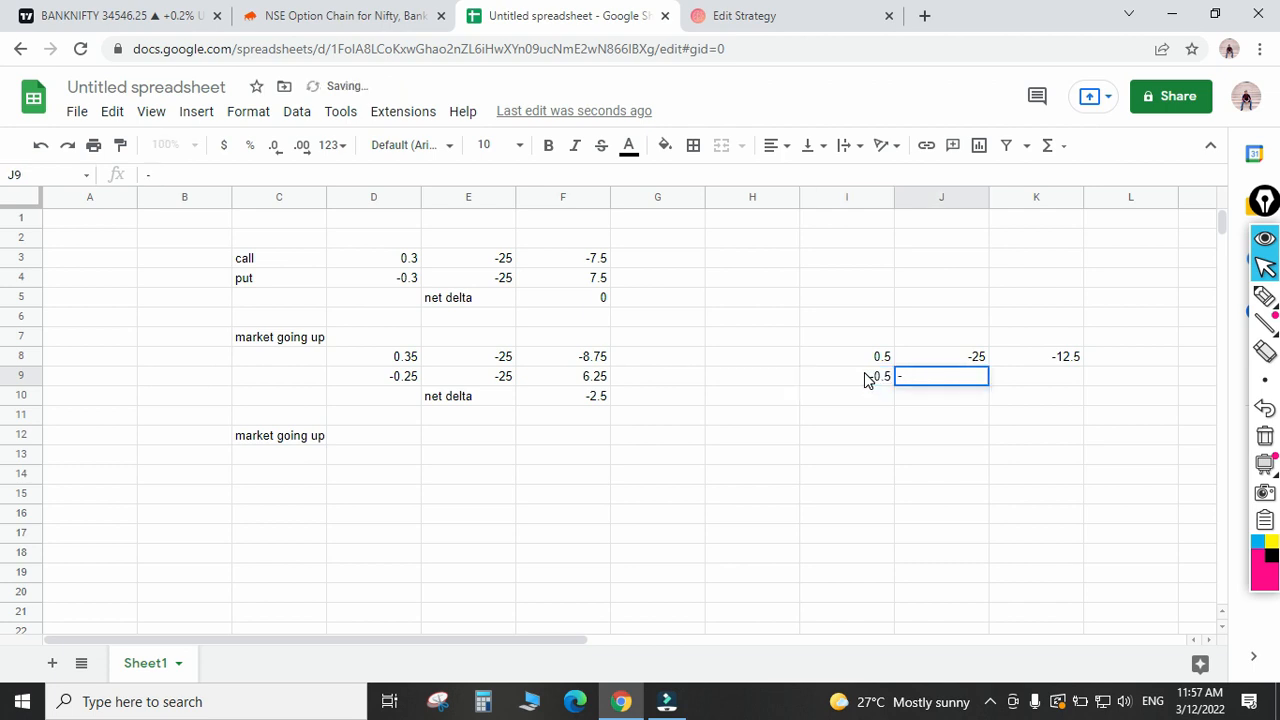
pyautogui.write('25')
pyautogui.press('Tab')
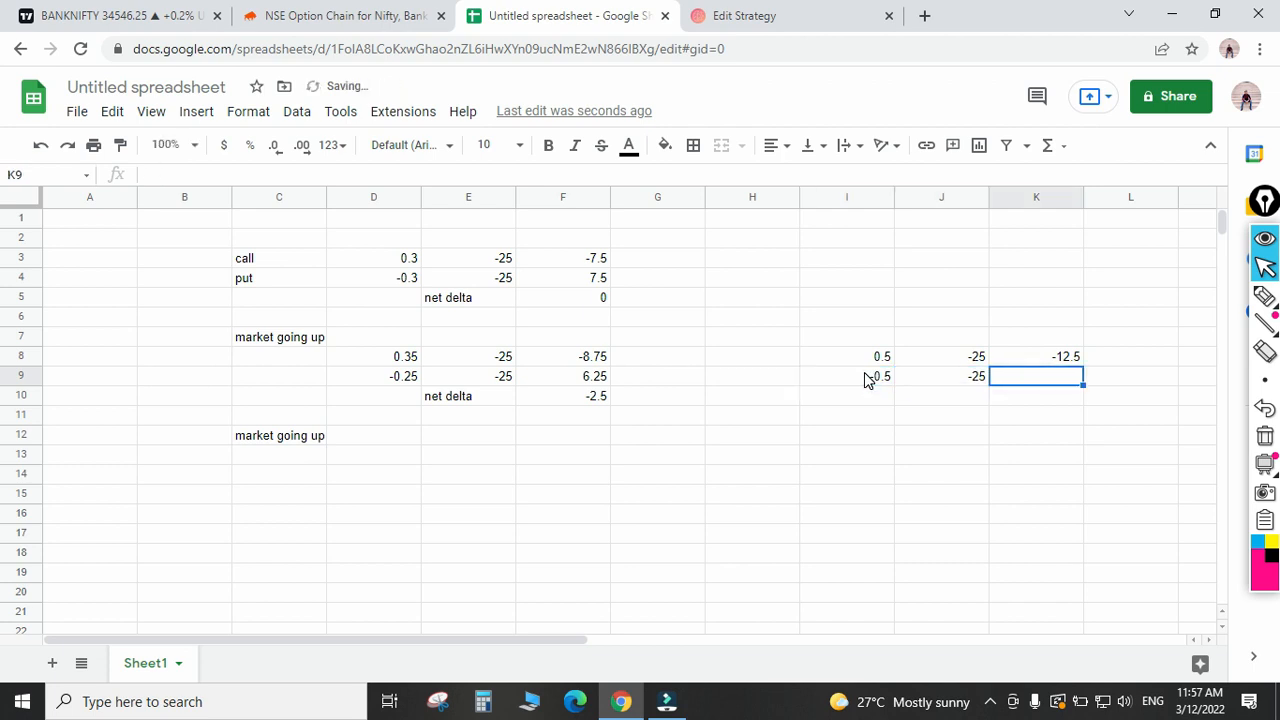
# Calculate the put leg's delta in K9 with =I9*J9, and enter 0 in K10 as the net delta.
pyautogui.write('=')
pyautogui.press('Left')
pyautogui.press('Left')
pyautogui.write('*')
pyautogui.press('Left')
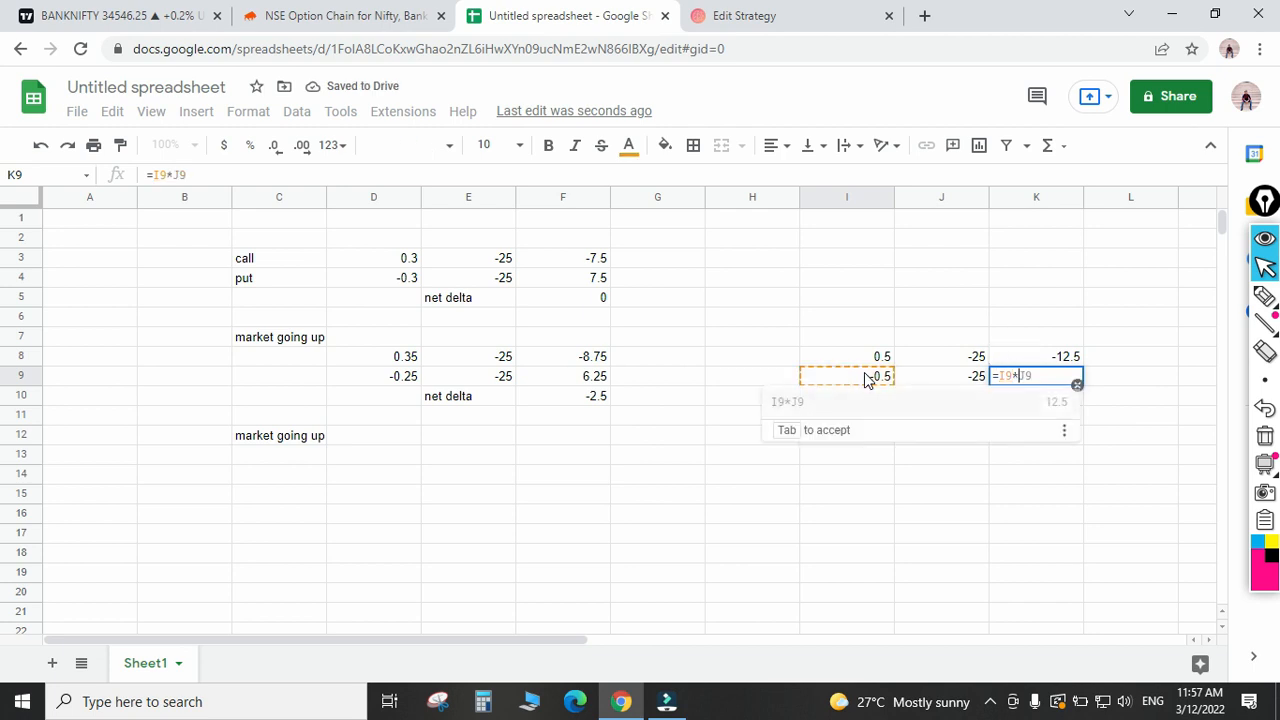
pyautogui.press('Return')
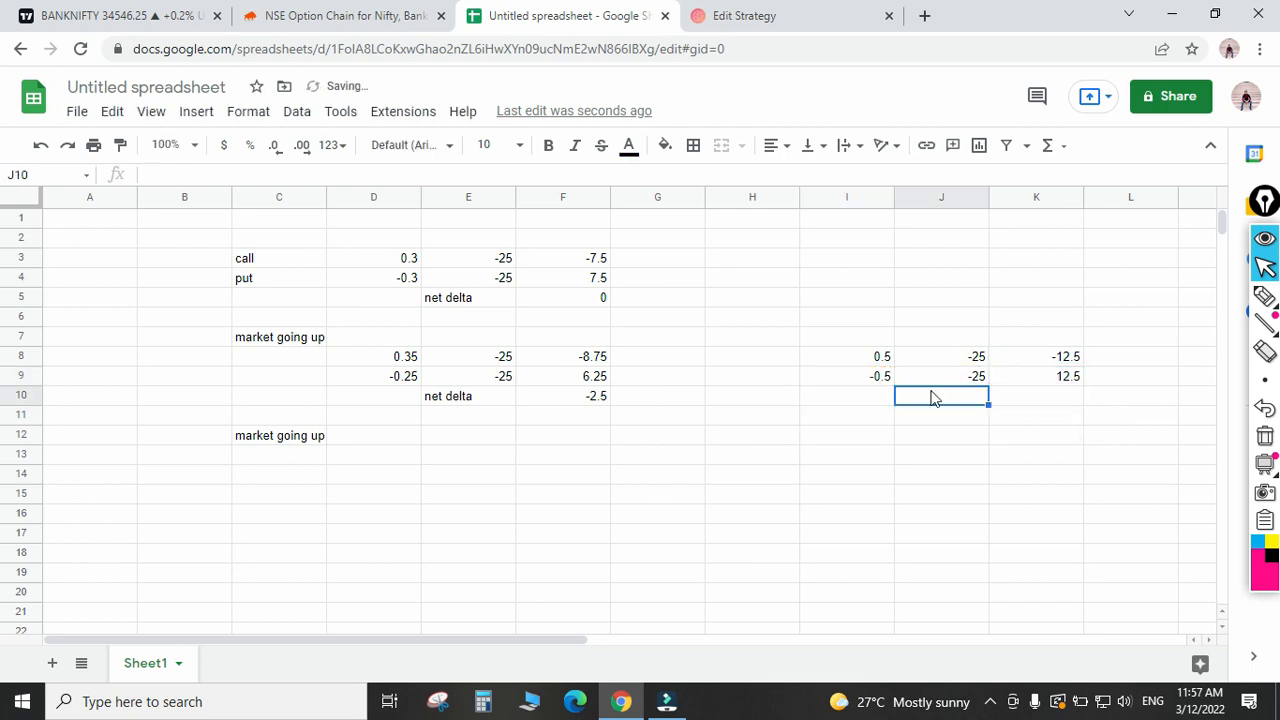
pyautogui.click(1038, 398)
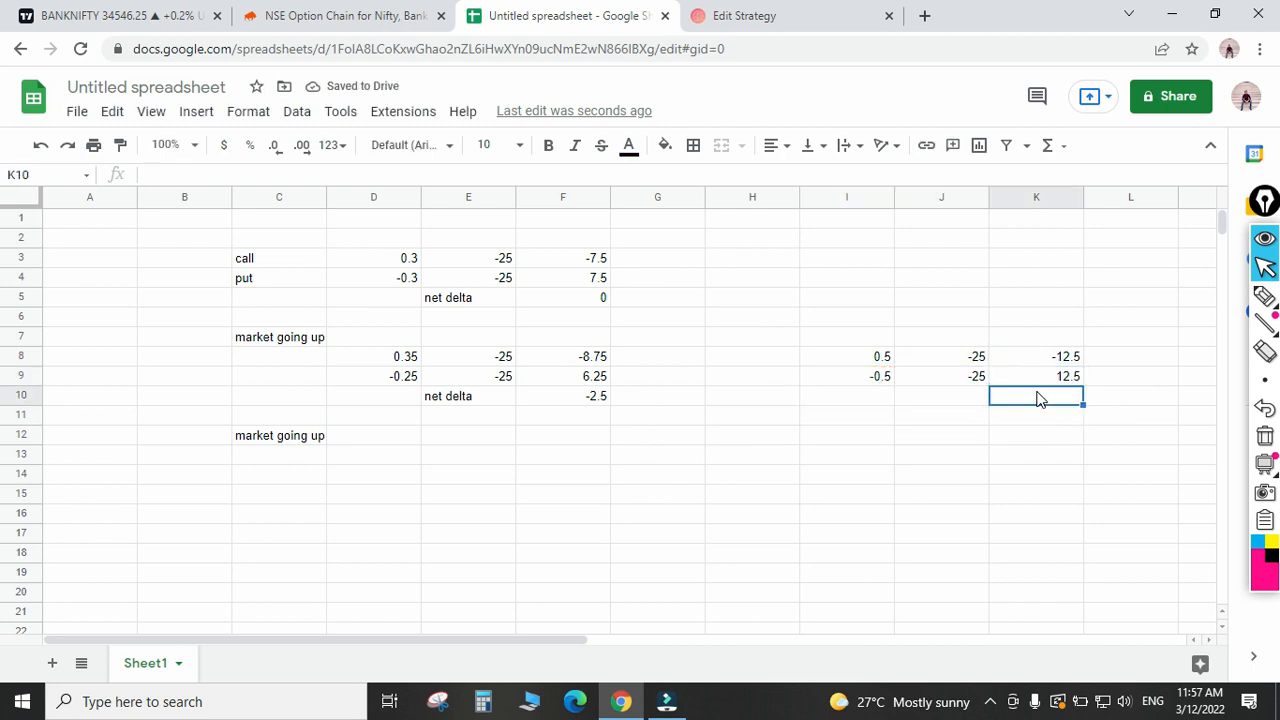
pyautogui.write('0')
pyautogui.click(981, 492)
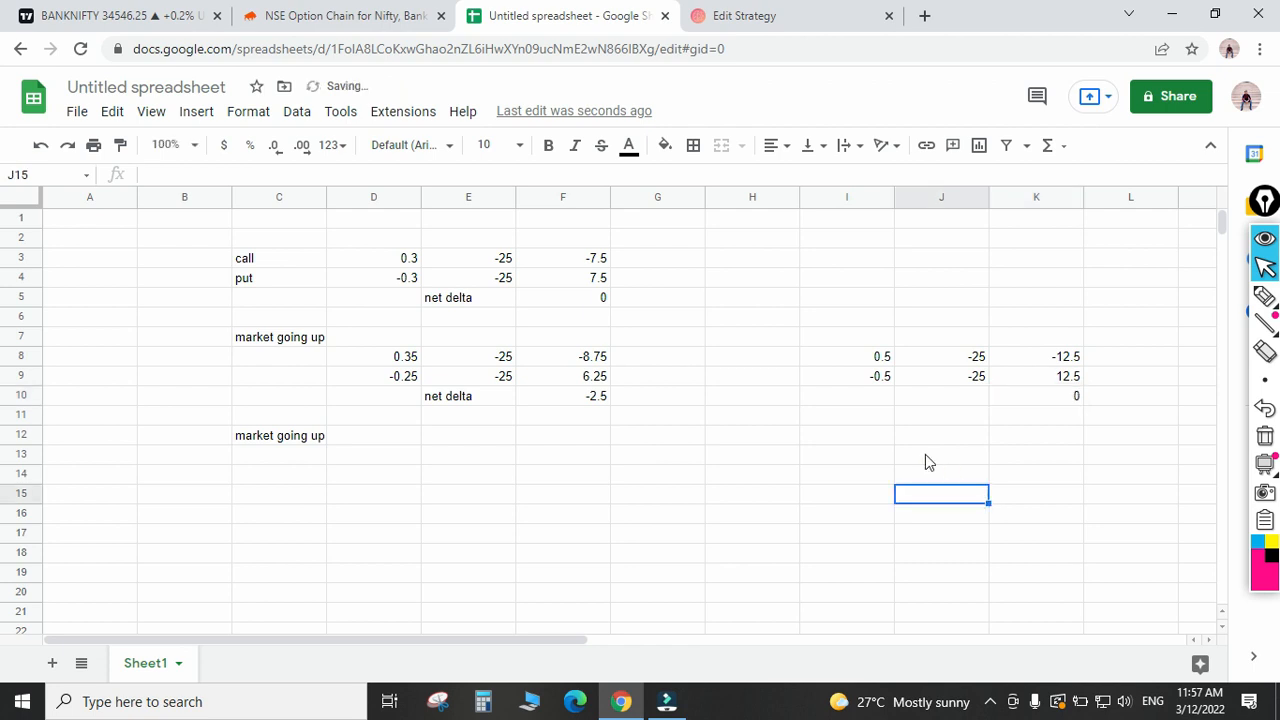
# Enter the shifted leg deltas for a rising market: 0.6 in I12 and -0.4 in I13.
pyautogui.click(866, 433)
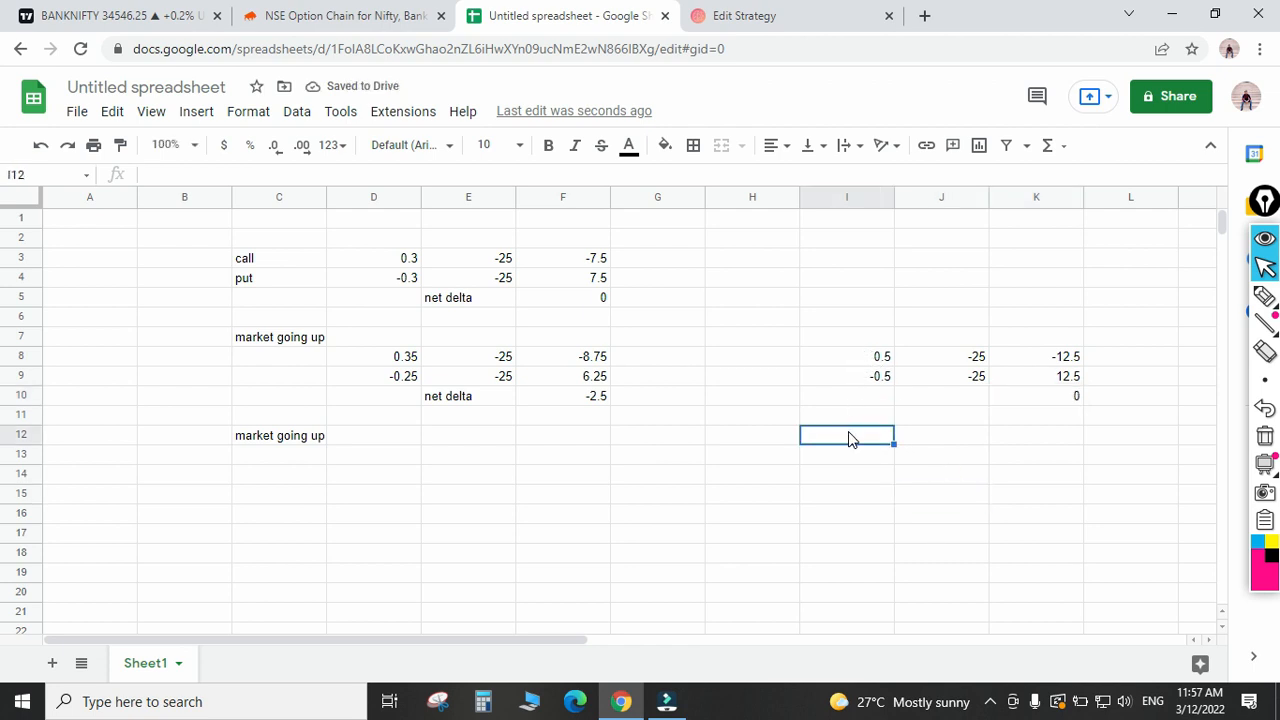
pyautogui.write('0.6')
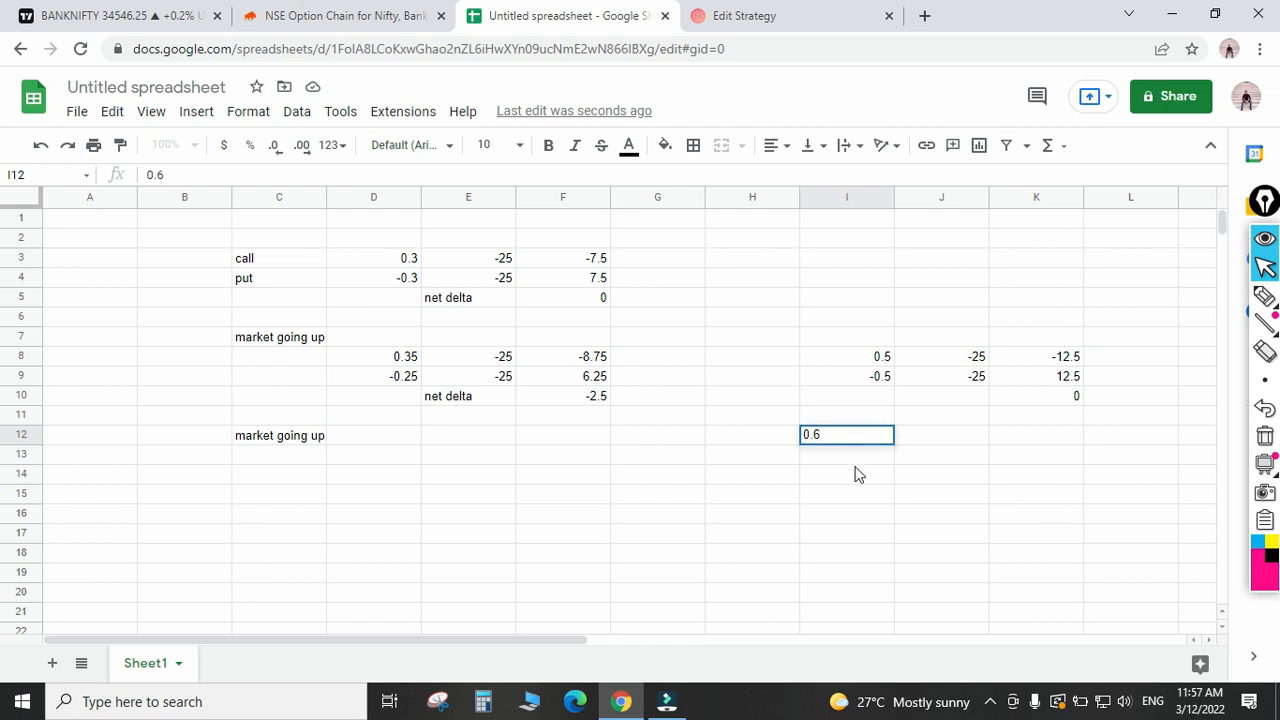
pyautogui.click(843, 459)
pyautogui.write('-')
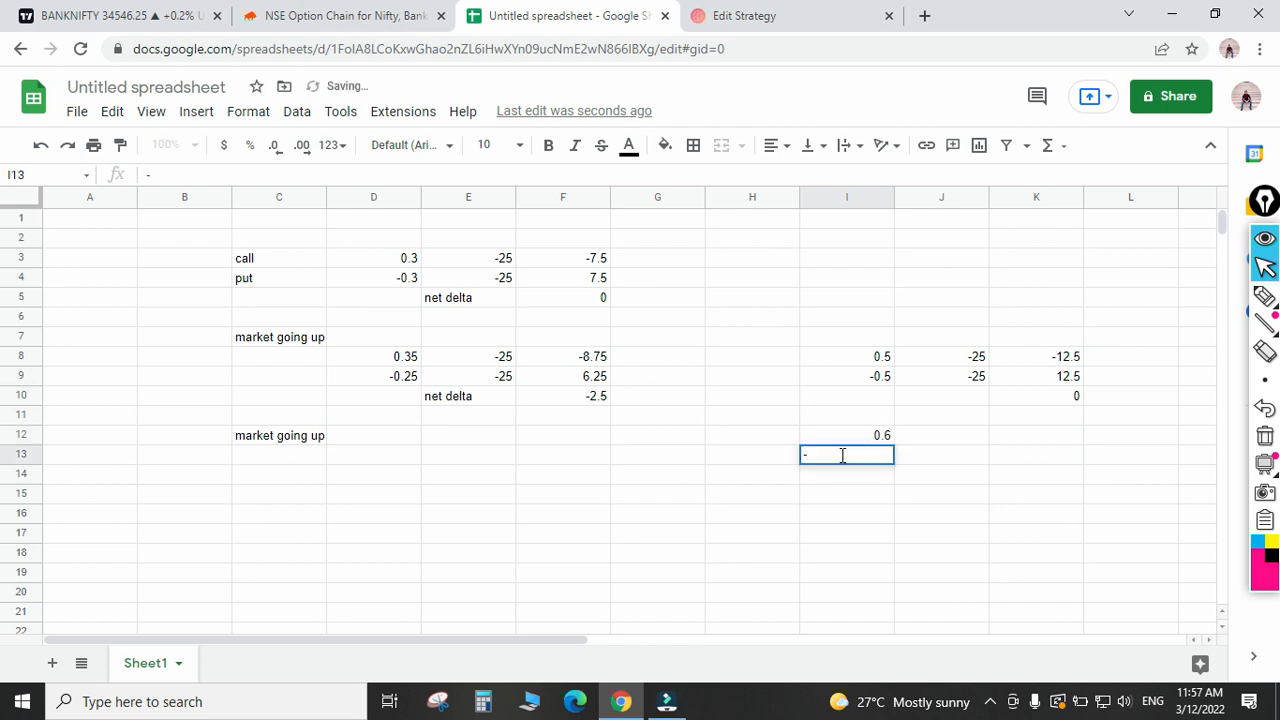
pyautogui.write('0.4')
pyautogui.click(898, 500)
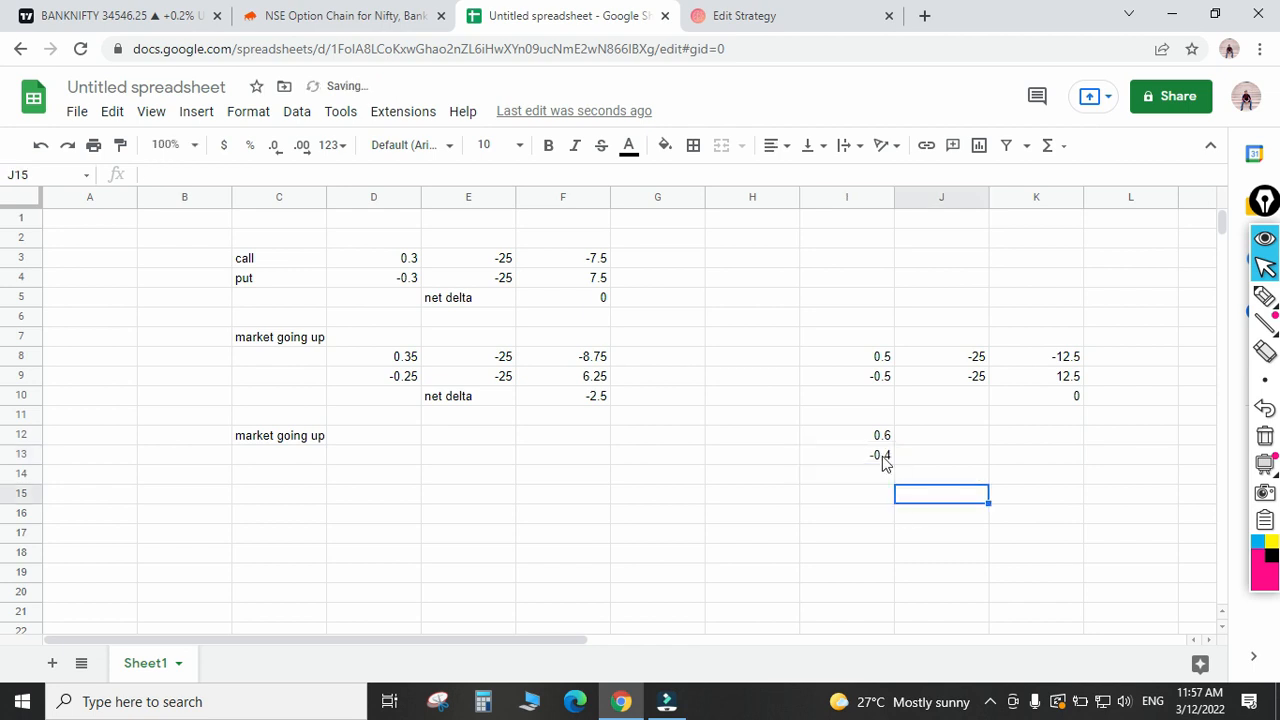
pyautogui.click(869, 438)
pyautogui.click(876, 456)
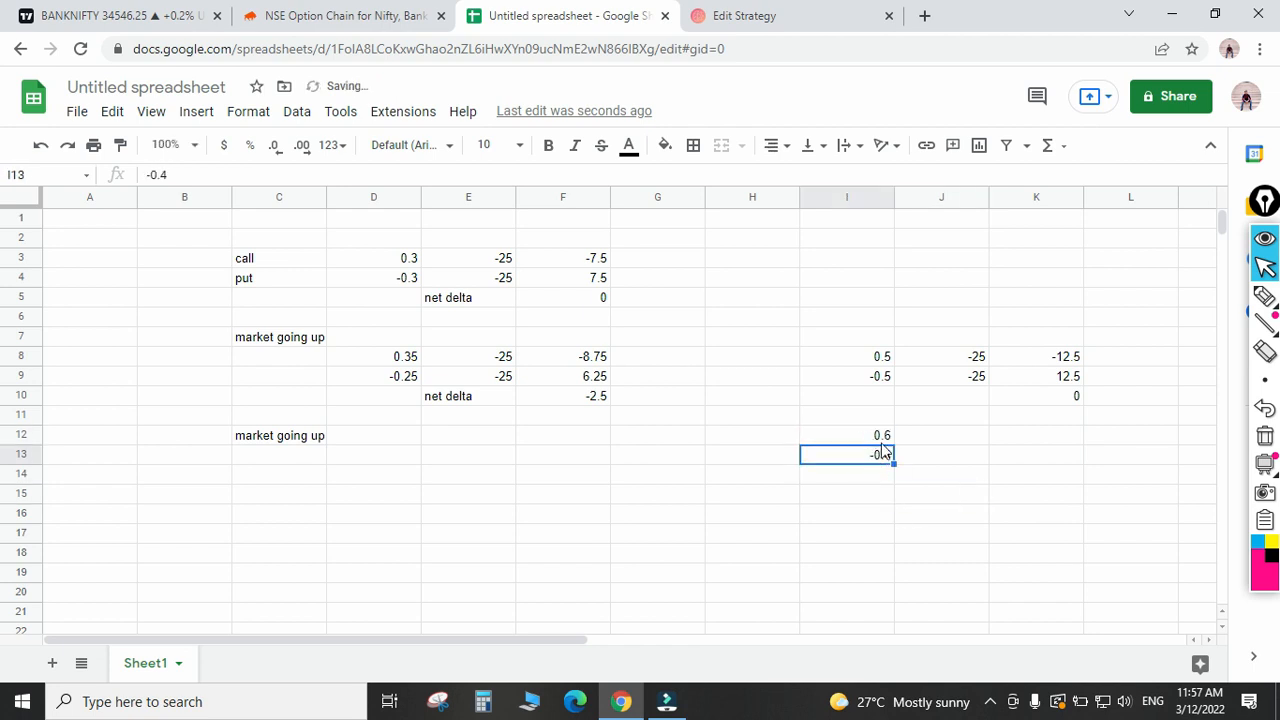
# Enter the quantity -25 in both J12 and J13.
pyautogui.click(954, 431)
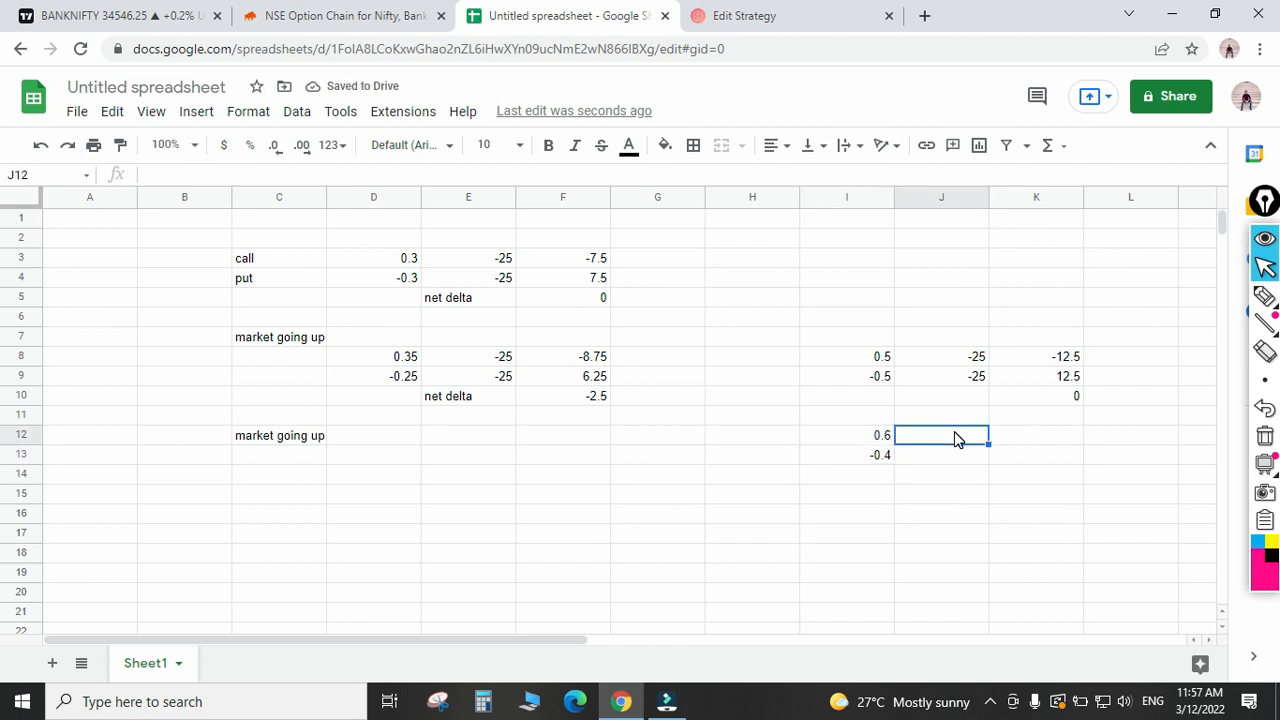
pyautogui.write('-25')
pyautogui.click(953, 471)
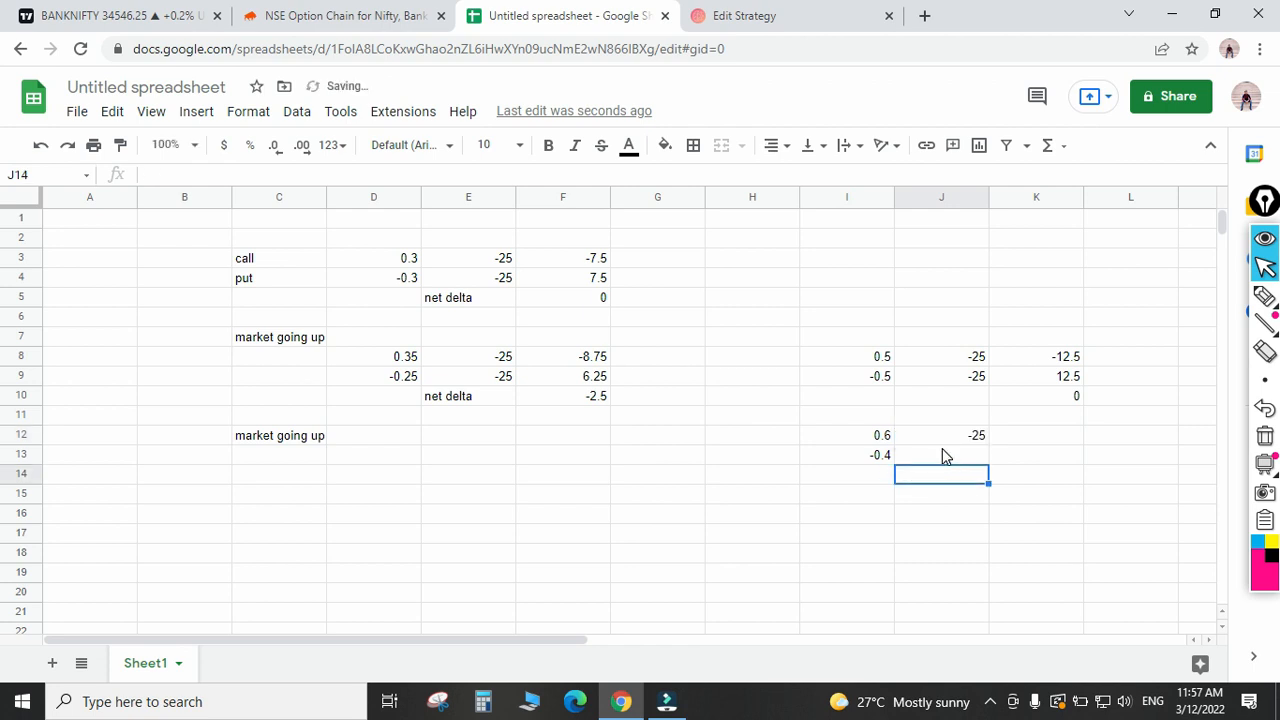
pyautogui.click(942, 452)
pyautogui.write('-')
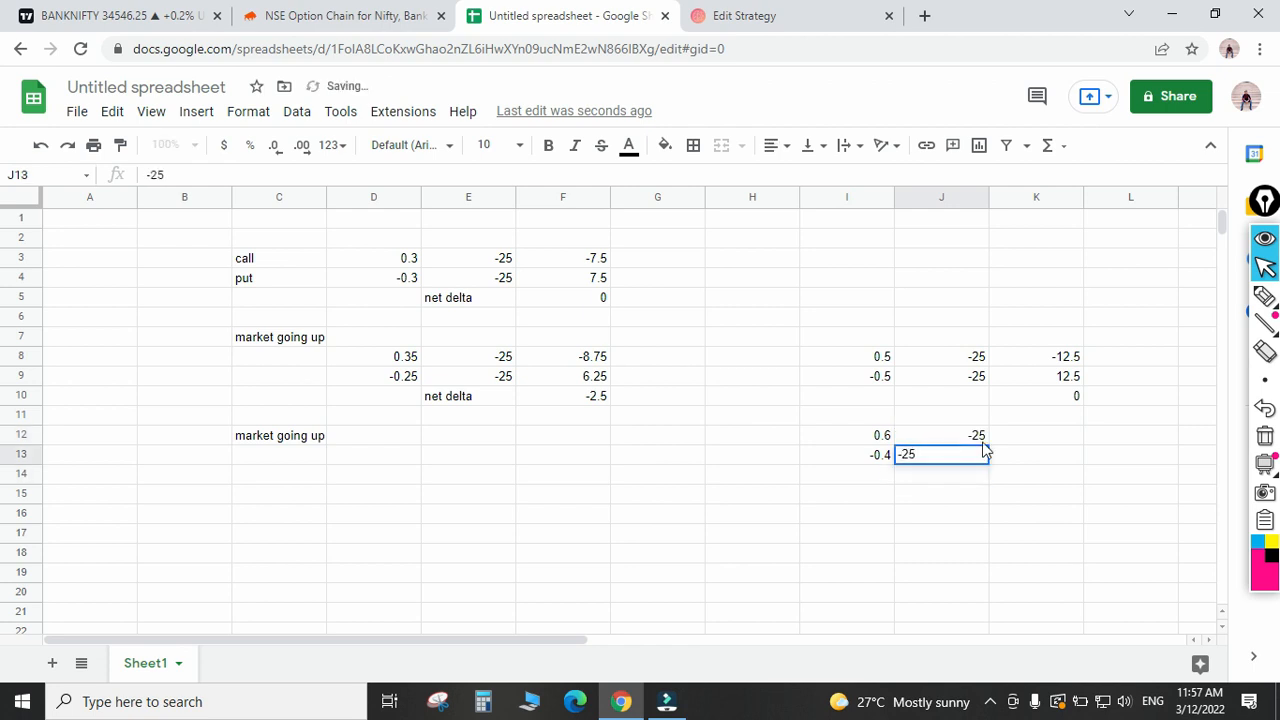
pyautogui.write('25')
# Calculate the first shifted leg's delta in K12 with the formula =J12*I12.
pyautogui.click(1046, 440)
pyautogui.write('=J12')
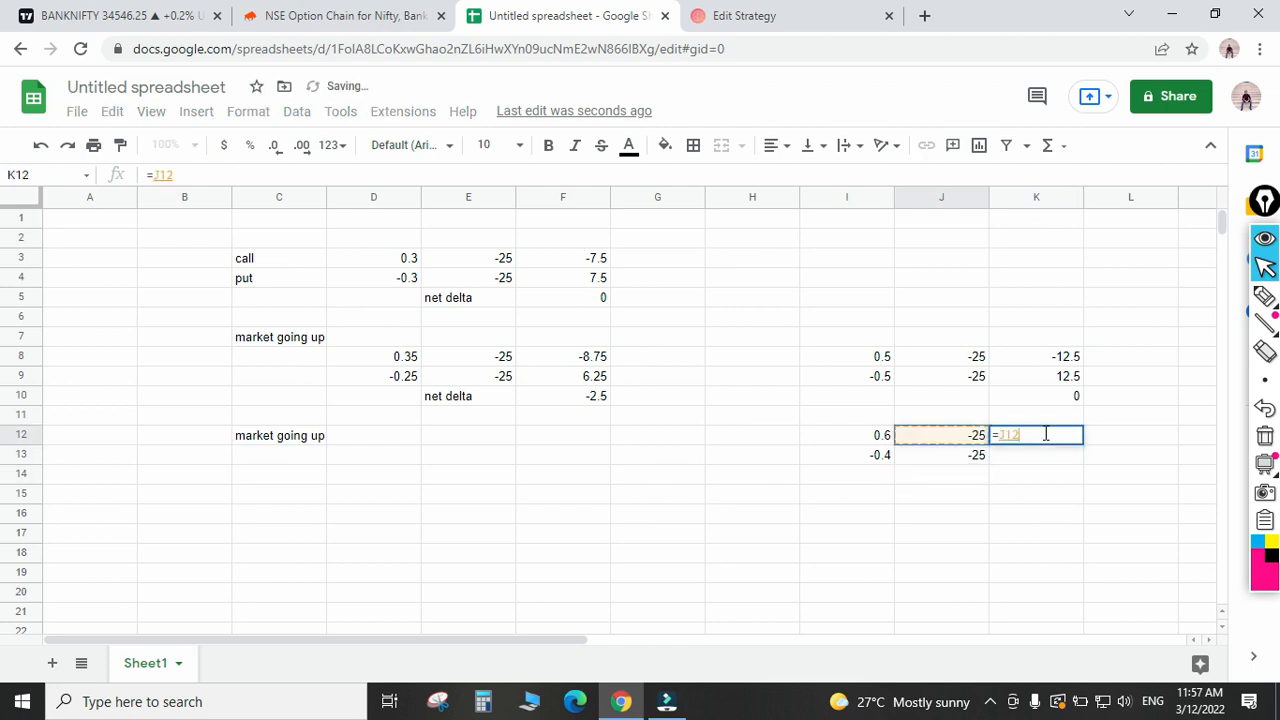
pyautogui.write('*I12')
pyautogui.press('Return')
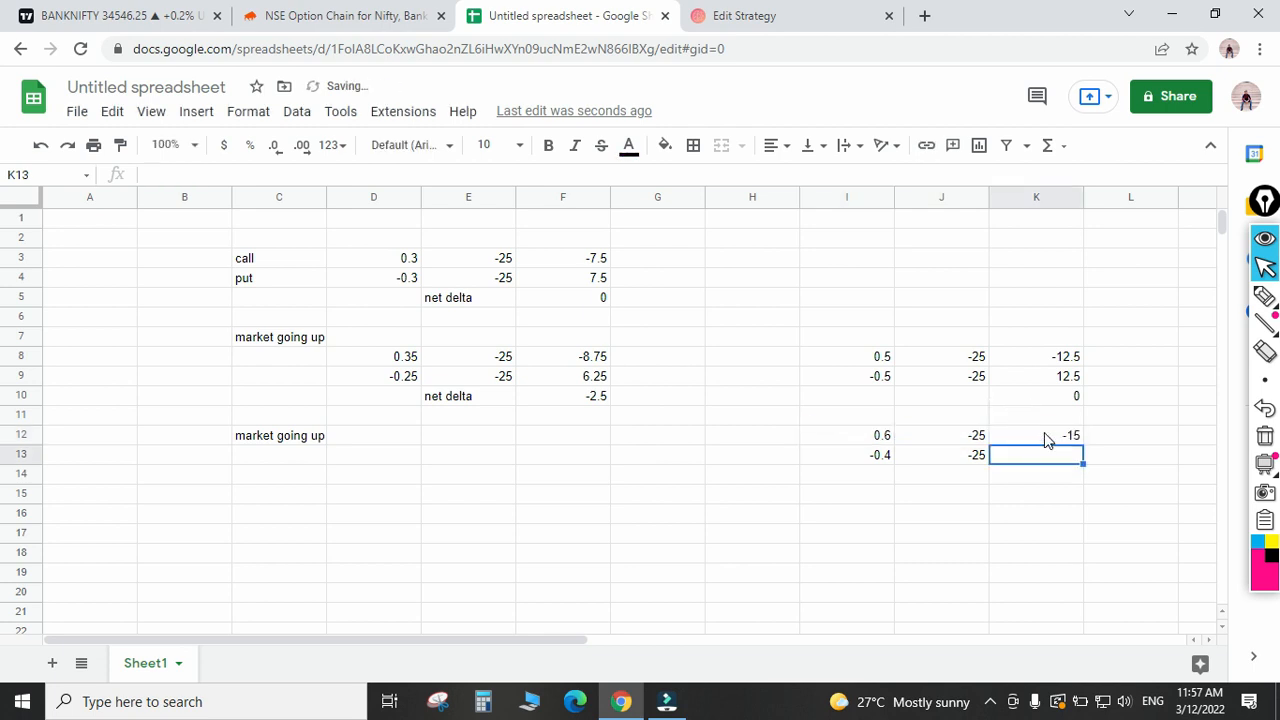
# Calculate the second shifted leg's delta in K13 with =I13*J13 and check the sum of K12:K13.
pyautogui.write('=')
pyautogui.press('Left')
pyautogui.press('Left')
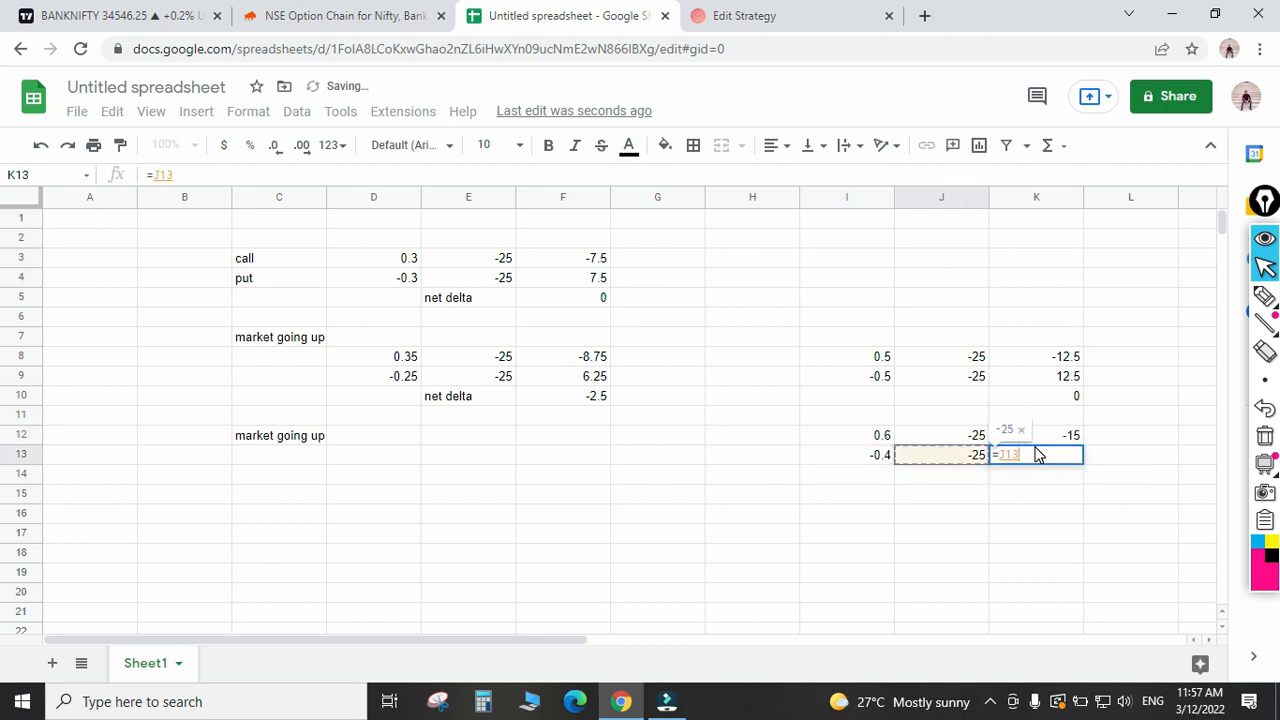
pyautogui.write('*')
pyautogui.press('Left')
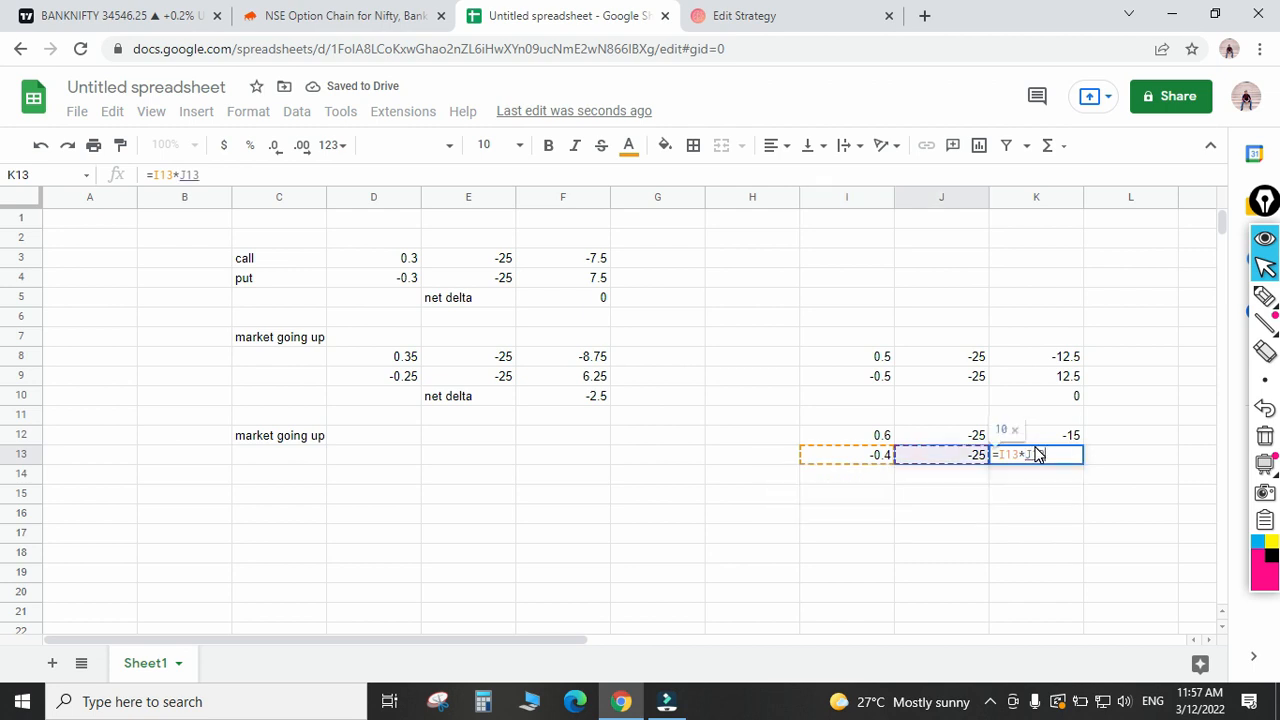
pyautogui.press('Return')
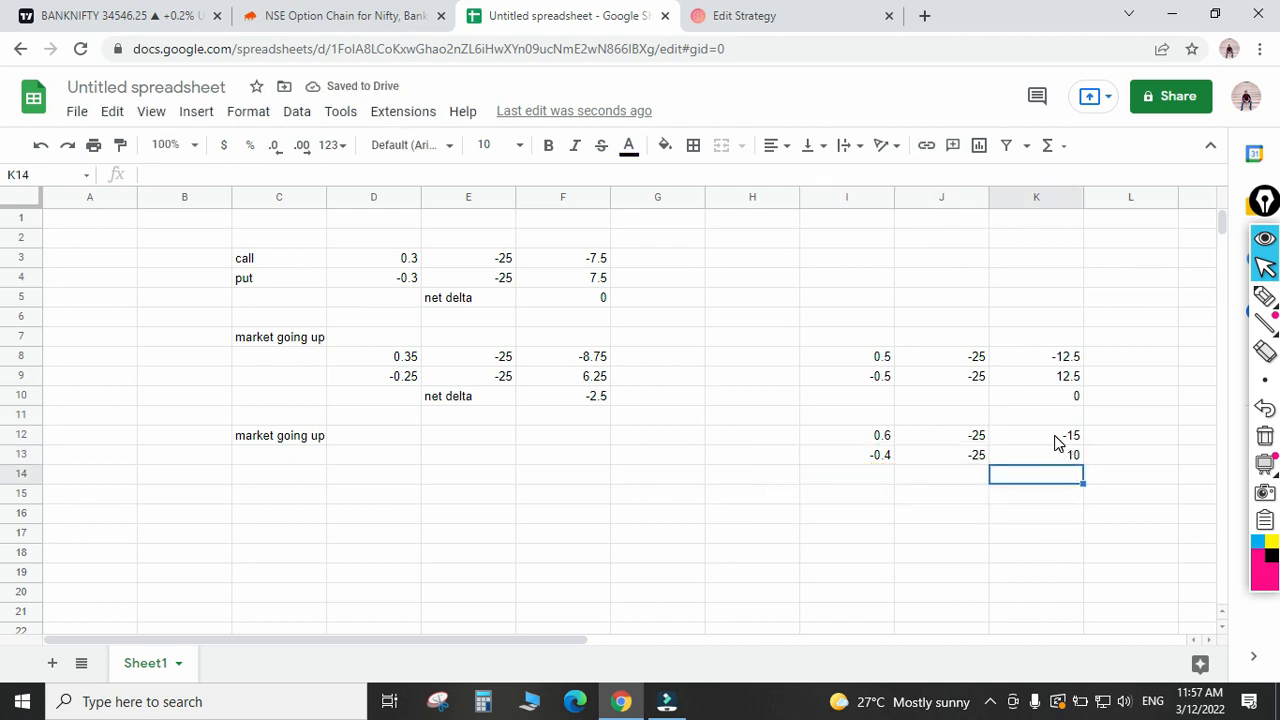
pyautogui.moveTo(1055, 440); pyautogui.dragTo(1057, 457)
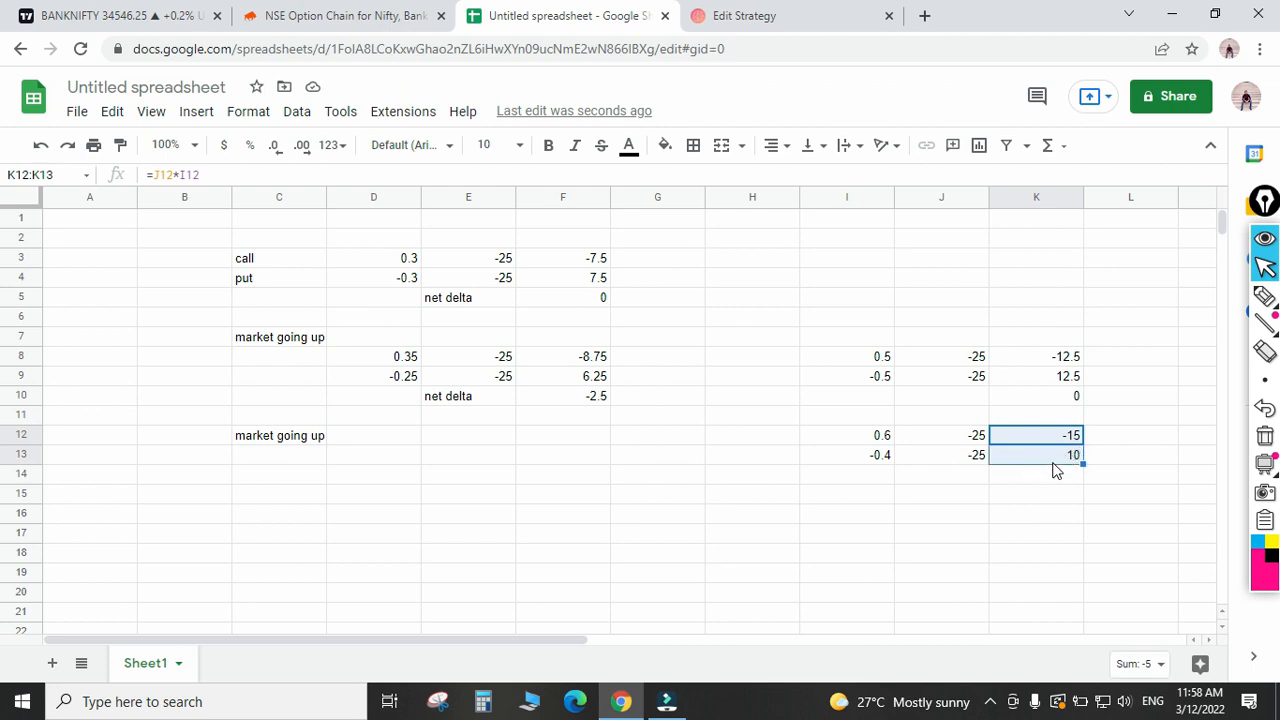
# Switch to the Tradetron strategy editor and set the Number in the less-than Net Delta exit condition to -5.
pyautogui.click(750, 12)
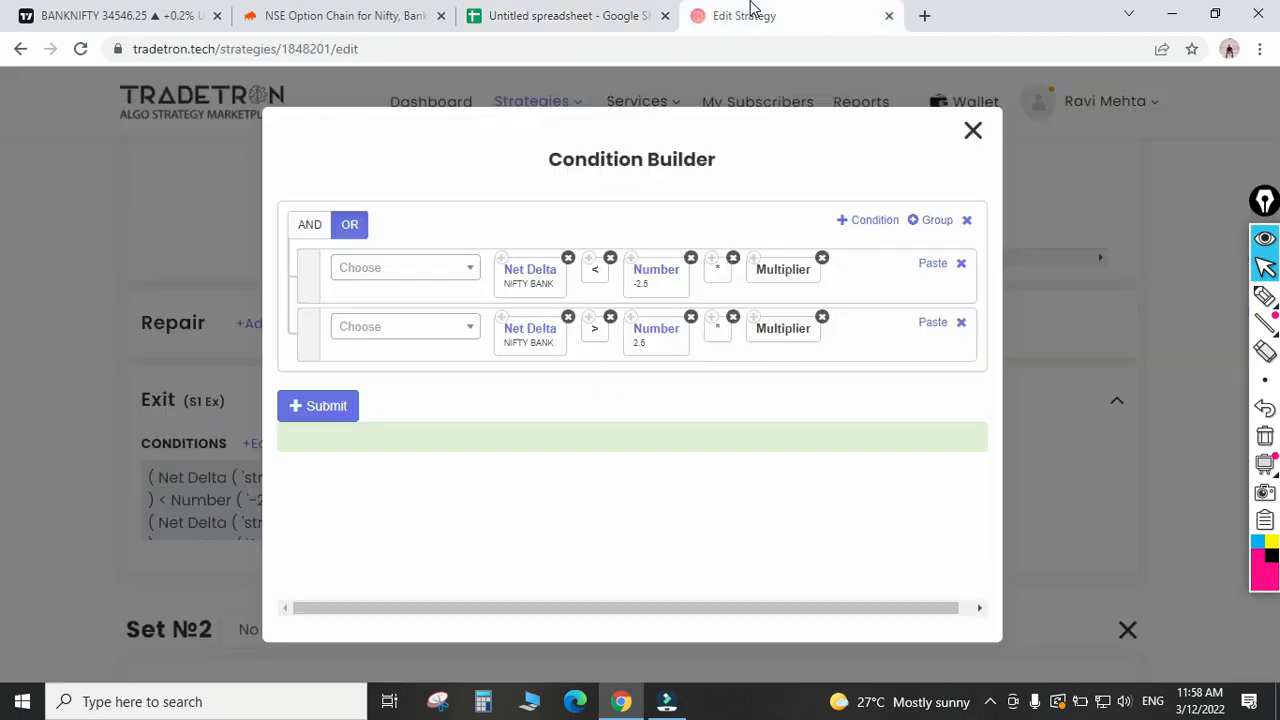
pyautogui.click(662, 277)
pyautogui.press('BackSpace')
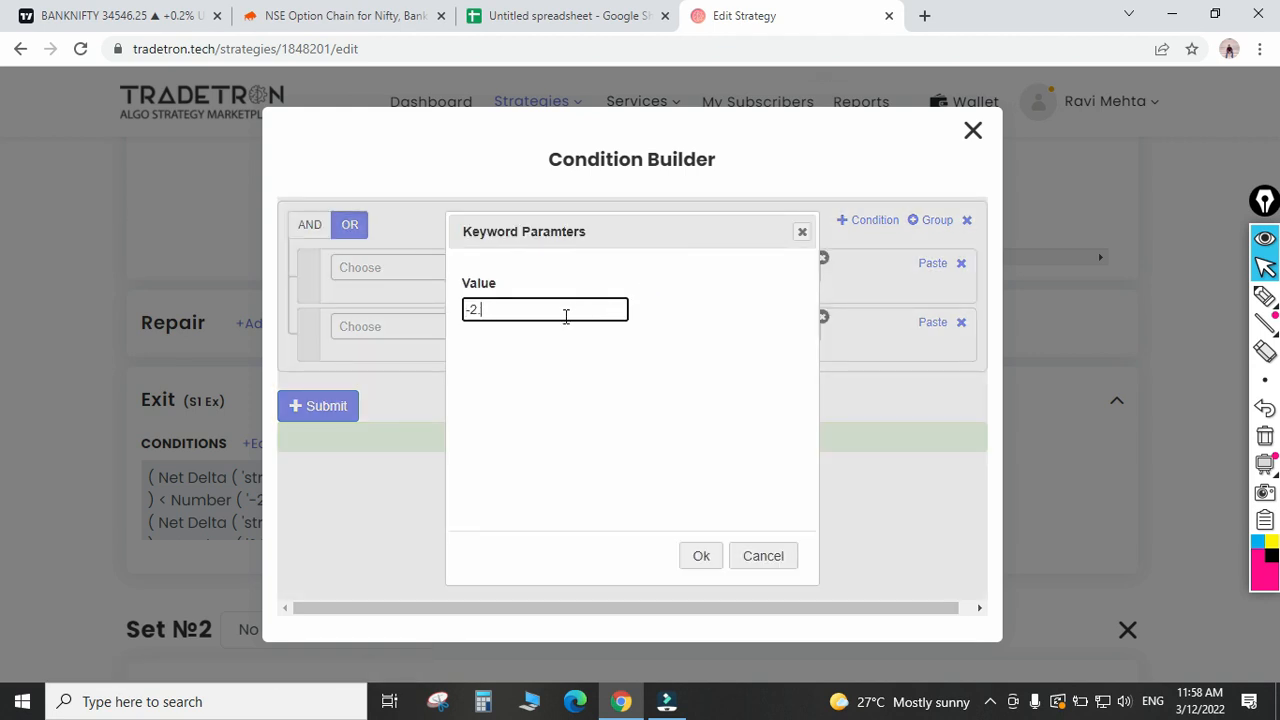
pyautogui.press('BackSpace')
pyautogui.write('5')
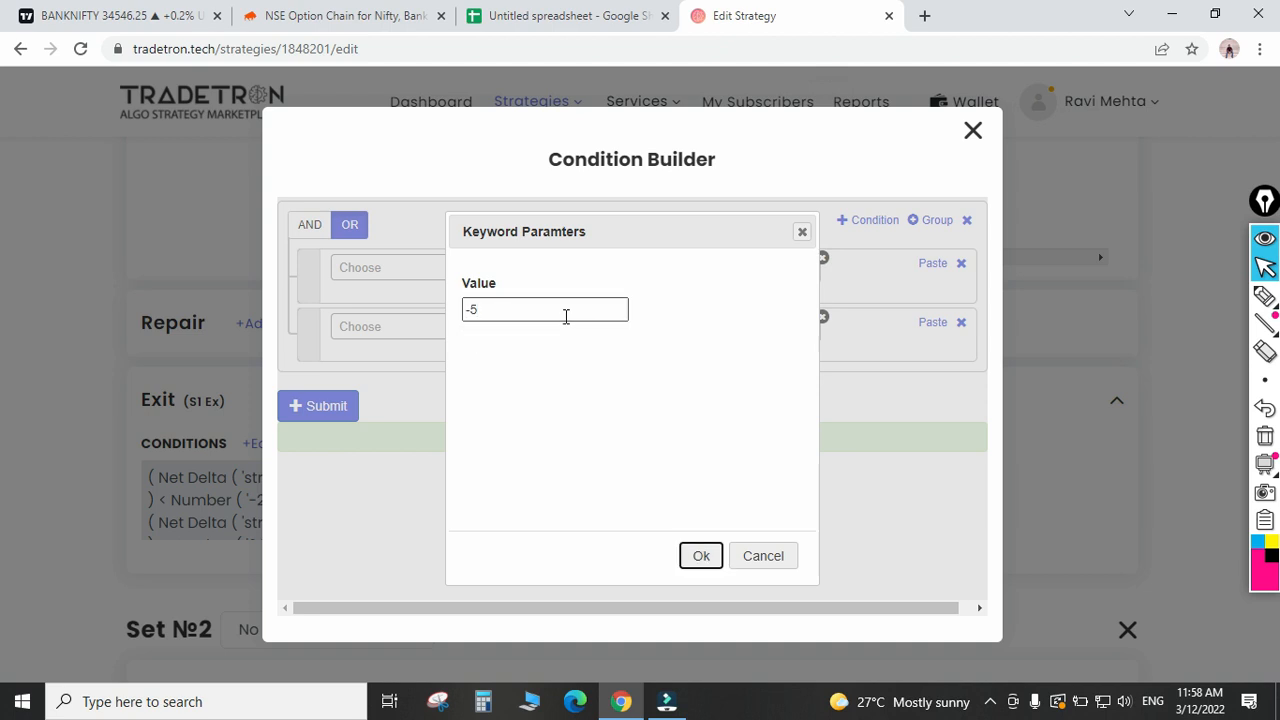
pyautogui.press('Return')
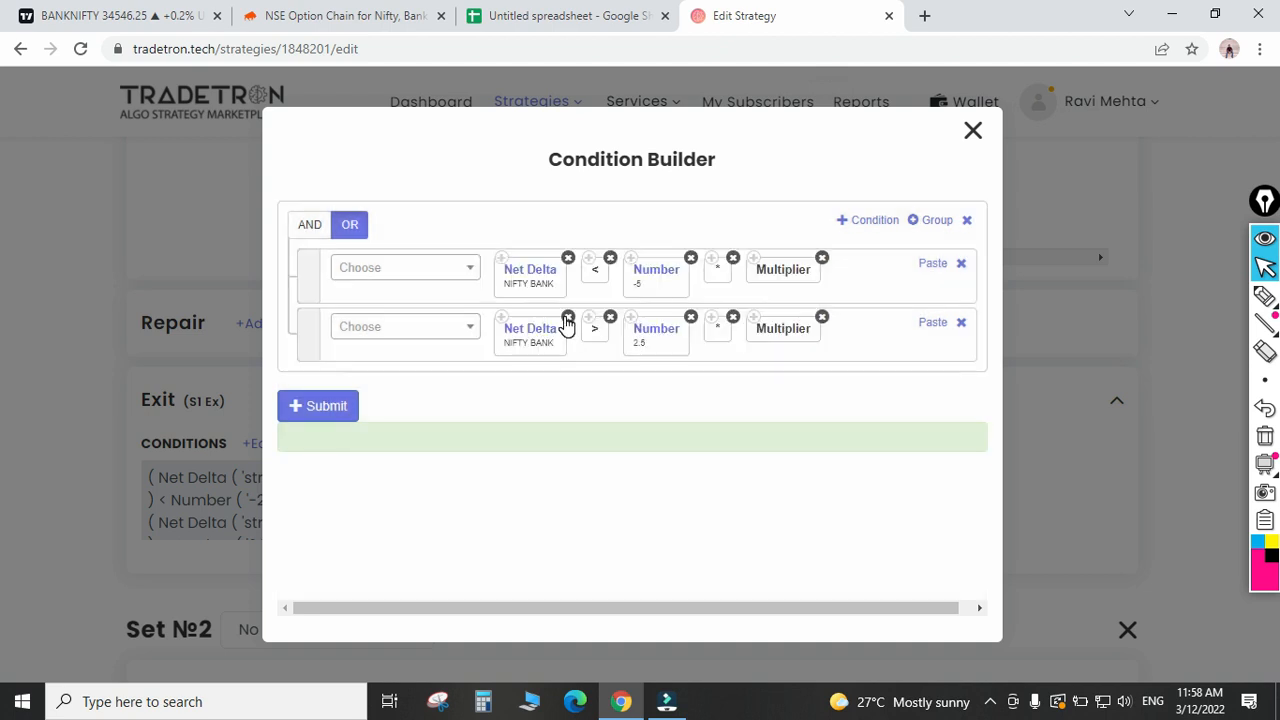
# Set the Number in the greater-than Net Delta exit condition to 5, submit the conditions and close the Condition Builder.
pyautogui.click(651, 337)
pyautogui.doubleClick(535, 311)
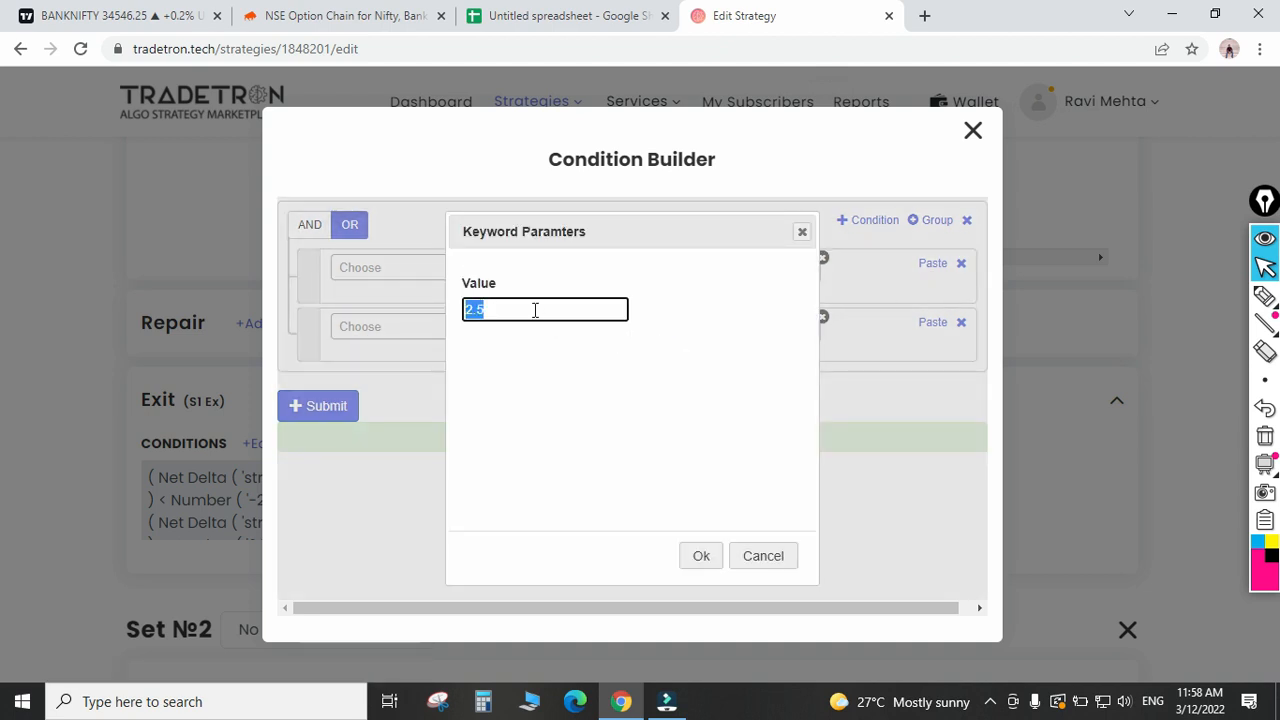
pyautogui.press('BackSpace')
pyautogui.write('5')
pyautogui.press('Return')
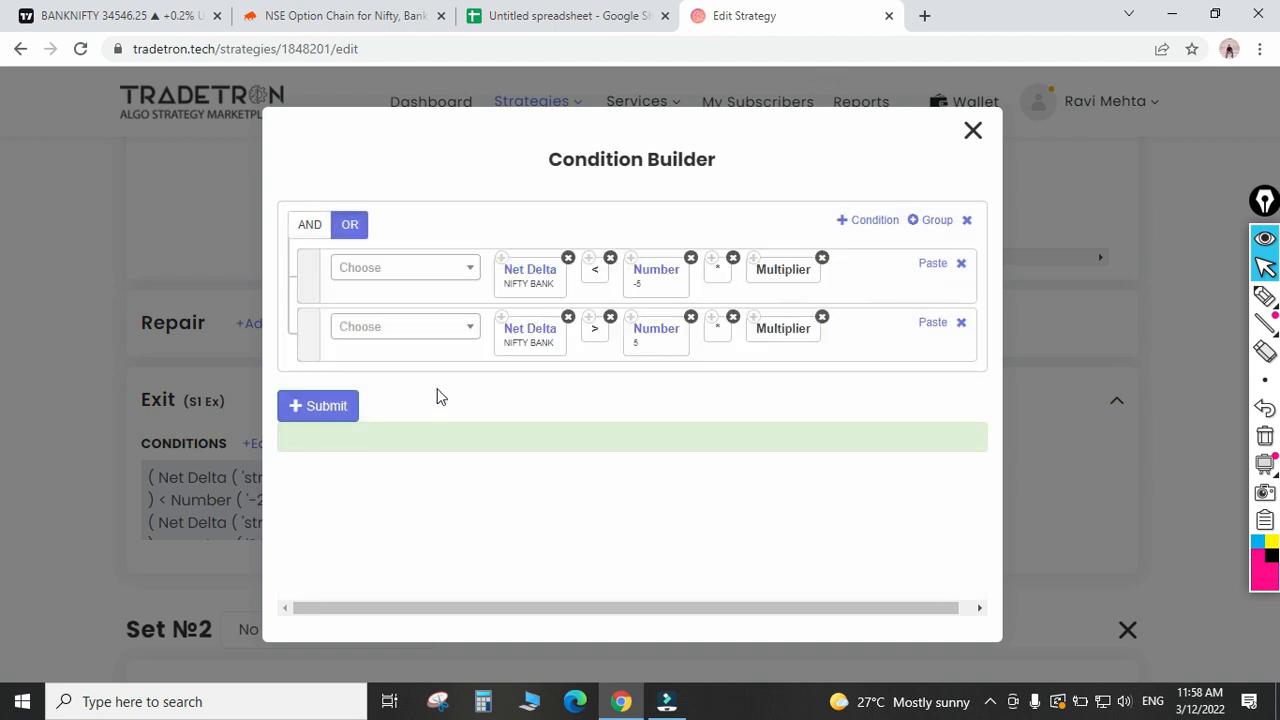
pyautogui.click(348, 410)
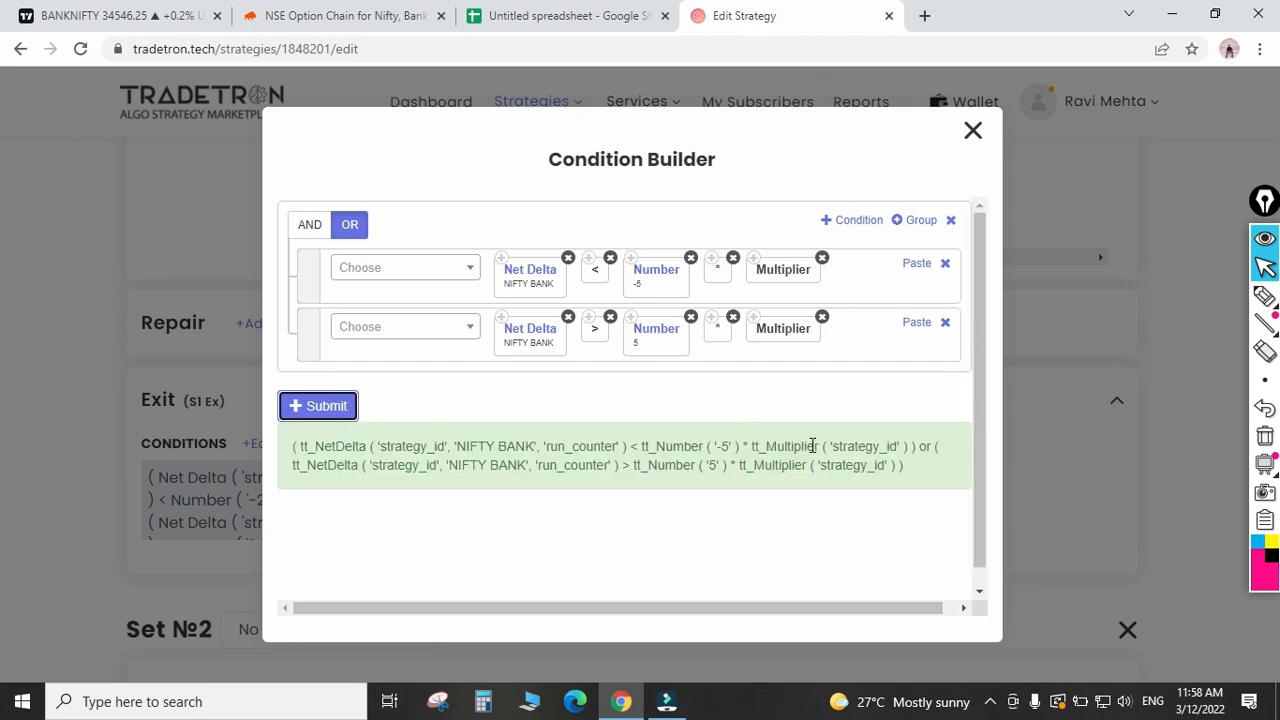
pyautogui.click(973, 130)
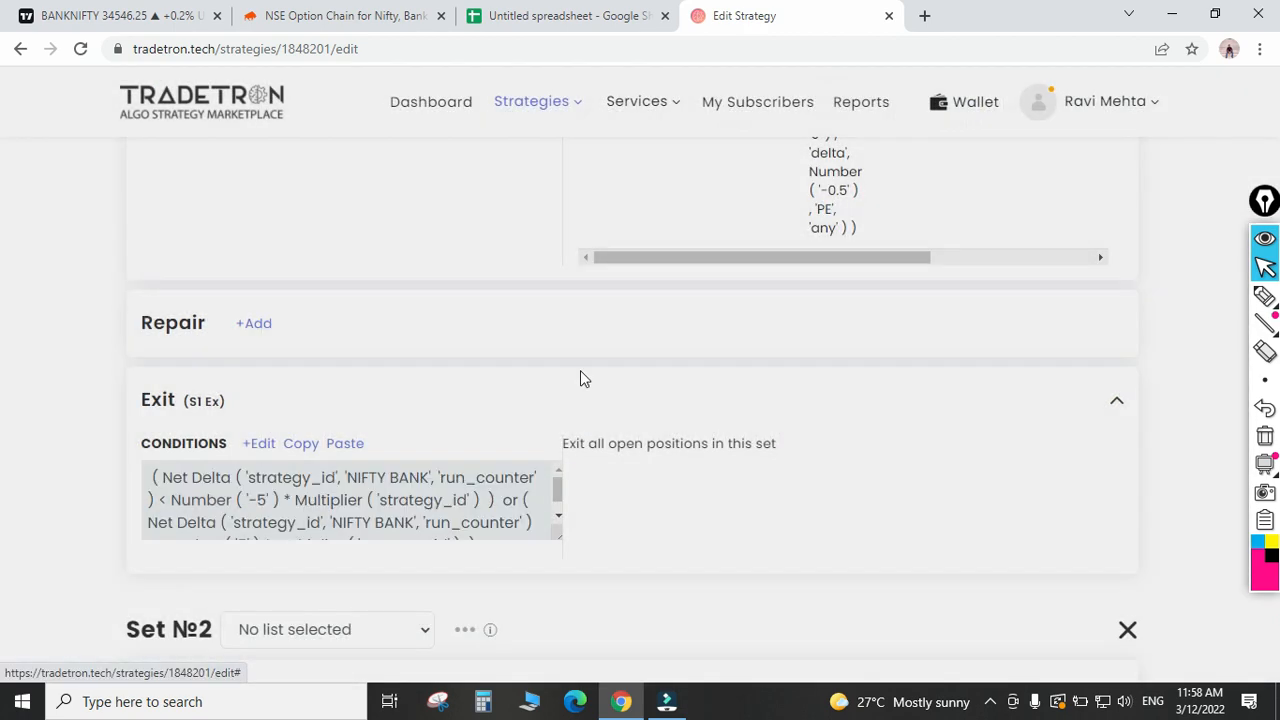
# Update the straddle strategy to save its changes and close the confirmation dialog.
pyautogui.scroll(-4, 427, 482)
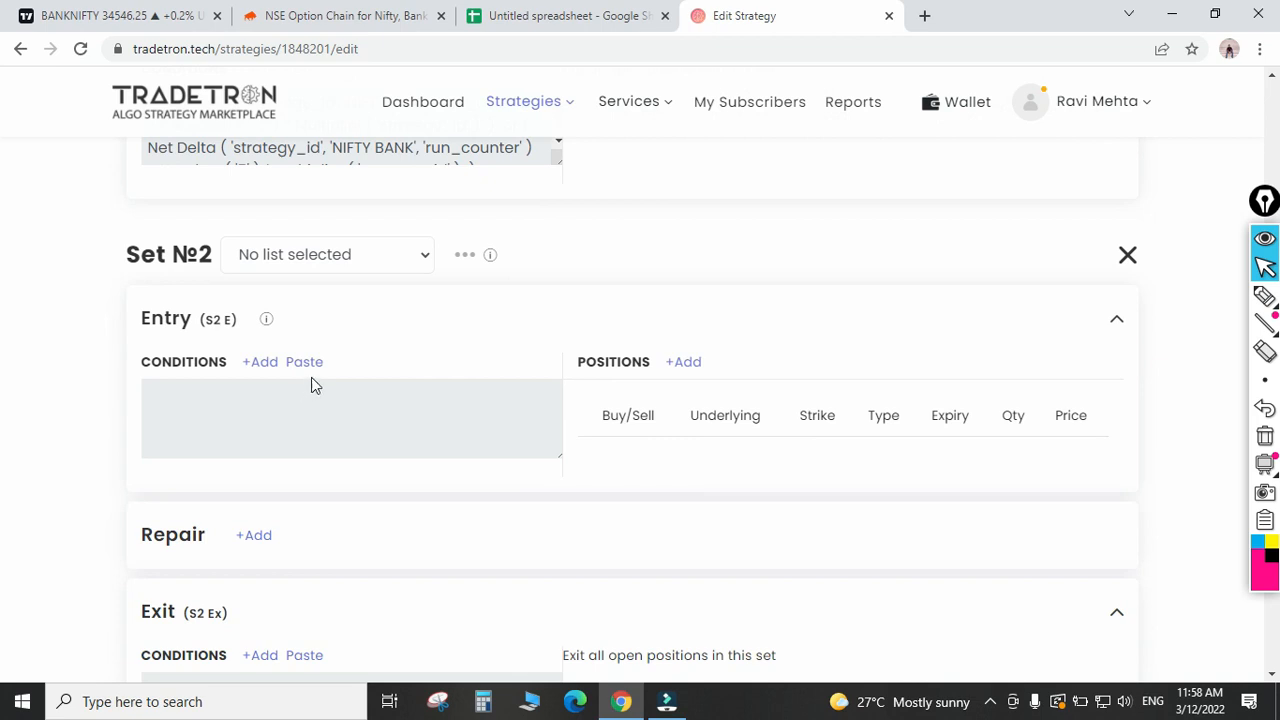
pyautogui.scroll(-2, 589, 386)
pyautogui.scroll(3, 562, 460)
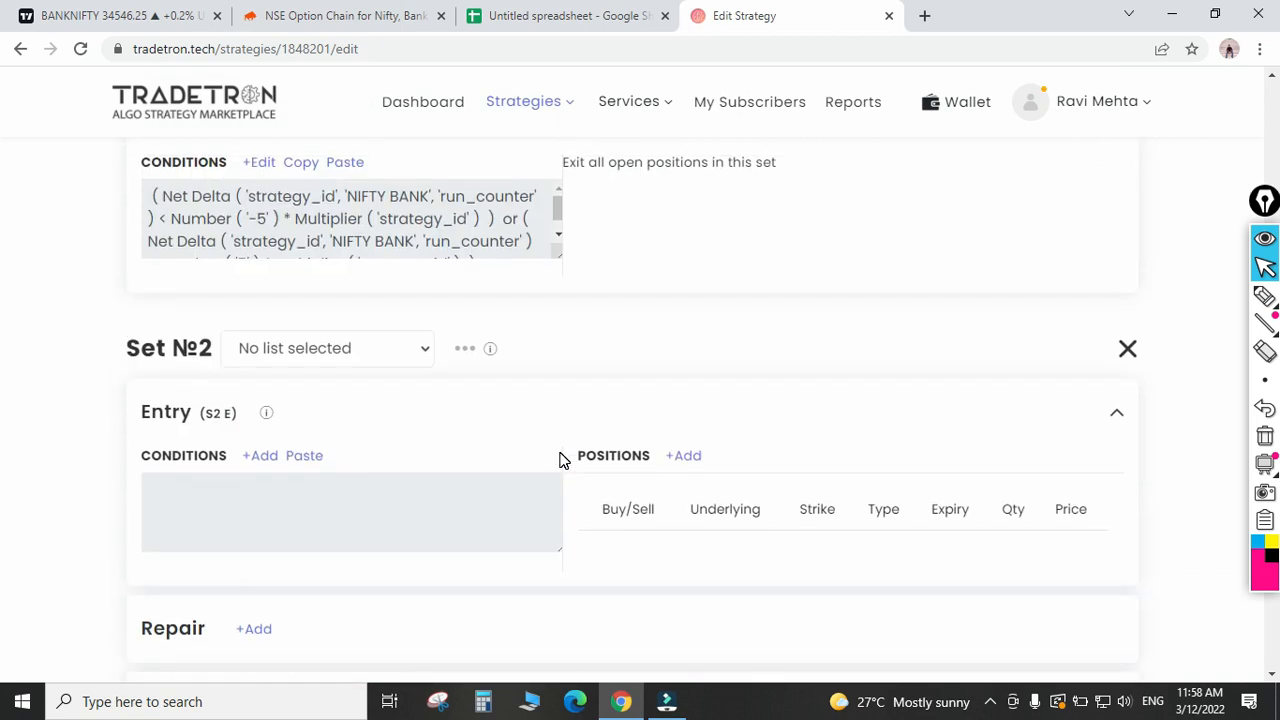
pyautogui.scroll(-20, 560, 460)
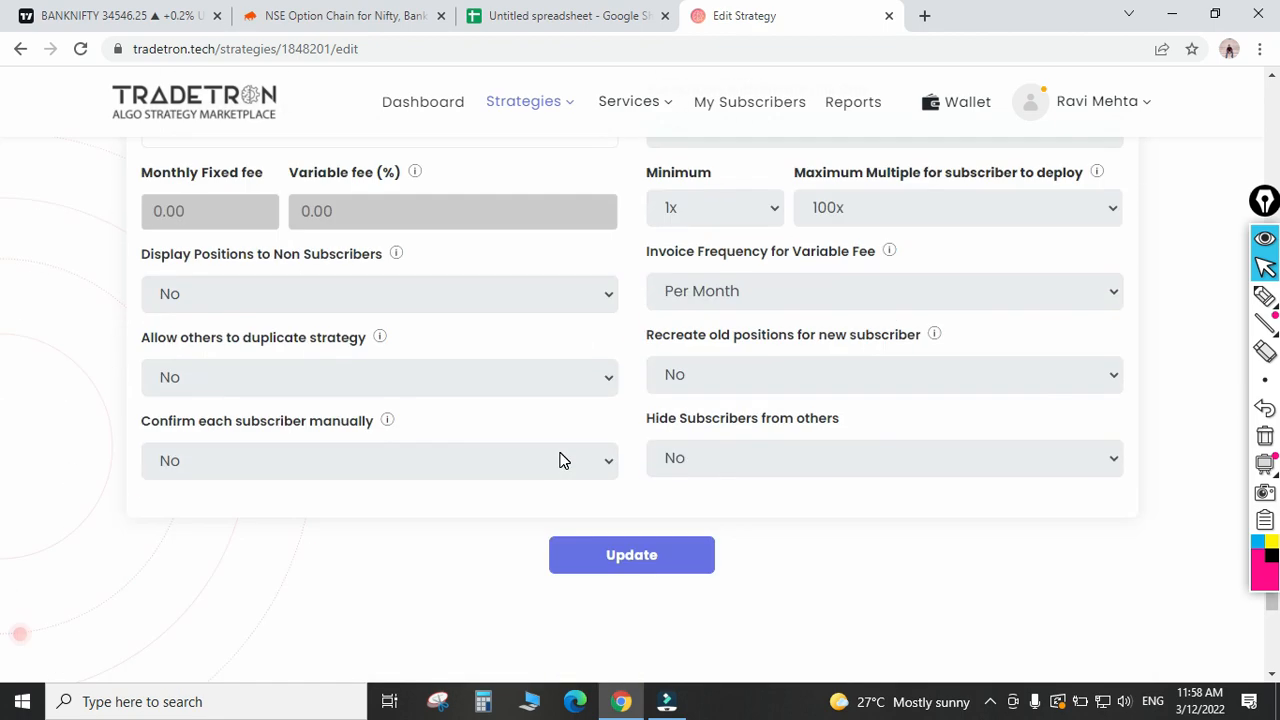
pyautogui.click(656, 566)
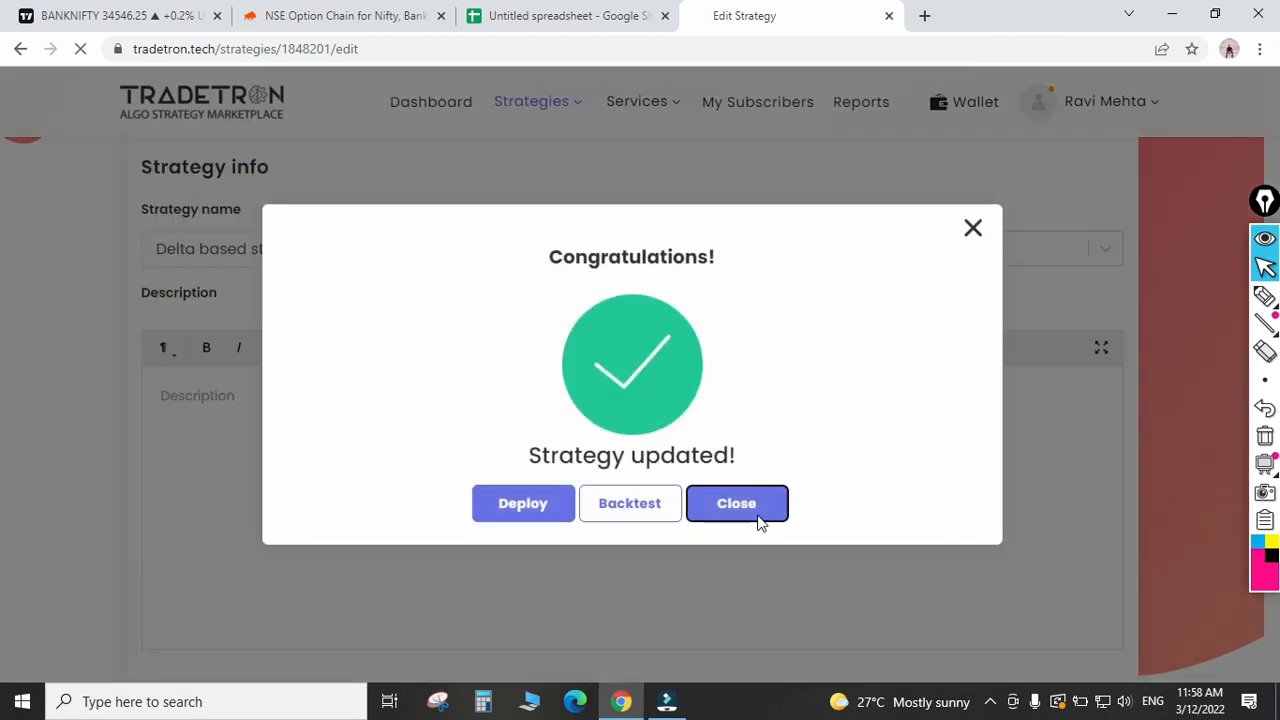
pyautogui.click(760, 524)
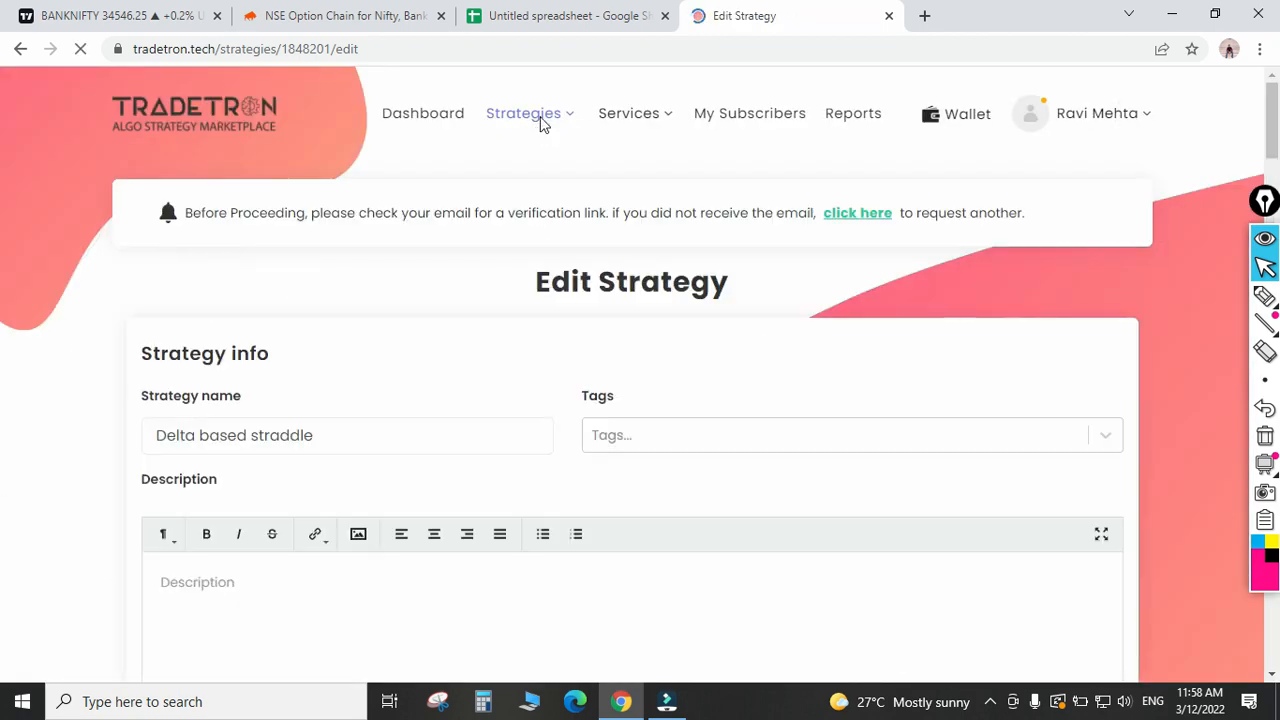
# Open the list of created strategies and look over the Delta based straddle and Delta based strangle entries.
pyautogui.moveTo(545, 125)
pyautogui.click(525, 218)
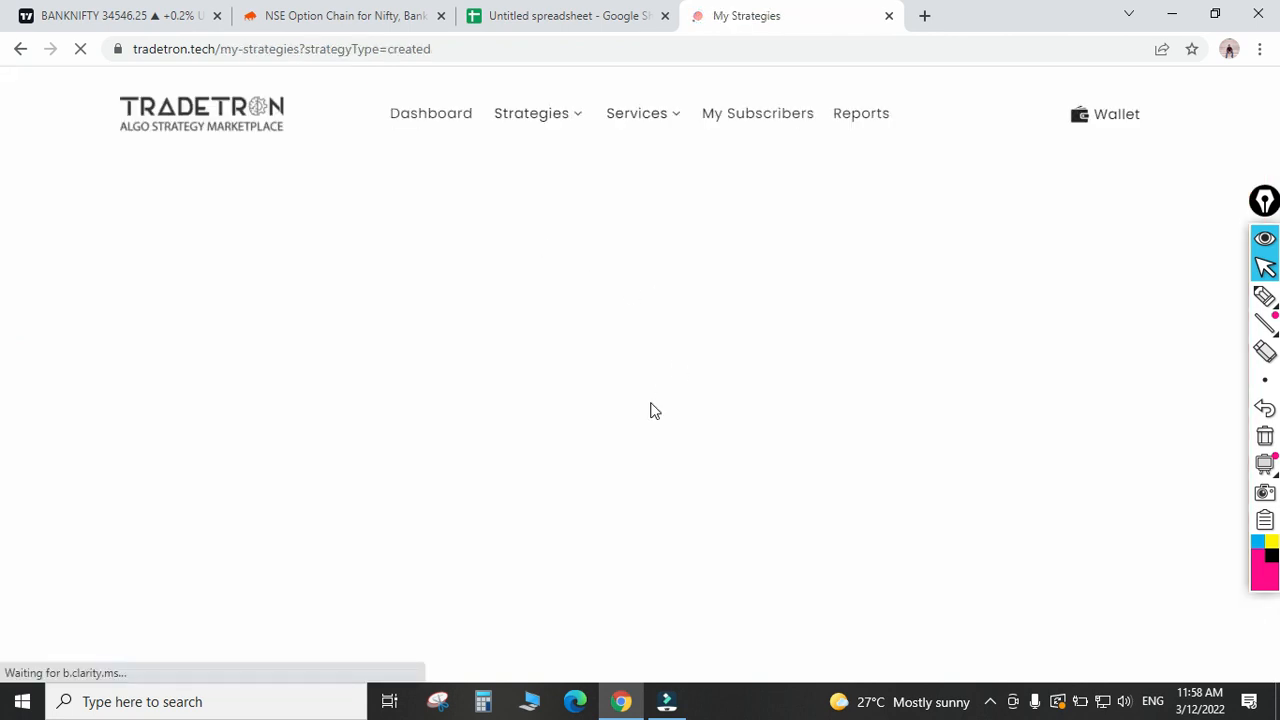
pyautogui.scroll(-1, 622, 594)
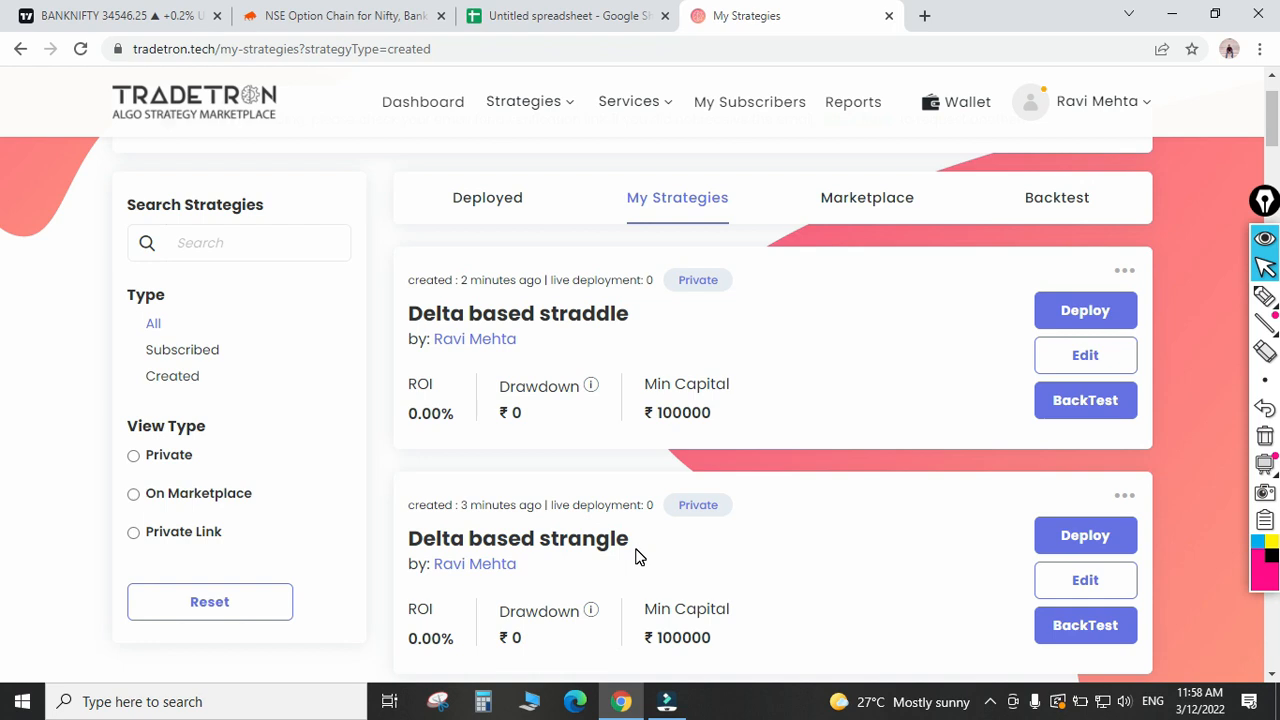
pyautogui.scroll(1, 625, 403)
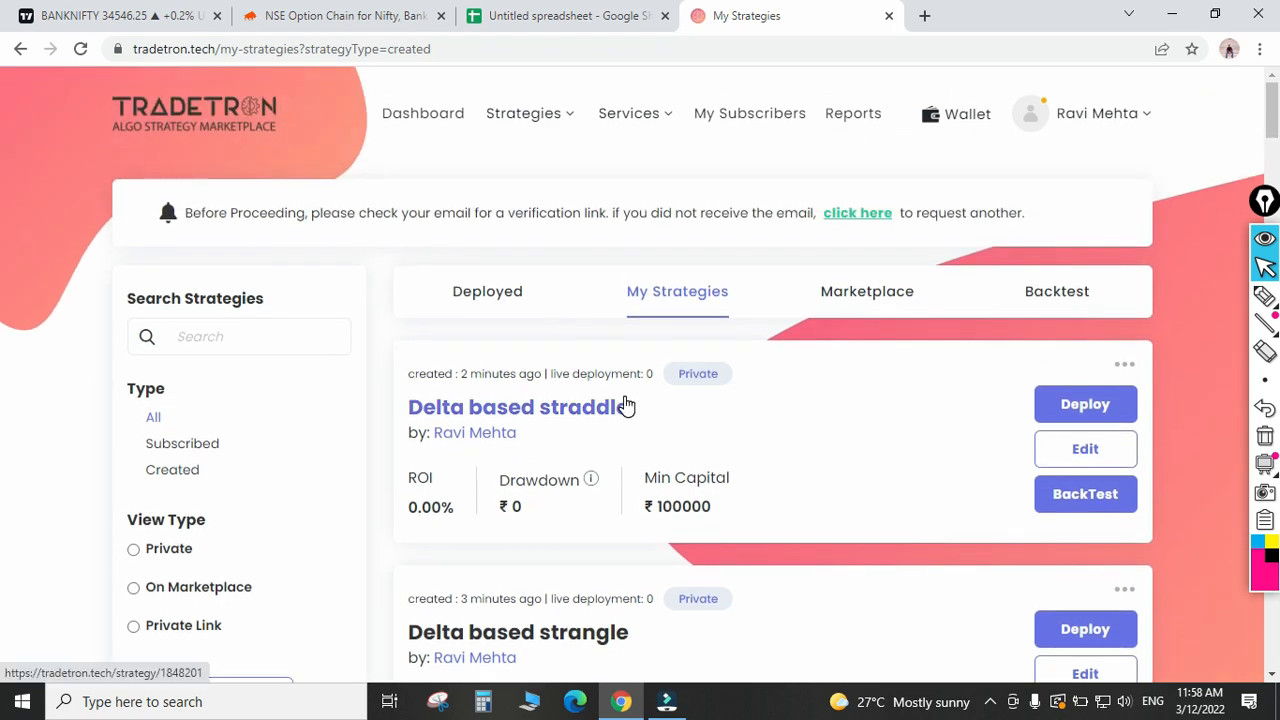
pyautogui.scroll(-2, 625, 403)
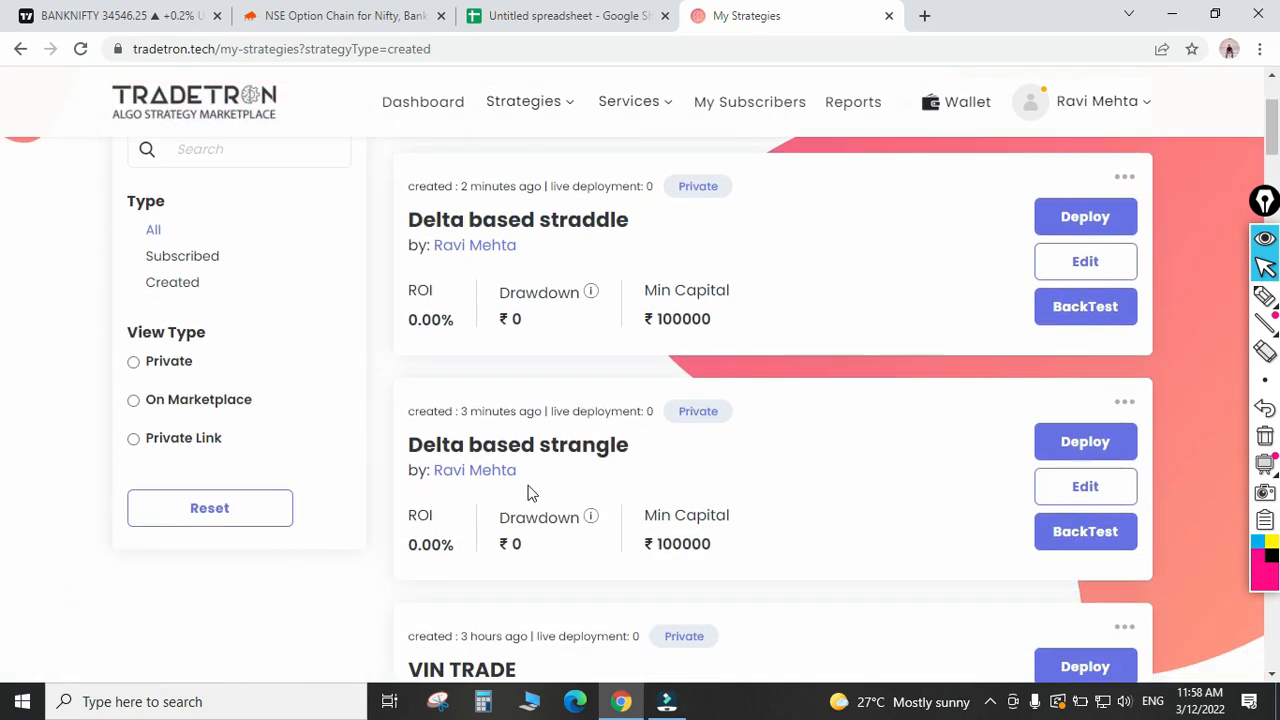
pyautogui.scroll(1, 570, 495)
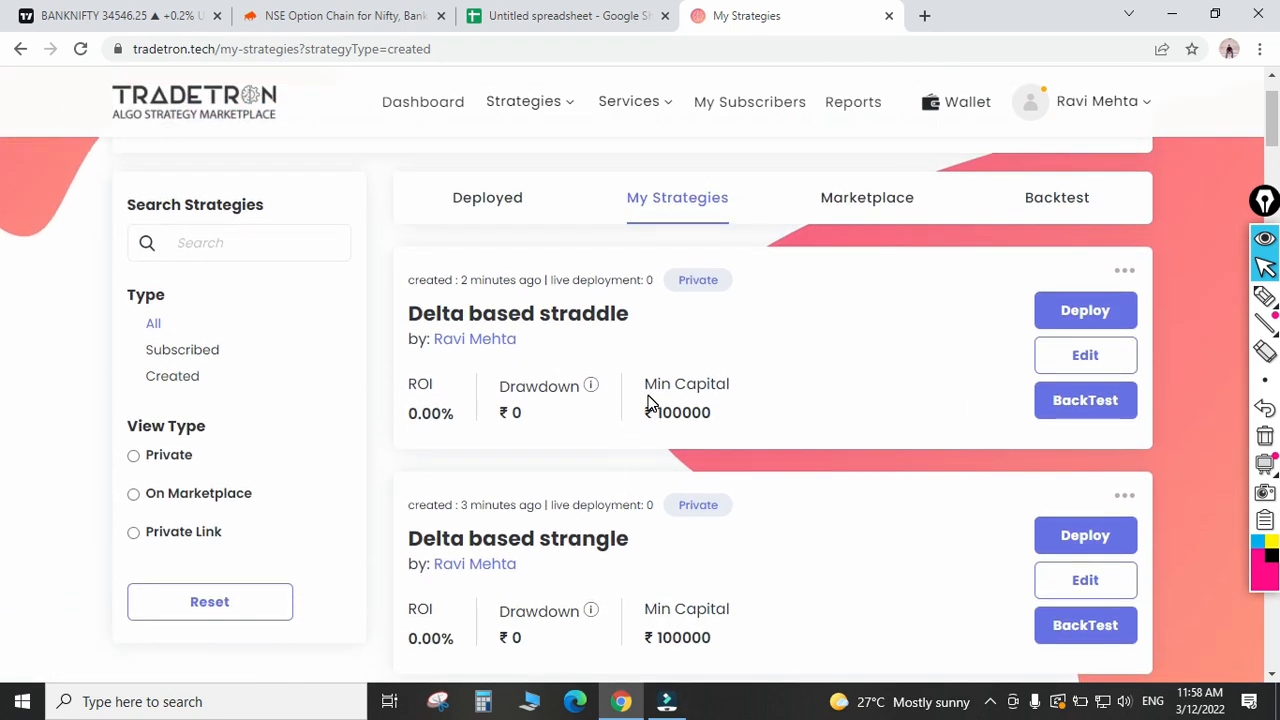
pyautogui.scroll(1, 648, 403)
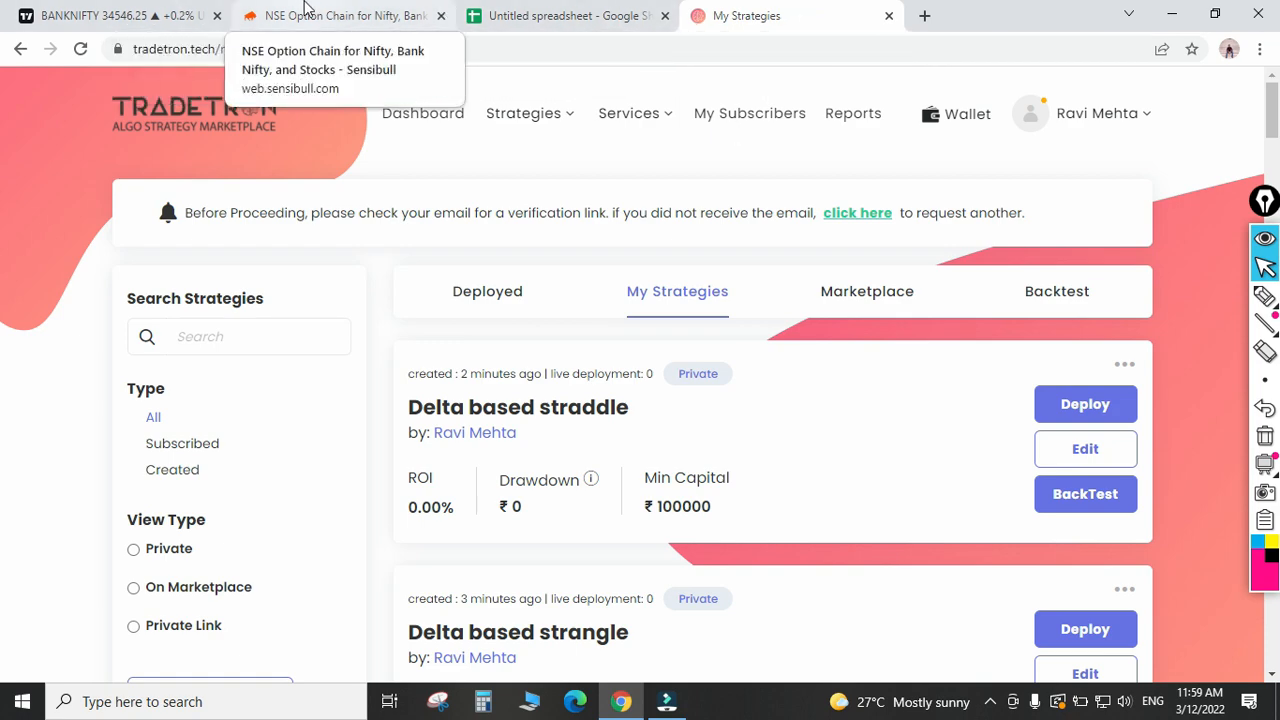
# Check the BANKNIFTY call and put deltas in the Sensibull option chain, and return to the Tradetron strategies list.
pyautogui.click(357, 12)
pyautogui.scroll(1, 625, 405)
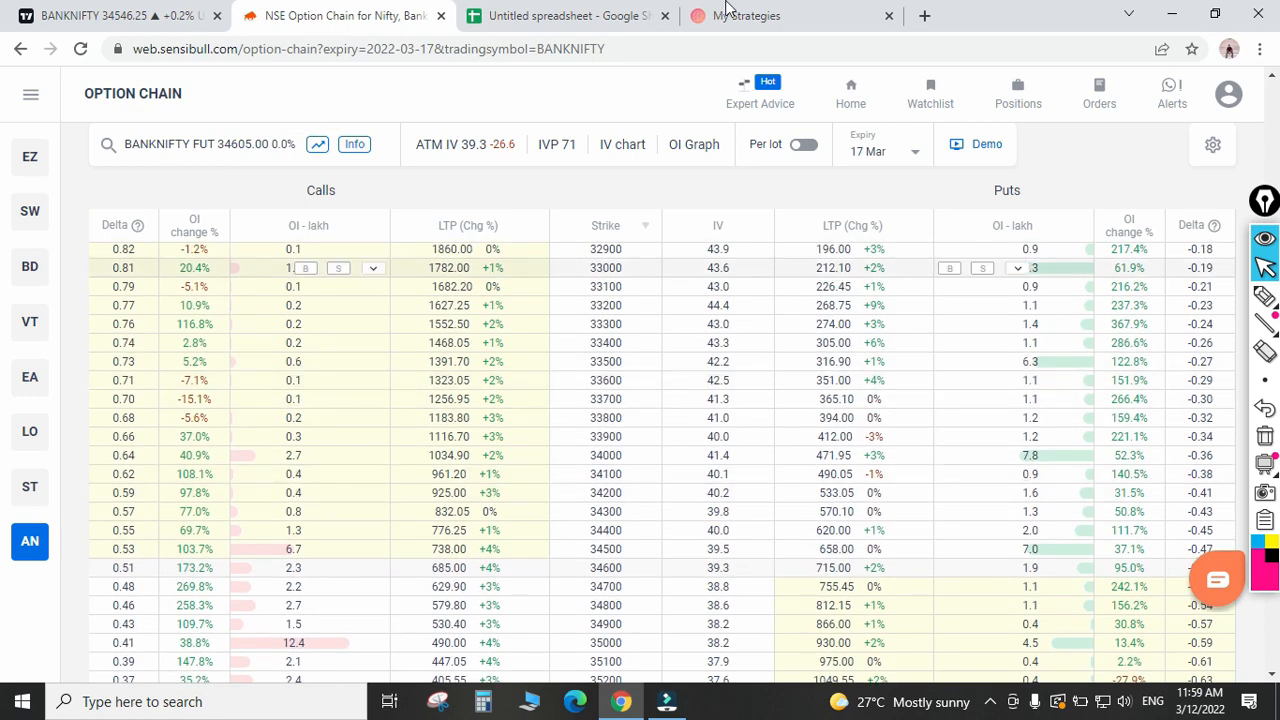
pyautogui.click(750, 14)
pyautogui.scroll(-1, 786, 437)
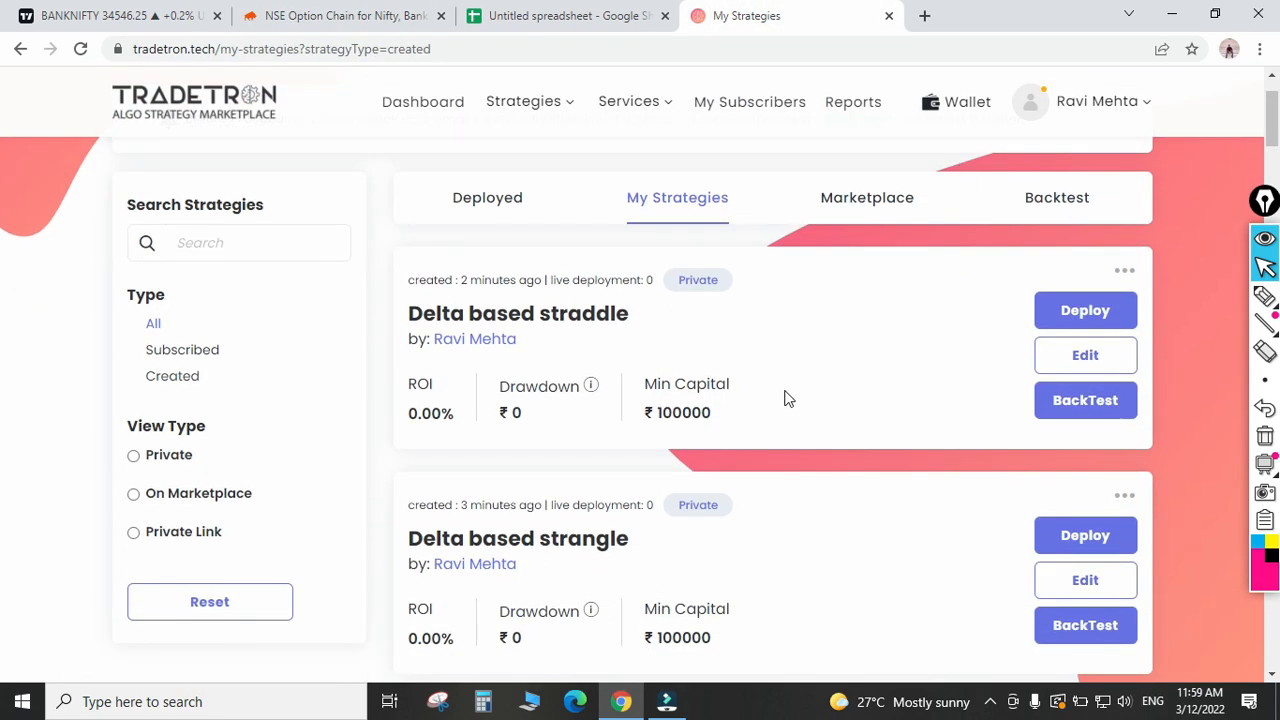